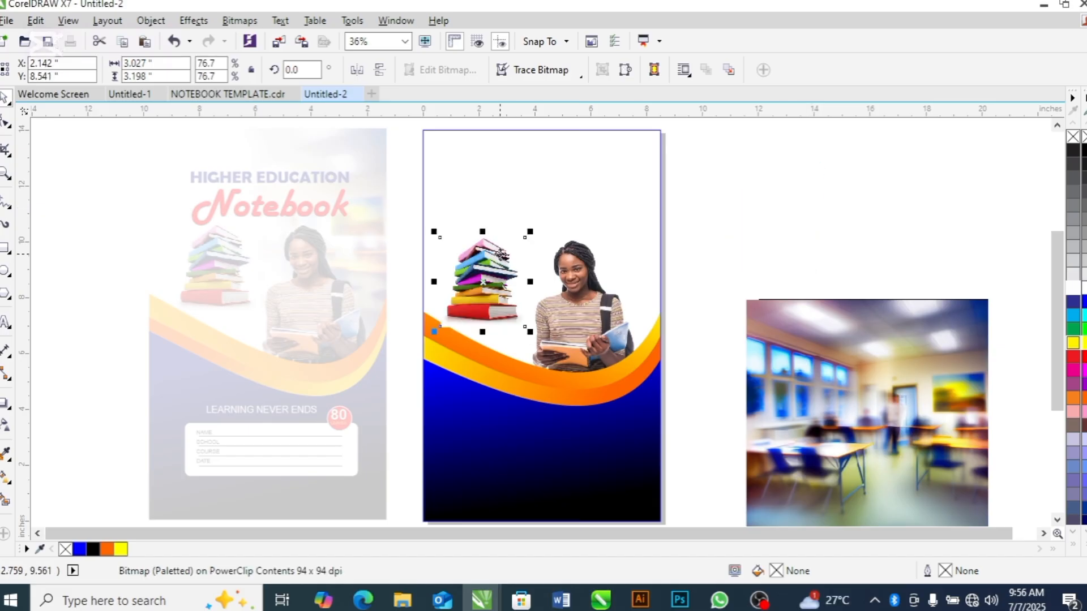
pyautogui.moveTo(873, 340); pyautogui.dragTo(668, 369)
pyautogui.click(6, 427)
pyautogui.moveTo(425, 223); pyautogui.dragTo(497, 215)
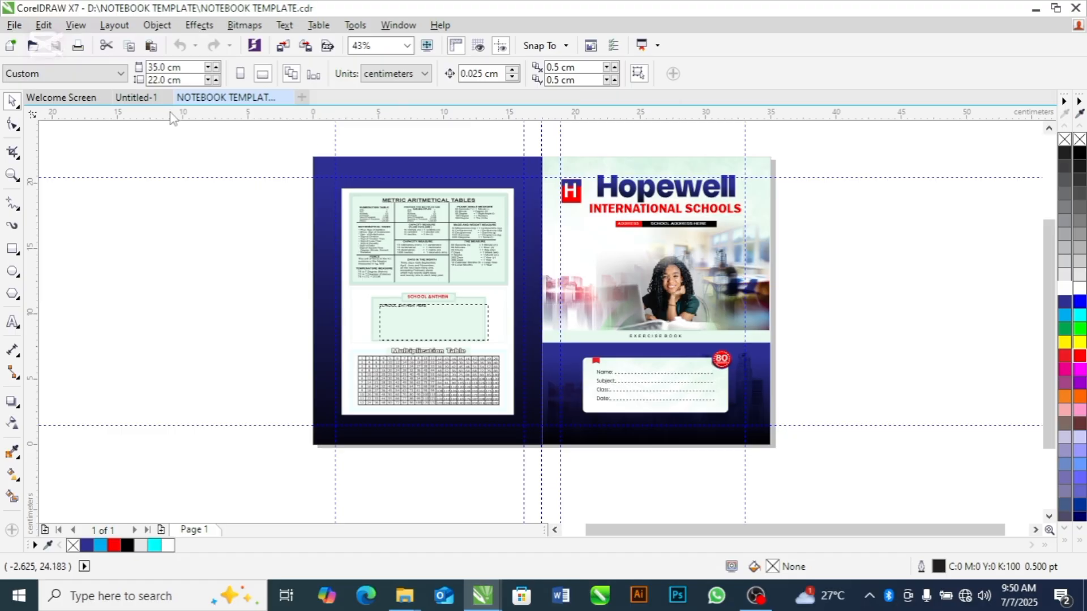
pyautogui.click(141, 101)
pyautogui.click(223, 98)
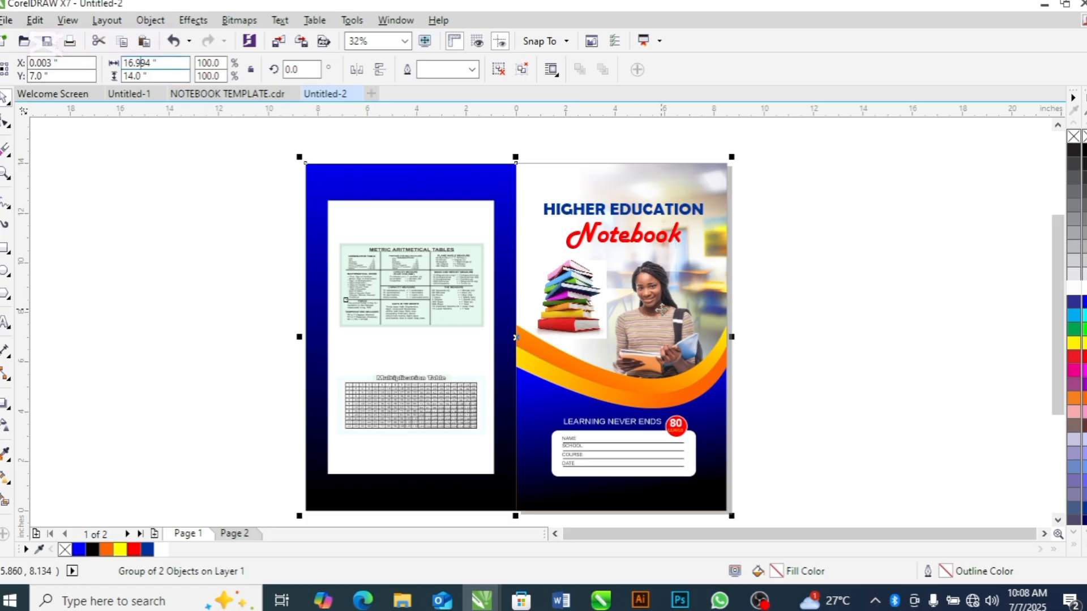
pyautogui.click(9, 19)
pyautogui.click(73, 284)
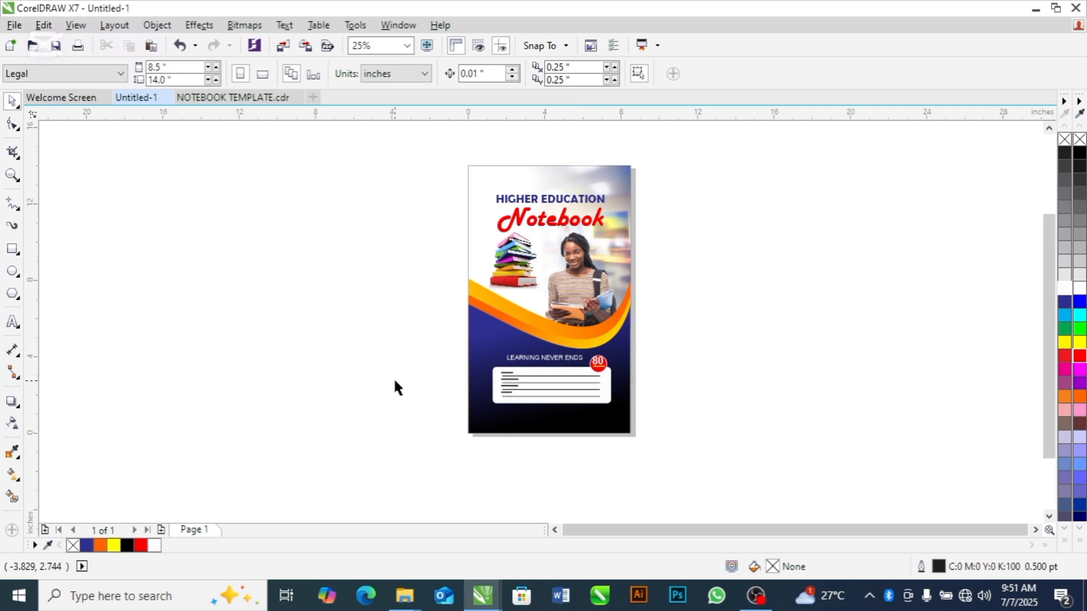
# Create a new document with the default settings and change its page size to Legal
pyautogui.hotkey('ctrl', 'n')
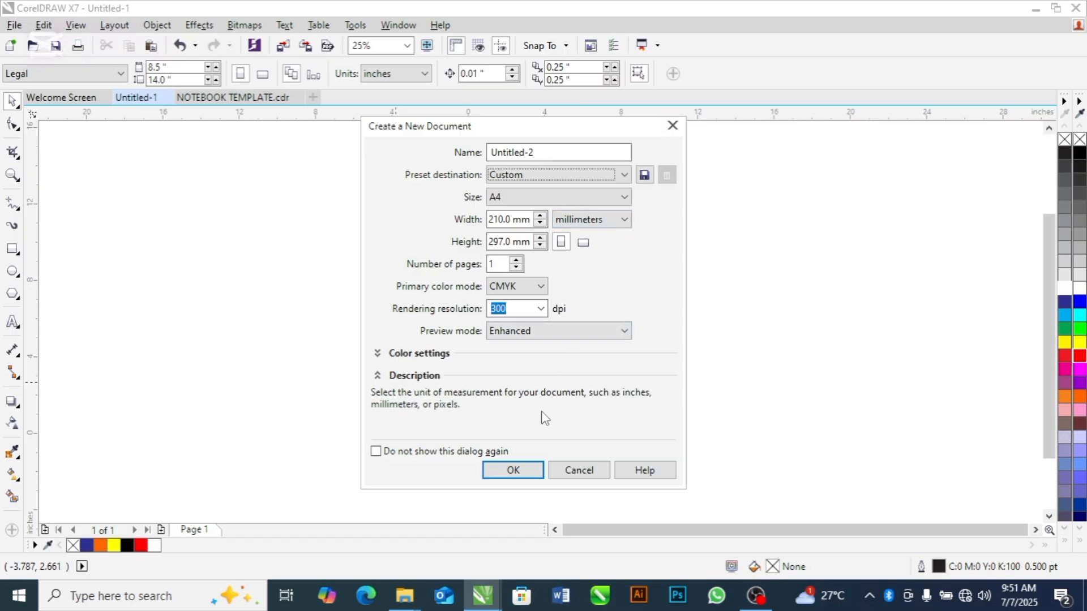
pyautogui.click(515, 469)
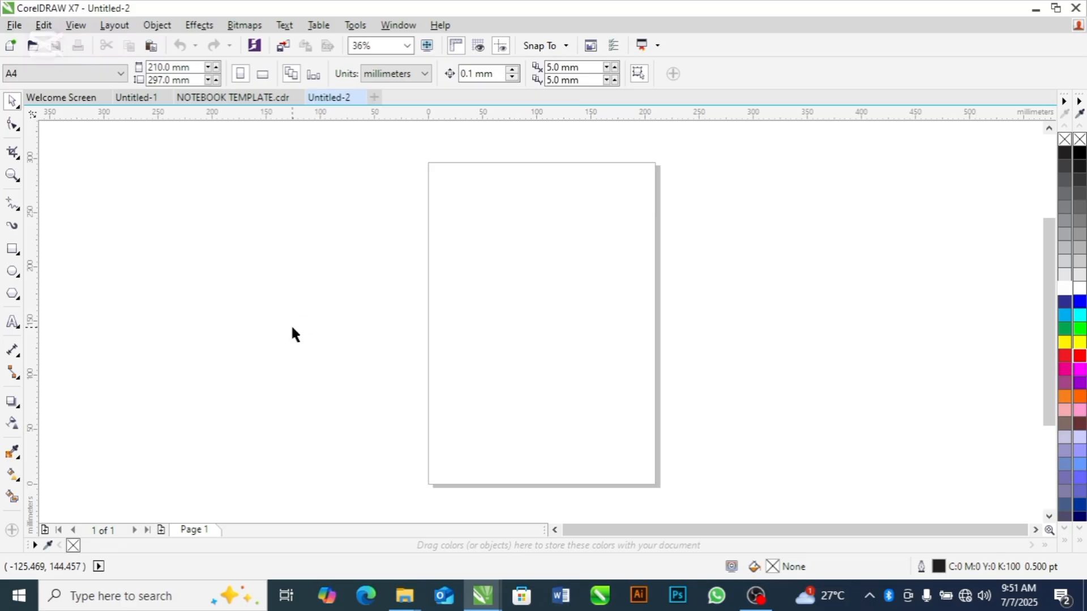
pyautogui.click(9, 79)
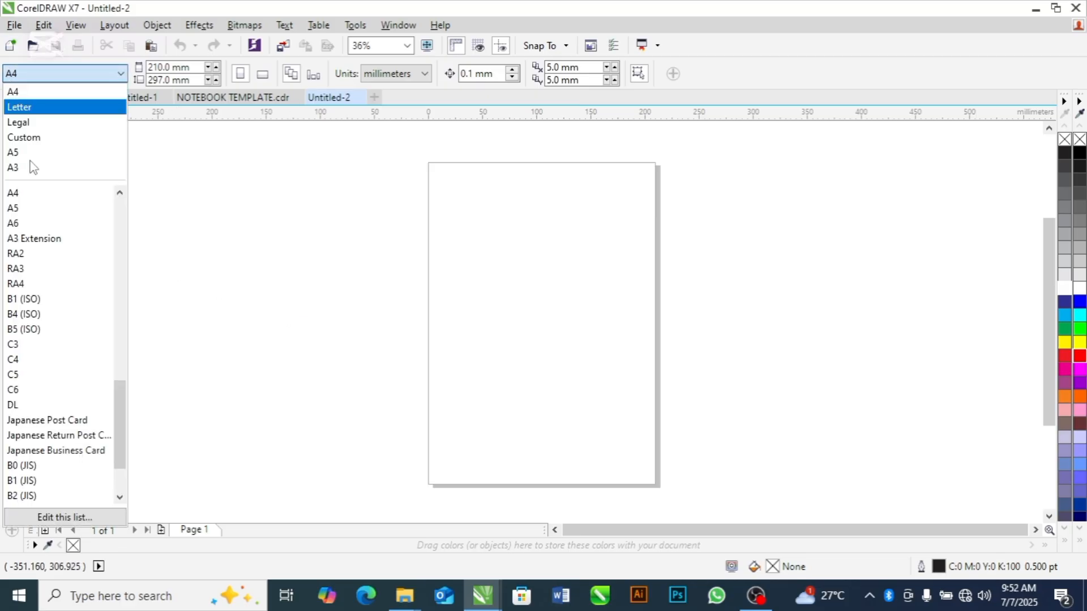
pyautogui.press('Down')
pyautogui.press('Down')
pyautogui.press('Up')
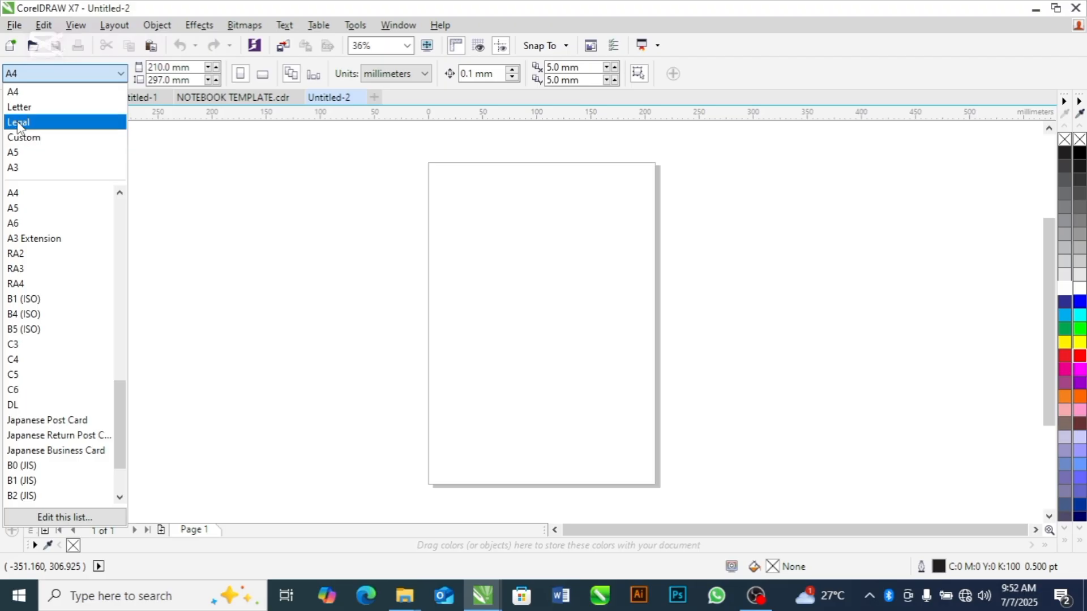
pyautogui.press('Return')
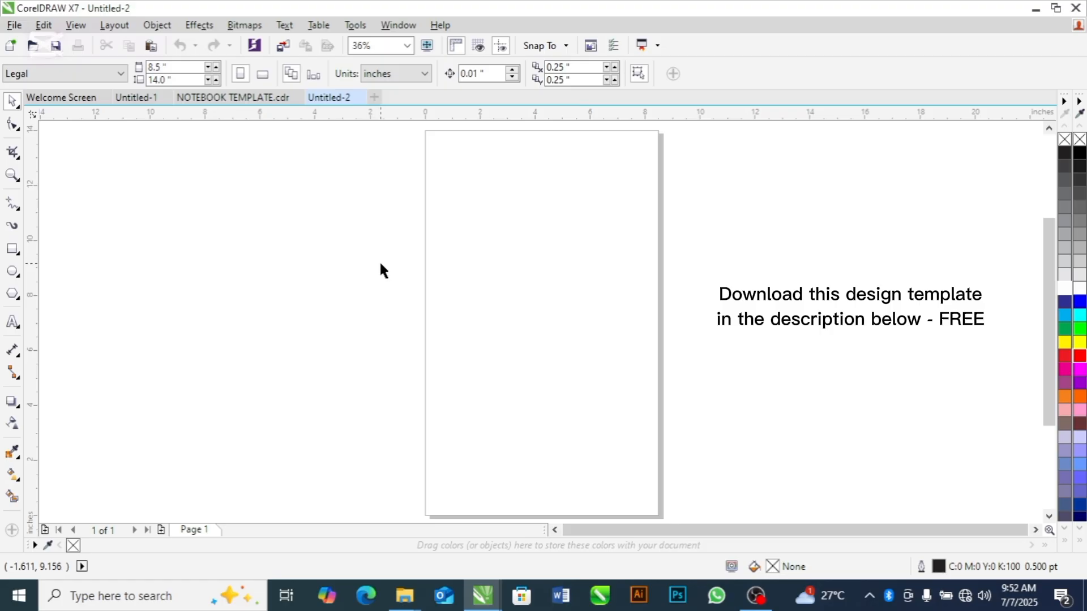
# Paste the copied finished notebook cover and move it beside the blank page as a reference
pyautogui.hotkey('ctrl', 'v')
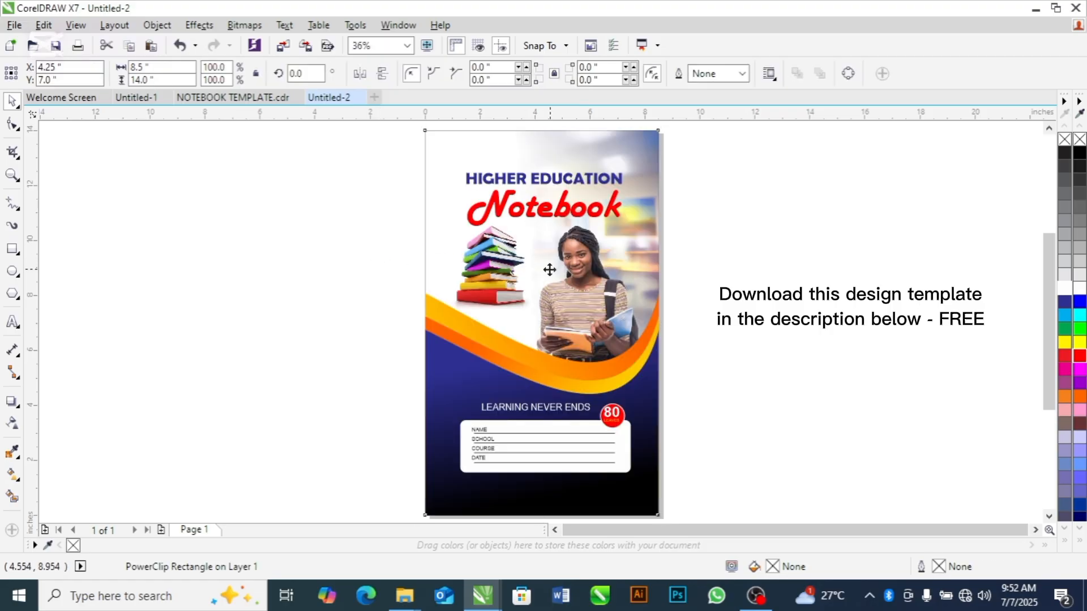
pyautogui.moveTo(547, 269); pyautogui.dragTo(279, 270)
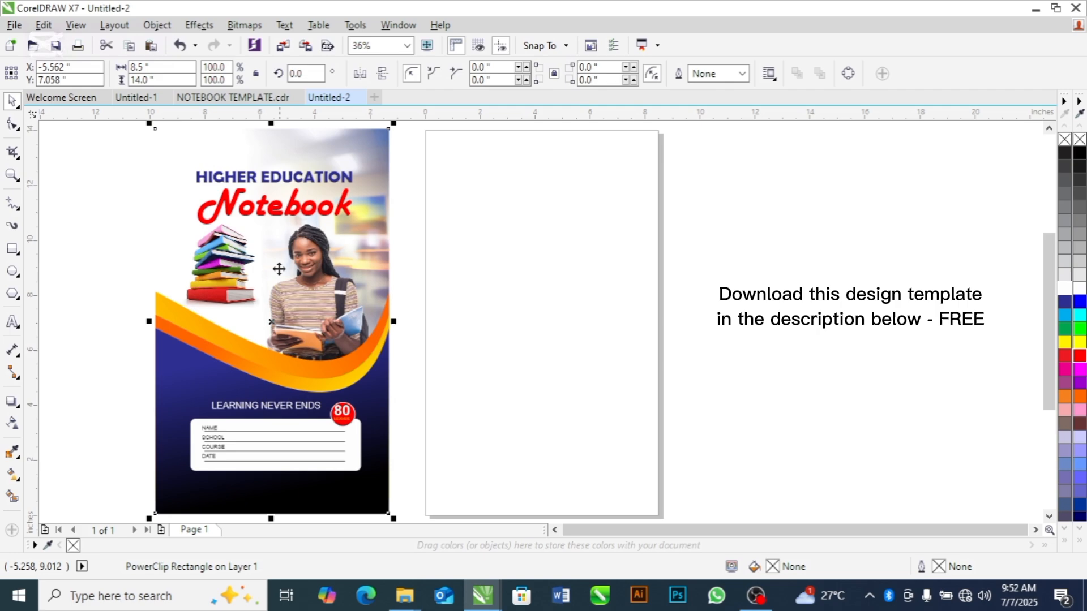
pyautogui.click(530, 286)
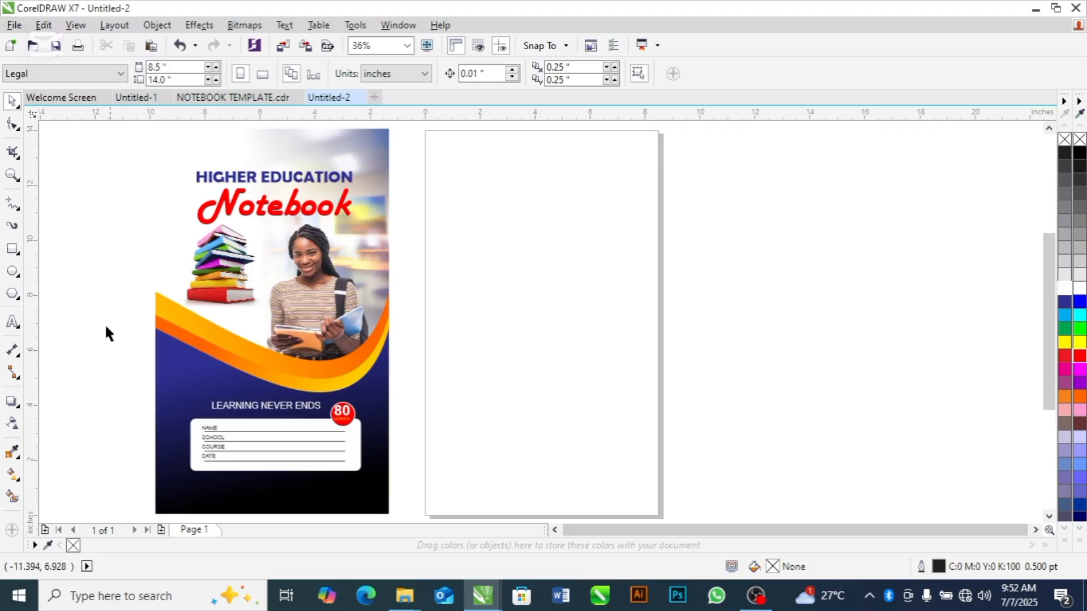
# Add a rectangle matching the full 8.5 × 14 inch page
pyautogui.doubleClick(12, 249)
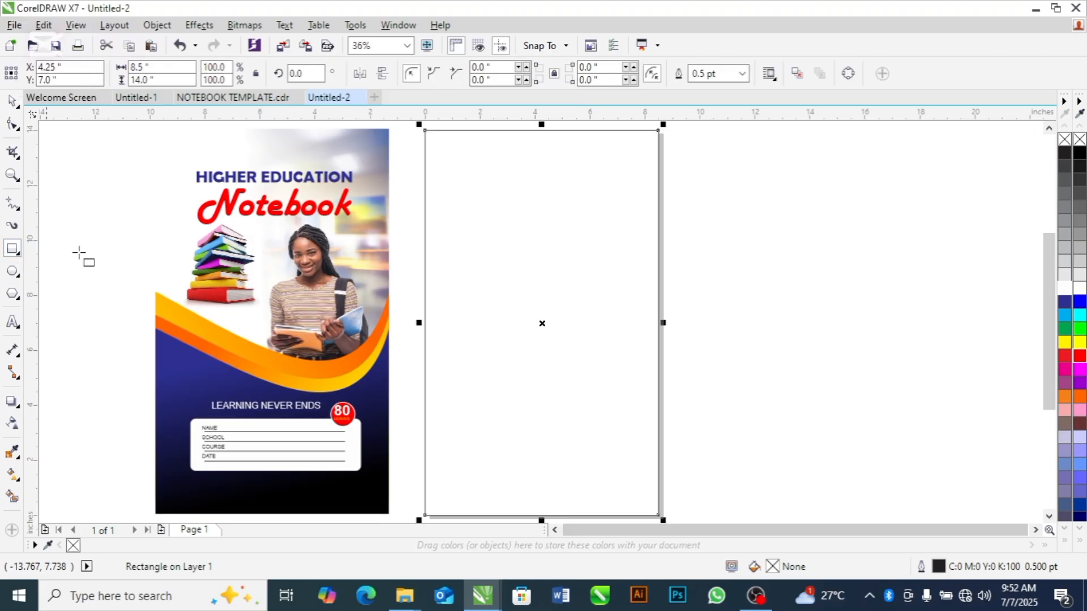
pyautogui.press('space')
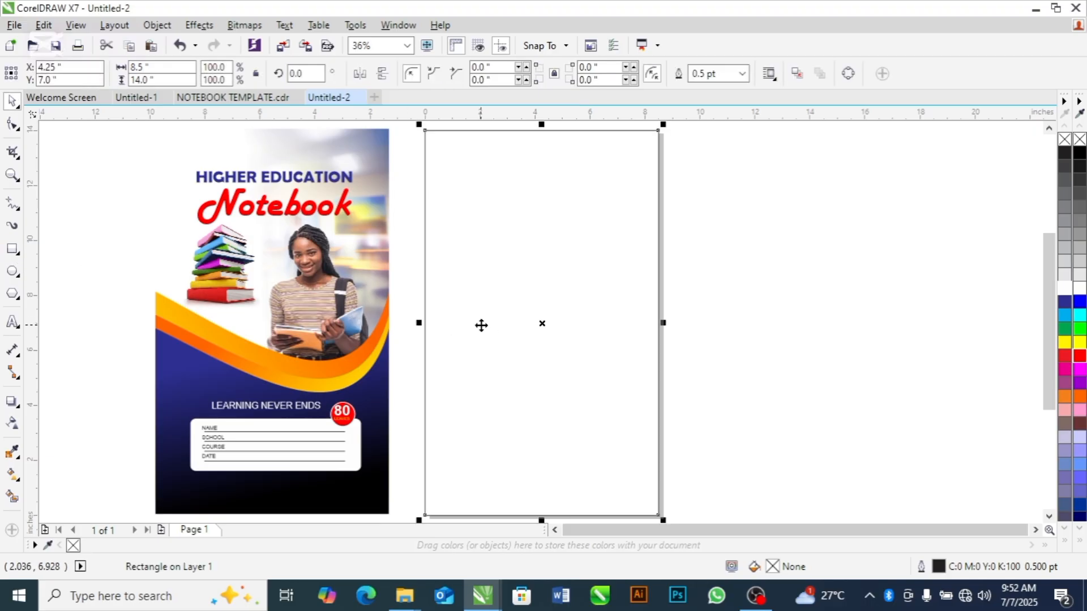
pyautogui.click(796, 290)
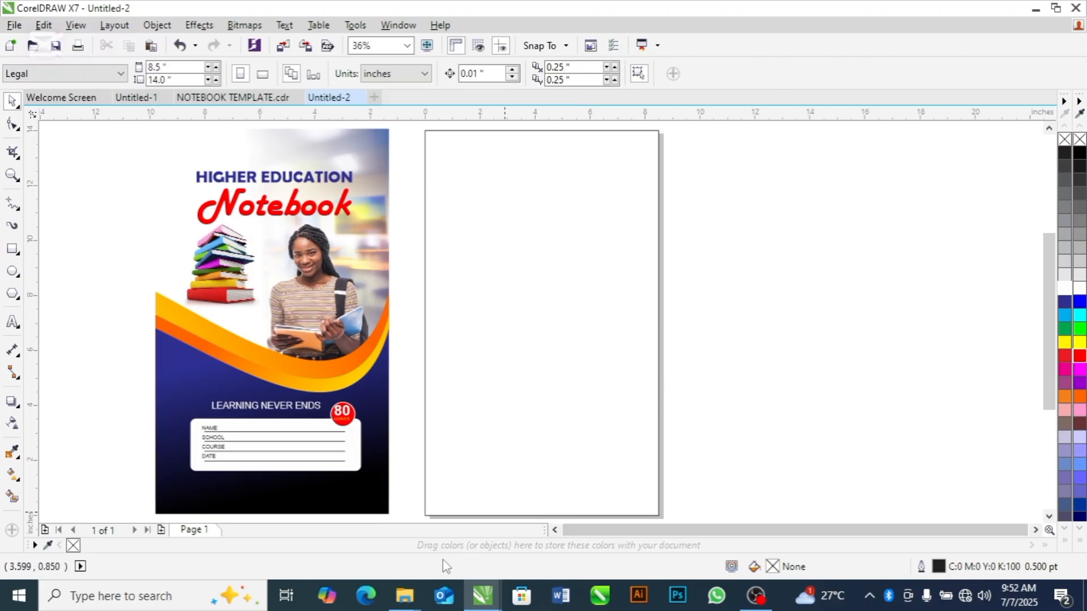
# Copy the student, classroom and book-stack images from the HIGHER EDUCATION NOTEBOOK folder and paste them into the CorelDRAW document
pyautogui.moveTo(416, 594)
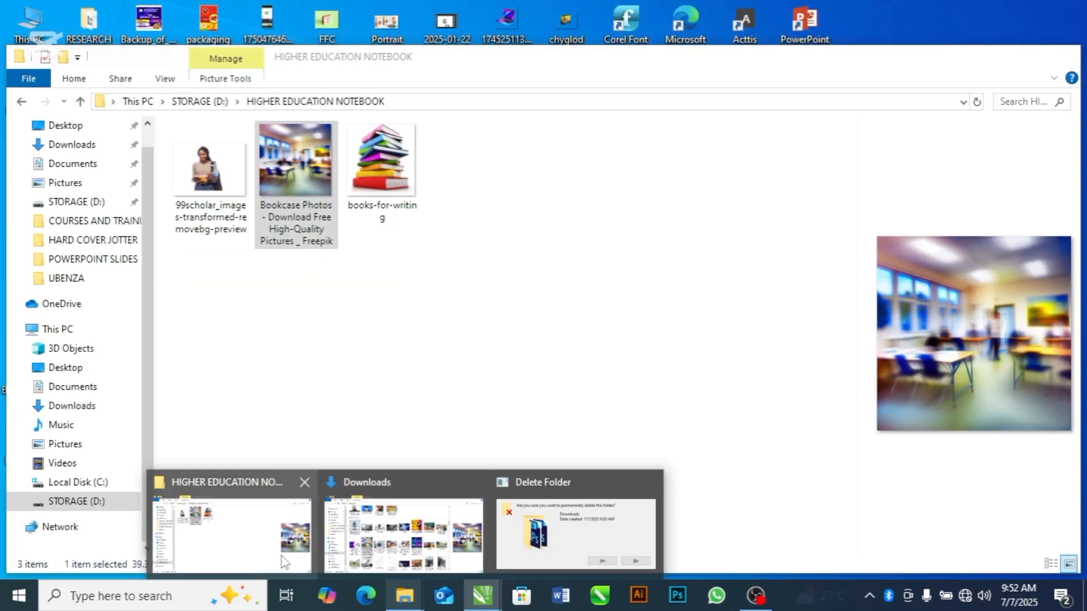
pyautogui.click(232, 532)
pyautogui.moveTo(505, 189); pyautogui.dragTo(221, 218)
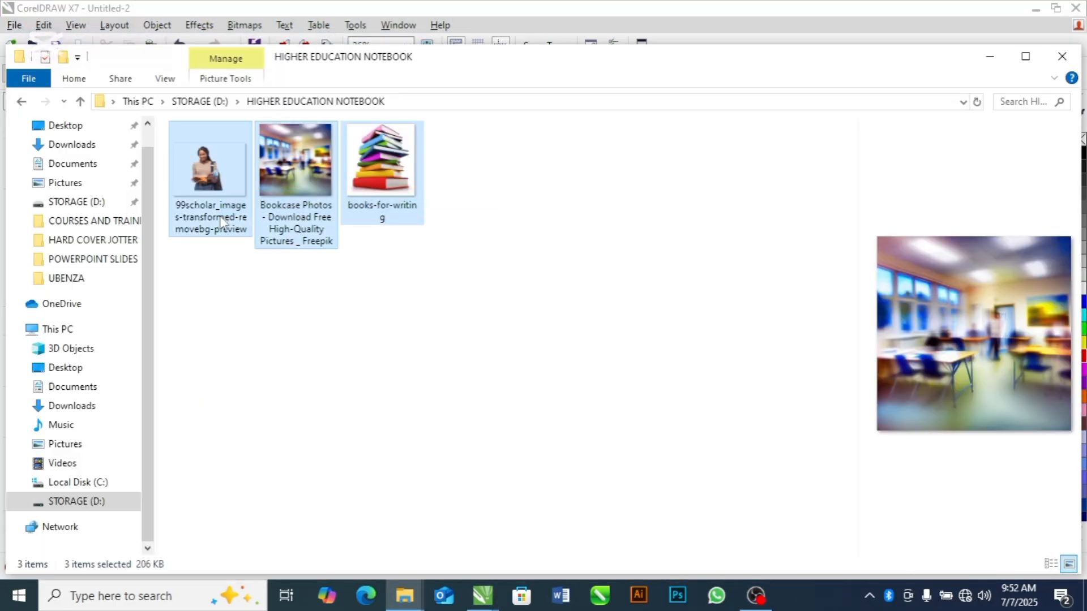
pyautogui.hotkey('alt', 'Tab')
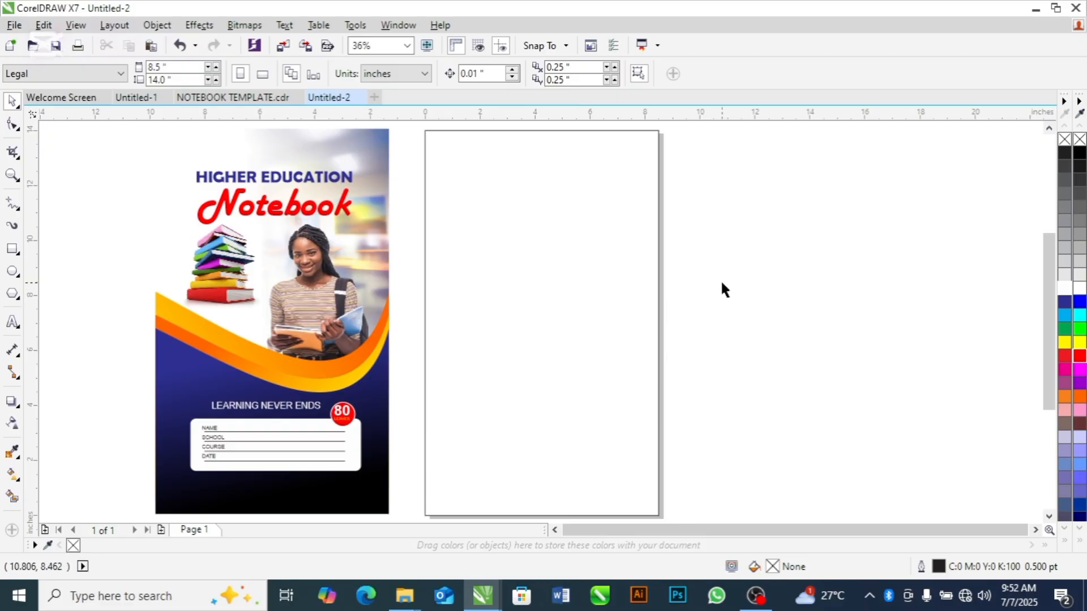
pyautogui.hotkey('ctrl', 'v')
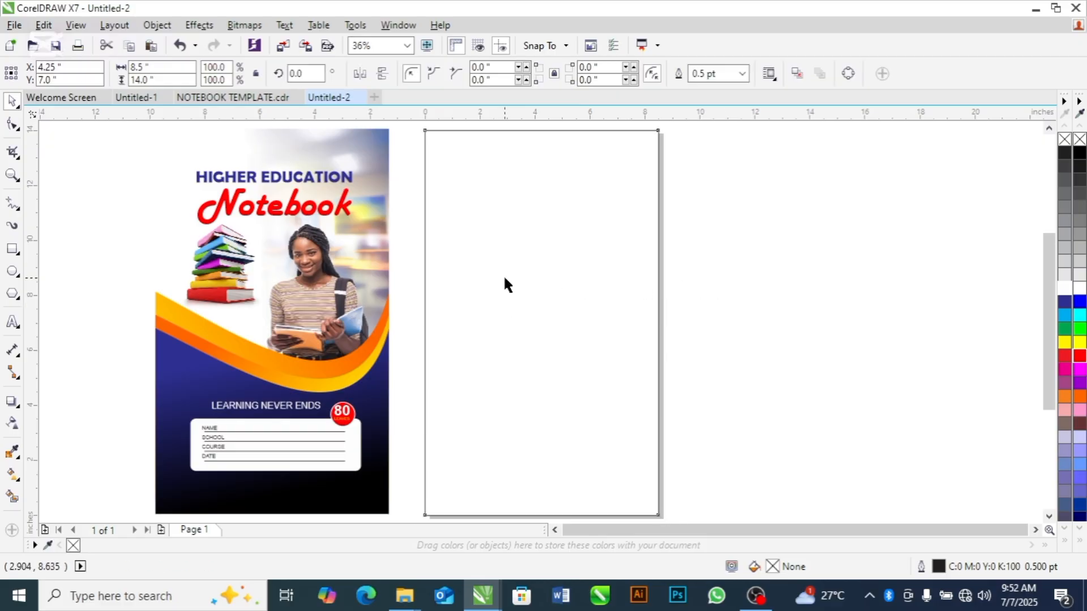
# Move the student, book-stack and classroom images off the page onto the empty area to its right
pyautogui.moveTo(569, 296); pyautogui.dragTo(833, 270)
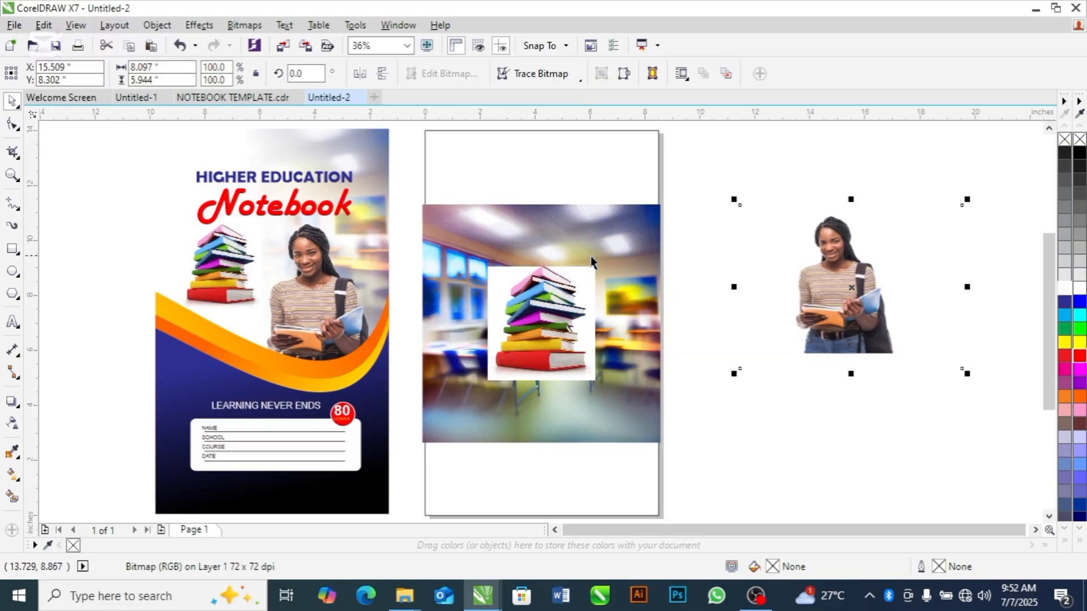
pyautogui.moveTo(526, 273); pyautogui.dragTo(866, 382)
pyautogui.moveTo(573, 324); pyautogui.dragTo(849, 247)
# Select all three images and PowerClip them inside the page-sized rectangle
pyautogui.keyDown('shift'); pyautogui.click(855, 301); pyautogui.keyUp('shift')
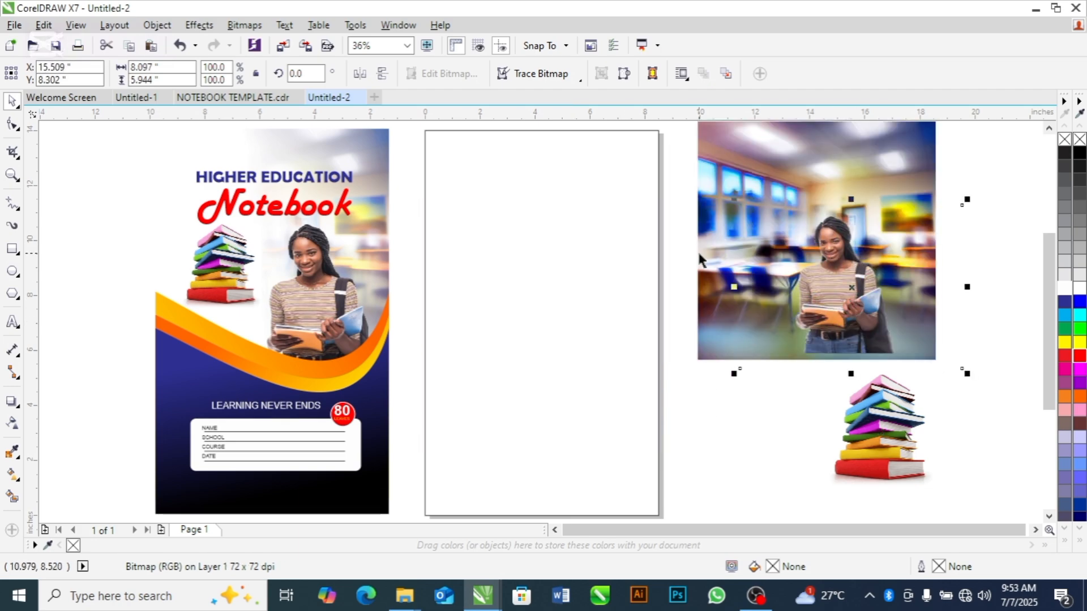
pyautogui.keyDown('shift'); pyautogui.click(874, 411); pyautogui.keyUp('shift')
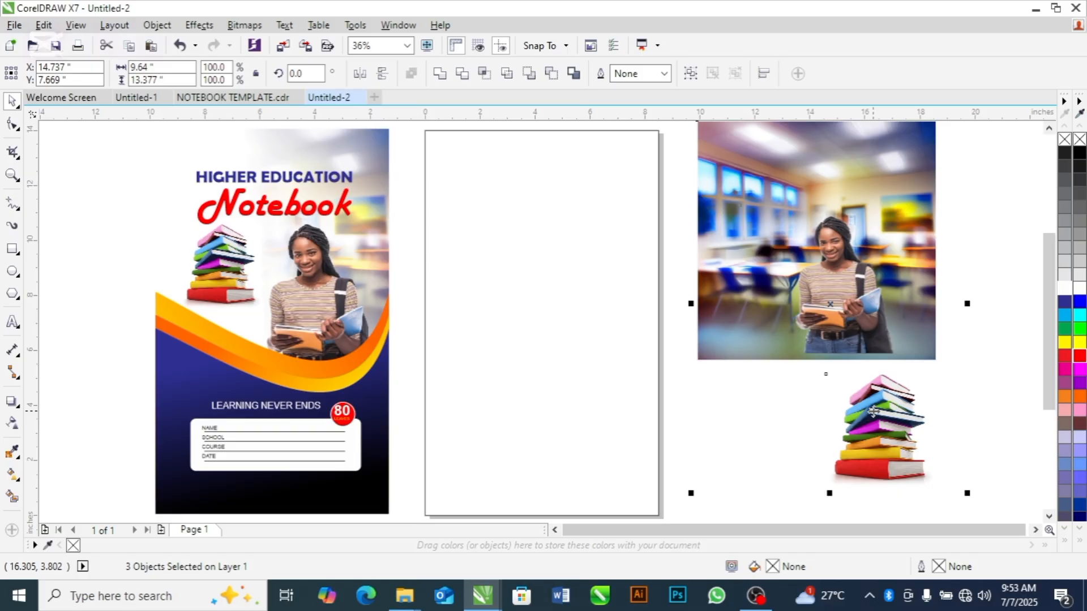
pyautogui.moveTo(873, 411); pyautogui.dragTo(593, 415)
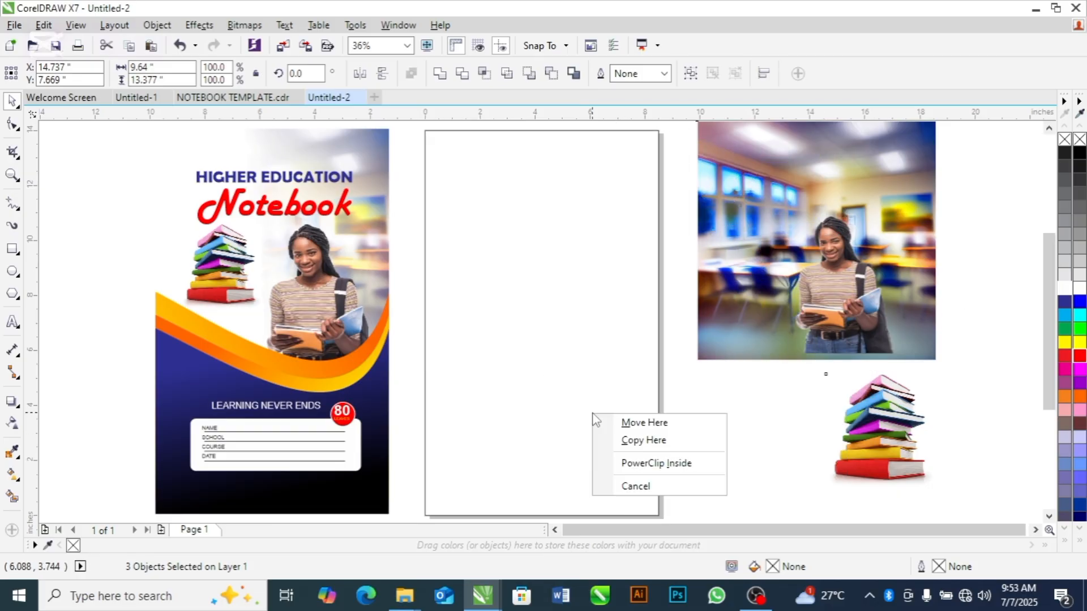
pyautogui.click(646, 462)
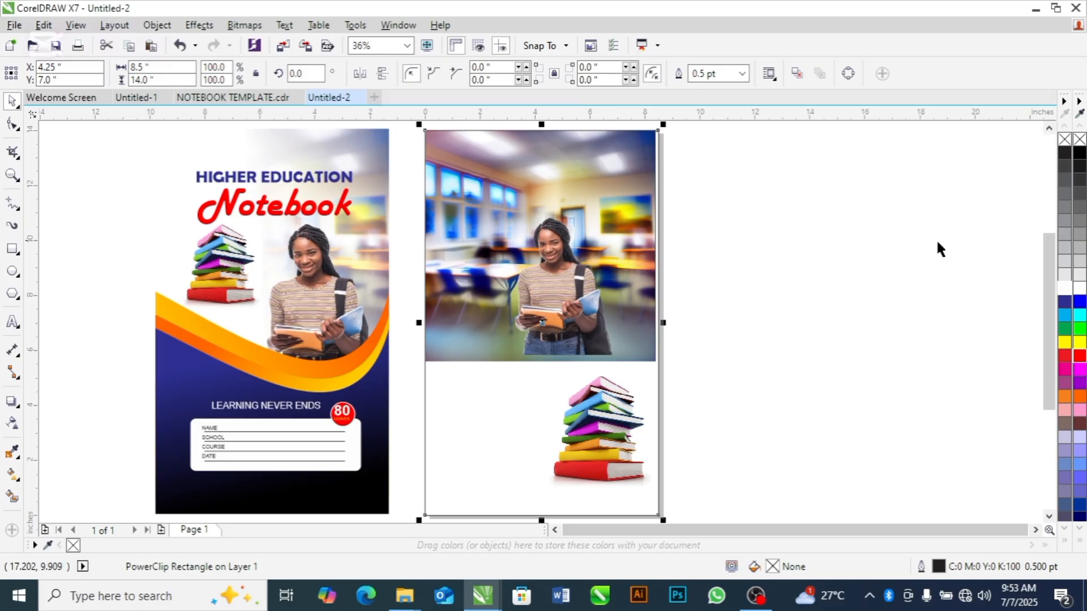
# Open the PowerClip contents for editing and move the student, books and classroom images outside the frame to the right
pyautogui.moveTo(1048, 250); pyautogui.dragTo(1047, 256)
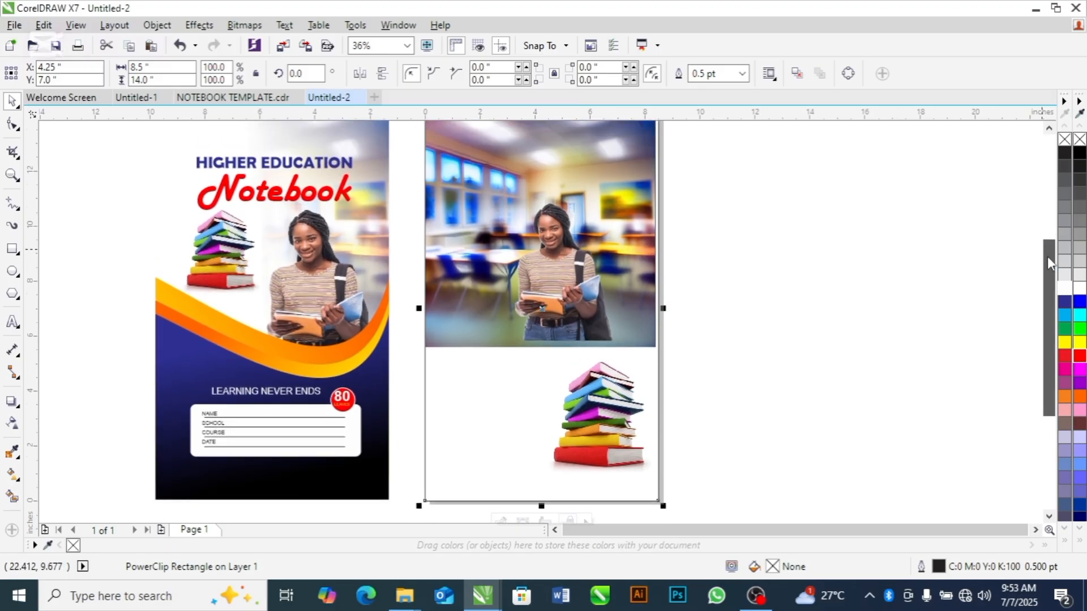
pyautogui.click(745, 281)
pyautogui.doubleClick(570, 283)
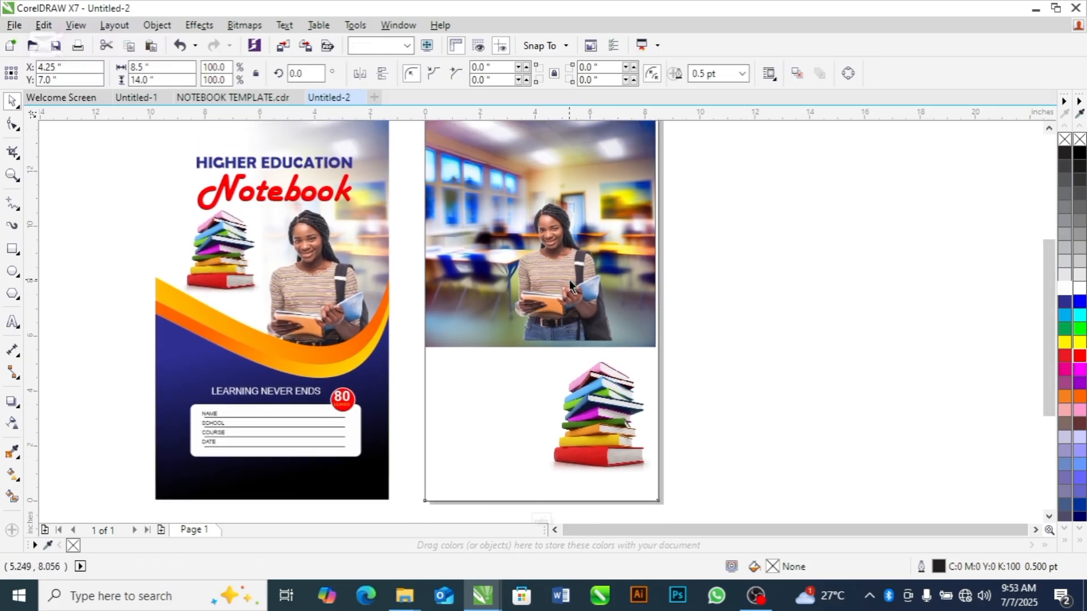
pyautogui.moveTo(488, 215); pyautogui.dragTo(799, 391)
pyautogui.moveTo(580, 422); pyautogui.dragTo(754, 196)
pyautogui.click(908, 379)
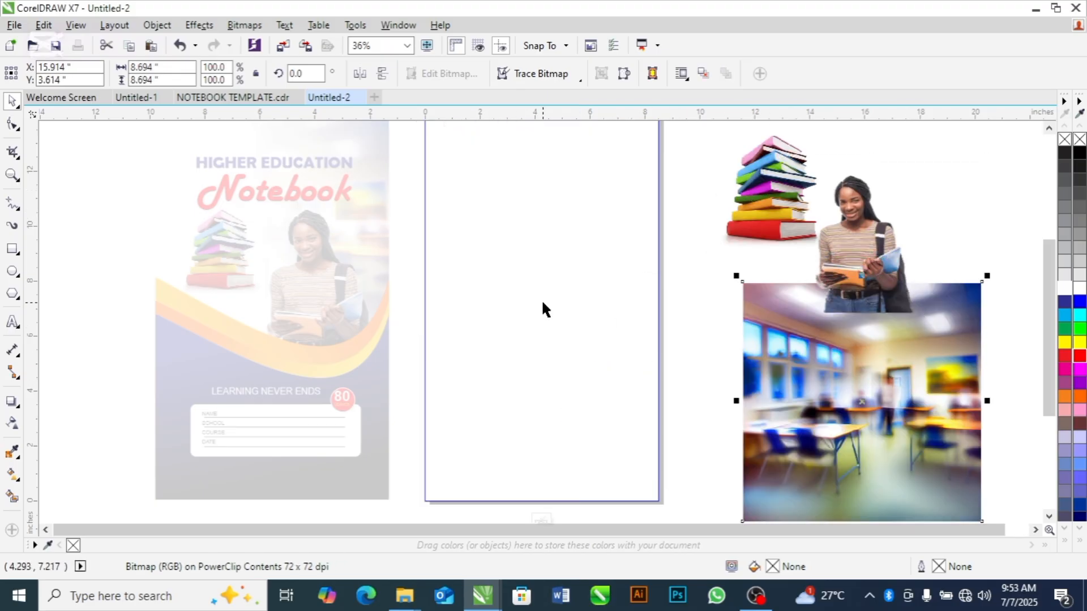
# Add a page-sized rectangle inside the PowerClip and lower its upper edge to leave a height of about 6.67 inches
pyautogui.scroll(1, 1045, 256)
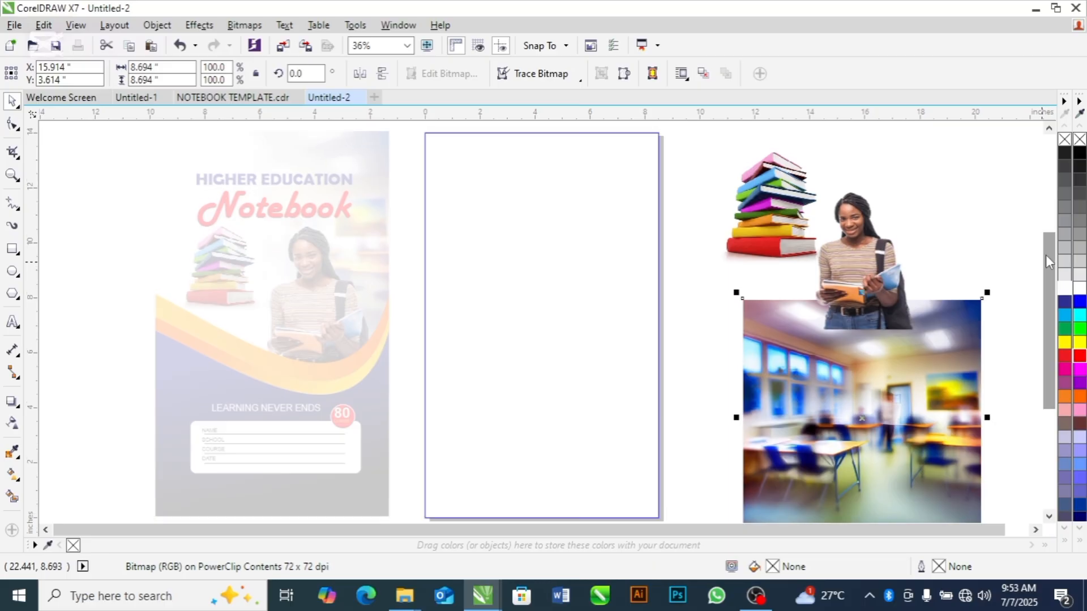
pyautogui.click(76, 255)
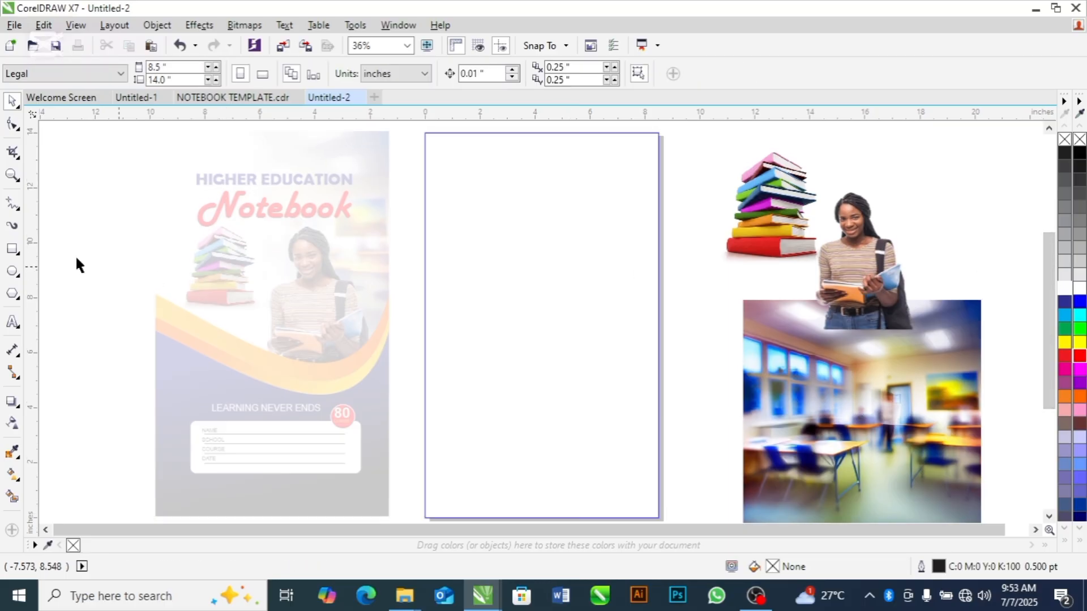
pyautogui.doubleClick(11, 250)
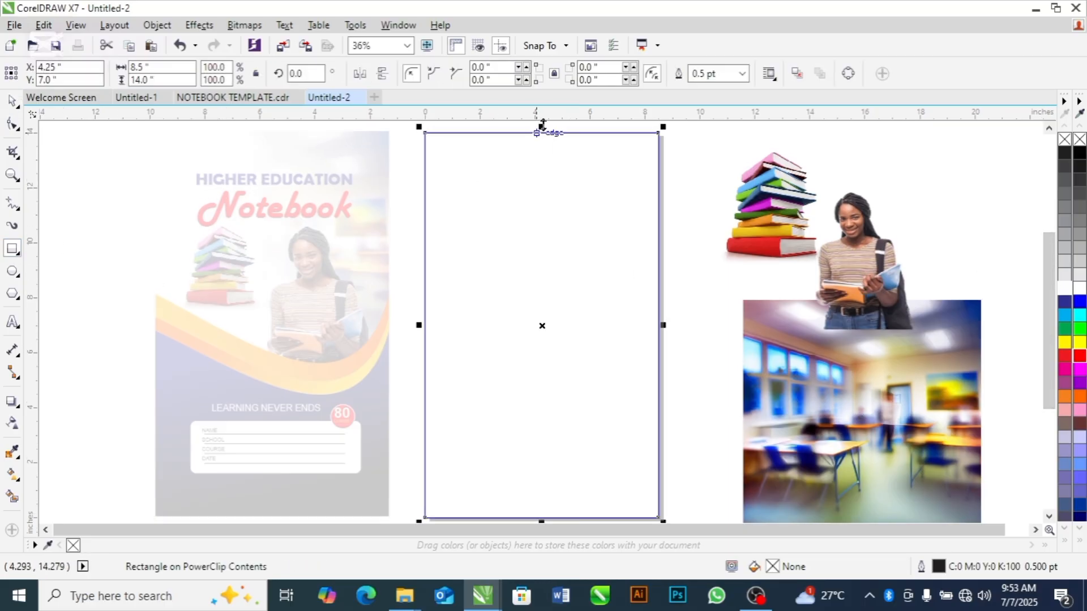
pyautogui.moveTo(543, 127); pyautogui.dragTo(554, 331)
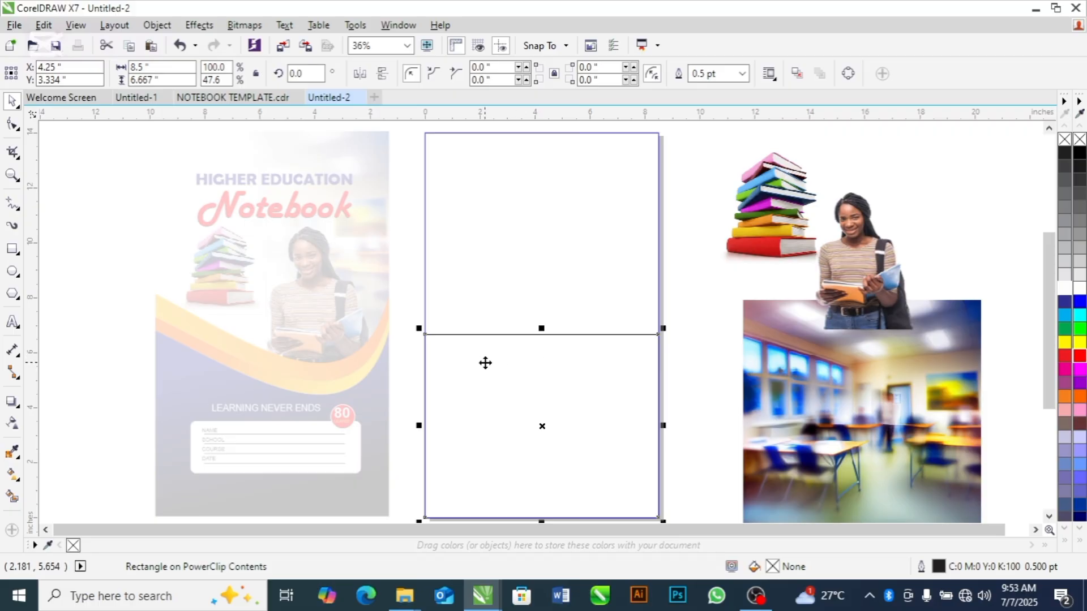
# Convert the lower rectangle to curves, turn its upper edge into a curve segment and bend it downward right of centre
pyautogui.click(10, 125)
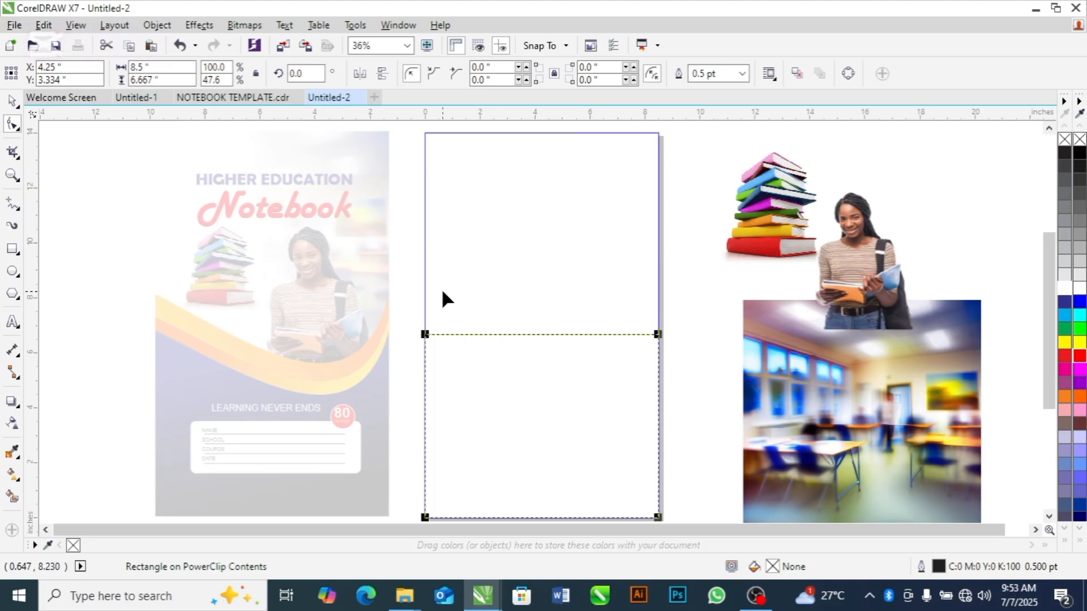
pyautogui.hotkey('ctrl', 'q')
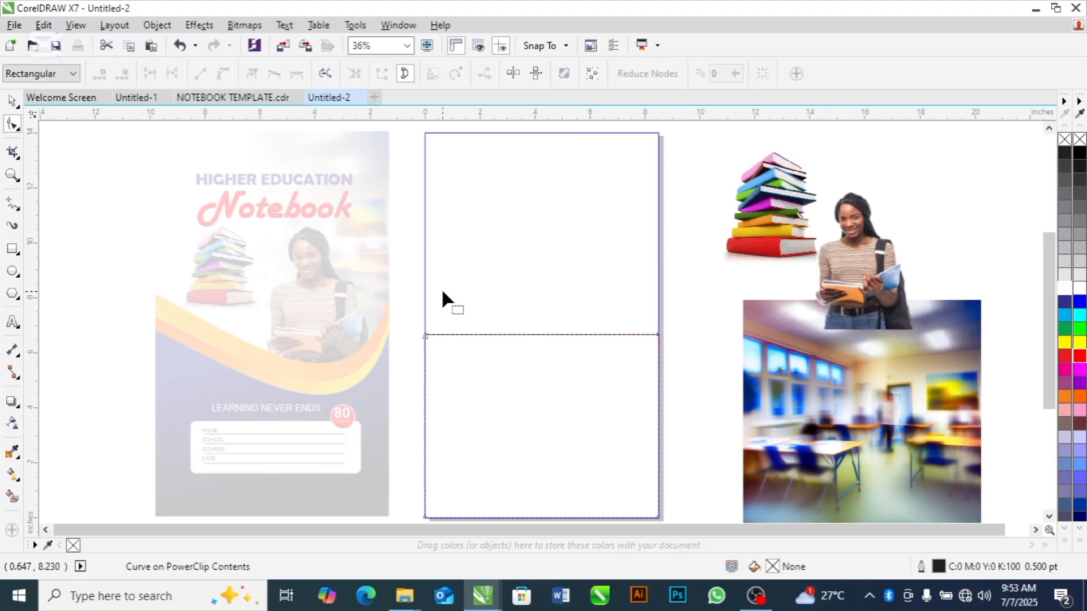
pyautogui.rightClick(532, 335)
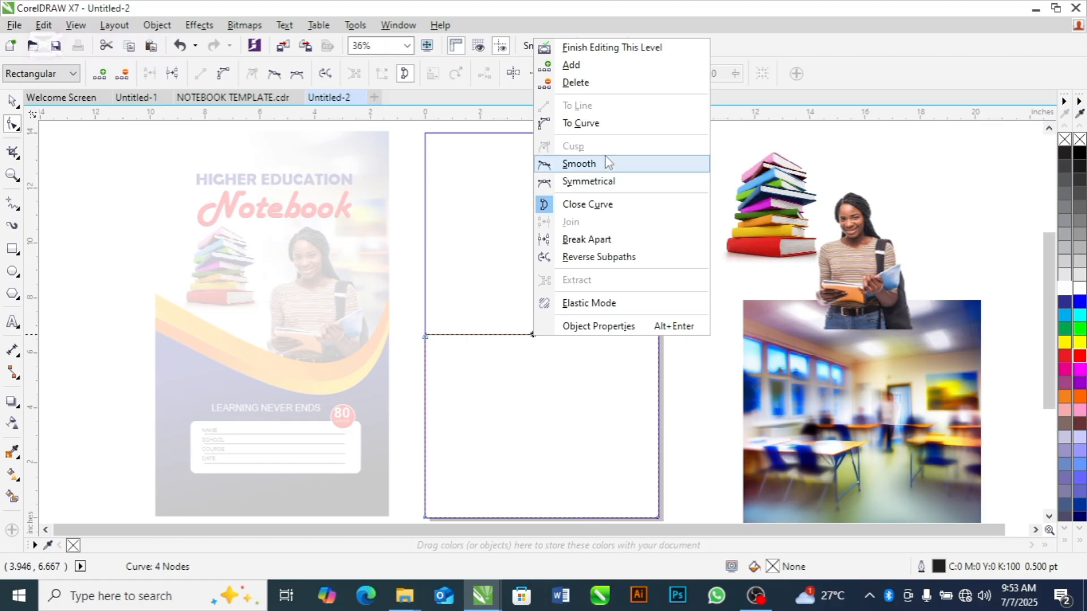
pyautogui.click(589, 130)
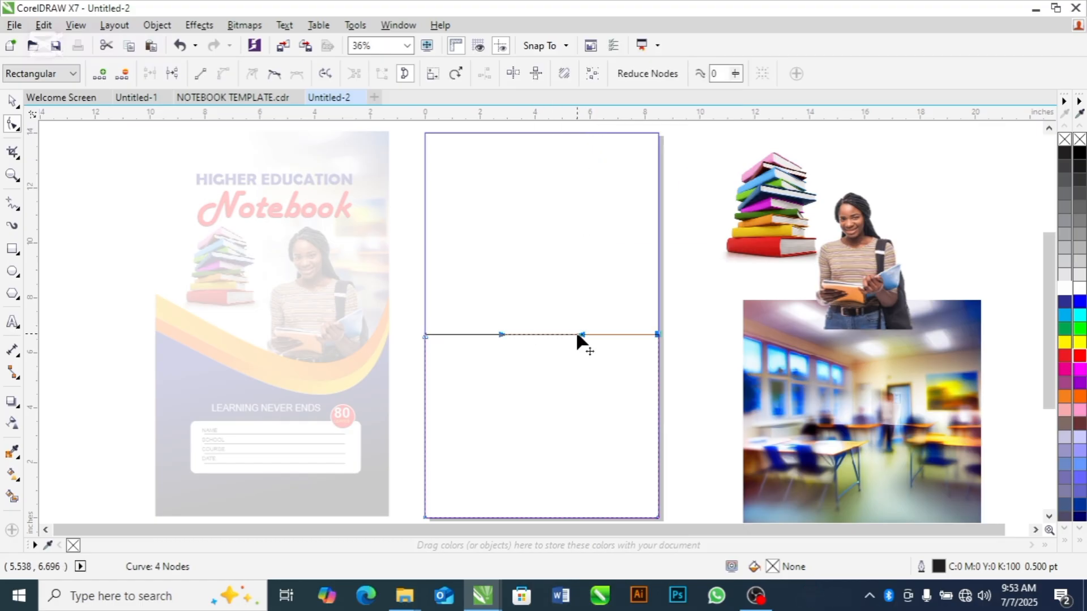
pyautogui.moveTo(563, 335); pyautogui.dragTo(587, 387)
pyautogui.press('space')
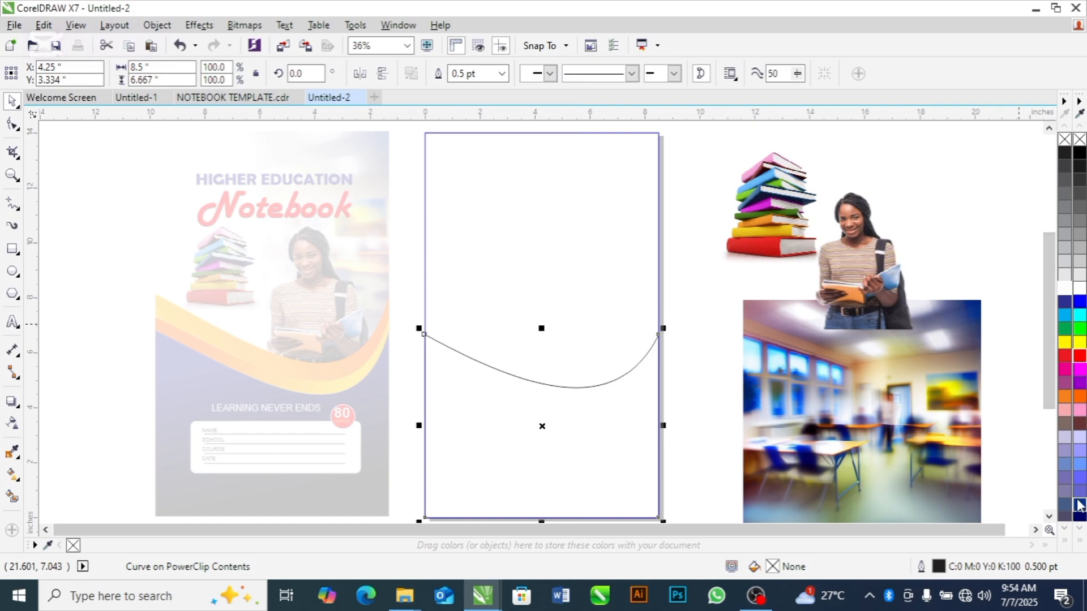
# Fill the curved lower shape with RGB blue (#0000FF) and remove its outline
pyautogui.click(1080, 304)
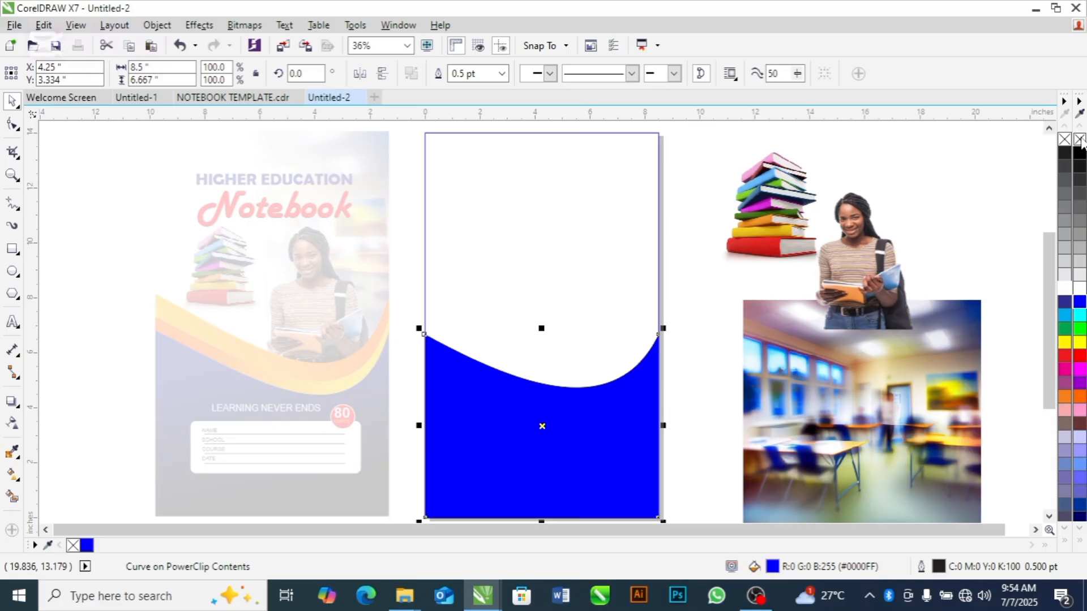
pyautogui.rightClick(1080, 139)
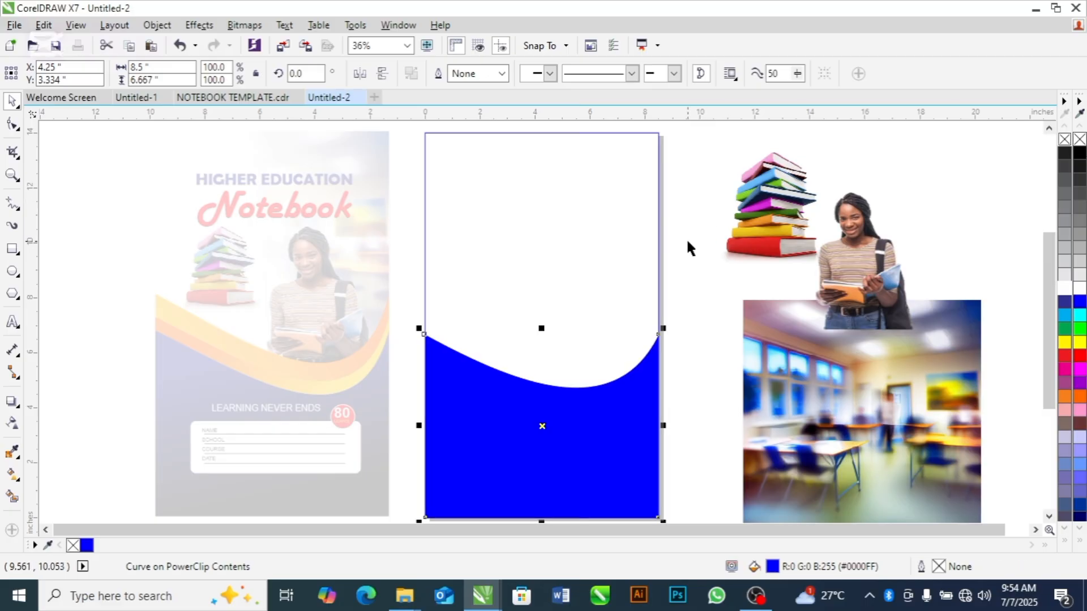
pyautogui.press('F10')
pyautogui.press('space')
pyautogui.click(689, 306)
pyautogui.click(612, 397)
# Apply a linear fountain fill to the curved shape from blue above to black below, starting the gradient just above the curve
pyautogui.click(12, 476)
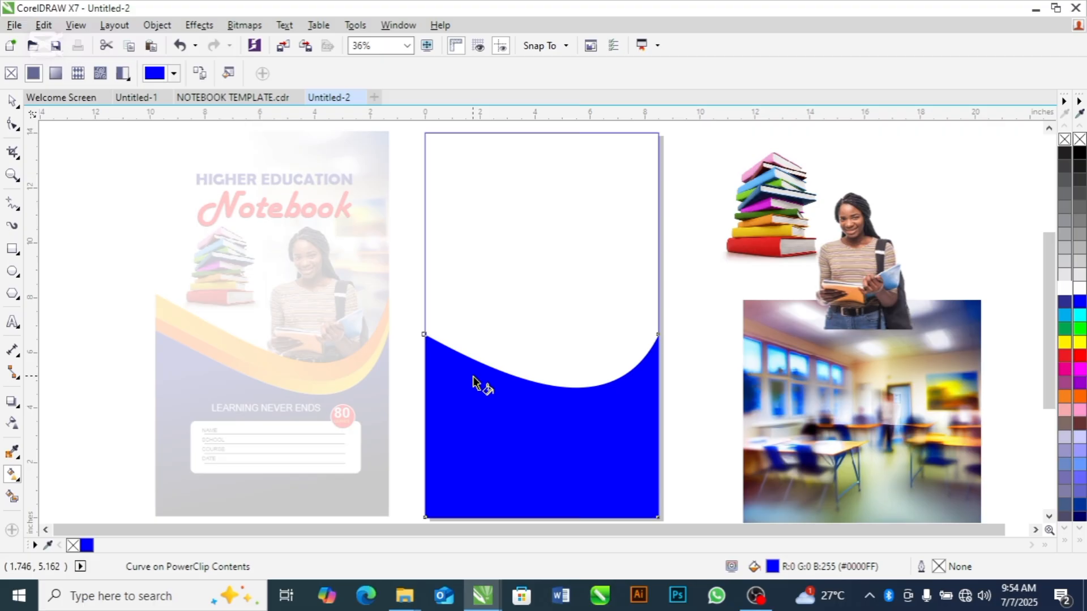
pyautogui.moveTo(472, 375); pyautogui.dragTo(504, 502)
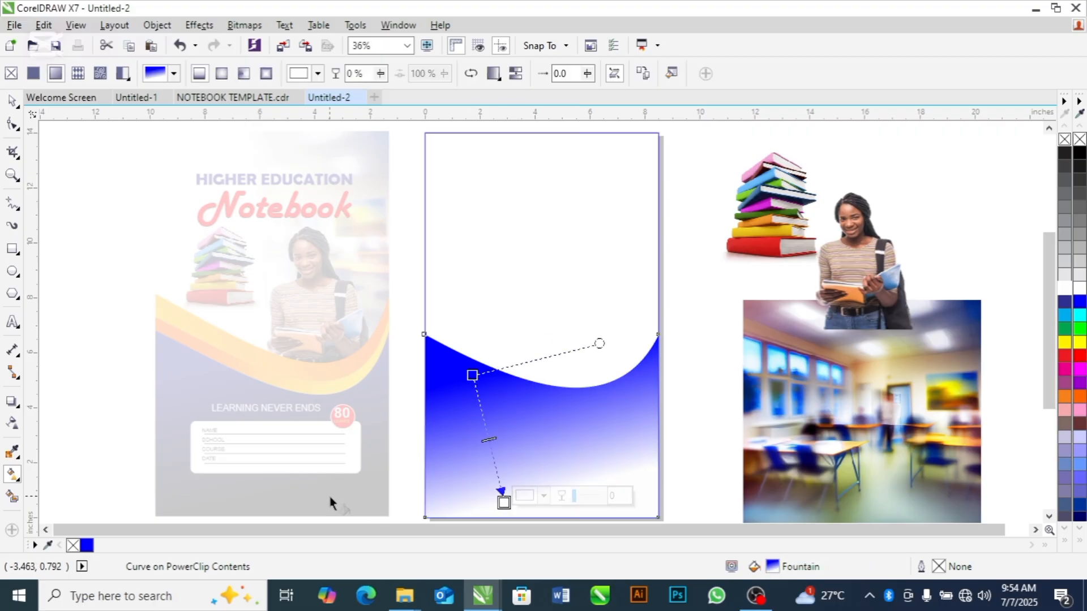
pyautogui.click(1079, 157)
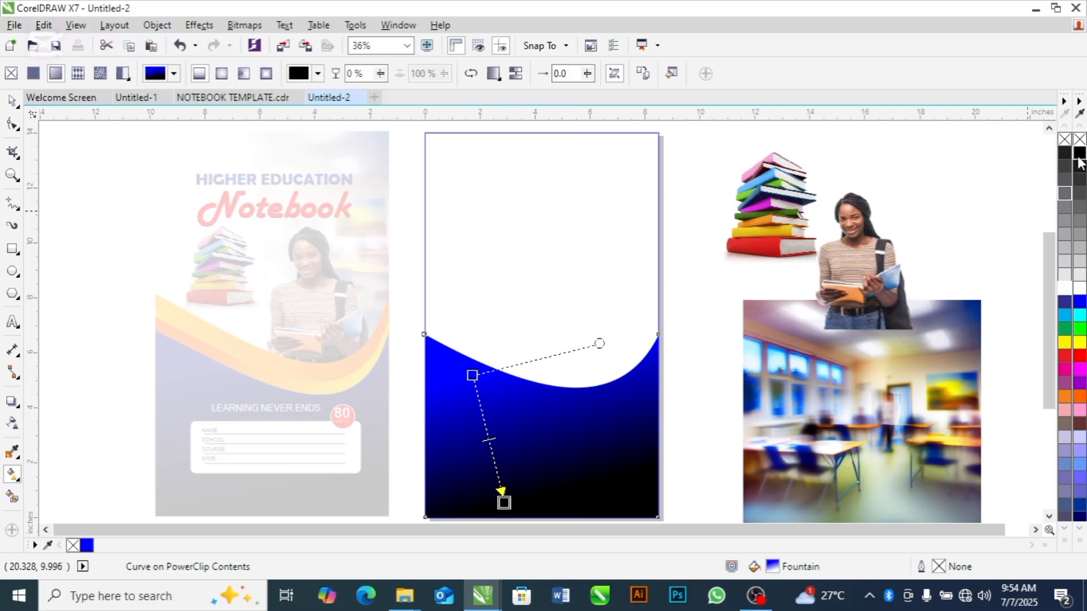
pyautogui.moveTo(472, 375); pyautogui.dragTo(479, 332)
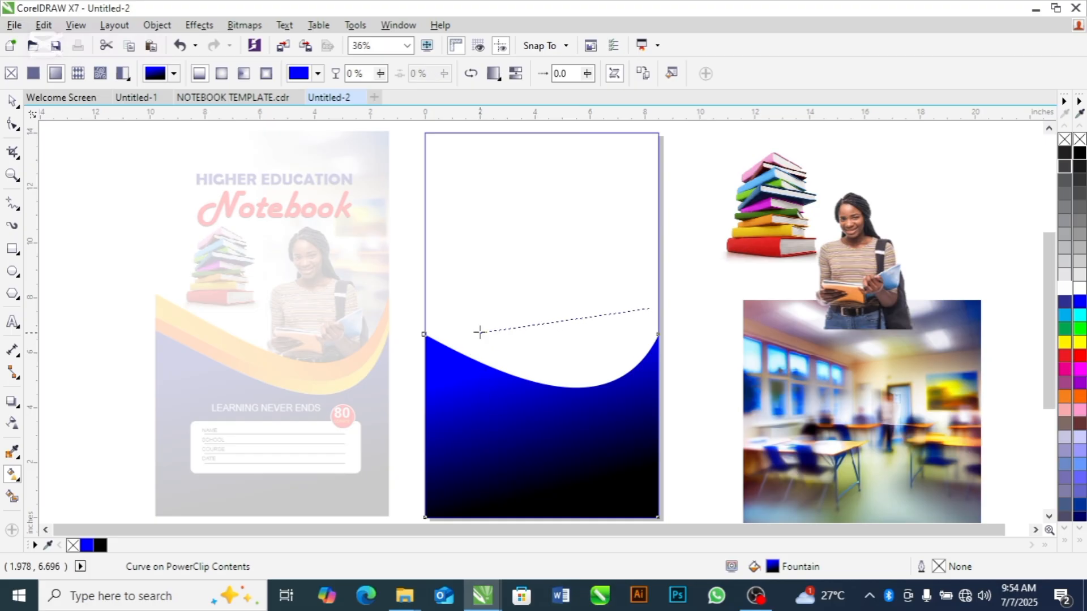
pyautogui.press('space')
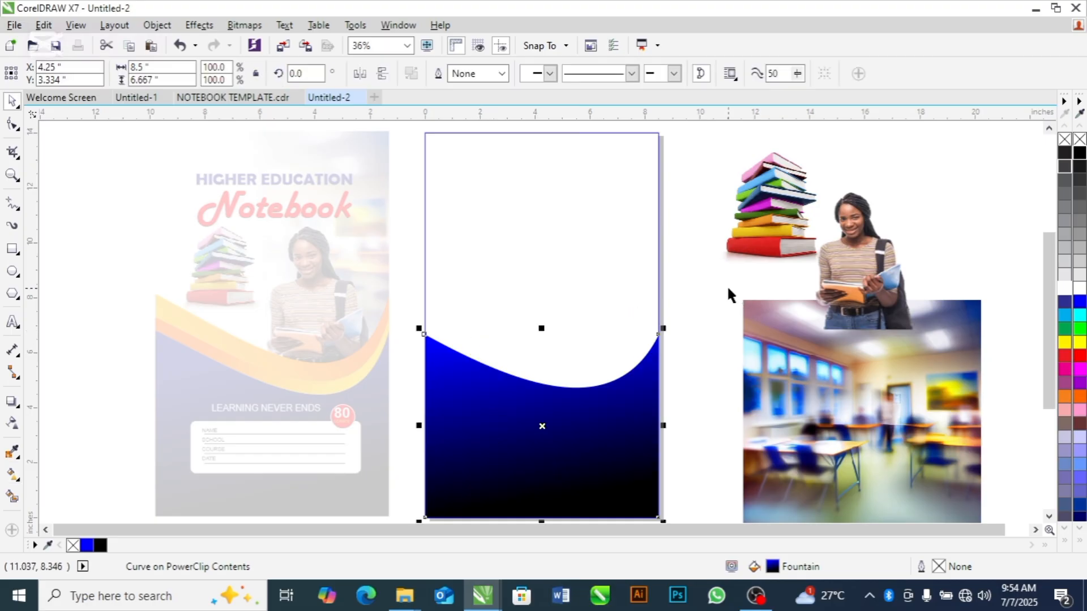
# Create a copy of the blue curved shape stretched upward to a height of about 7.62 inches
pyautogui.click(586, 416)
pyautogui.click(721, 351)
pyautogui.click(607, 425)
pyautogui.moveTo(541, 330); pyautogui.dragTo(538, 304)
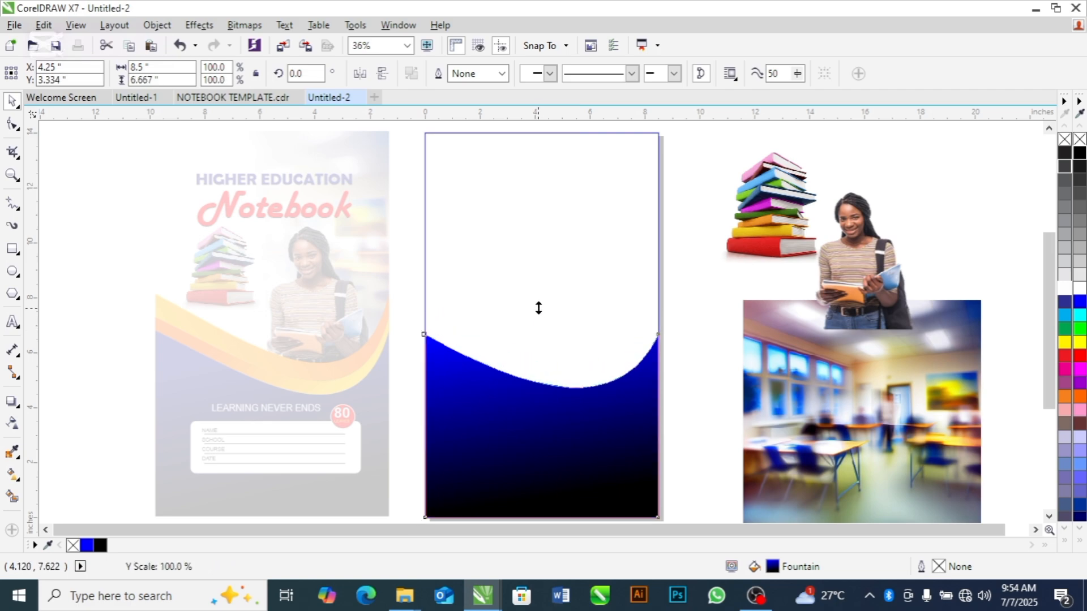
pyautogui.moveTo(538, 308); pyautogui.dragTo(539, 305)
pyautogui.click(686, 334)
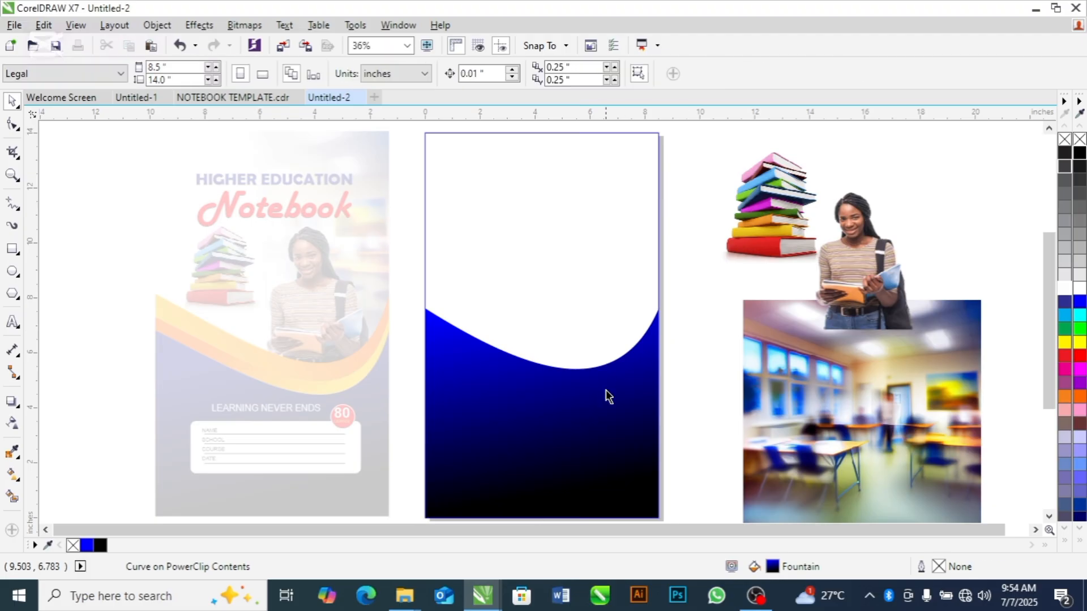
# Recolour the taller copy's fountain fill from yellow to orange and angle it from beyond the page's left edge toward the lower middle
pyautogui.click(607, 397)
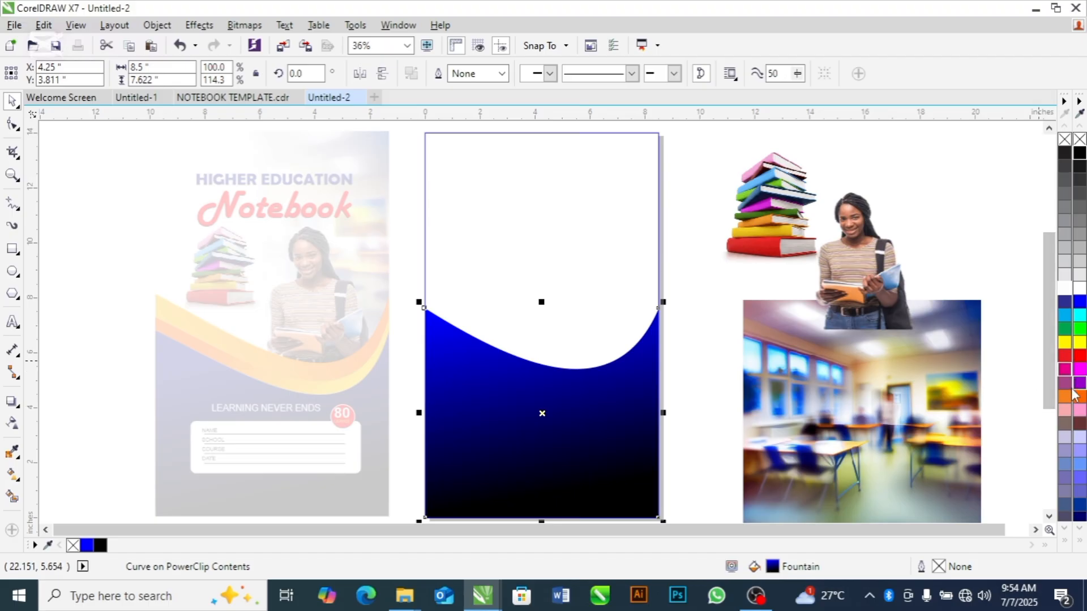
pyautogui.click(12, 453)
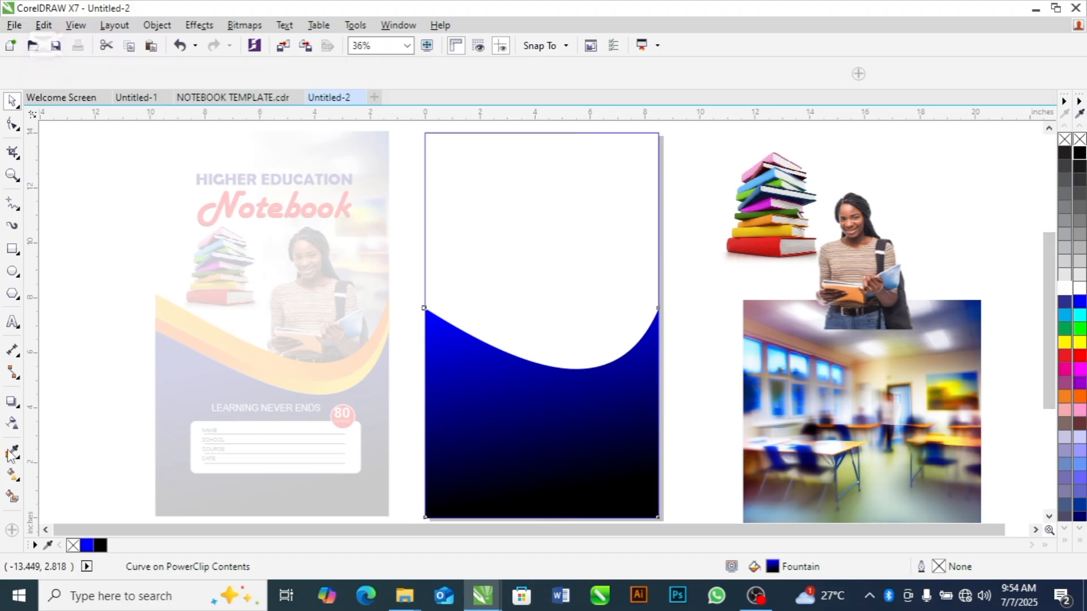
pyautogui.click(12, 475)
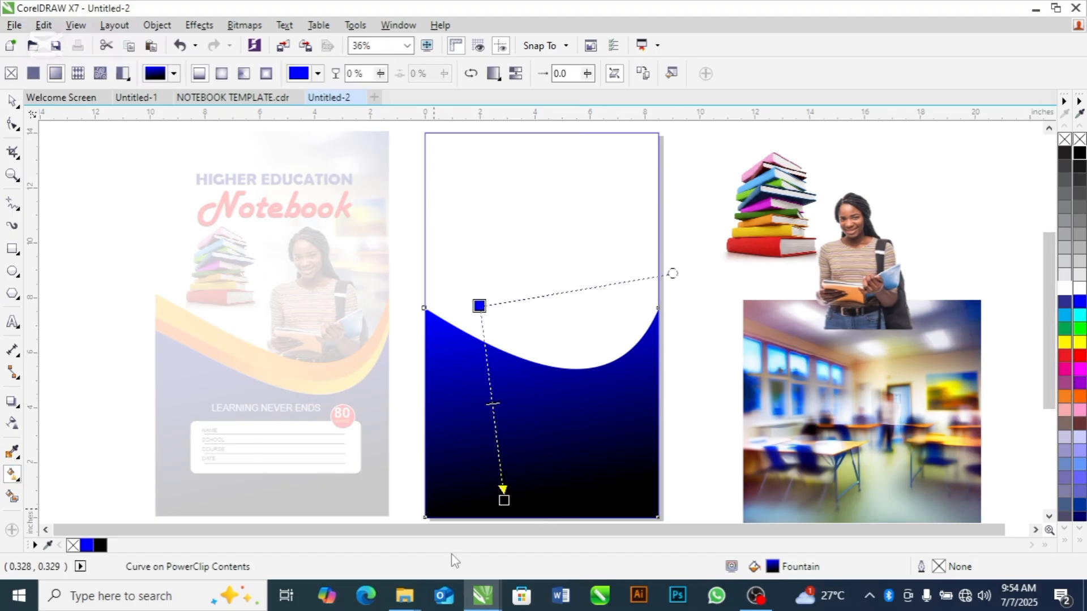
pyautogui.click(504, 500)
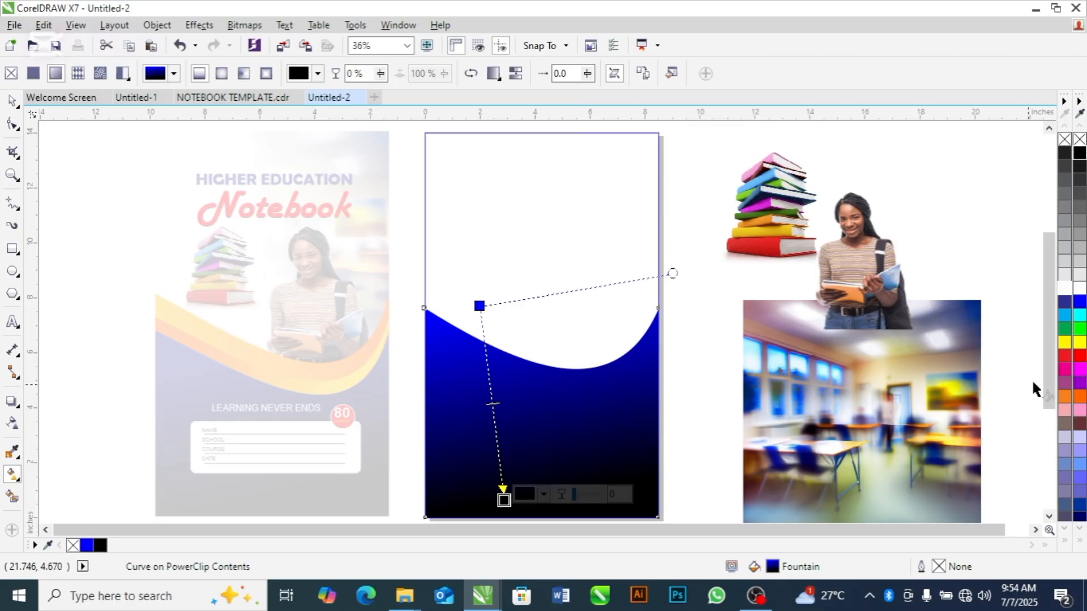
pyautogui.click(1079, 399)
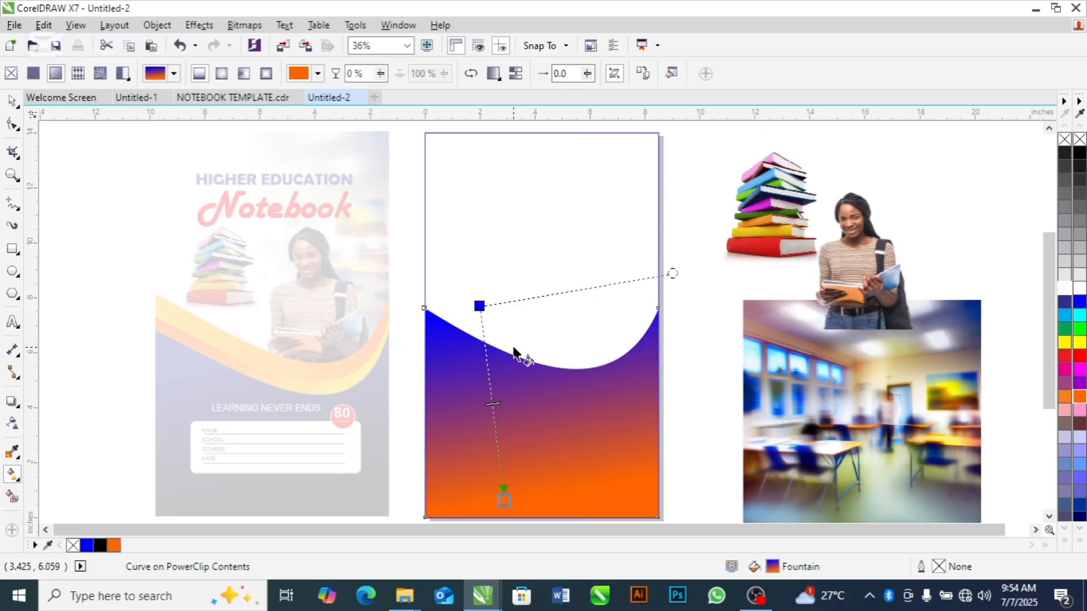
pyautogui.click(479, 306)
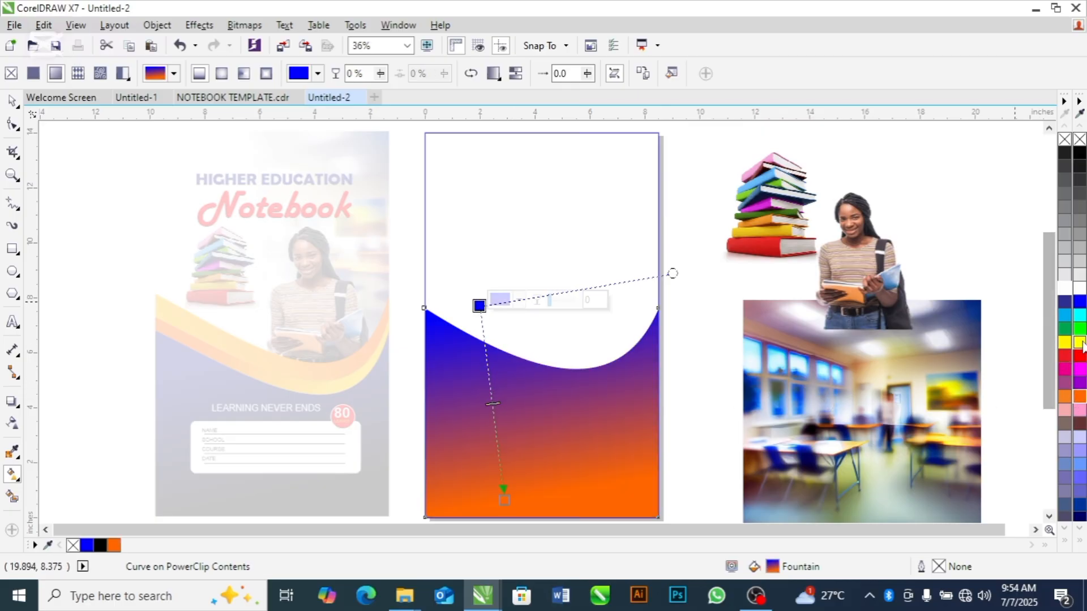
pyautogui.click(1080, 342)
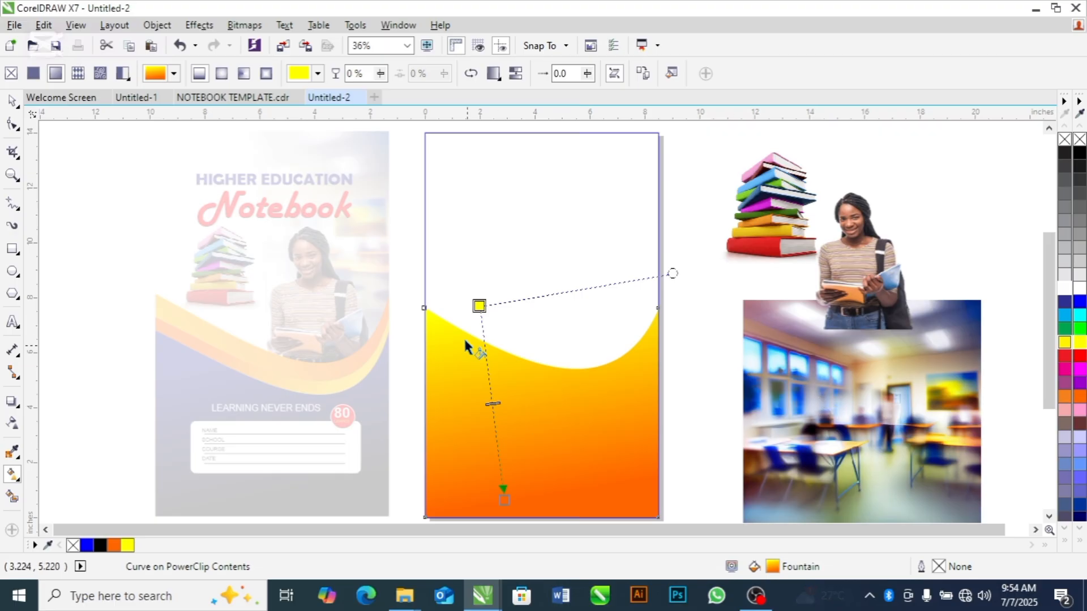
pyautogui.moveTo(480, 305); pyautogui.dragTo(361, 335)
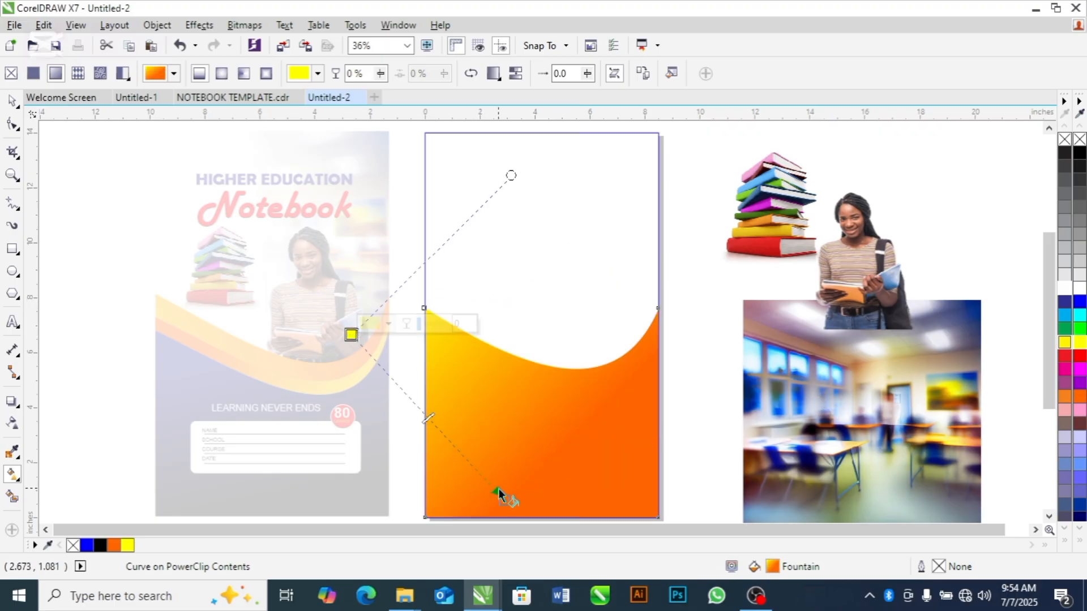
pyautogui.moveTo(504, 499); pyautogui.dragTo(536, 460)
pyautogui.press('space')
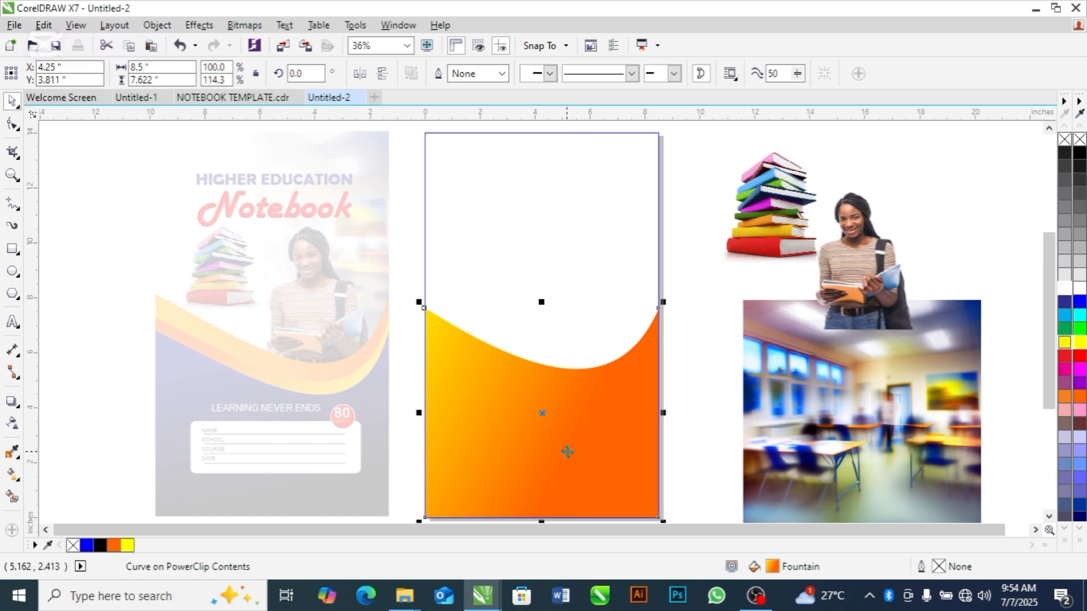
# Send the yellow-orange shape behind the blue one so it forms a curved band
pyautogui.hotkey('shift', 'pagedown')
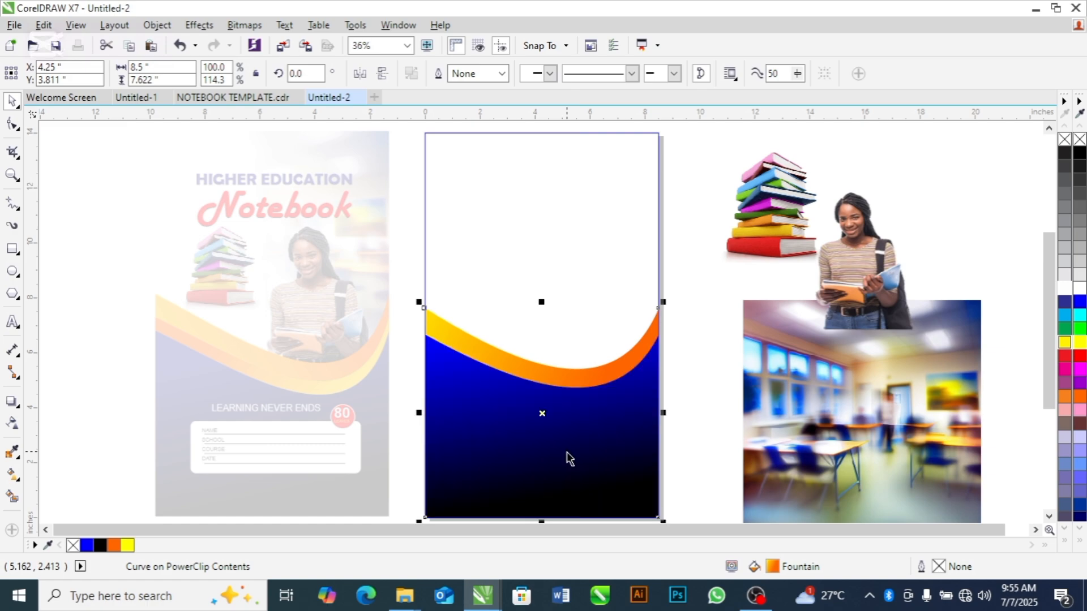
pyautogui.press('space')
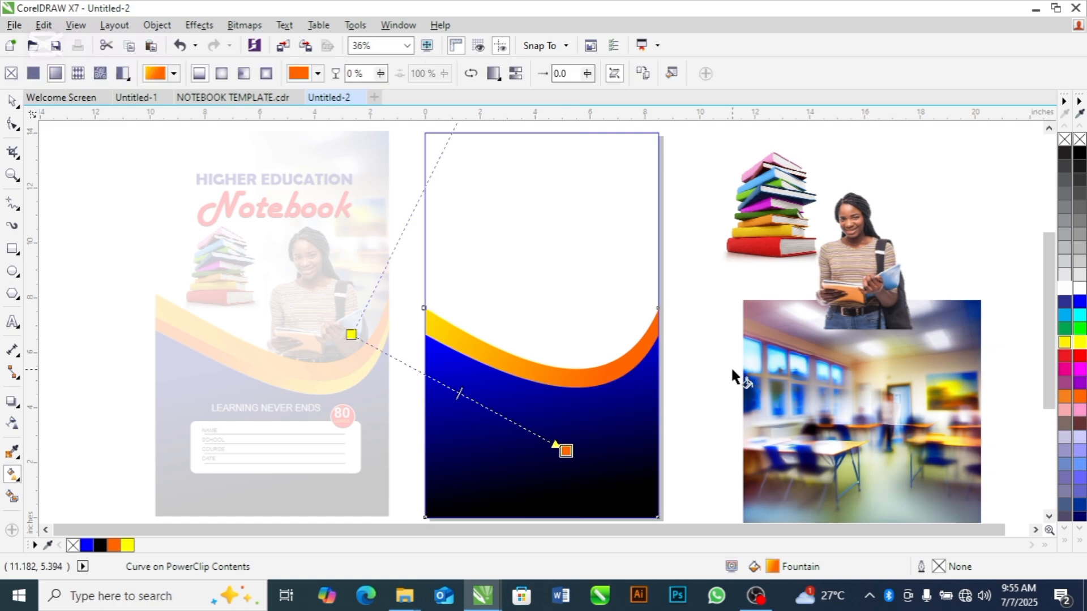
pyautogui.press('space')
pyautogui.click(677, 354)
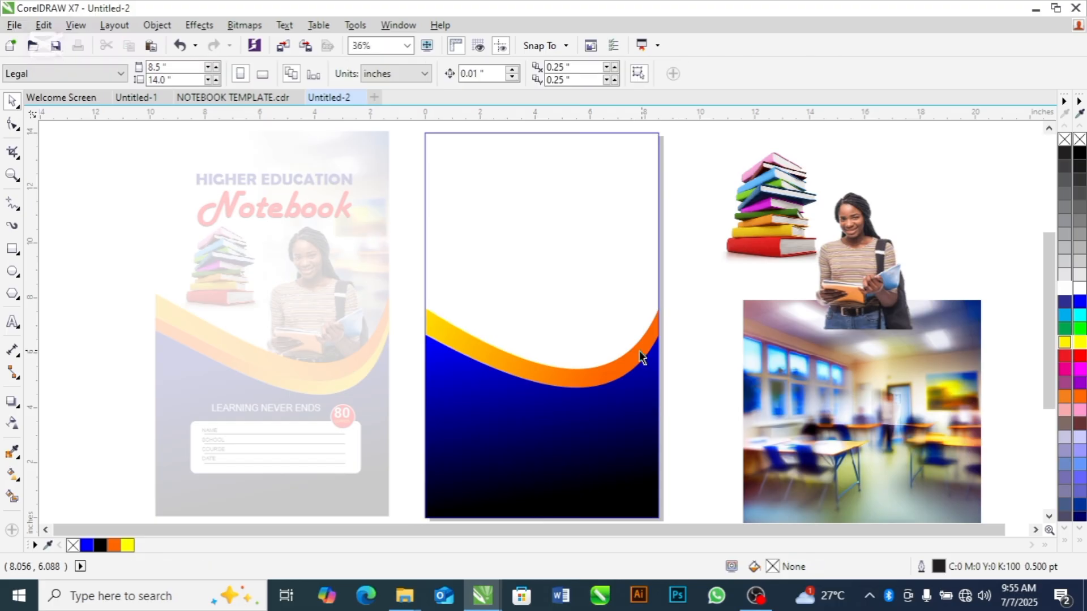
# Create a copy of the yellow-orange shape stretched upward to about 8.61 inches and order it behind the other curves
pyautogui.click(634, 352)
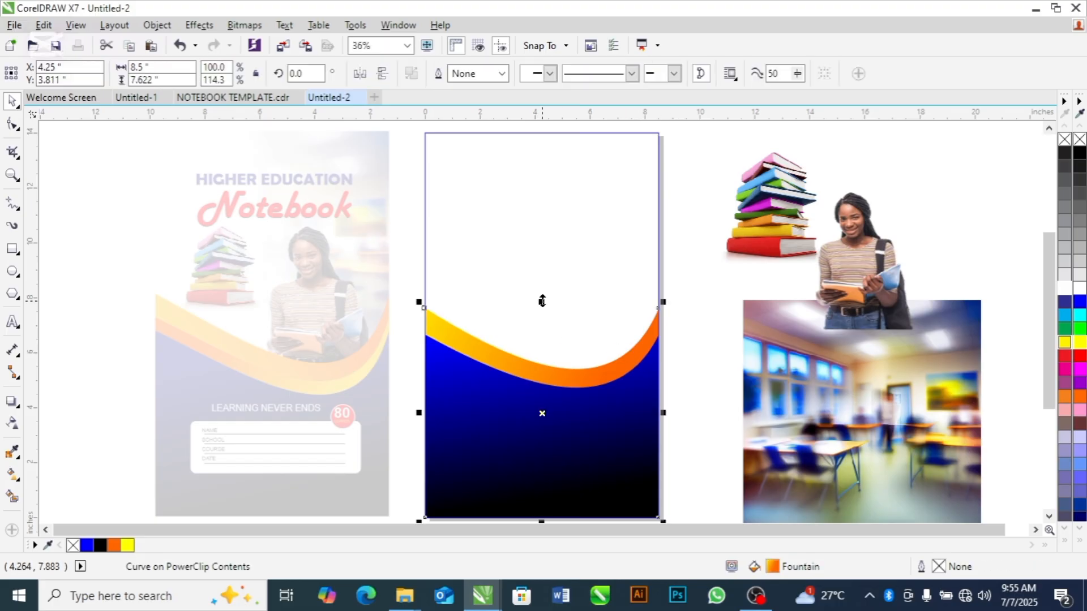
pyautogui.moveTo(541, 300); pyautogui.dragTo(540, 278)
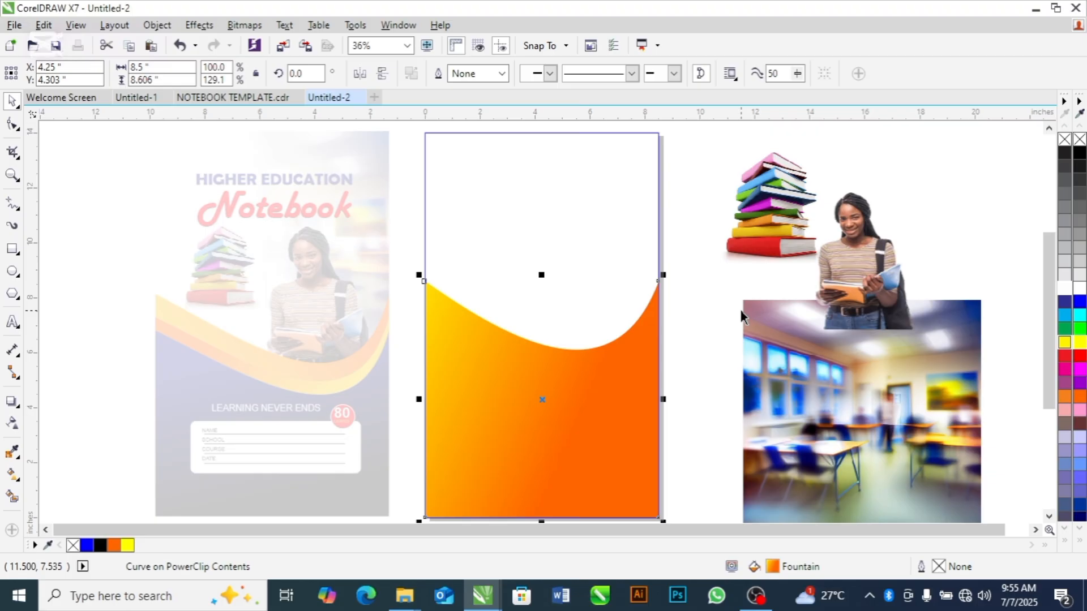
pyautogui.hotkey('ctrl', 'pagedown')
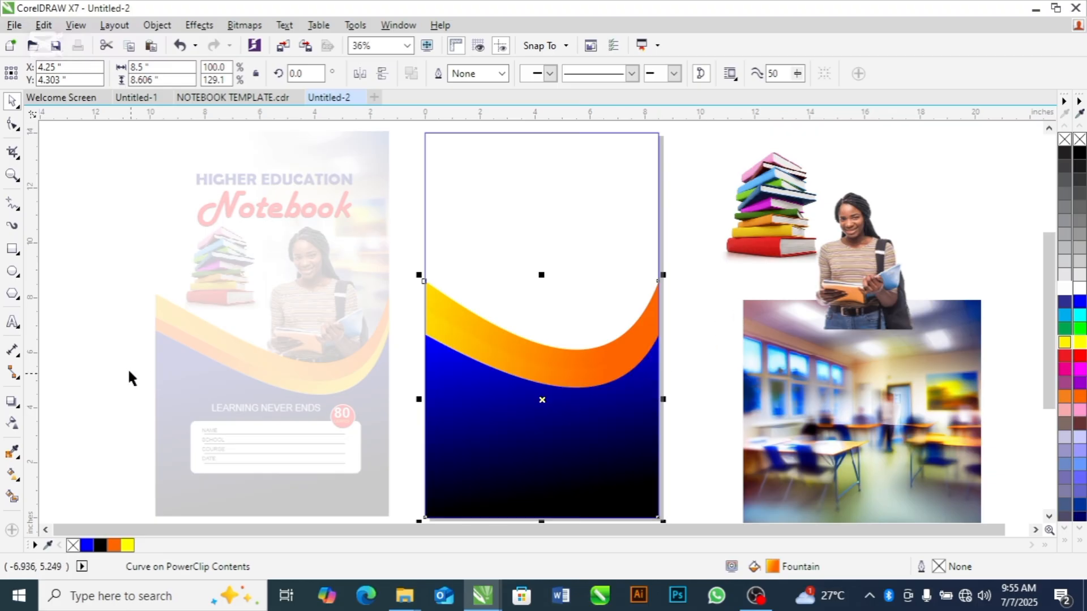
# Redirect the rear band's gradient to run from yellow at the upper right to orange near the curve's lowest point
pyautogui.click(13, 476)
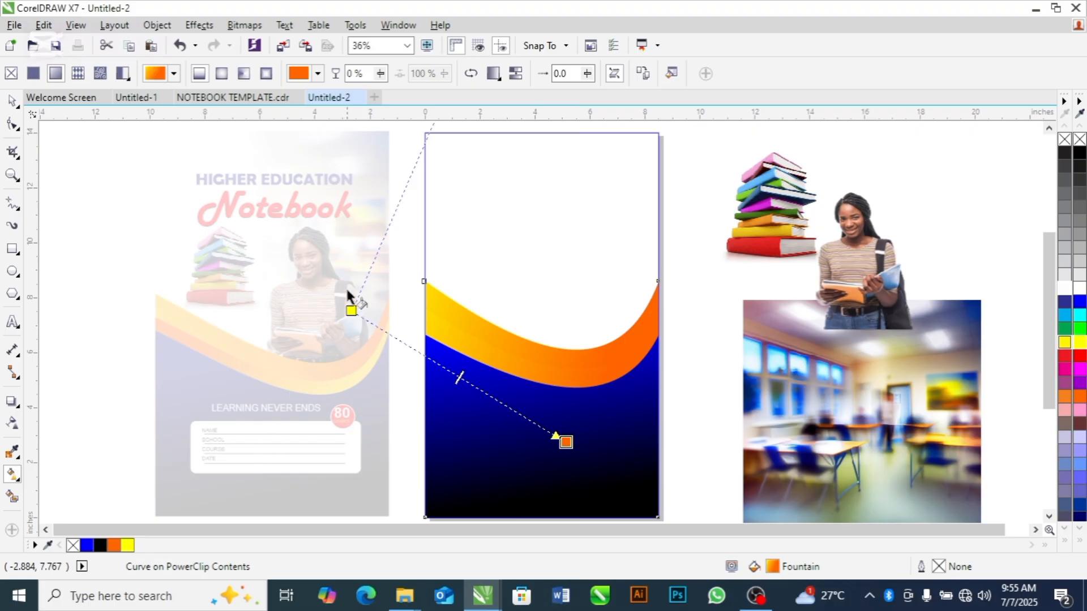
pyautogui.moveTo(351, 310); pyautogui.dragTo(637, 245)
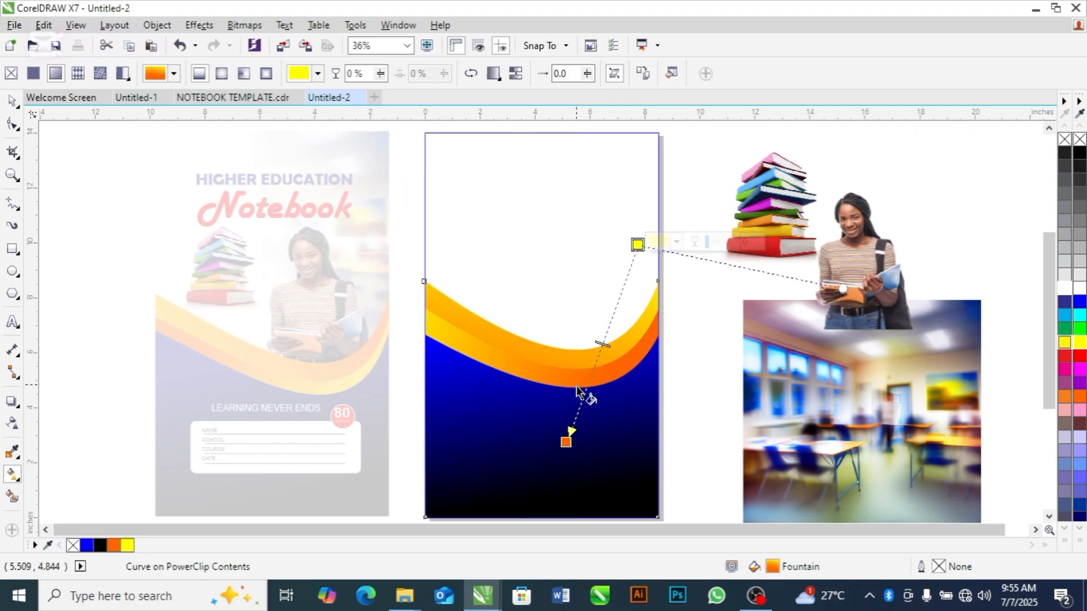
pyautogui.moveTo(566, 442); pyautogui.dragTo(546, 383)
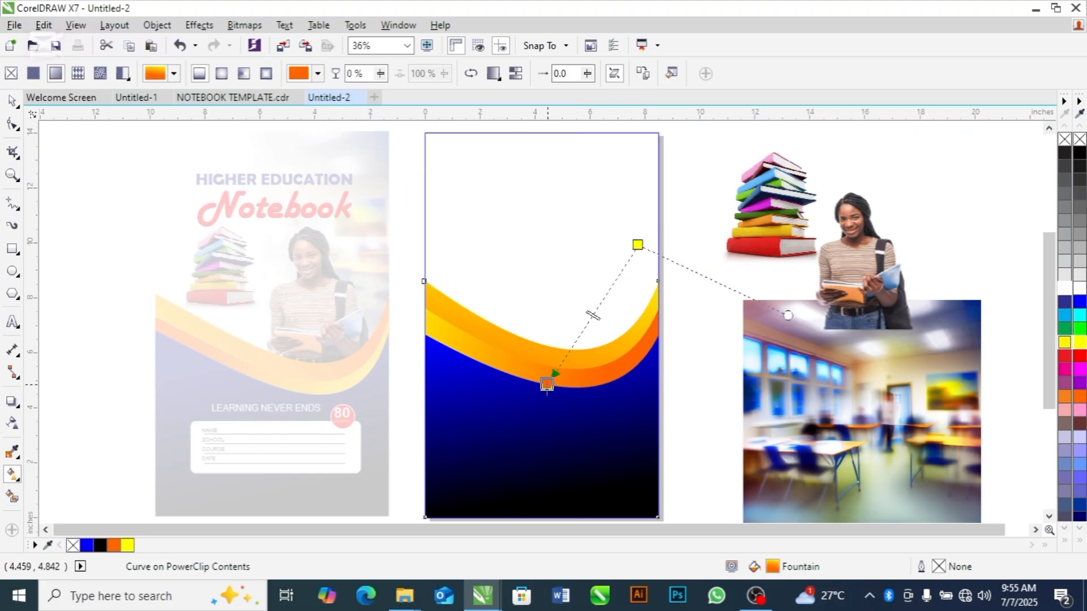
pyautogui.click(547, 384)
pyautogui.press('space')
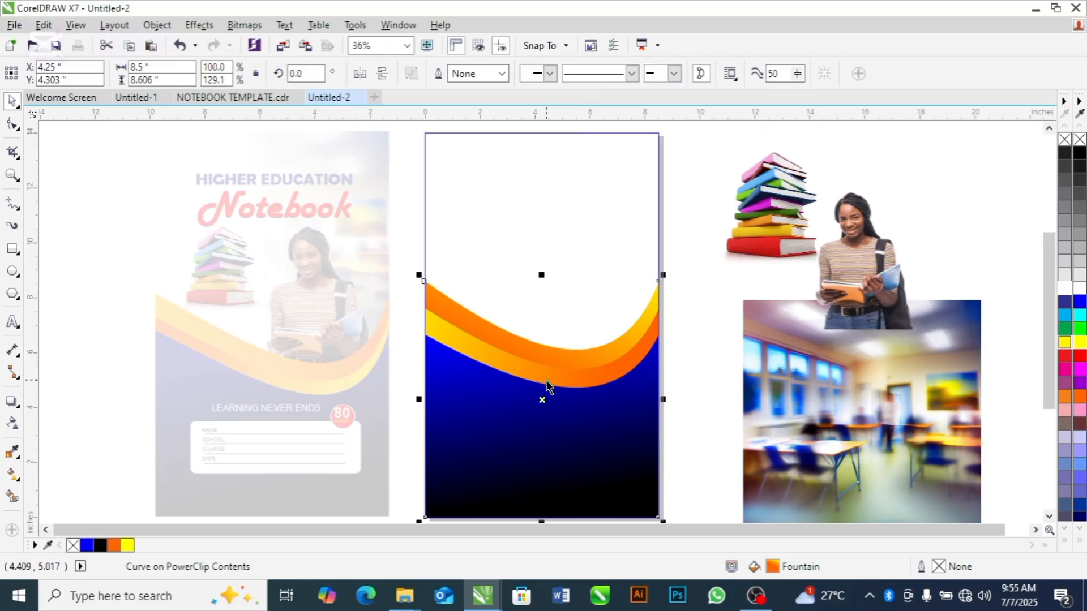
pyautogui.click(712, 269)
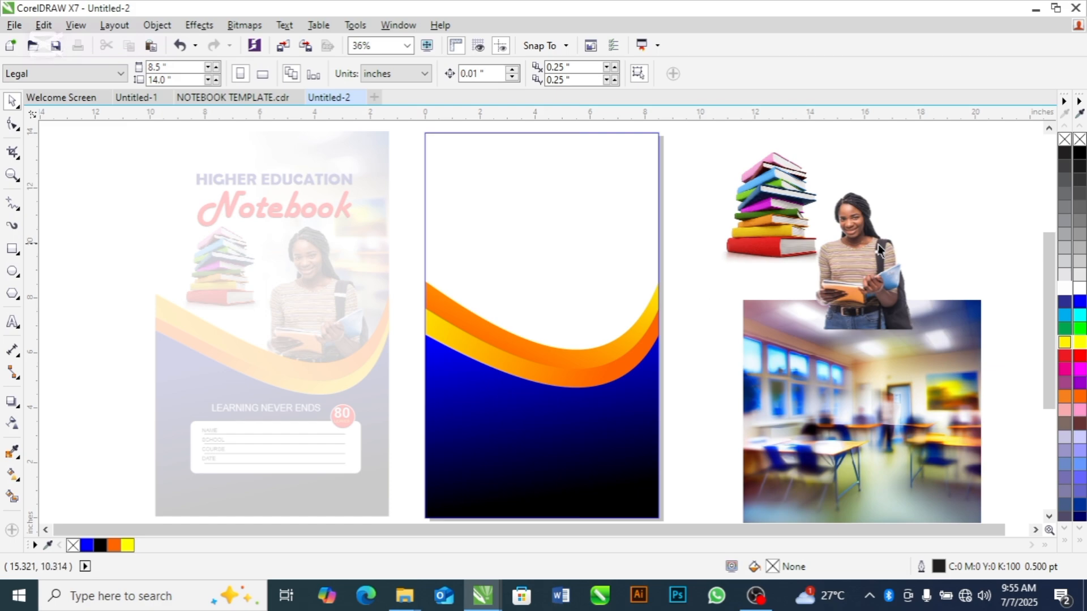
# Move the student image onto the right half of the cover over the bands and enlarge it to about 105.6%
pyautogui.moveTo(878, 244); pyautogui.dragTo(592, 244)
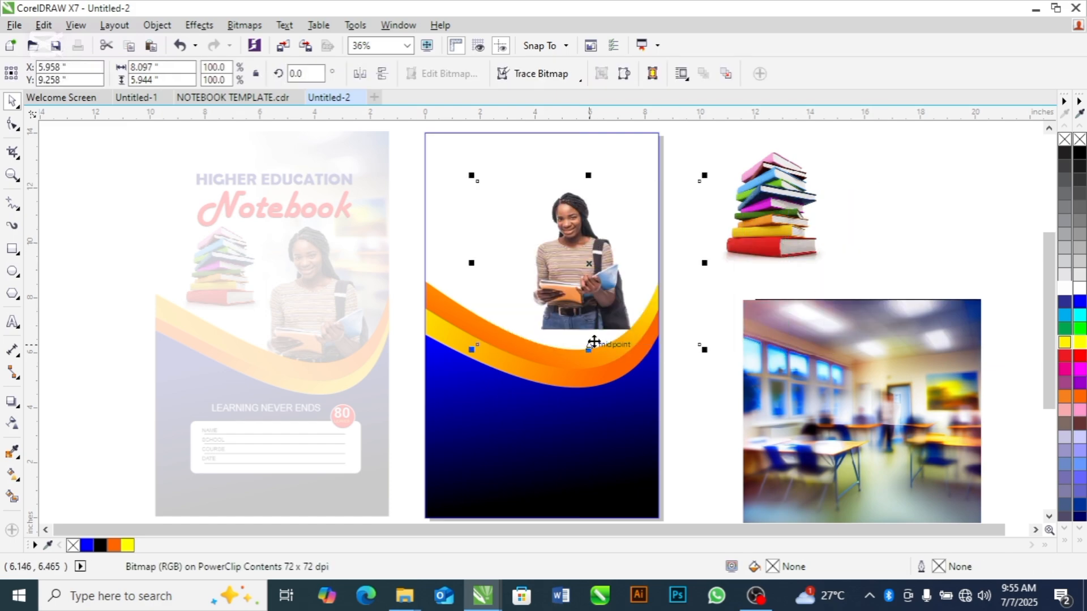
pyautogui.moveTo(471, 350); pyautogui.dragTo(459, 398)
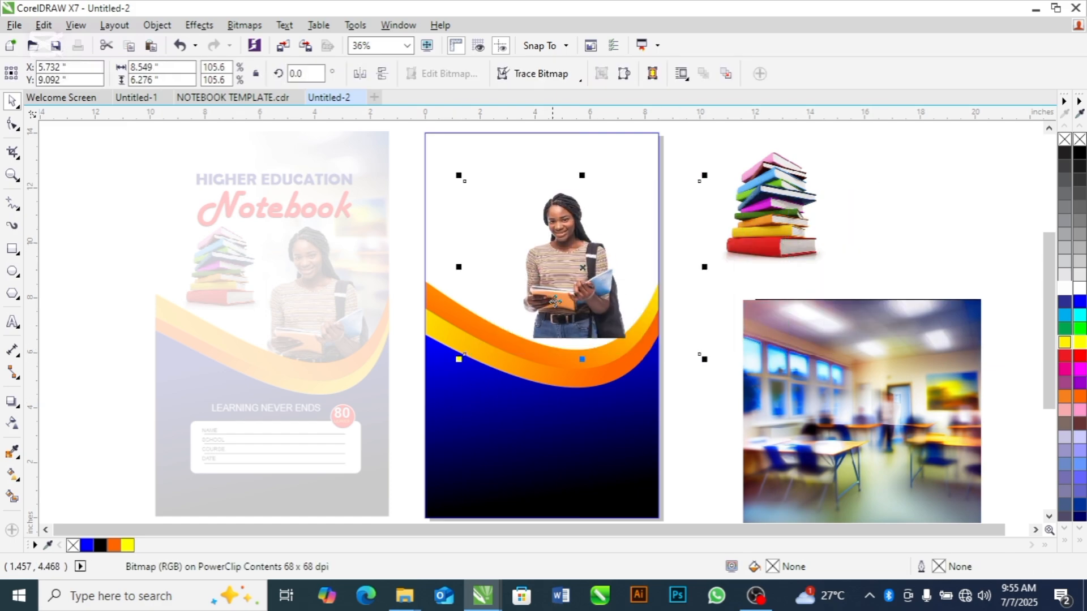
pyautogui.moveTo(561, 296); pyautogui.dragTo(566, 336)
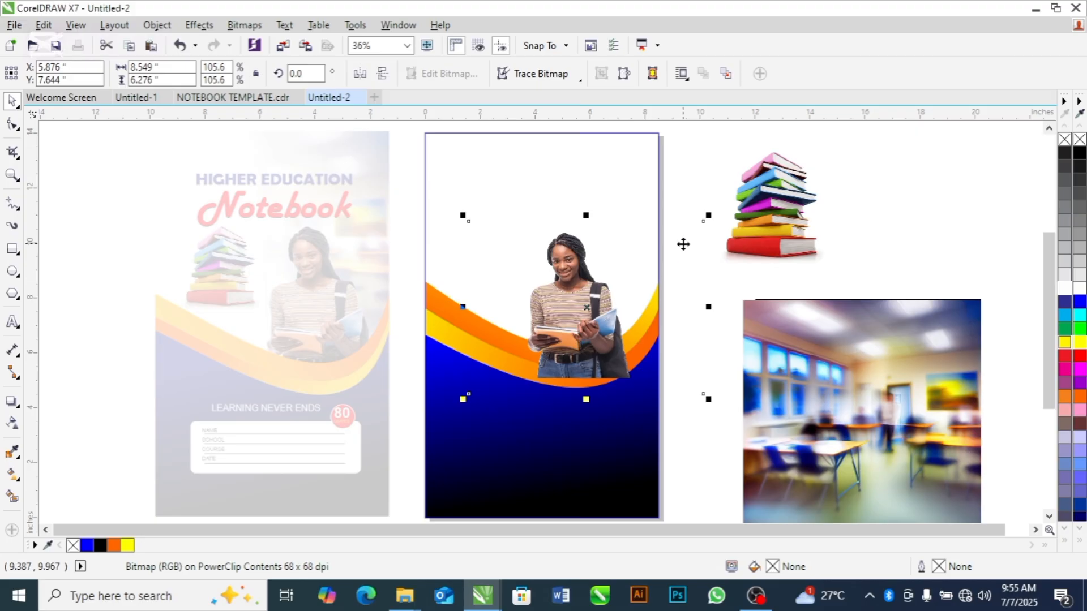
# Send the student image behind the curved bands, enlarge it to about 112% and raise it slightly
pyautogui.hotkey('shift', 'pagedown')
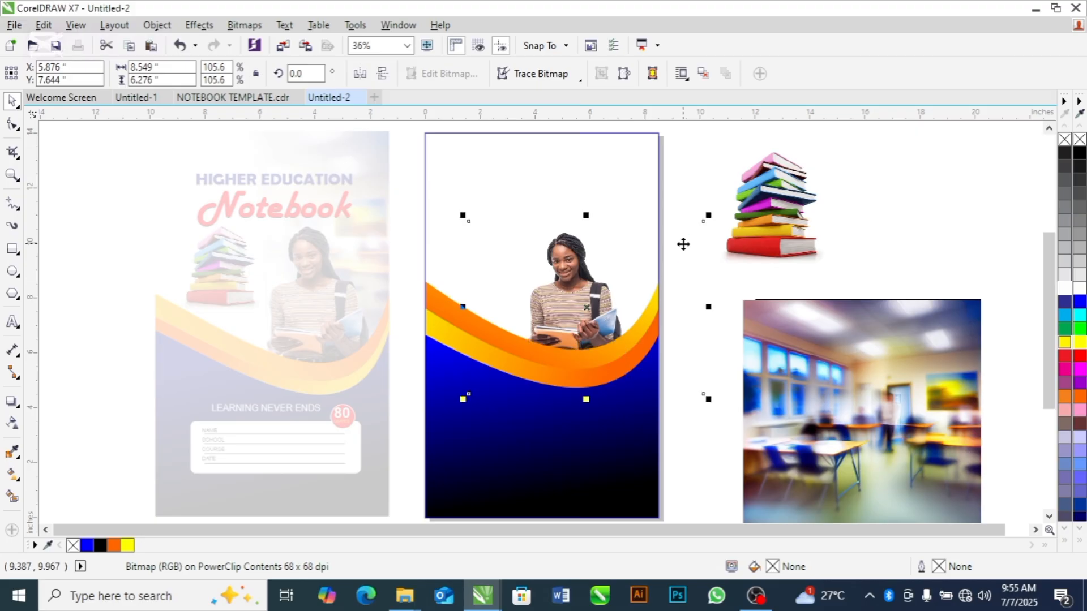
pyautogui.moveTo(708, 215); pyautogui.dragTo(723, 205)
pyautogui.moveTo(594, 269); pyautogui.dragTo(589, 261)
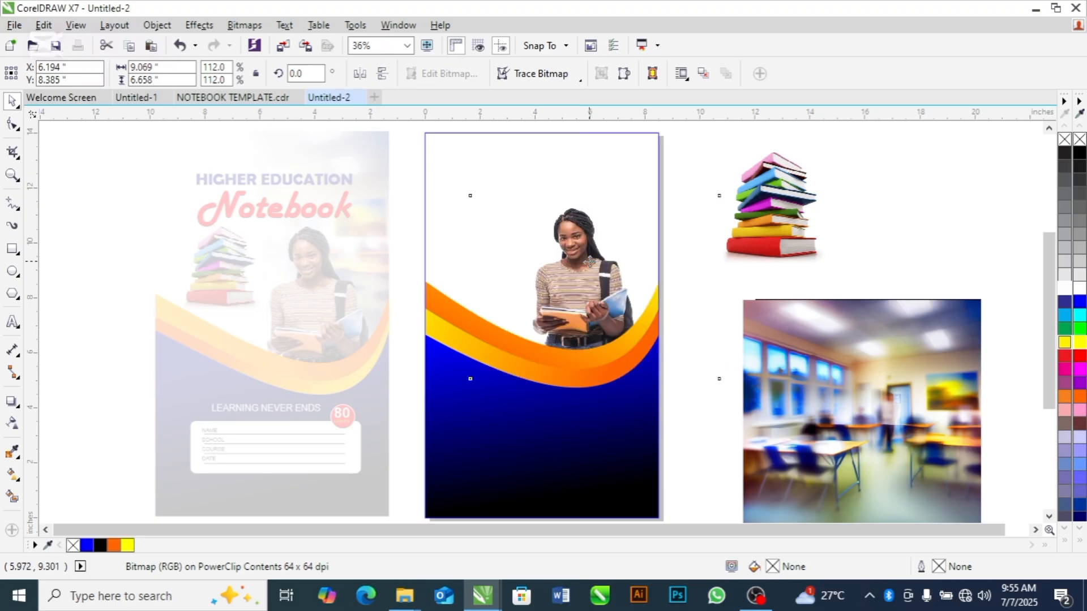
# Reduce the height of the blue, orange and yellow curved shapes together to about 7.51 inches, keeping their base at the page bottom
pyautogui.click(908, 181)
pyautogui.click(603, 352)
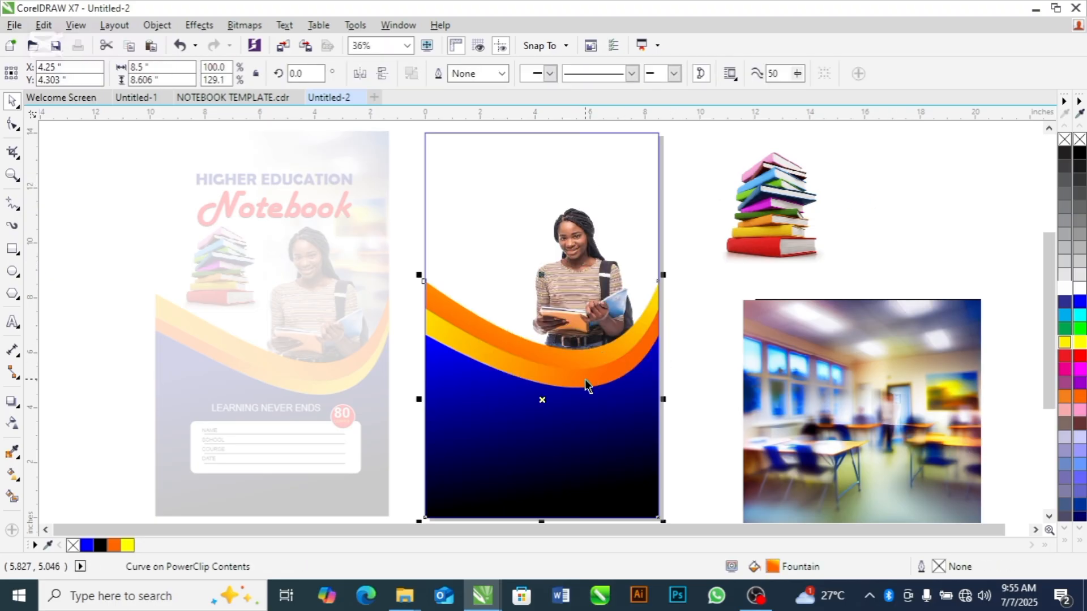
pyautogui.keyDown('shift'); pyautogui.click(599, 440); pyautogui.keyUp('shift')
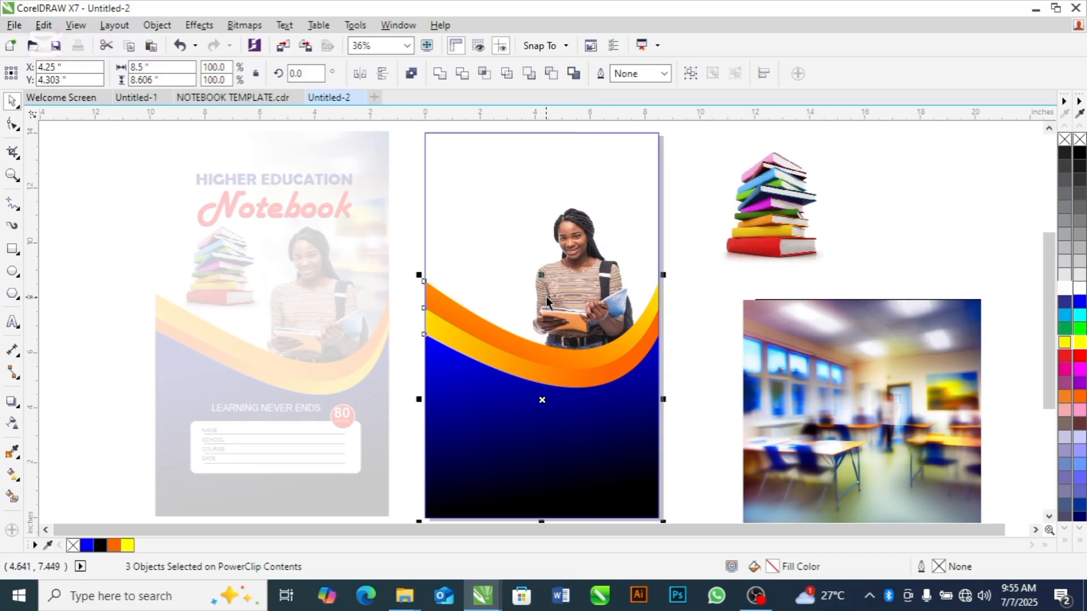
pyautogui.moveTo(540, 275); pyautogui.dragTo(541, 306)
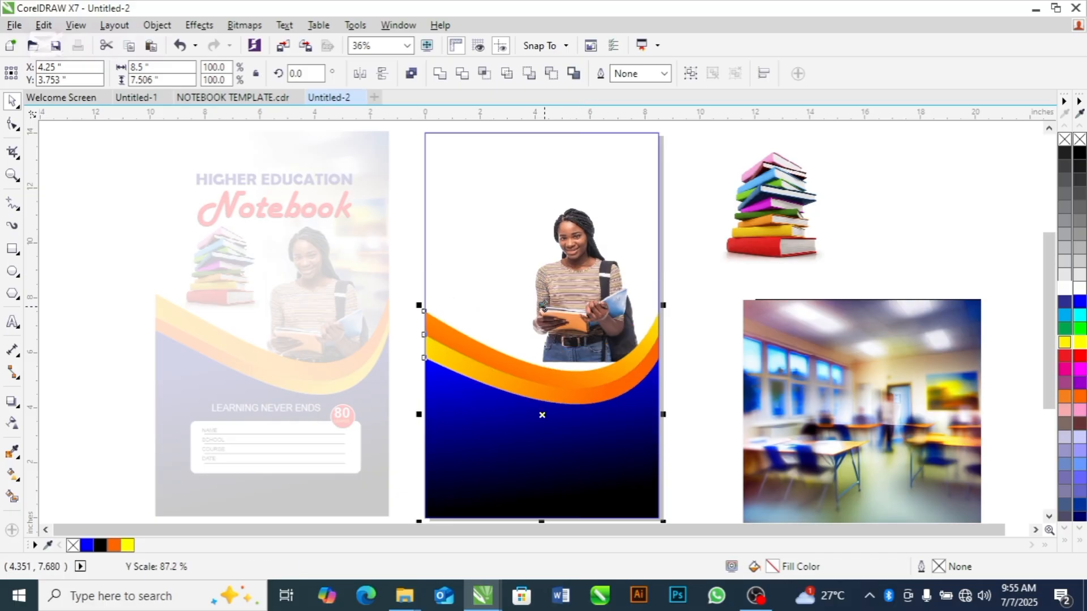
# Move the student image straight down so its lower edge tucks behind the curved bands
pyautogui.click(690, 265)
pyautogui.click(613, 289)
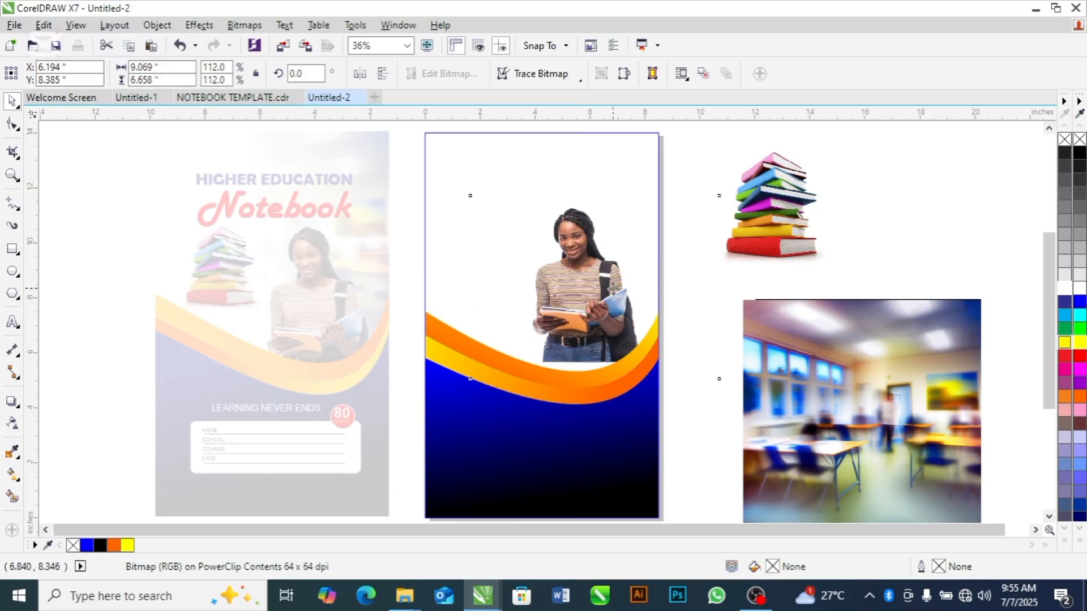
pyautogui.click(626, 303)
pyautogui.moveTo(595, 300); pyautogui.dragTo(595, 334)
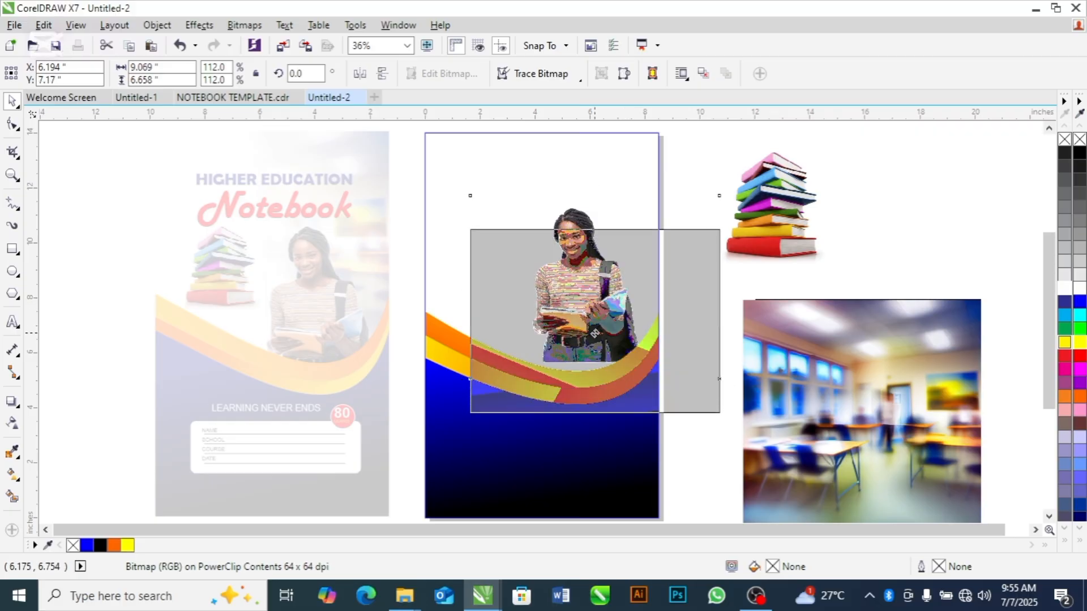
pyautogui.click(861, 228)
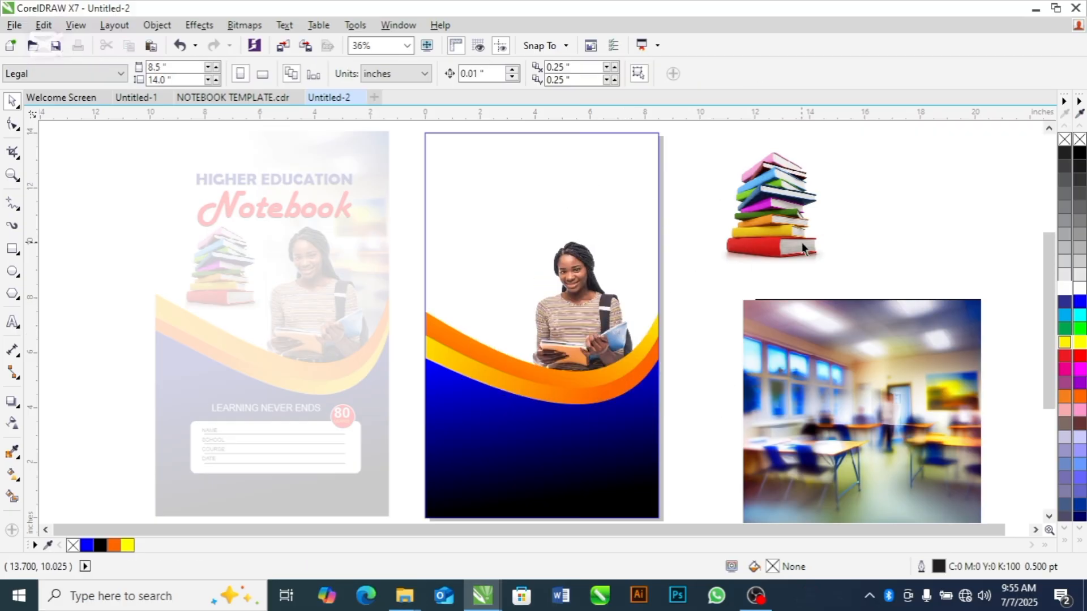
# Place the book stack on the left half of the cover beside the student and scale it to about 76.7%
pyautogui.click(800, 238)
pyautogui.moveTo(832, 148); pyautogui.dragTo(502, 256)
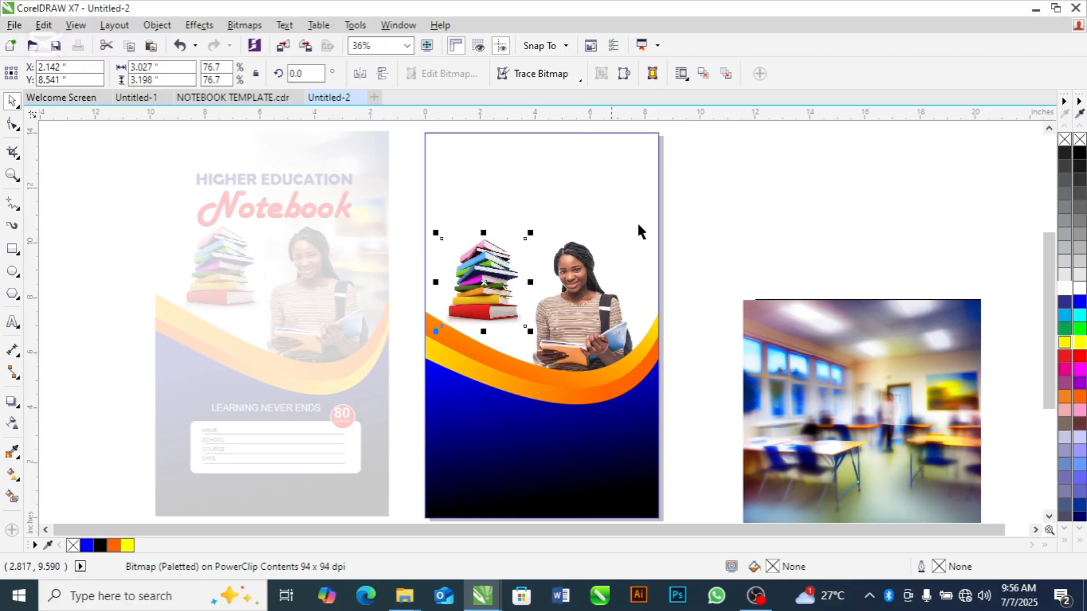
pyautogui.click(779, 199)
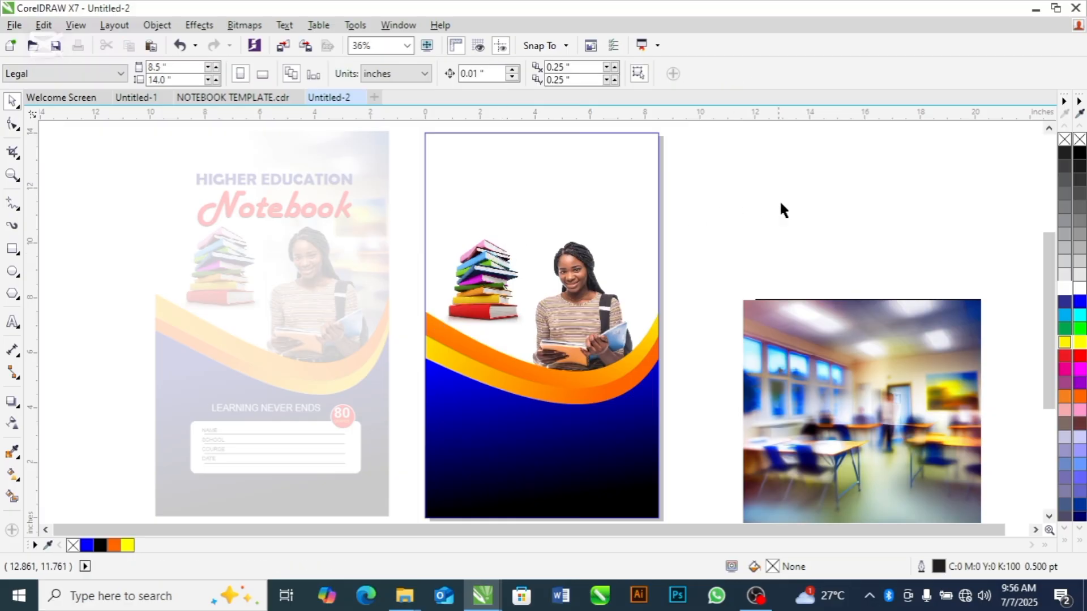
# Move the classroom photo over the upper part of the cover and enlarge it to about 117.1%
pyautogui.click(877, 378)
pyautogui.moveTo(877, 376); pyautogui.dragTo(552, 185)
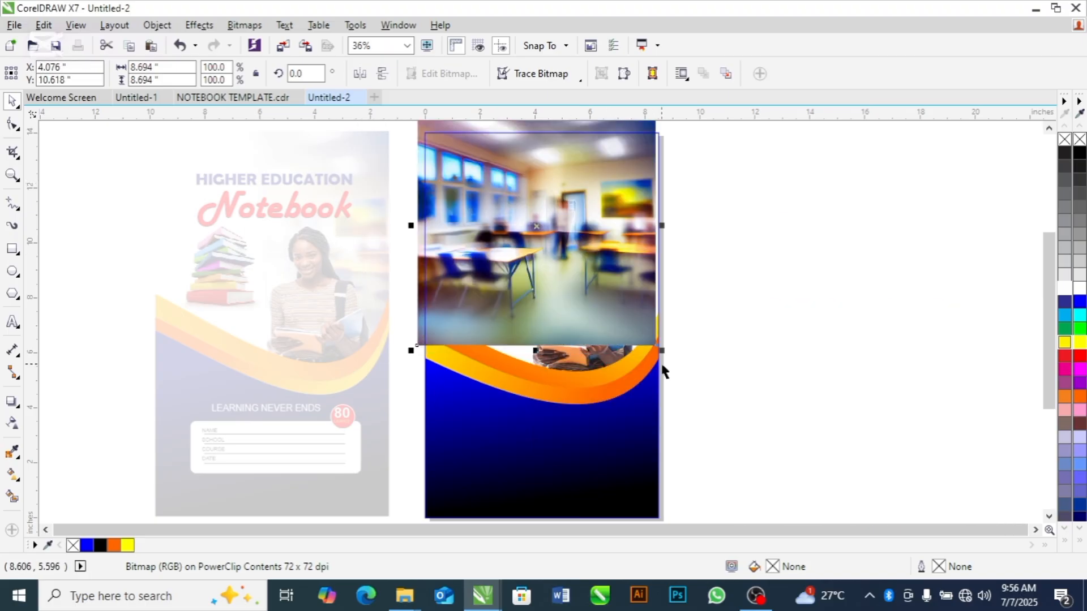
pyautogui.moveTo(664, 355); pyautogui.dragTo(701, 390)
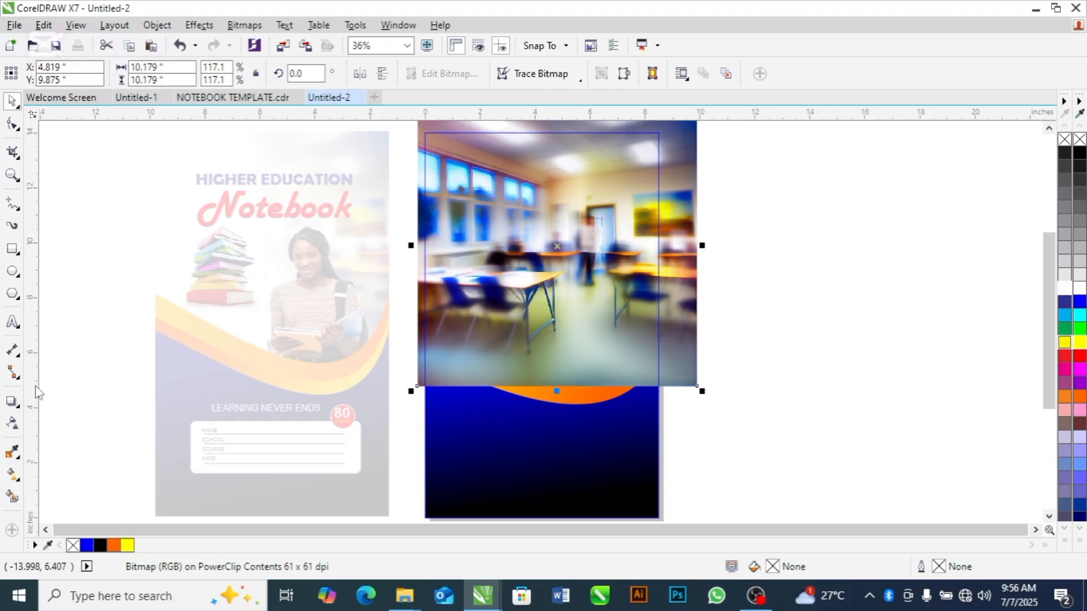
# Apply a linear transparency that fades the classroom photo out toward the left and send the photo behind the other cover elements
pyautogui.click(13, 425)
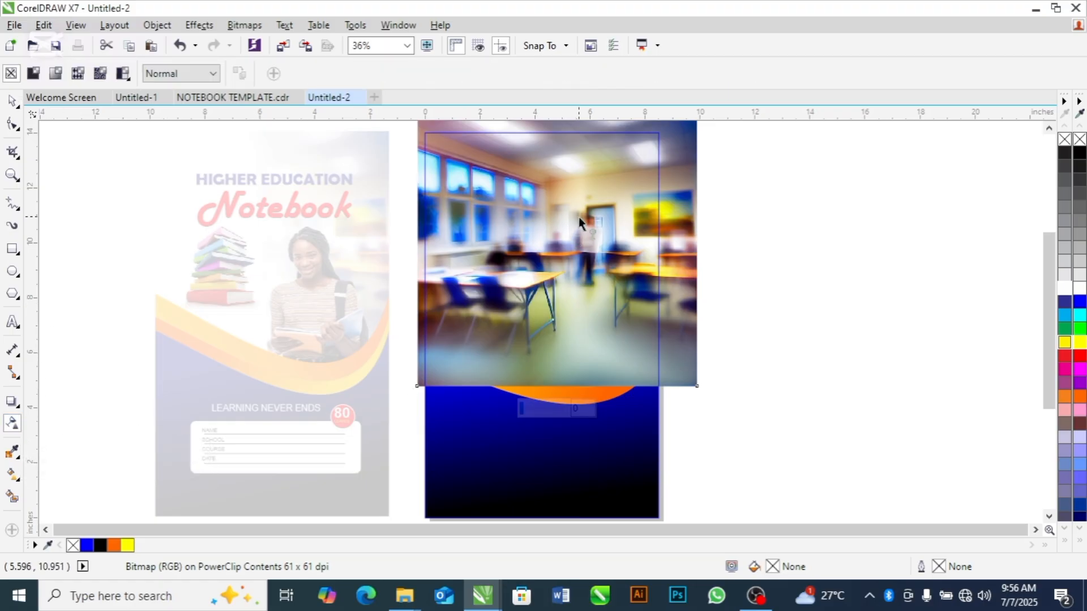
pyautogui.moveTo(579, 216); pyautogui.dragTo(424, 225)
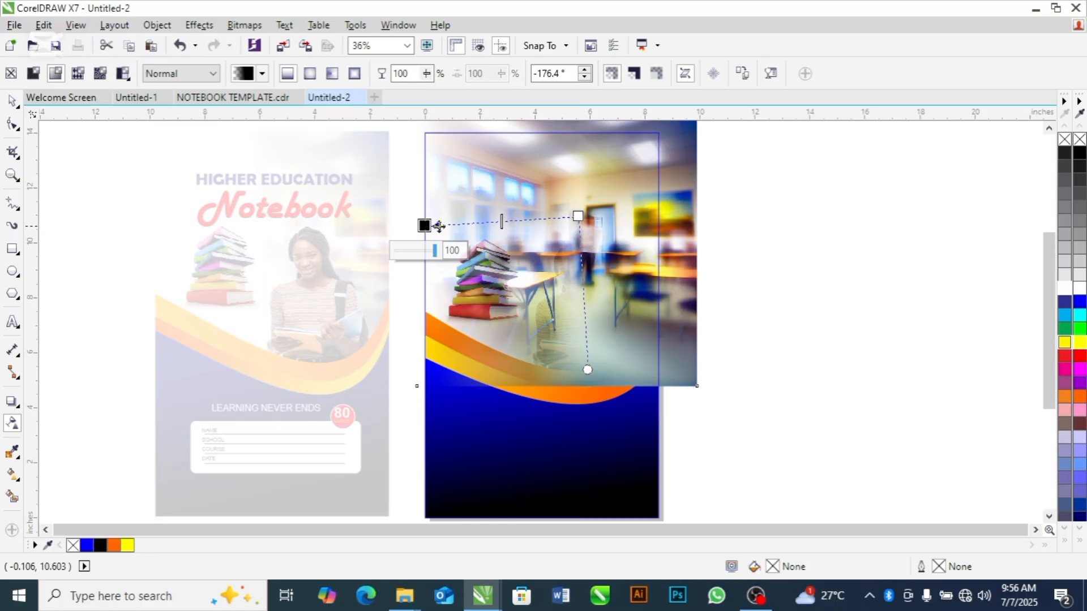
pyautogui.moveTo(578, 216); pyautogui.dragTo(614, 214)
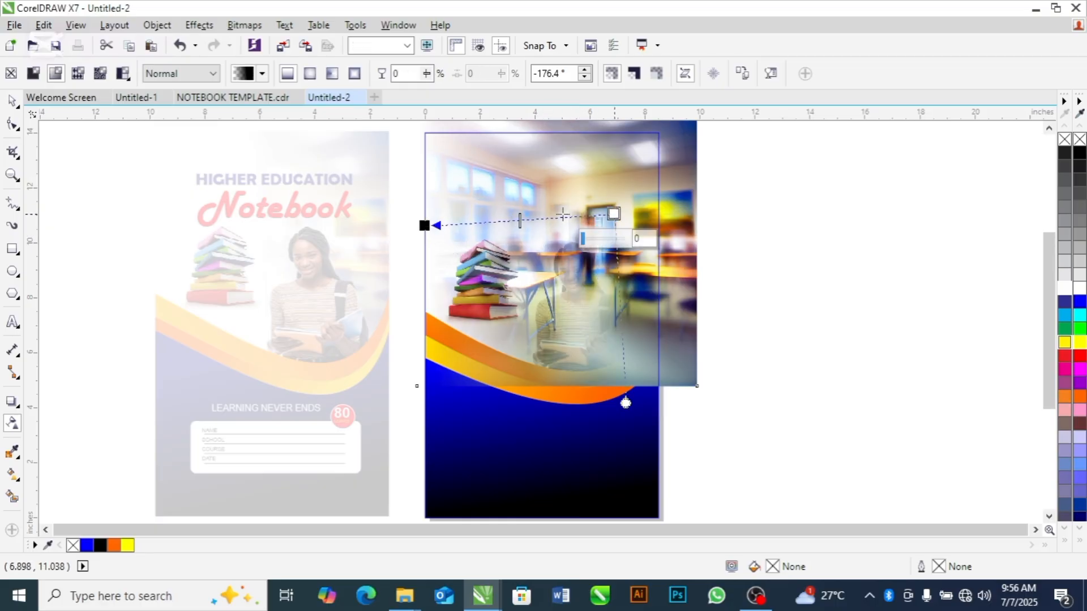
pyautogui.moveTo(424, 226); pyautogui.dragTo(498, 219)
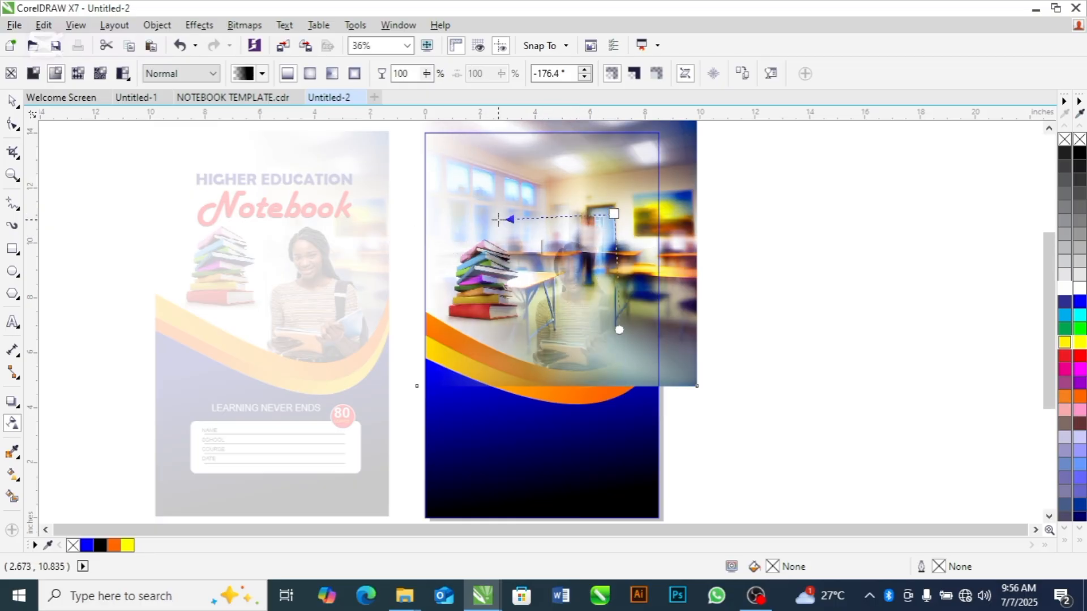
pyautogui.press('space')
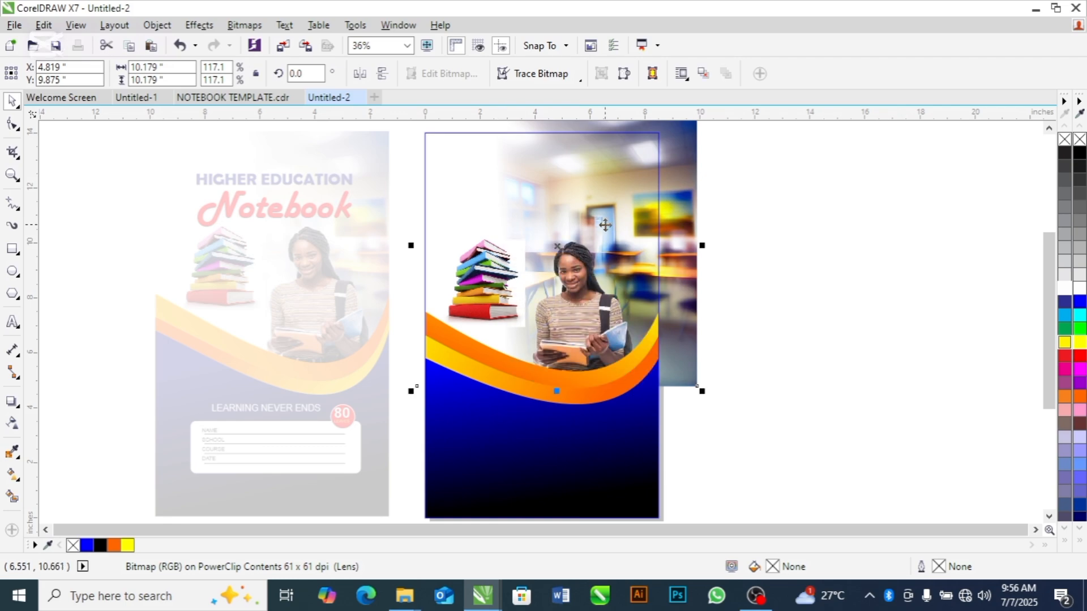
# Stretch the classroom photo's transparency fade from the photo's right edge to just above the book stack
pyautogui.press('space')
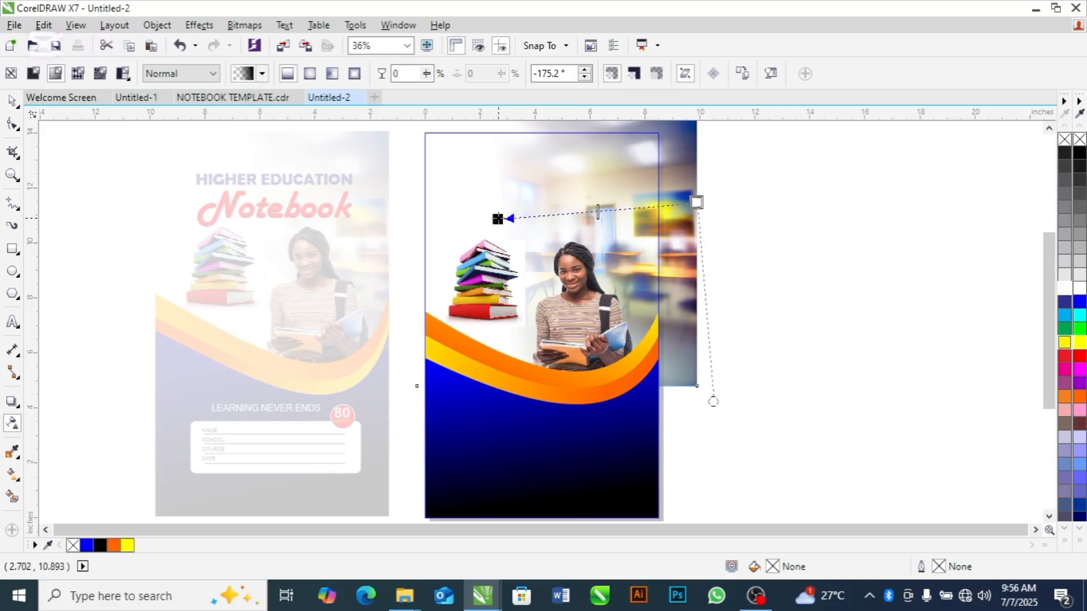
pyautogui.moveTo(498, 219); pyautogui.dragTo(490, 195)
pyautogui.press('space')
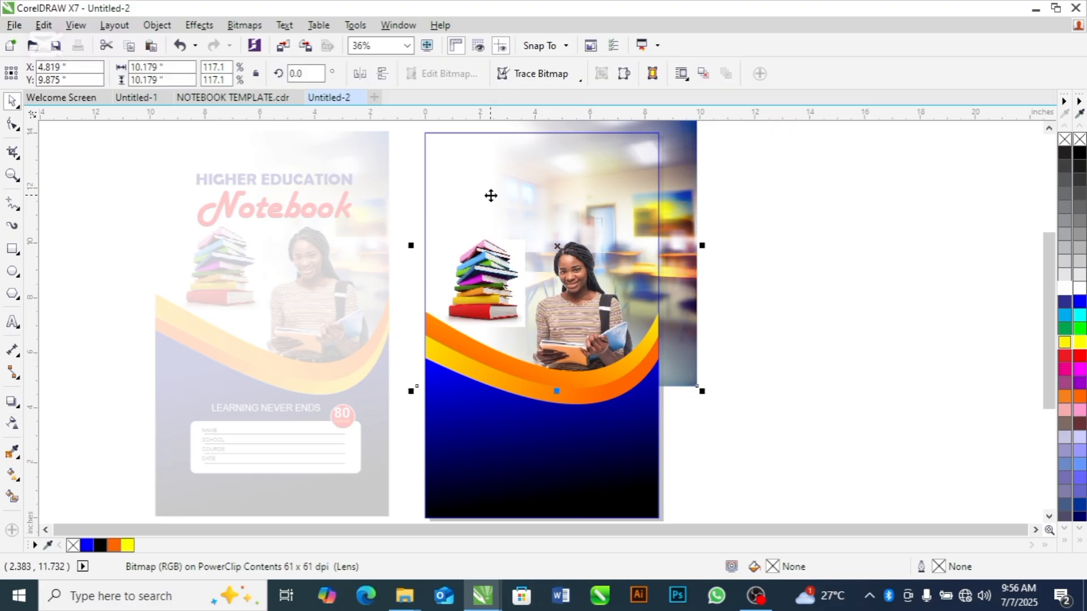
pyautogui.click(800, 242)
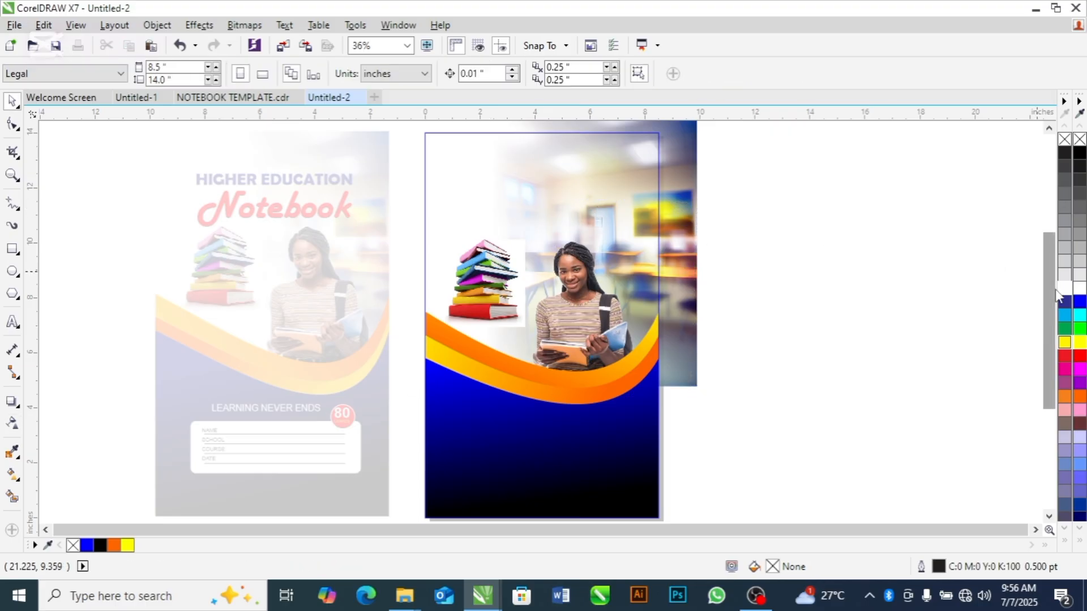
# Add the text HIGHER EDUCATION and NOTEBOOK on two lines near the top of the cover and enlarge it to about 55 pt
pyautogui.moveTo(1051, 290); pyautogui.dragTo(1051, 280)
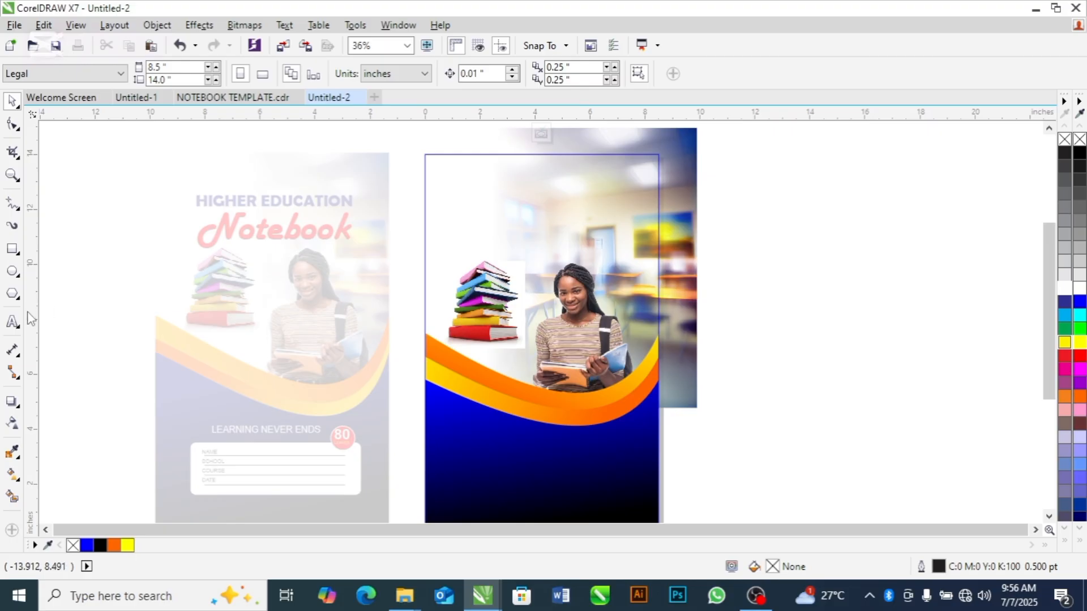
pyautogui.click(12, 322)
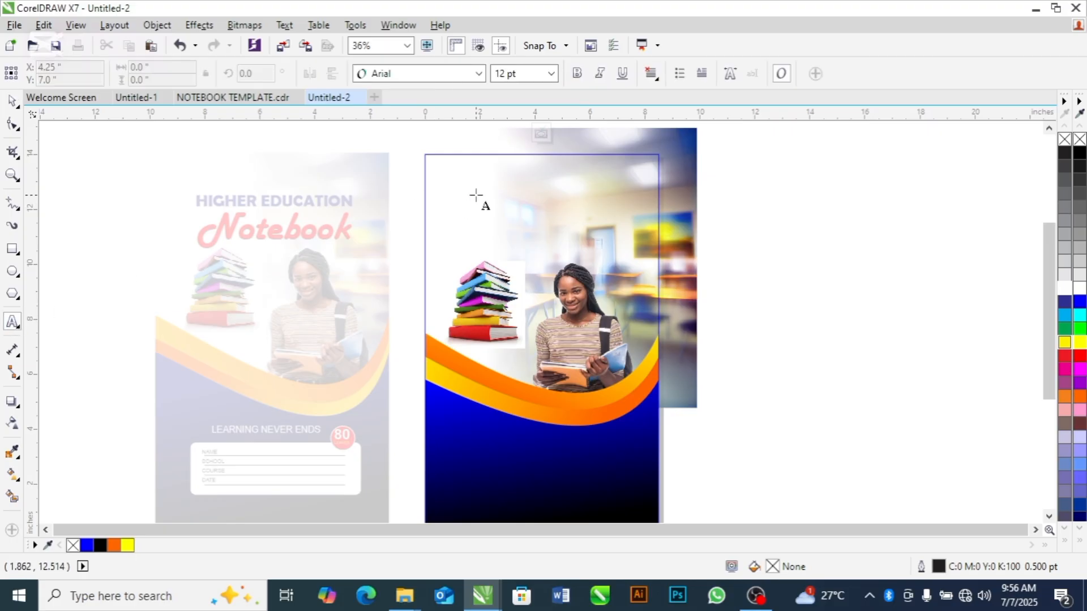
pyautogui.click(476, 193)
pyautogui.write('H')
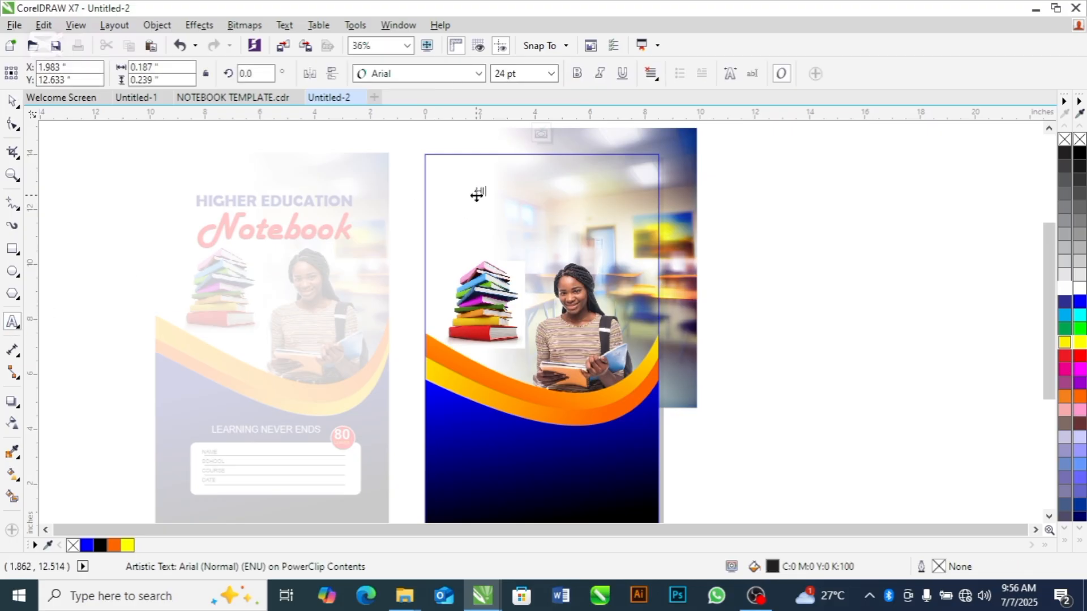
pyautogui.write('IGHER EDUCATION')
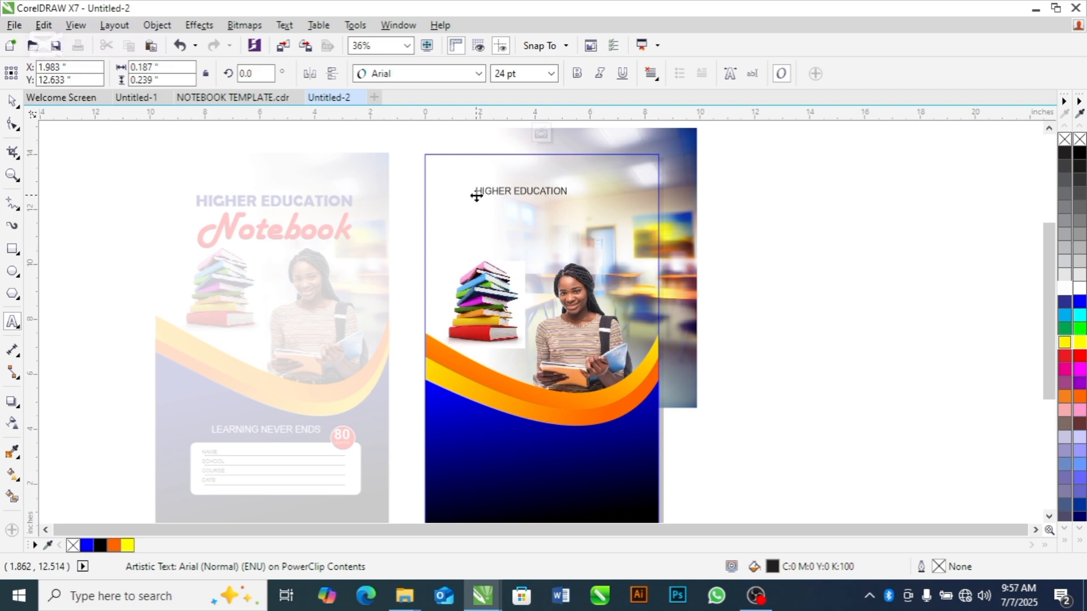
pyautogui.write('TEBOOK')
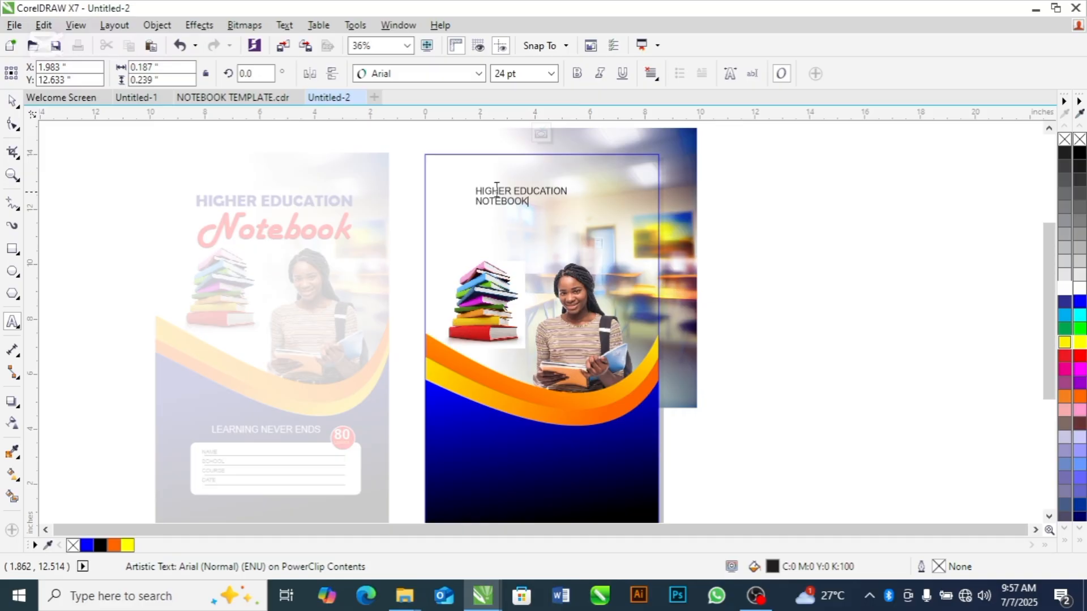
pyautogui.click(542, 196)
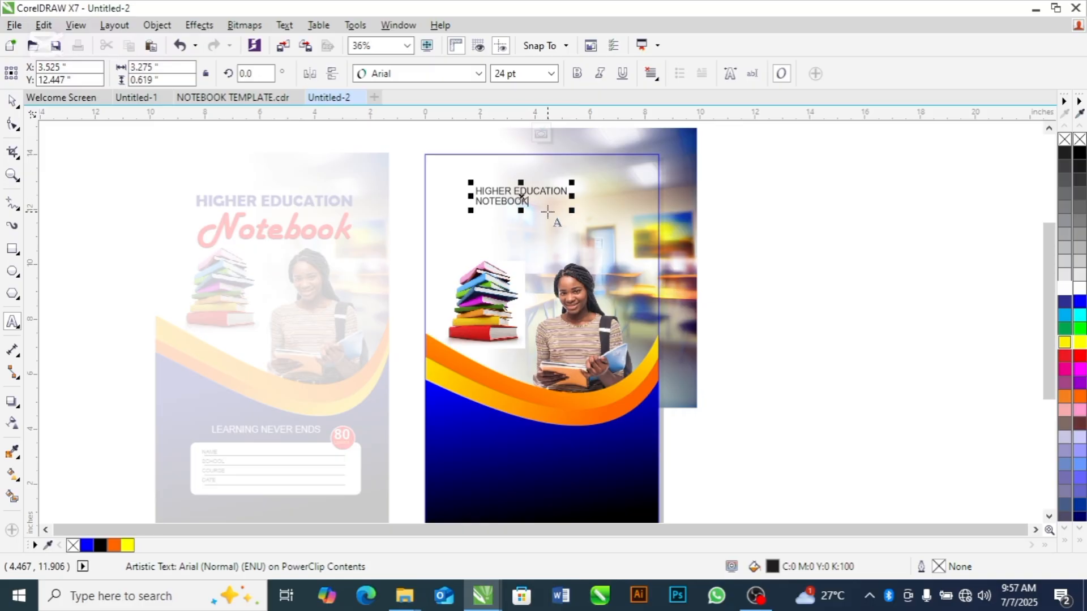
pyautogui.moveTo(572, 210); pyautogui.dragTo(656, 254)
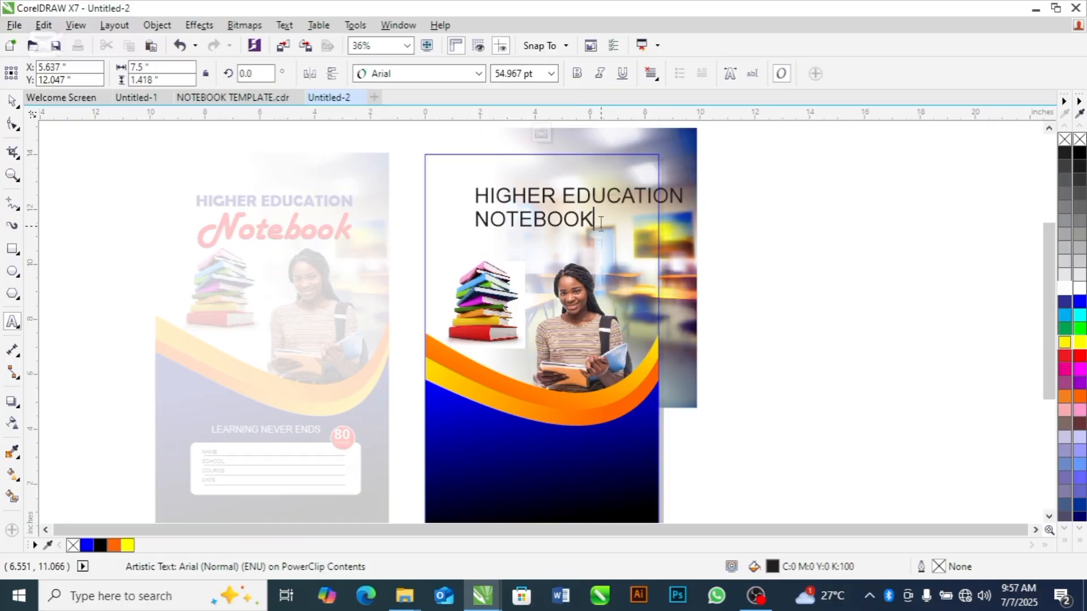
# Break the title into two separate lines, space NOTEBOOK below HIGHER EDUCATION, and set NOTEBOOK in Harlow Solid Italic
pyautogui.hotkey('ctrl', 'space')
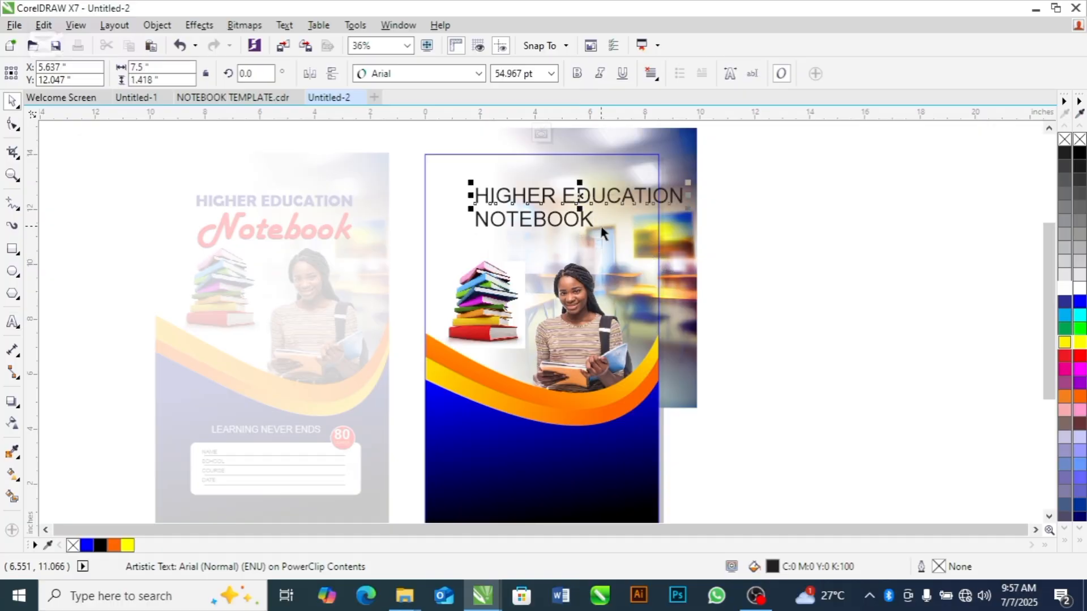
pyautogui.moveTo(579, 196); pyautogui.dragTo(553, 241)
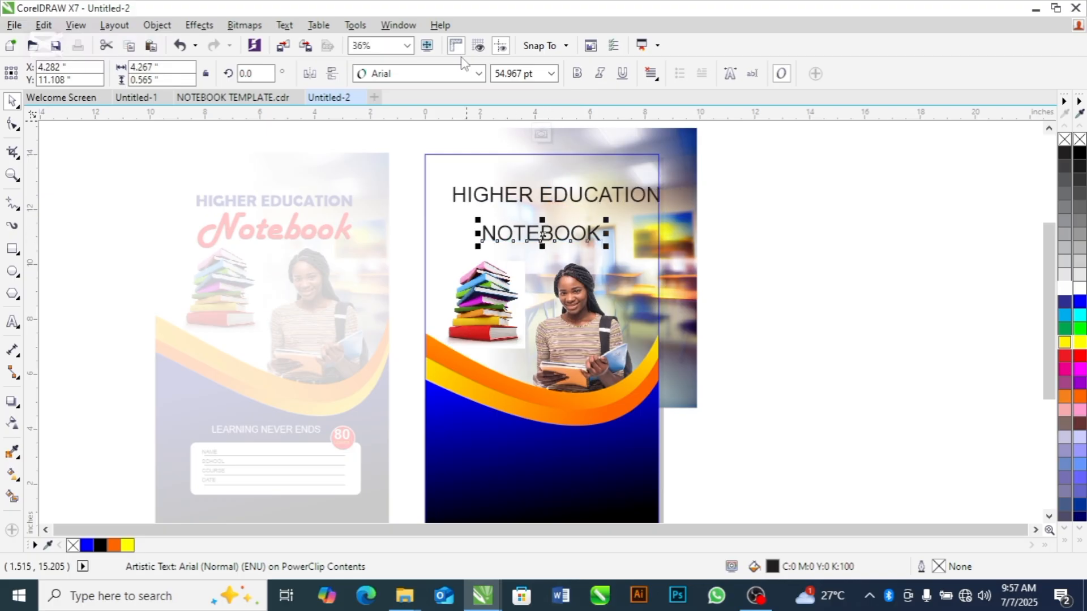
pyautogui.click(479, 73)
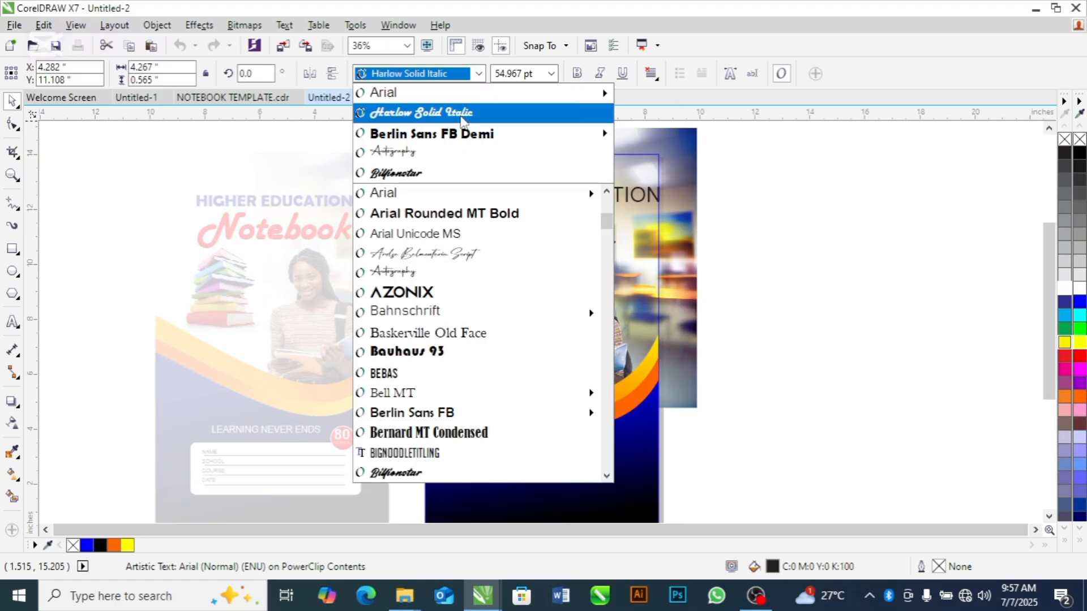
pyautogui.click(462, 117)
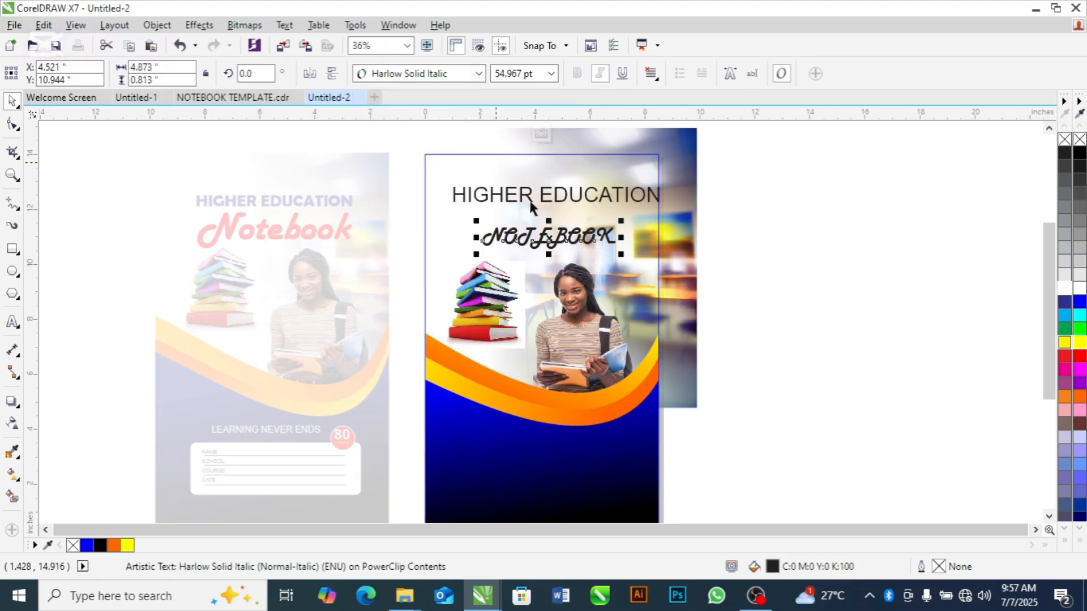
# Change the case of the NOTEBOOK text to Title Case
pyautogui.doubleClick(545, 234)
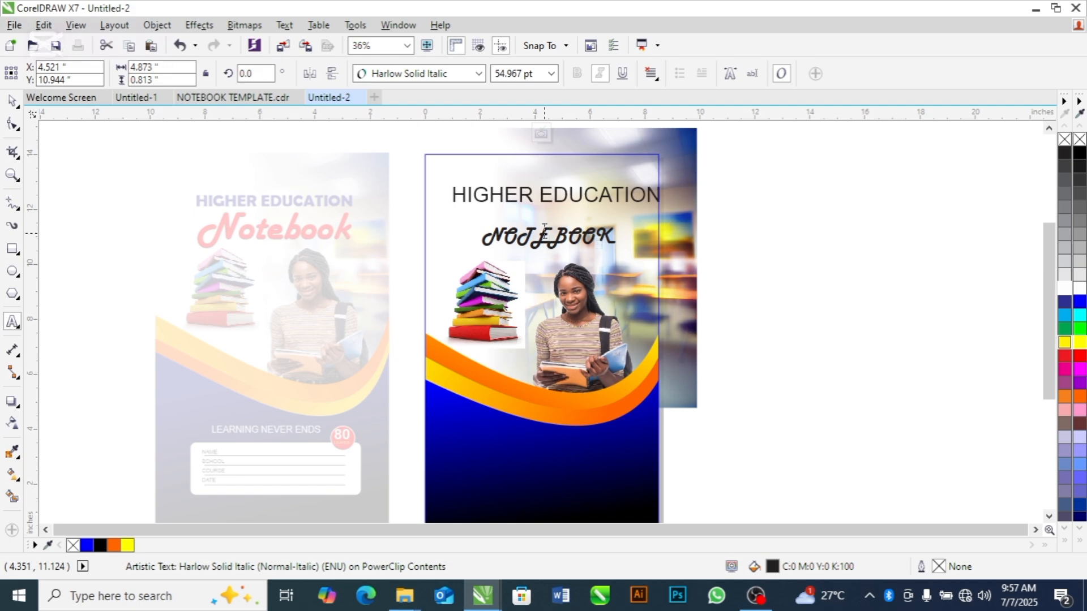
pyautogui.doubleClick(545, 233)
pyautogui.hotkey('shift', 'F3')
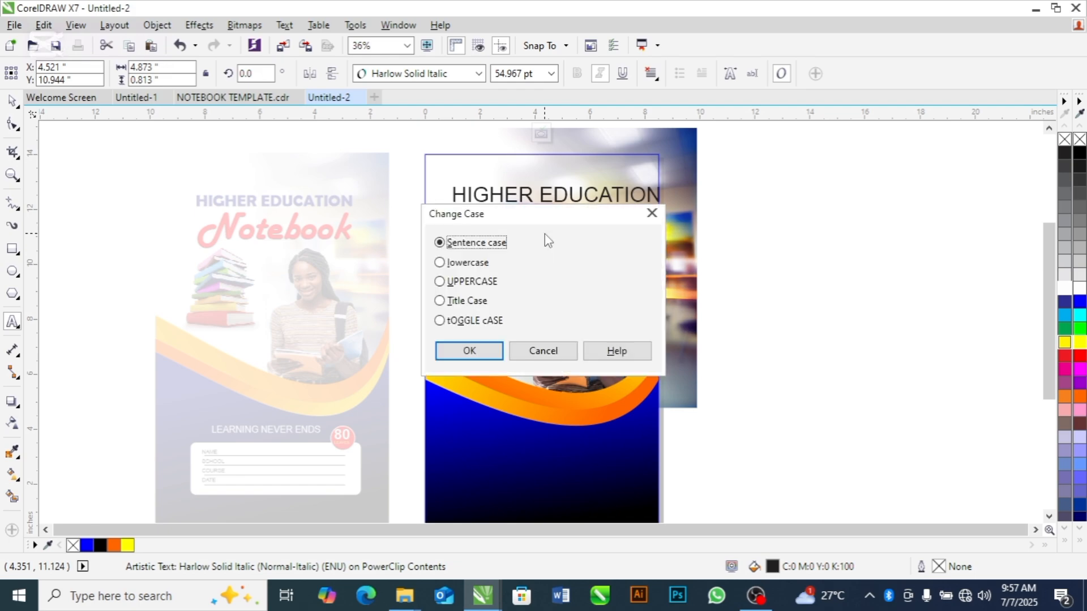
pyautogui.press('Down')
pyautogui.press('Down')
pyautogui.press('Down')
pyautogui.press('Return')
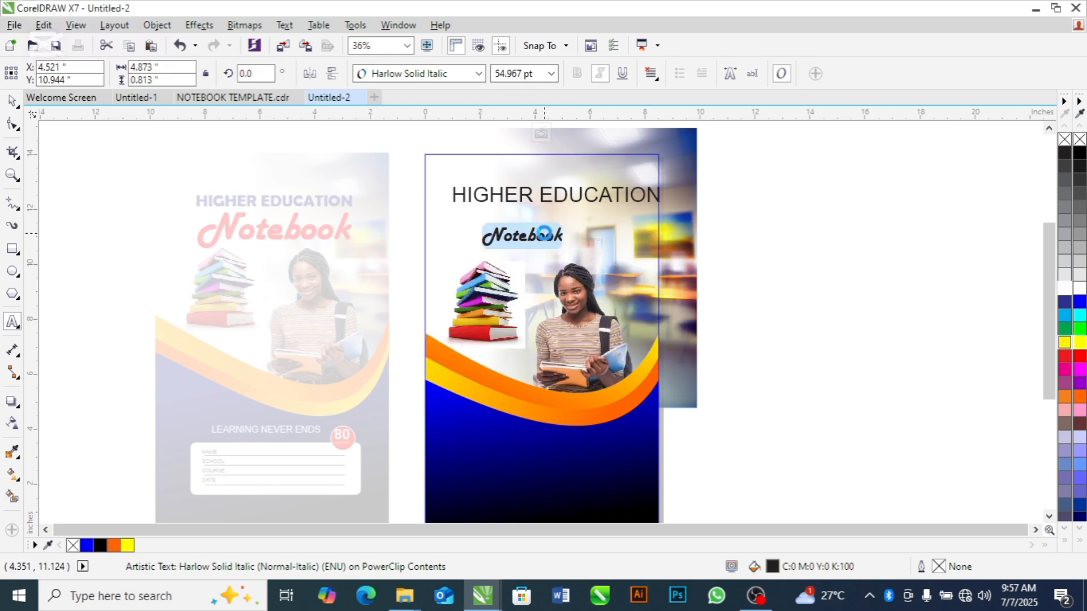
# Enlarge the Notebook text to about 87 pt and fill it with red (#FF0000)
pyautogui.moveTo(568, 221); pyautogui.dragTo(548, 233)
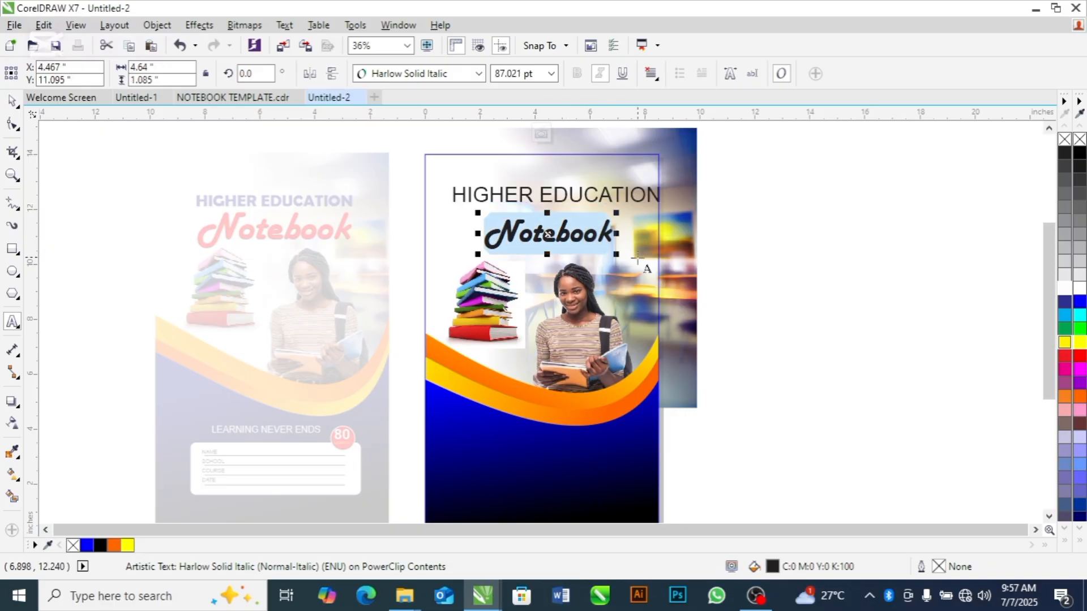
pyautogui.click(1080, 357)
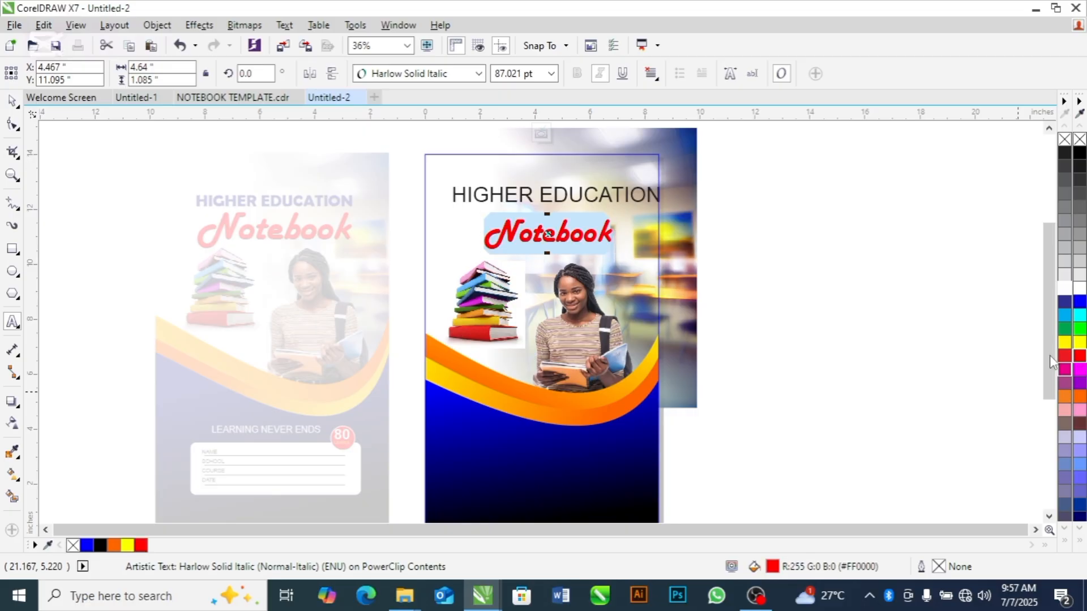
pyautogui.click(12, 101)
pyautogui.click(76, 211)
# Fill the HIGHER EDUCATION text with dark blue (#003399) and set it in Berlin Sans FB Demi
pyautogui.click(479, 204)
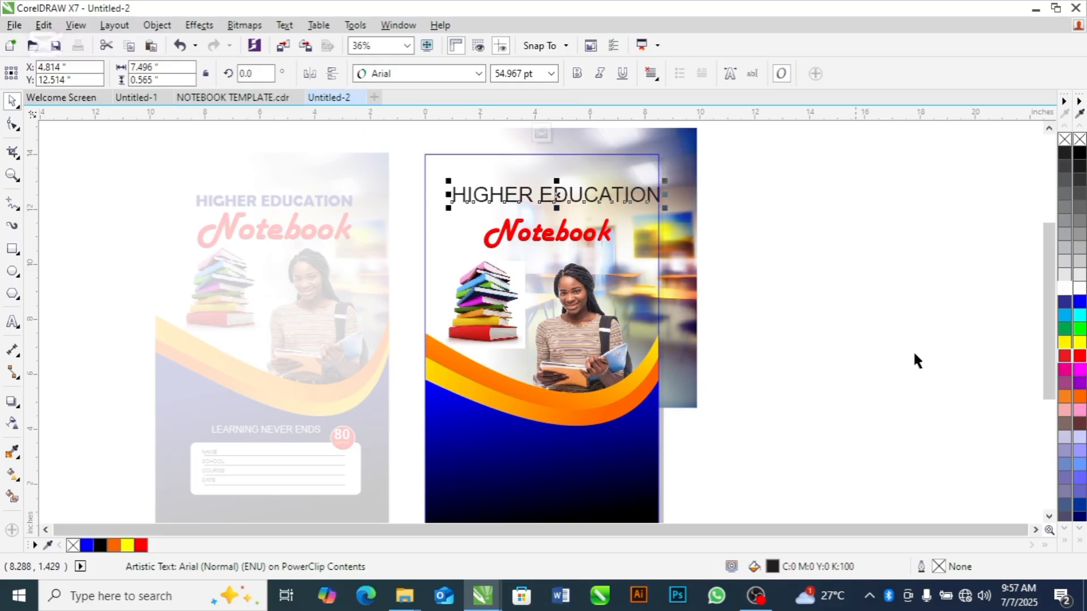
pyautogui.click(1079, 507)
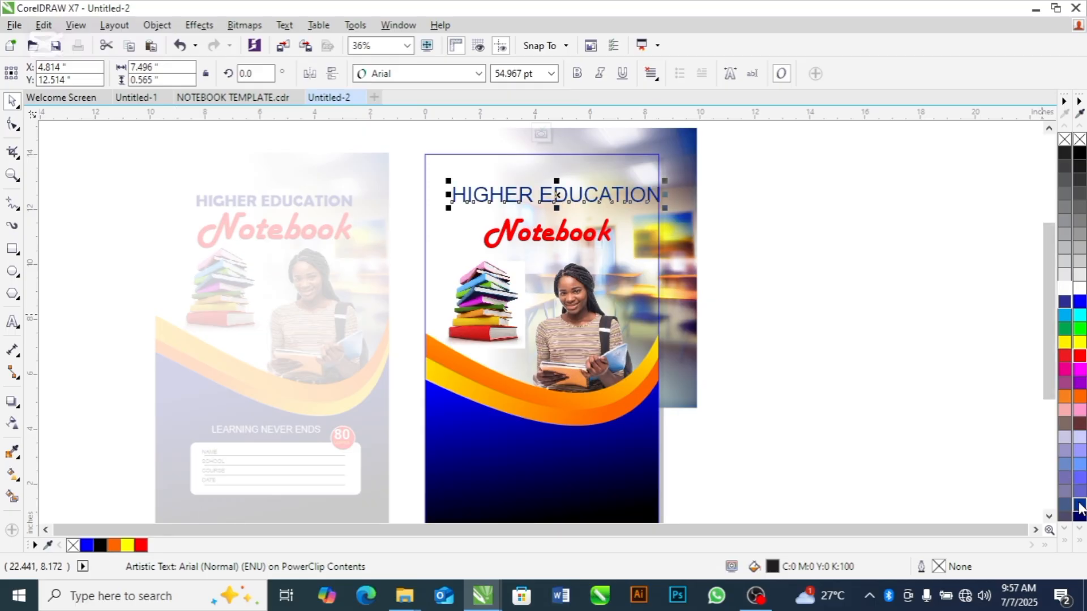
pyautogui.click(481, 72)
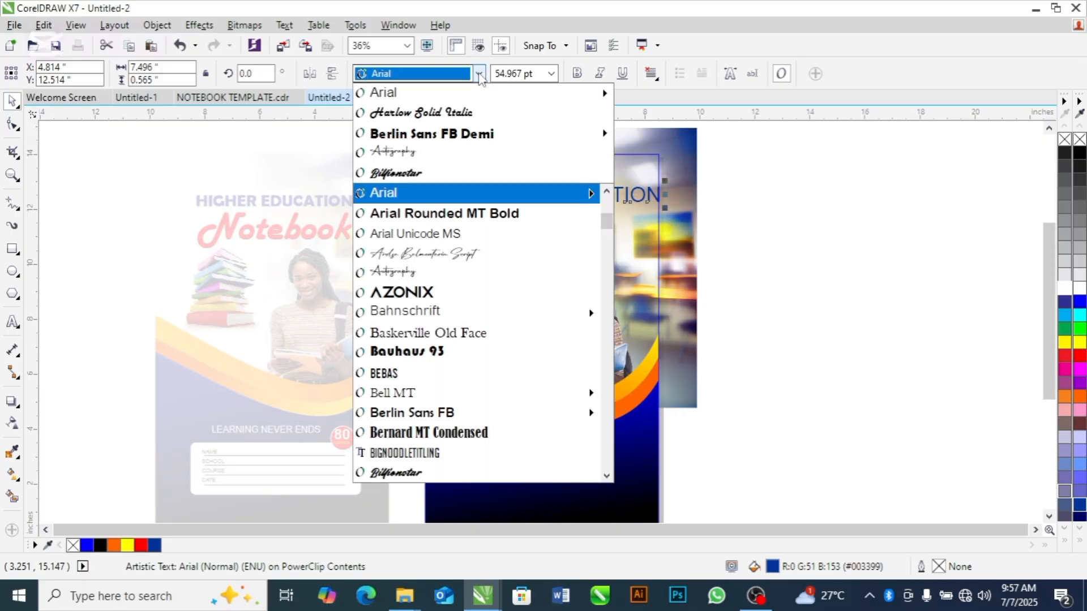
pyautogui.click(447, 135)
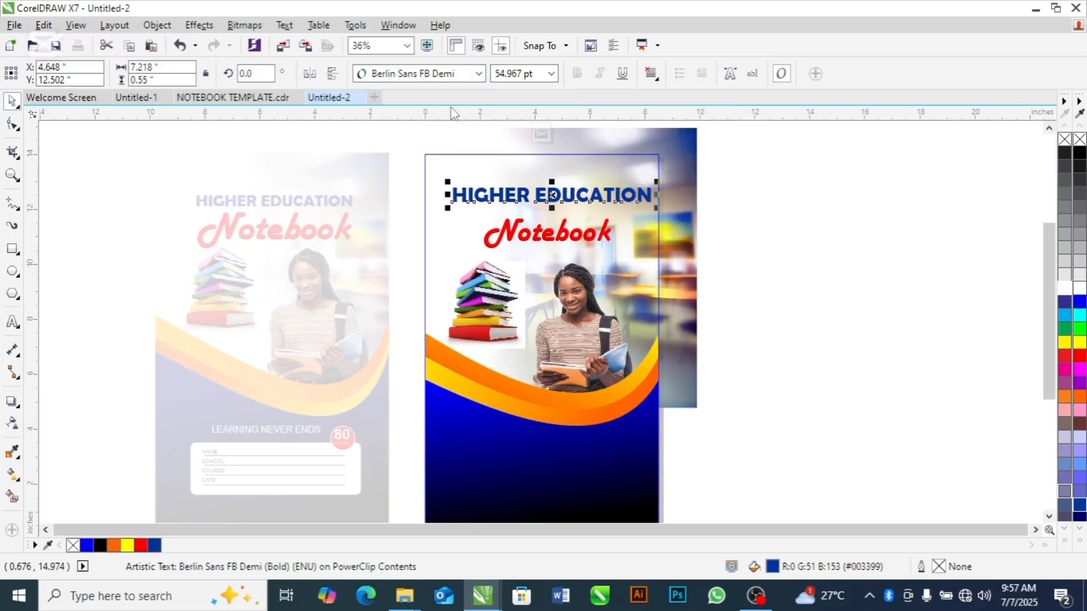
pyautogui.click(480, 74)
pyautogui.click(481, 74)
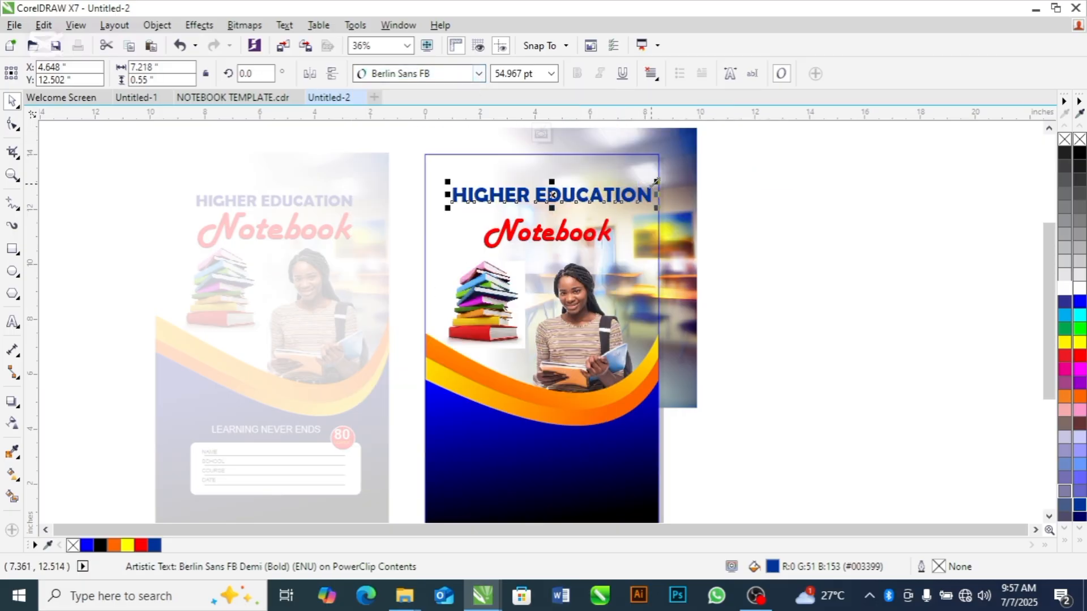
# Reduce HIGHER EDUCATION to about 49 pt, move it closer to Notebook, and center the two title lines on each other
pyautogui.moveTo(669, 181); pyautogui.dragTo(654, 181)
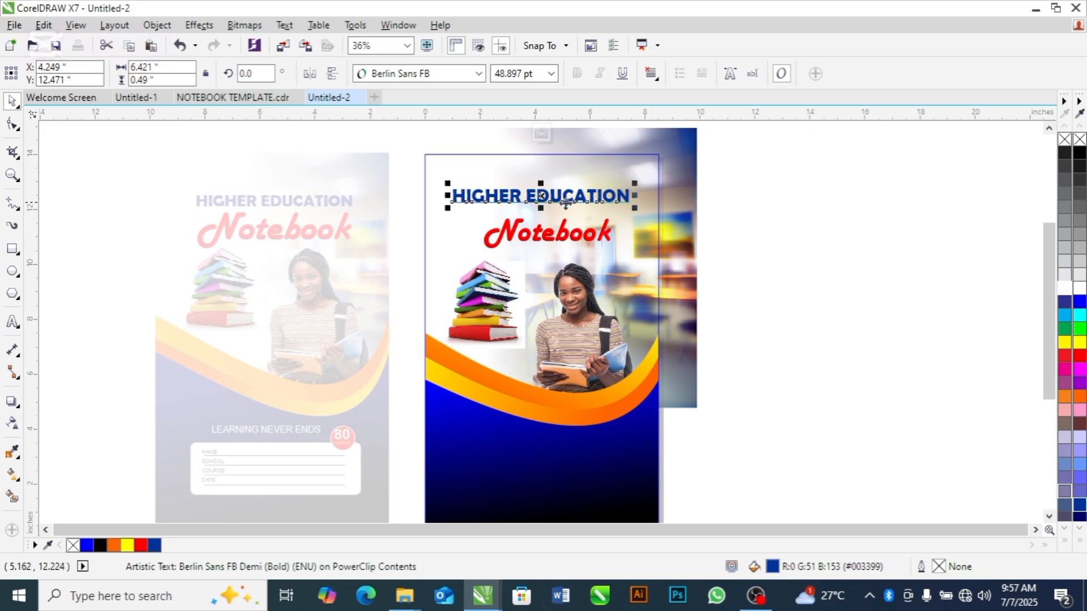
pyautogui.moveTo(545, 202); pyautogui.dragTo(548, 211)
pyautogui.moveTo(736, 160)
pyautogui.mouseDown()
pyautogui.moveTo(520, 212)
pyautogui.moveTo(395, 270)
pyautogui.mouseUp()
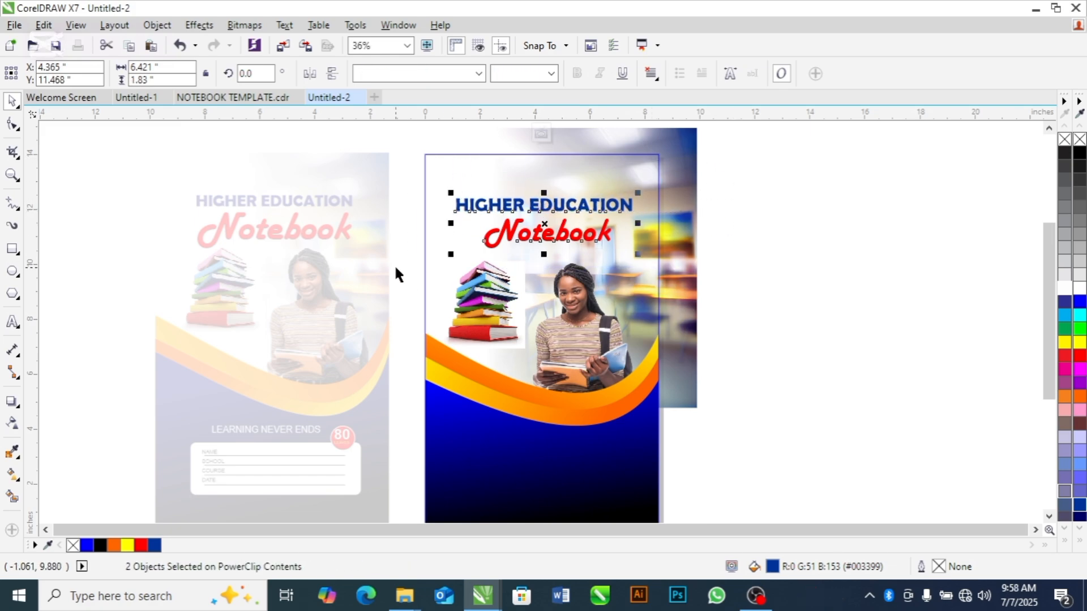
pyautogui.click(717, 182)
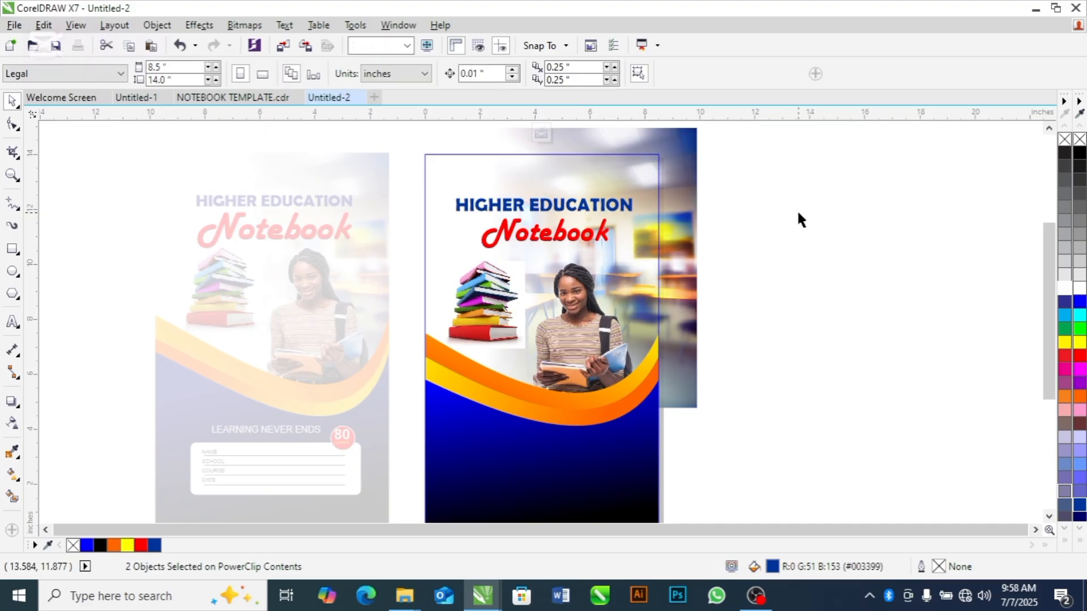
# Draw a rectangle about 5.99 by 1.85 in on the lower blue area, filled white (#FFFFFF) with no outline
pyautogui.moveTo(1048, 239); pyautogui.dragTo(1053, 286)
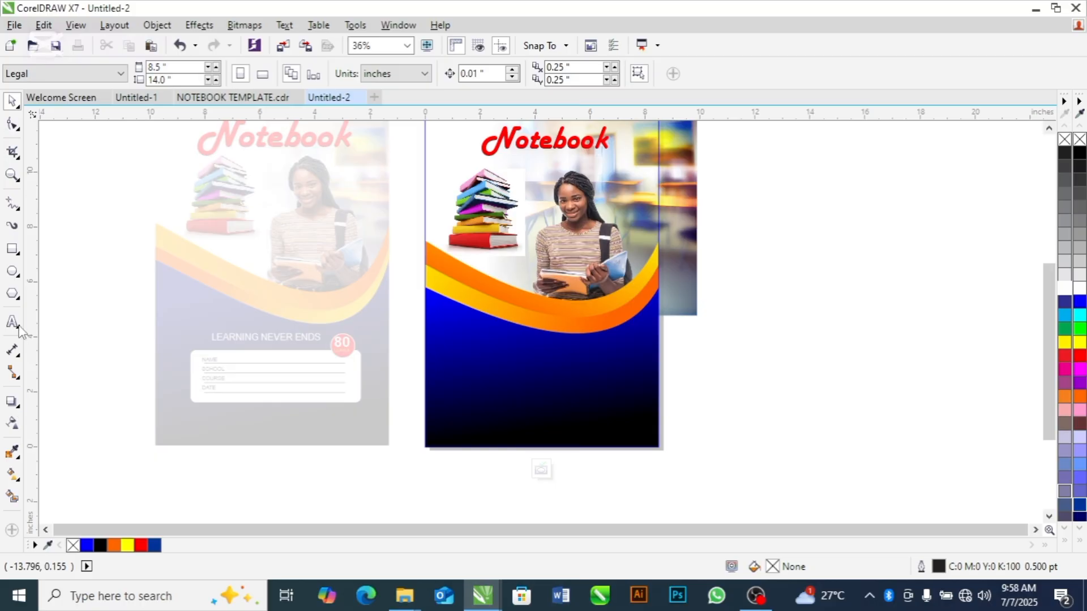
pyautogui.click(13, 252)
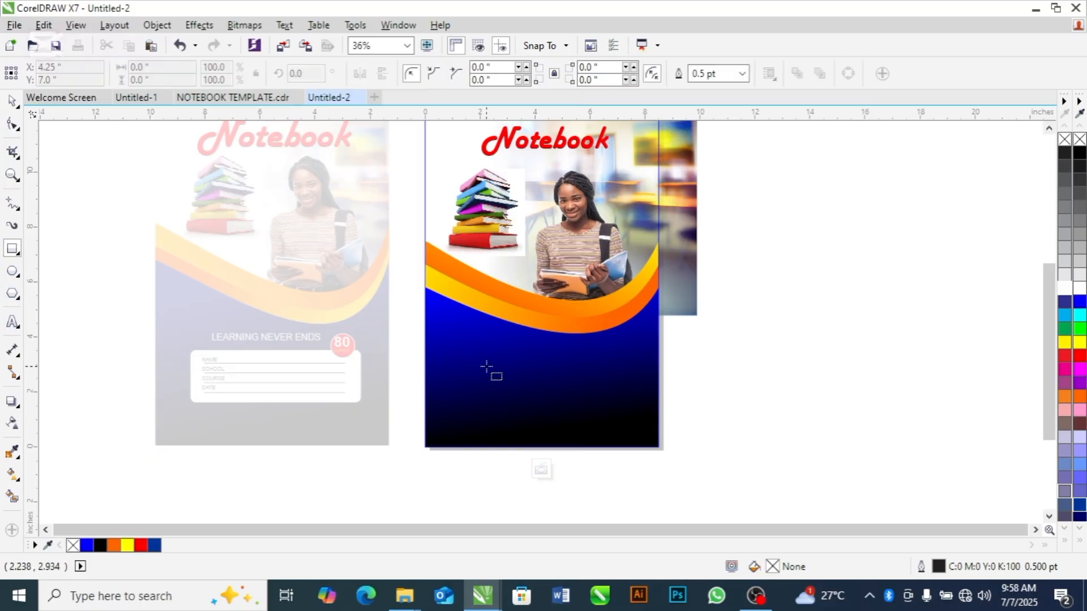
pyautogui.moveTo(456, 356)
pyautogui.mouseDown()
pyautogui.moveTo(614, 443)
pyautogui.moveTo(621, 408)
pyautogui.mouseUp()
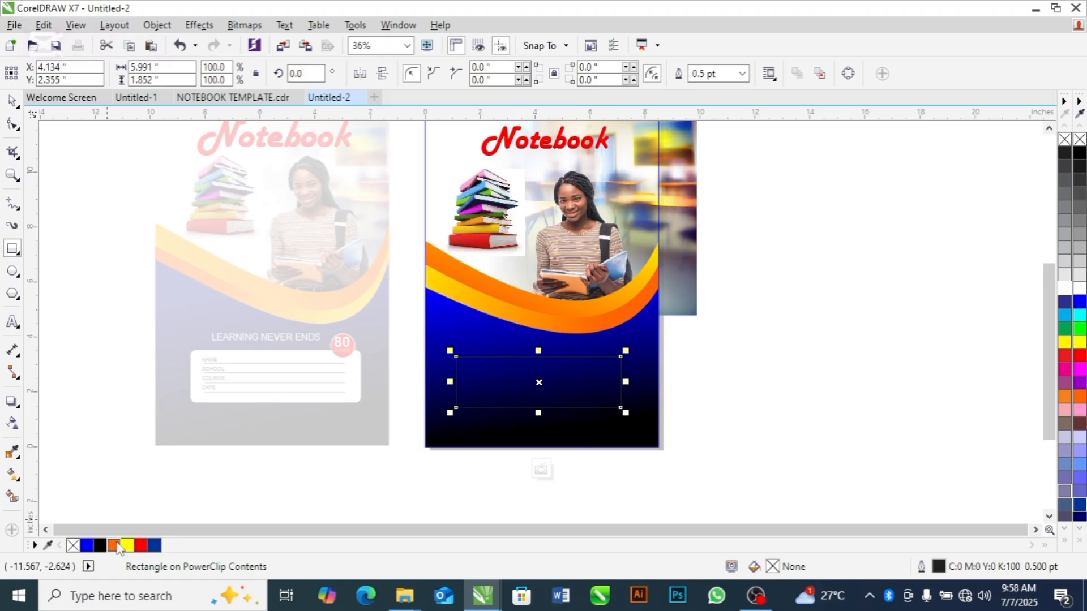
pyautogui.click(1065, 289)
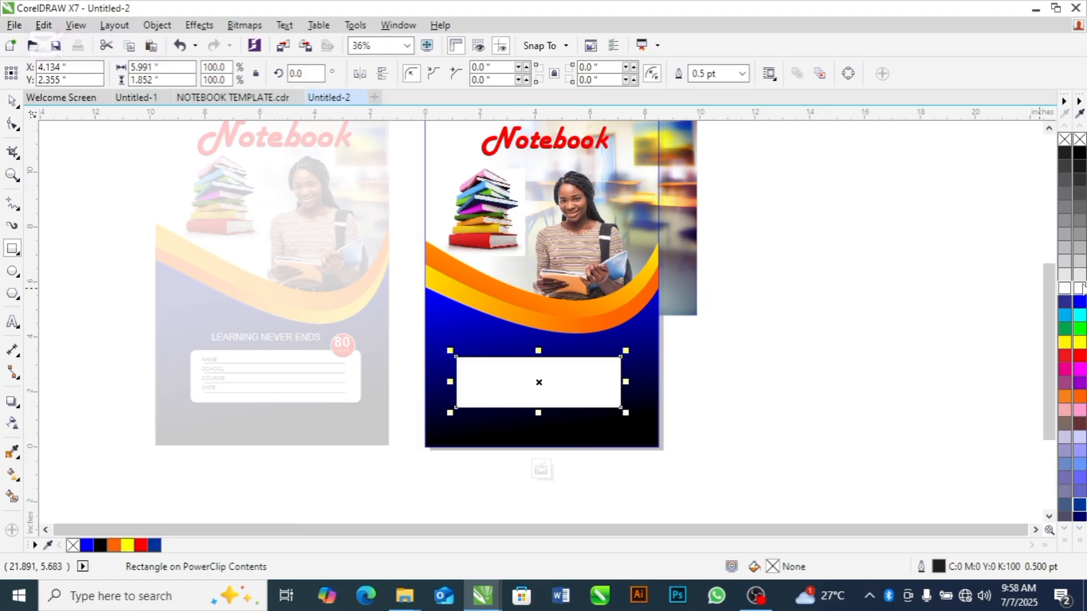
pyautogui.rightClick(72, 545)
pyautogui.press('space')
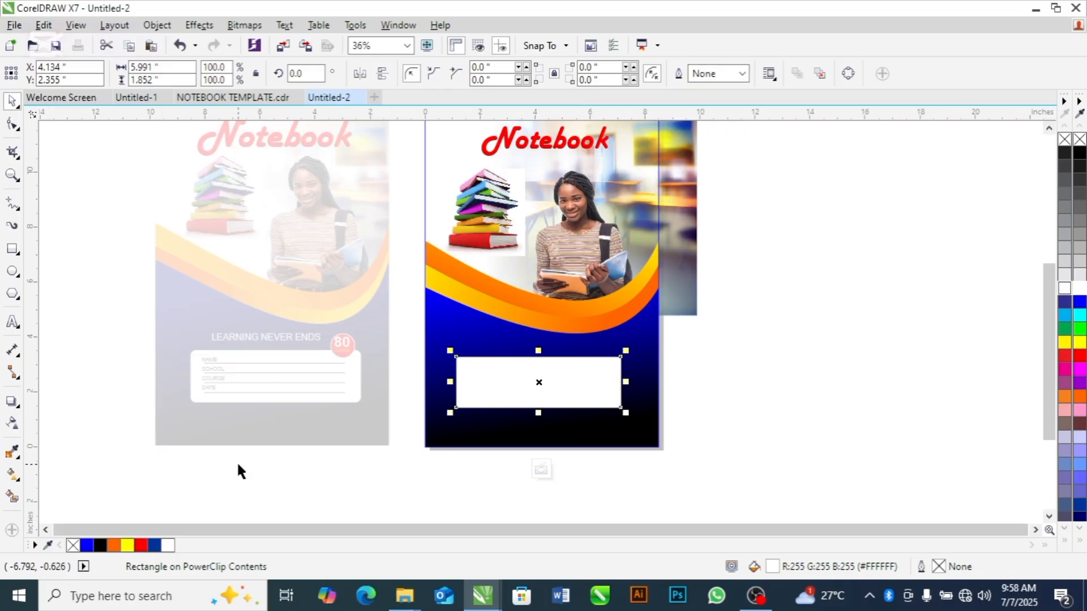
# Shift the white rectangle toward the cover's horizontal center and round all four corners to about 0.26 in
pyautogui.press('z')
pyautogui.moveTo(412, 327); pyautogui.dragTo(679, 434)
pyautogui.press('space')
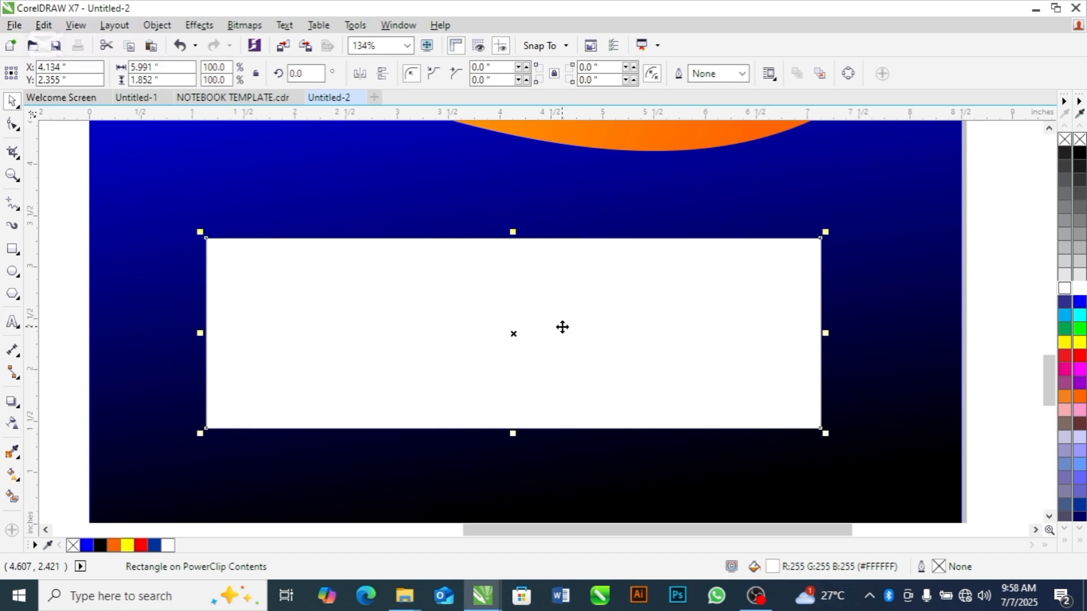
pyautogui.moveTo(562, 327); pyautogui.dragTo(583, 331)
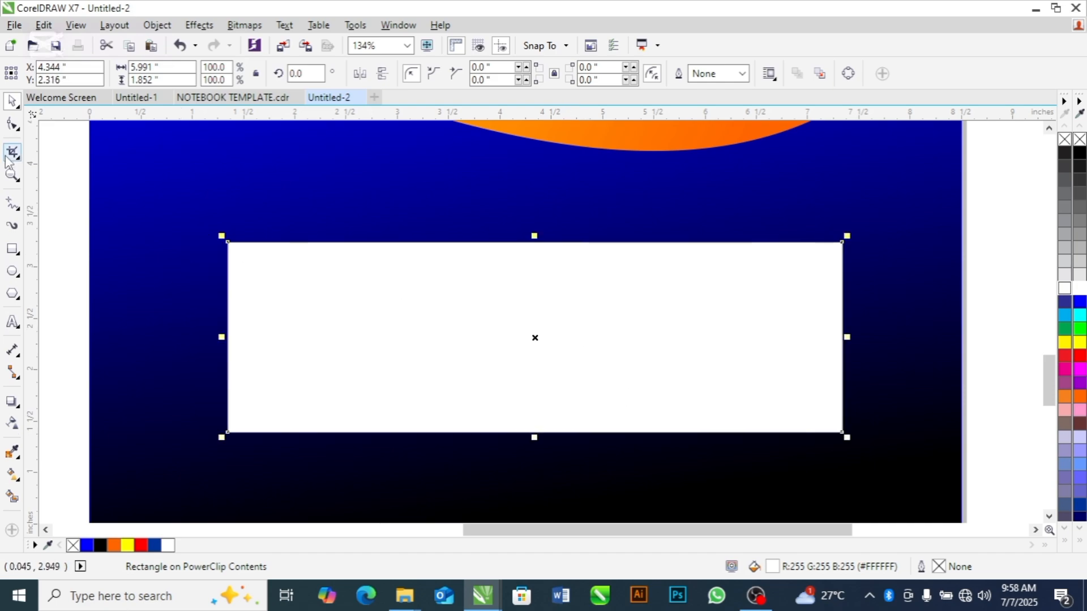
pyautogui.click(13, 123)
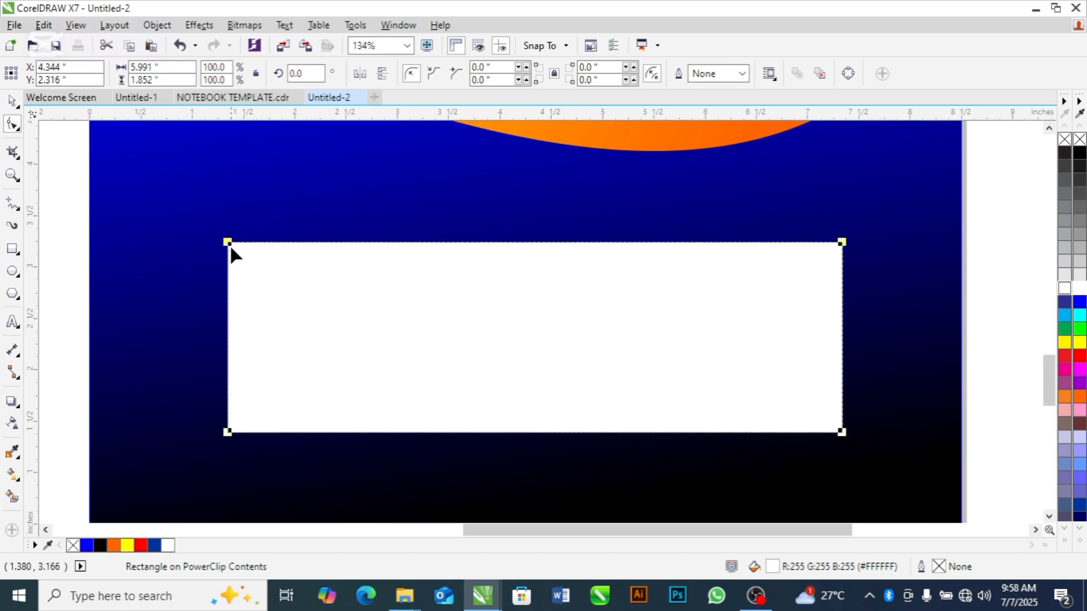
pyautogui.moveTo(228, 249); pyautogui.dragTo(257, 249)
pyautogui.press('space')
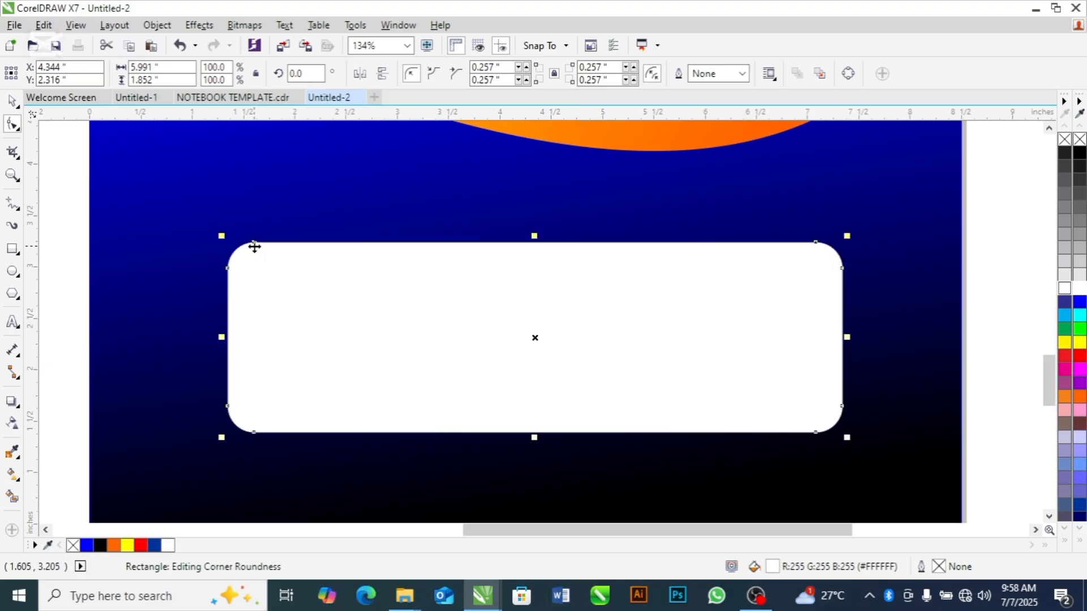
# Narrow the rounded white rectangle evenly from both sides to about 5.82 in wide
pyautogui.moveTo(221, 338); pyautogui.dragTo(230, 338)
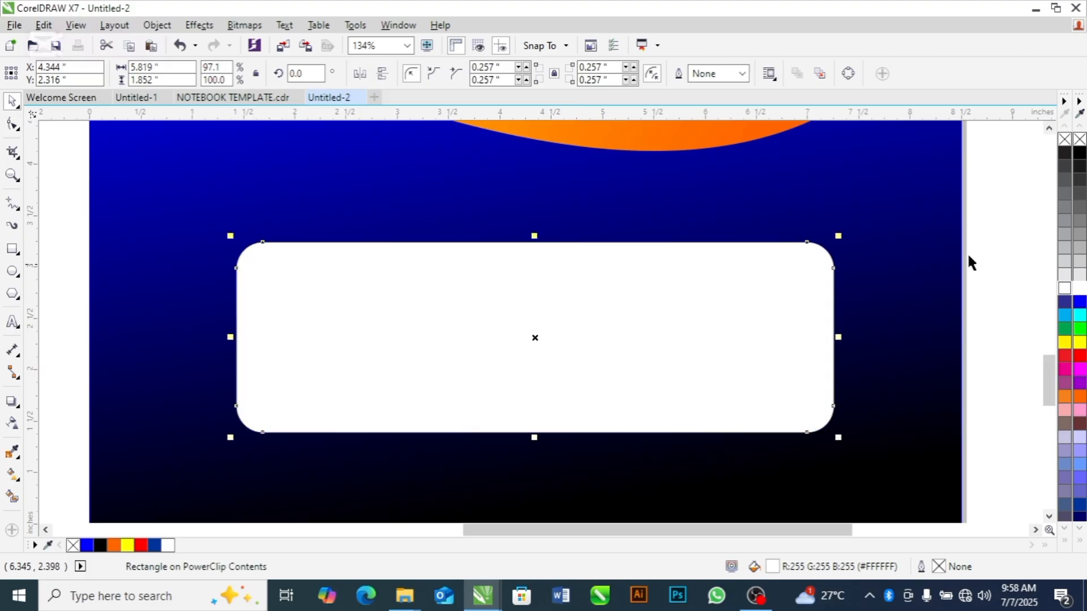
pyautogui.click(994, 250)
pyautogui.click(663, 303)
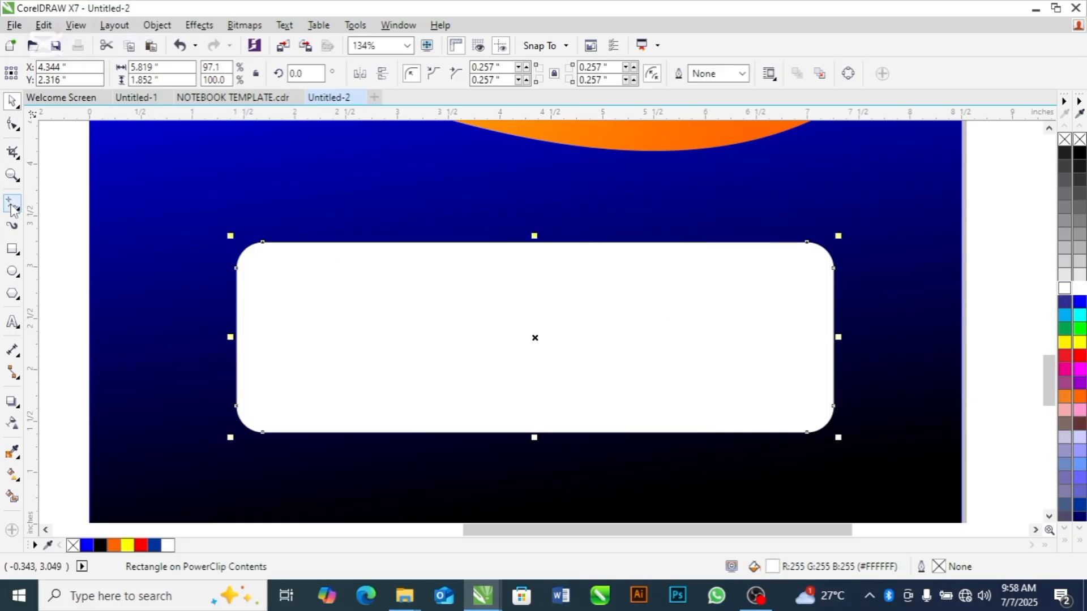
# Draw a straight horizontal line about 4.74 in long across the upper part of the white box, with a 1.0 pt outline
pyautogui.click(13, 202)
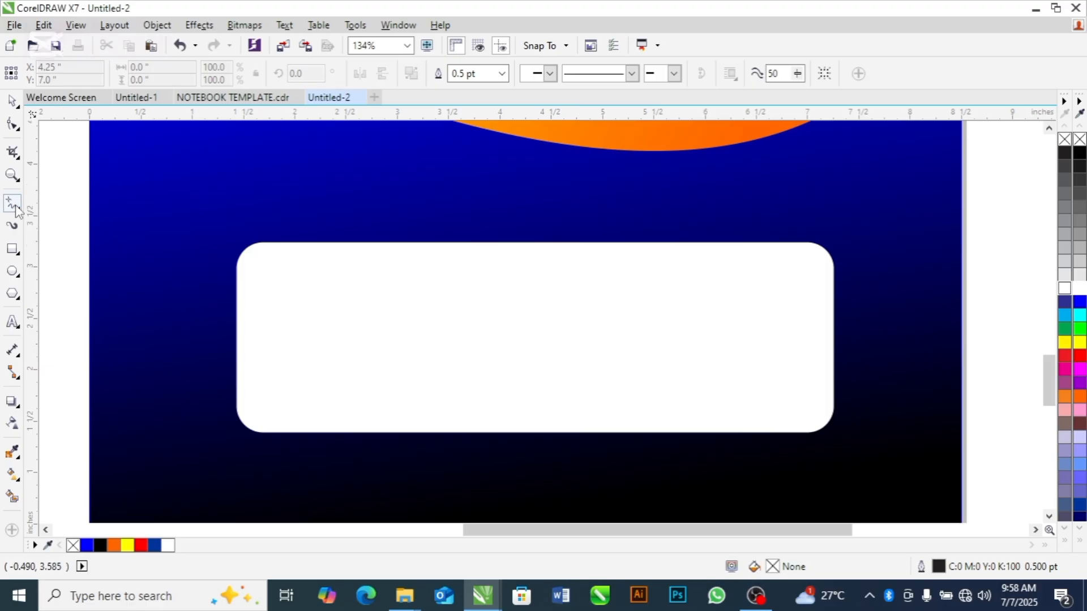
pyautogui.click(283, 291)
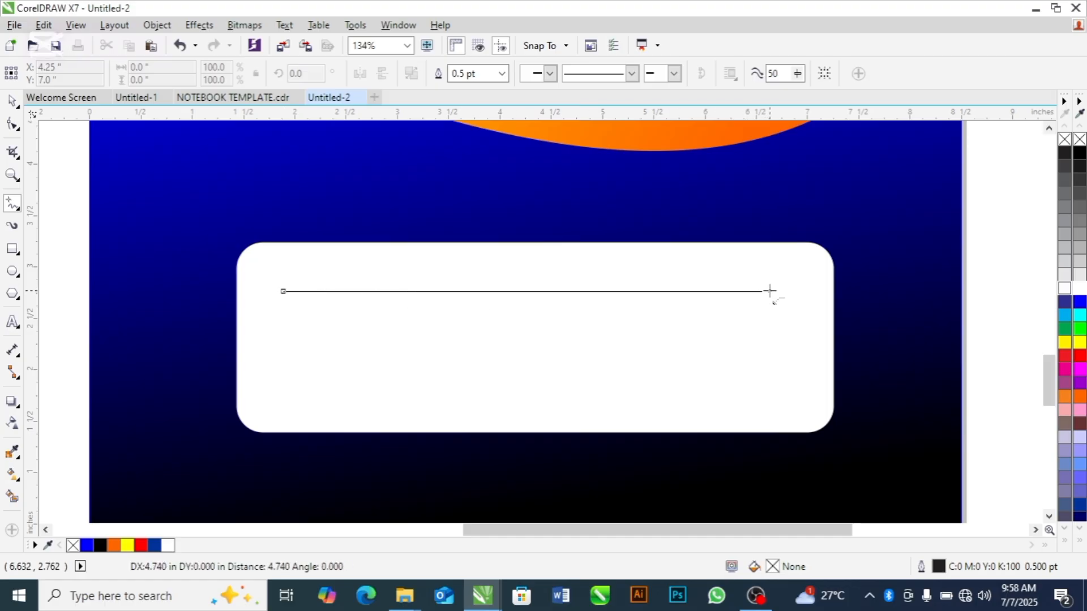
pyautogui.click(770, 291)
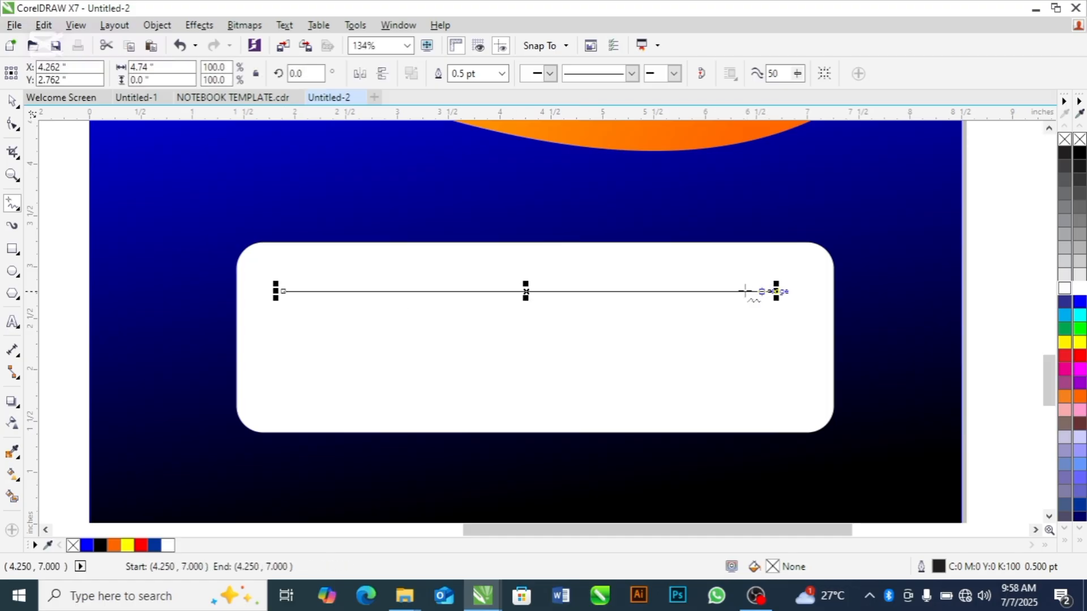
pyautogui.click(502, 74)
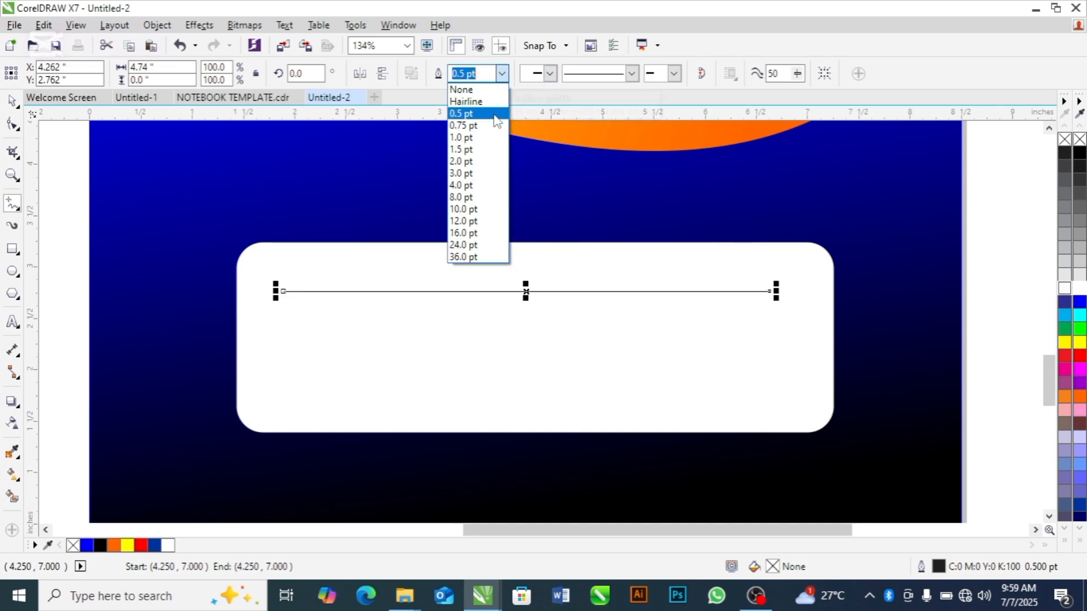
pyautogui.click(470, 139)
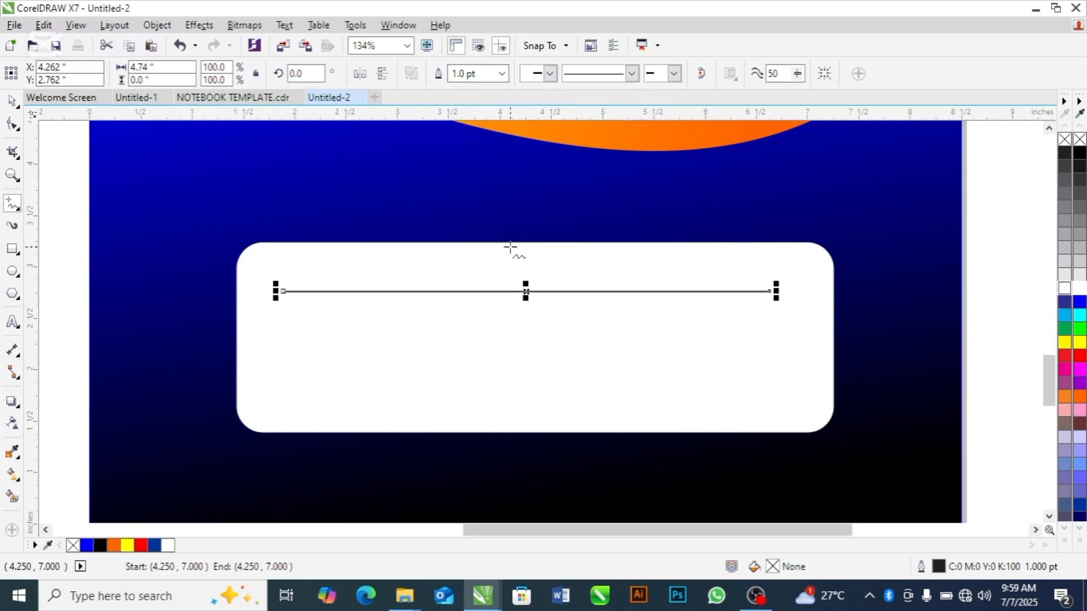
pyautogui.press('space')
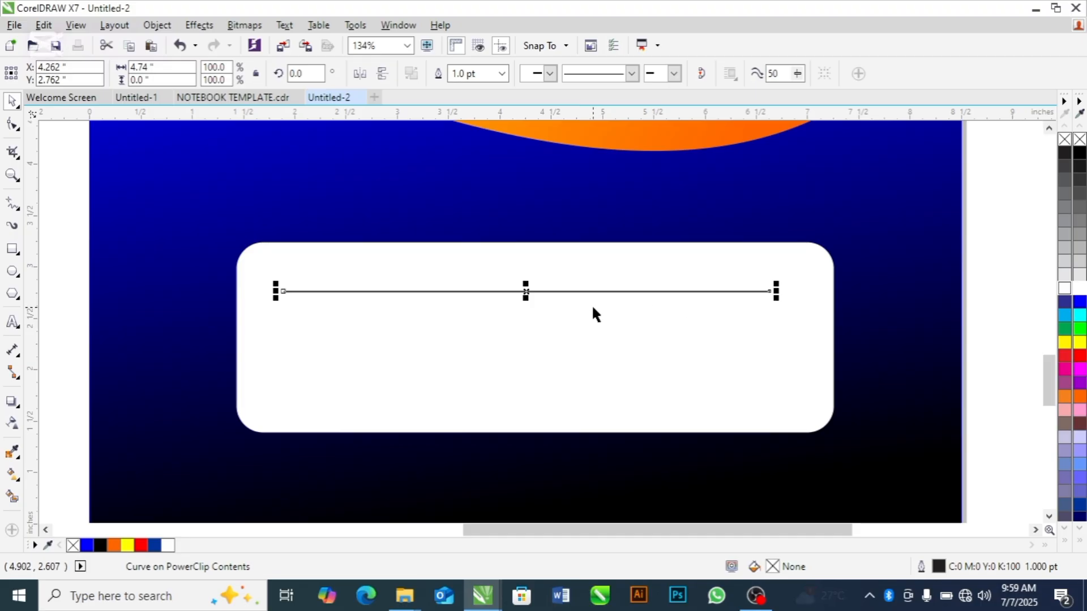
# Lengthen the line to about 4.89 in and make three copies below it, spaced evenly about 0.32 in apart
pyautogui.click(543, 305)
pyautogui.click(616, 292)
pyautogui.moveTo(776, 293); pyautogui.dragTo(791, 293)
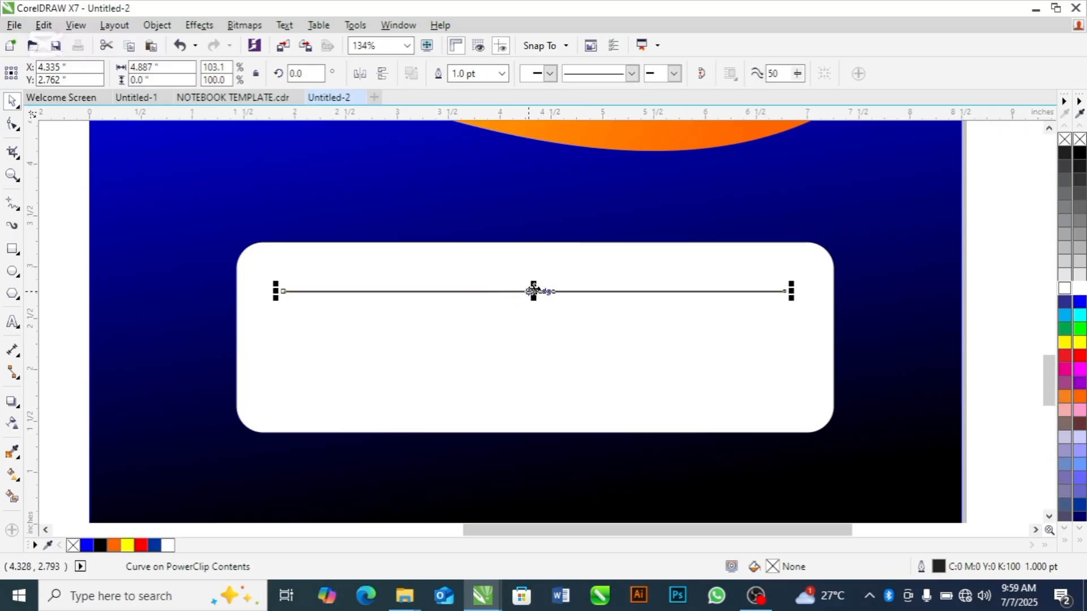
pyautogui.moveTo(533, 291); pyautogui.dragTo(534, 325)
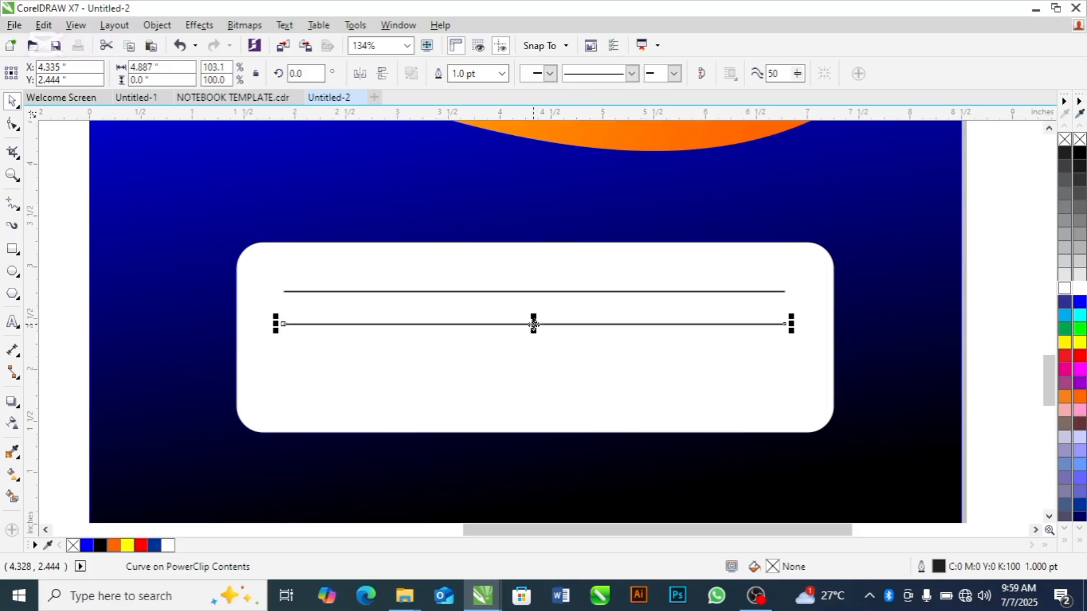
pyautogui.hotkey('ctrl', 'r')
pyautogui.hotkey('ctrl', 'r')
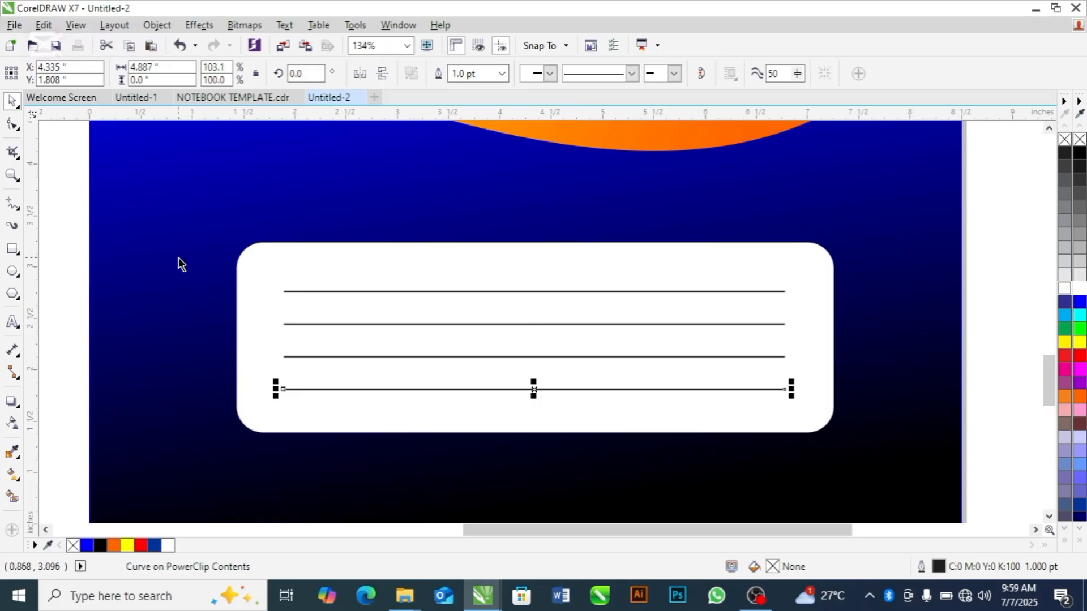
# Select the four lines together and nudge them vertically to fine-tune their position inside the white box
pyautogui.moveTo(81, 232); pyautogui.dragTo(827, 422)
pyautogui.press('Up')
pyautogui.press('Up')
pyautogui.press('Up')
pyautogui.press('Up')
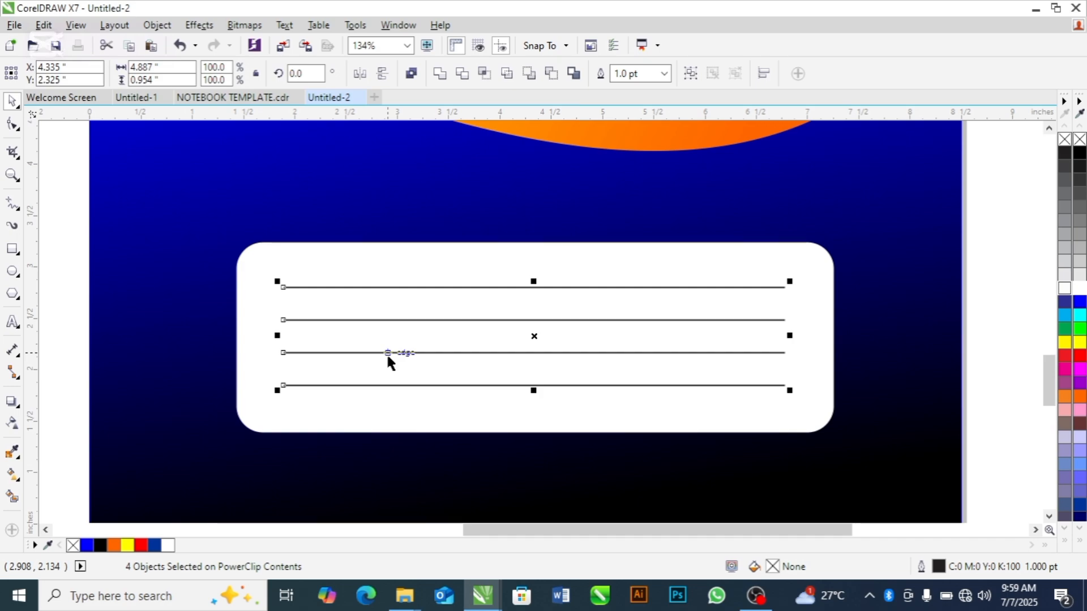
pyautogui.press('Down')
pyautogui.press('Down')
pyautogui.press('Down')
pyautogui.press('Down')
pyautogui.press('Down')
pyautogui.press('Down')
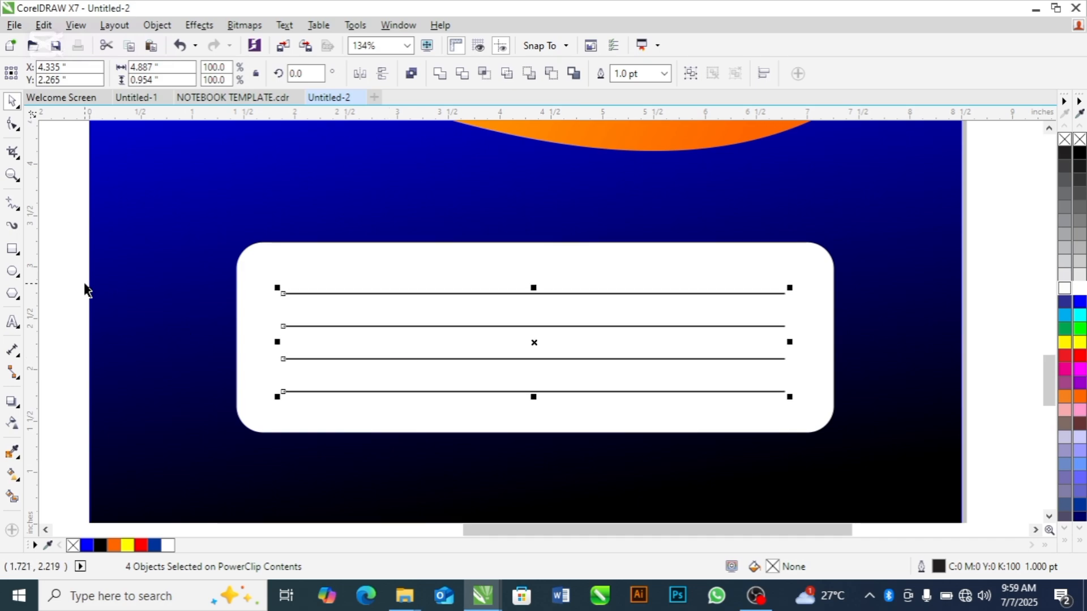
pyautogui.click(66, 281)
# Add artistic text inside the white box reading NAME, SCHOOL, COURSE and DATE on four separate rows
pyautogui.click(12, 321)
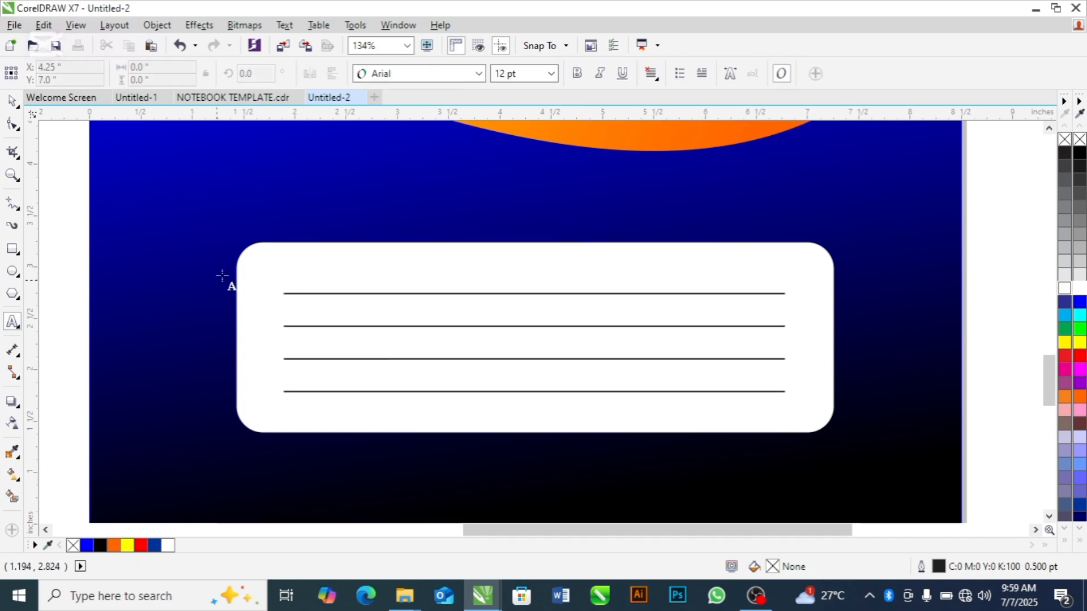
pyautogui.click(272, 276)
pyautogui.write('NAME')
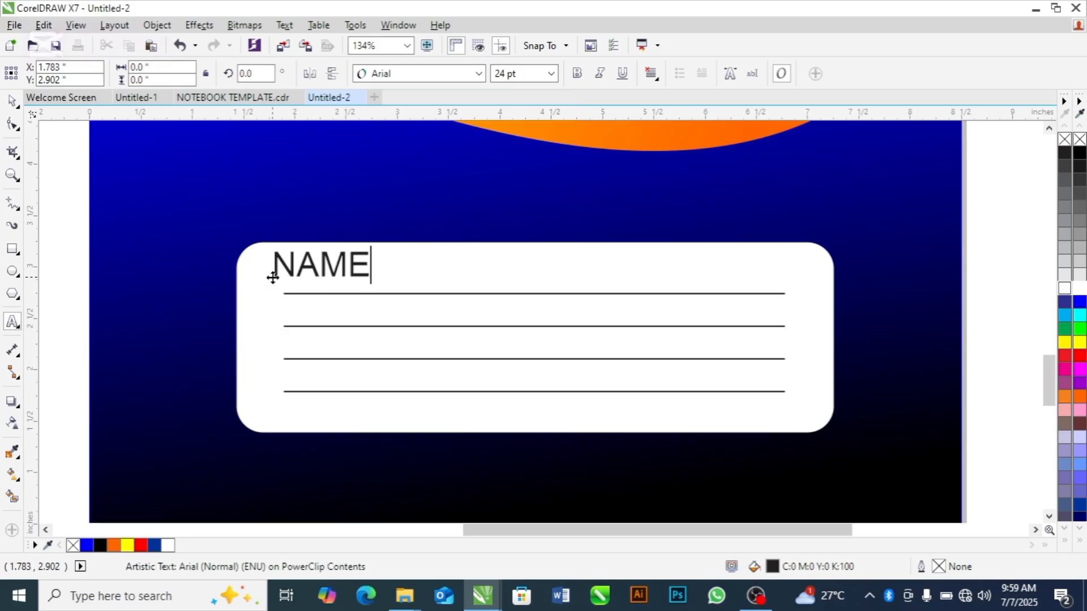
pyautogui.click(345, 275)
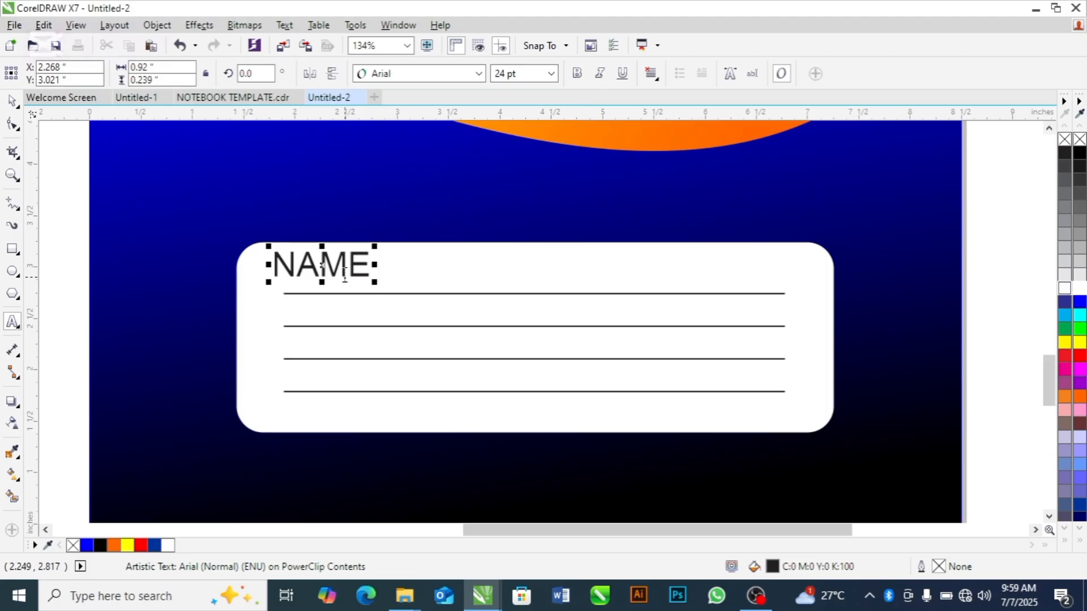
pyautogui.press('Return')
pyautogui.write('SC')
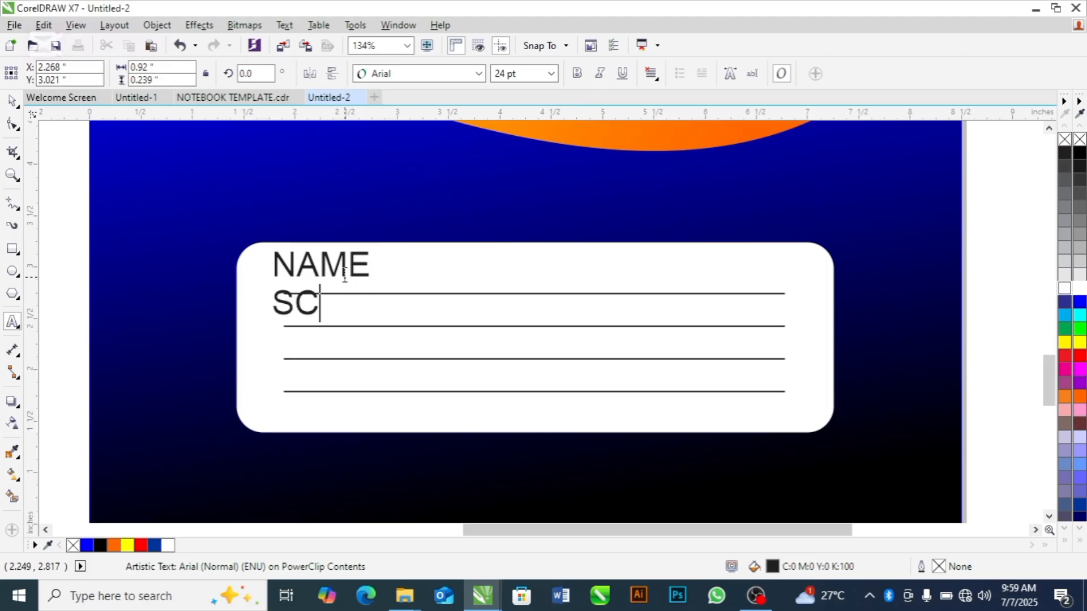
pyautogui.write('HOOL')
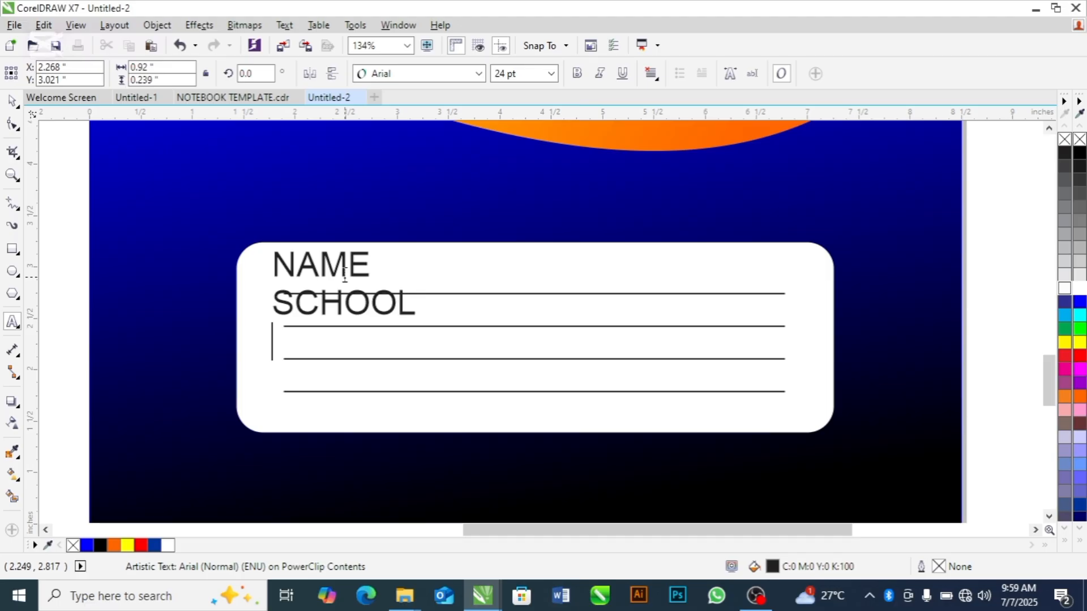
pyautogui.press('Return')
pyautogui.write('COUS')
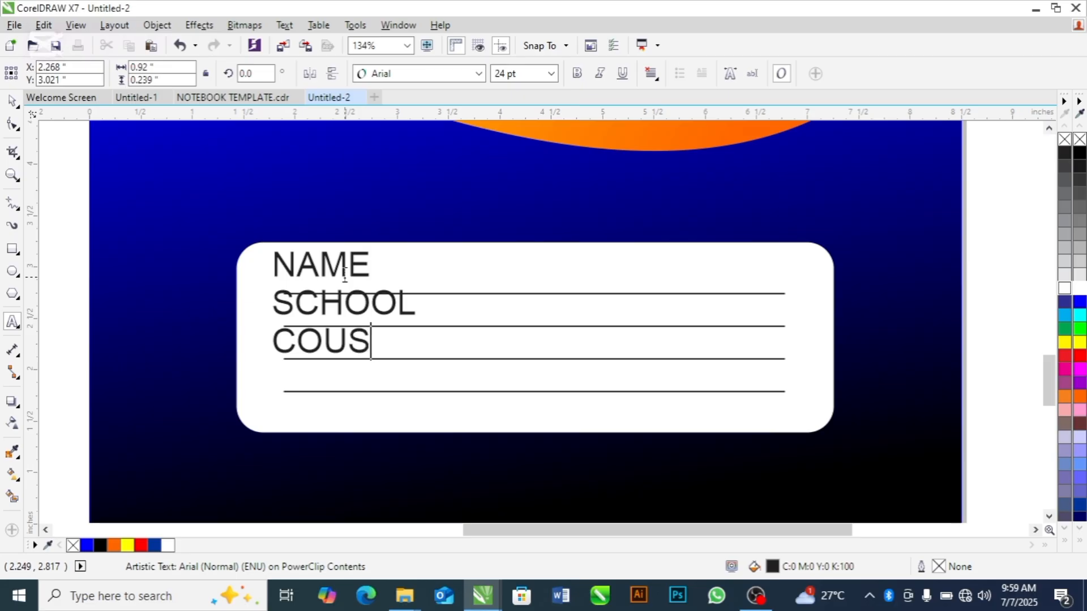
pyautogui.press('BackSpace')
pyautogui.write('RSE ')
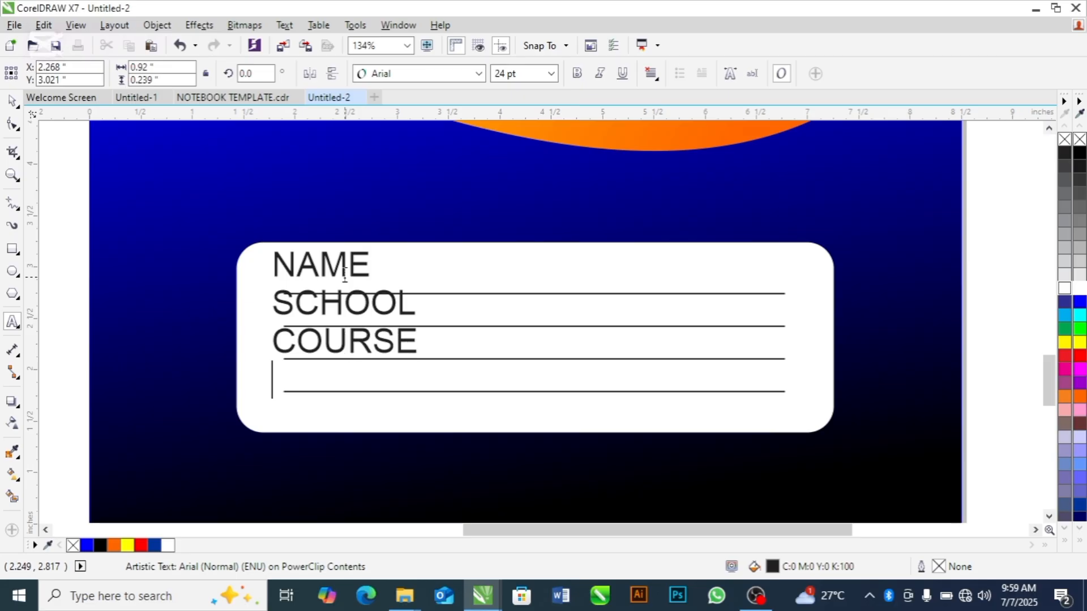
pyautogui.write('DATE')
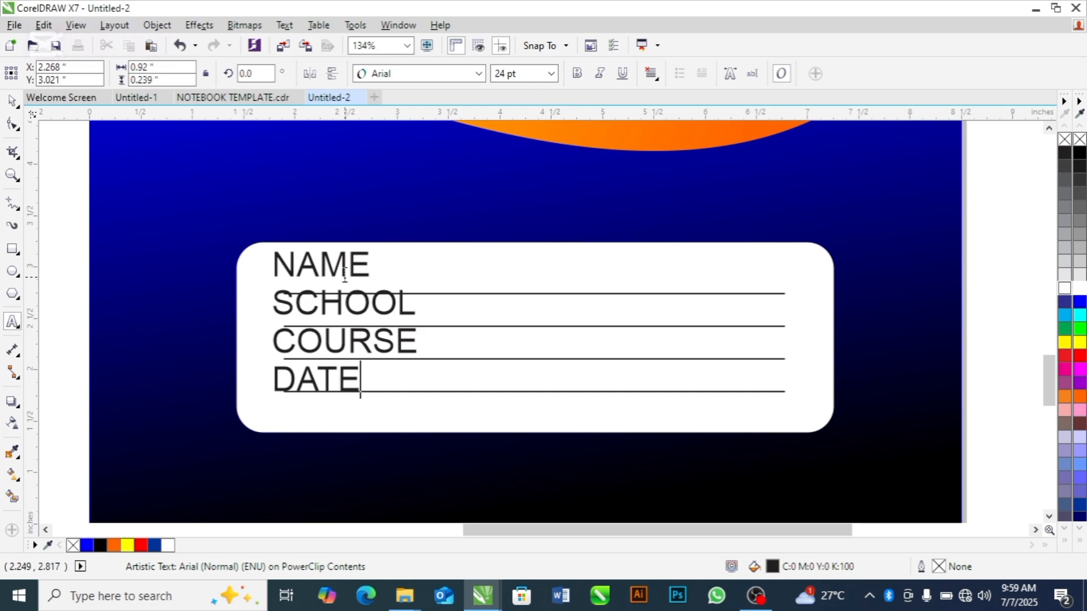
# Set the four labels to 14 pt and widen their line spacing so the rows spread across the four lines
pyautogui.hotkey('ctrl', 'a')
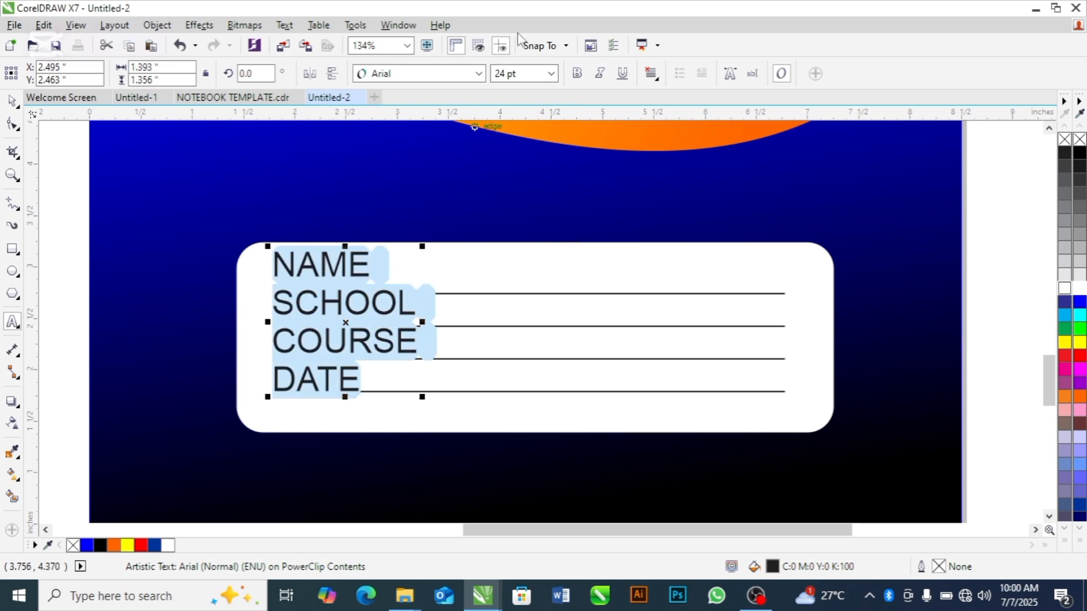
pyautogui.click(551, 74)
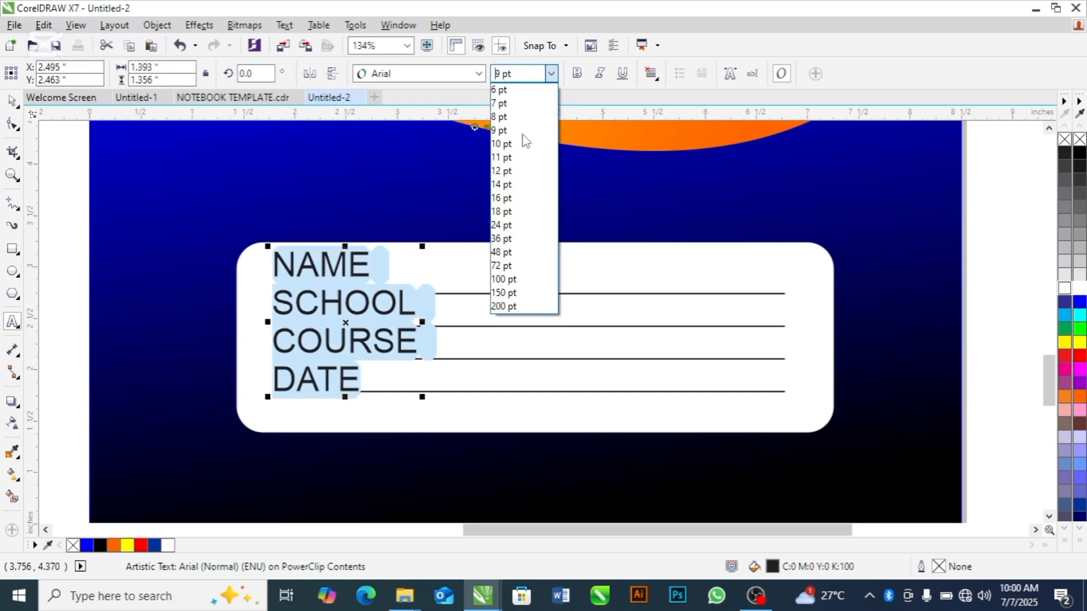
pyautogui.click(497, 181)
pyautogui.click(12, 123)
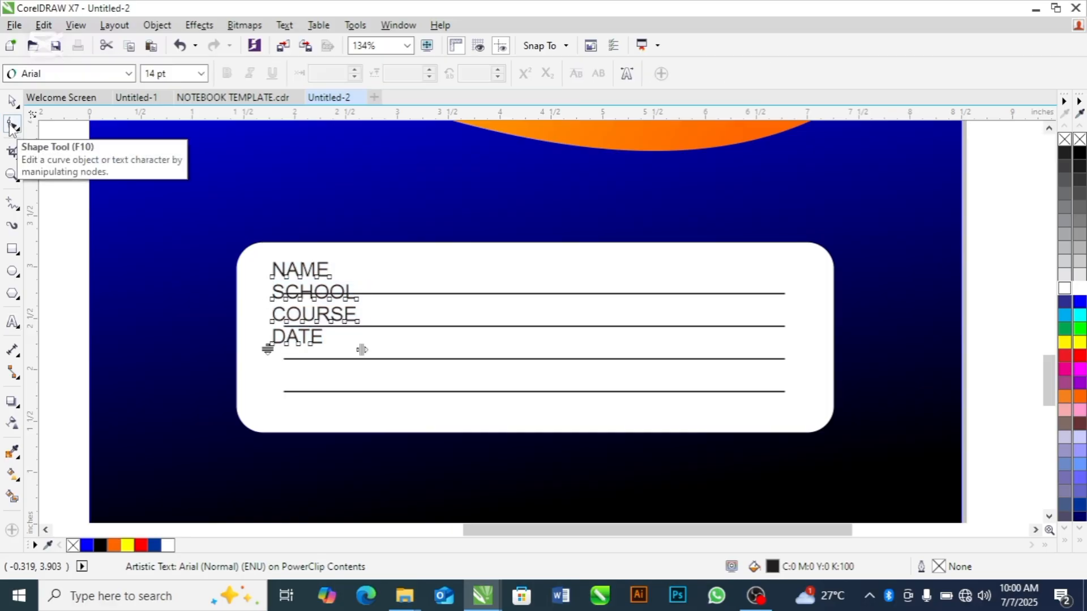
pyautogui.moveTo(267, 348); pyautogui.dragTo(272, 395)
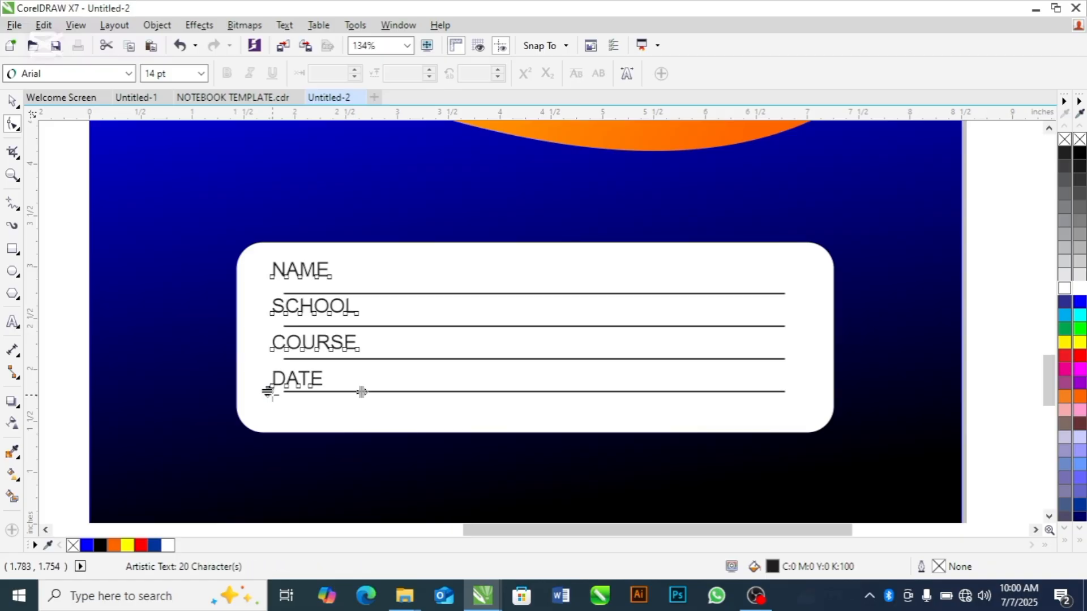
# Nudge the label text sideways to about X 2.338 in, near the starting ends of the lines
pyautogui.click(11, 103)
pyautogui.click(195, 235)
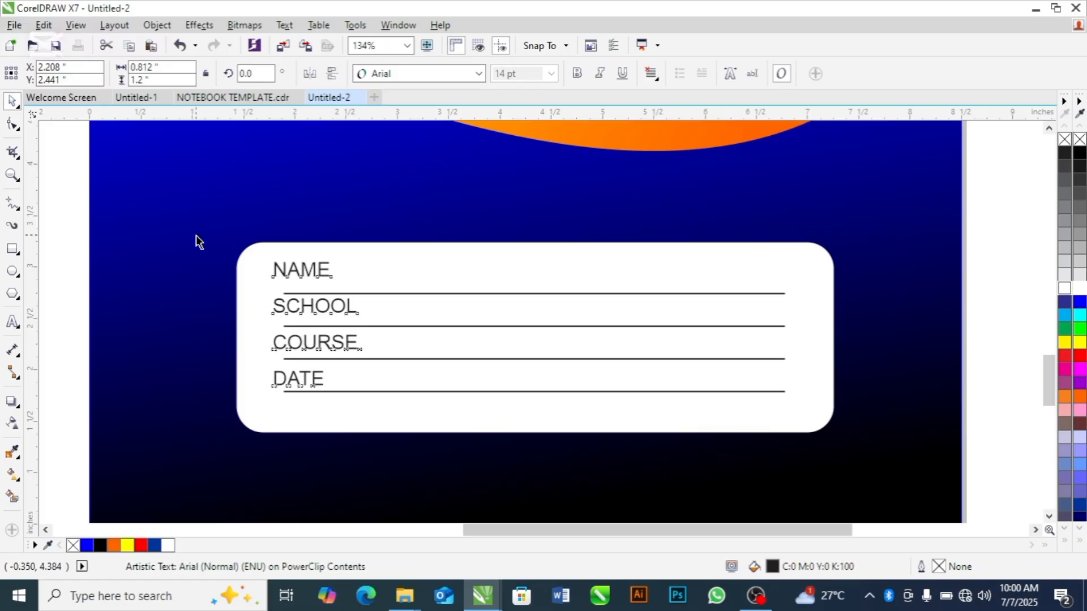
pyautogui.press('Right')
pyautogui.press('Right')
pyautogui.press('Right')
pyautogui.press('Right')
pyautogui.press('Right')
pyautogui.press('Right')
pyautogui.press('Right')
pyautogui.press('Right')
pyautogui.press('Right')
pyautogui.press('Right')
pyautogui.press('Right')
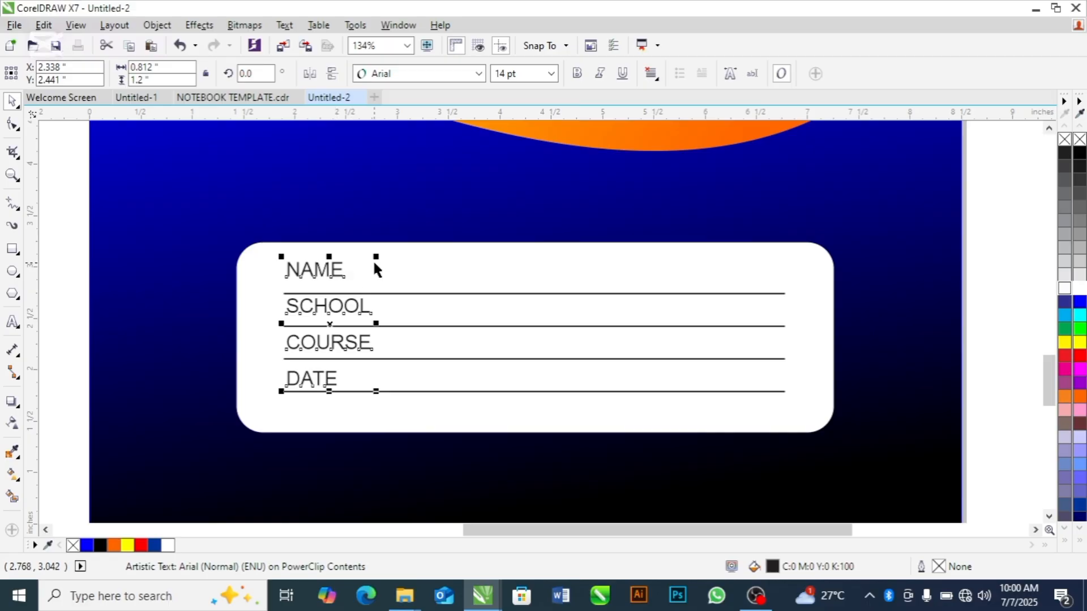
# Lower only the NAME characters by a -30% vertical shift so they sit closer to the first line
pyautogui.click(13, 123)
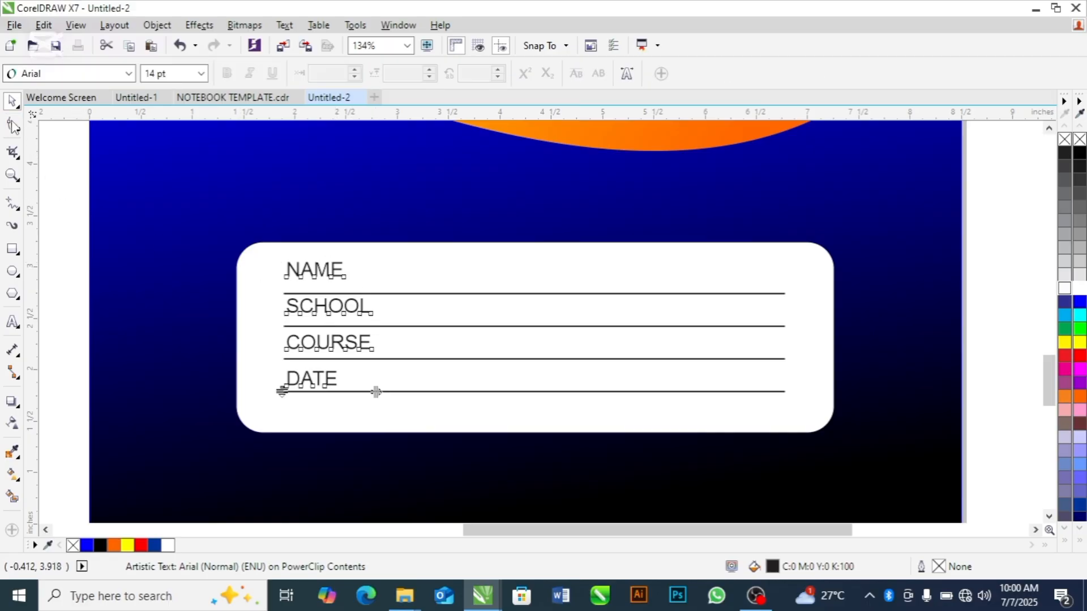
pyautogui.moveTo(219, 244); pyautogui.dragTo(375, 288)
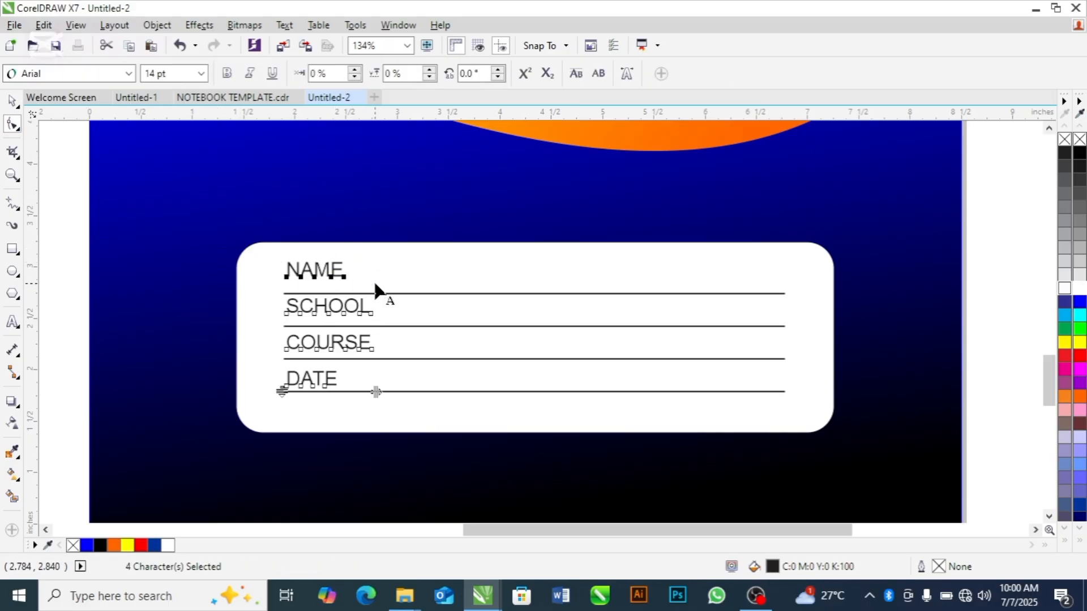
pyautogui.press('Down')
pyautogui.press('Down')
pyautogui.press('Down')
pyautogui.press('Down')
pyautogui.press('Down')
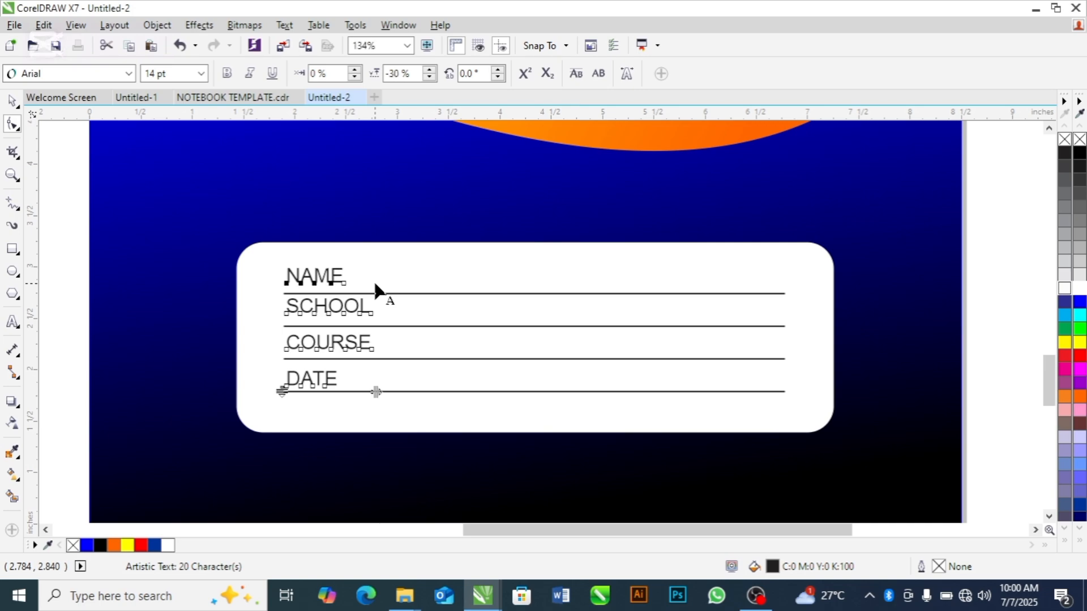
# Nudge the whole label block down about 0.02 in and align its left edge with the starts of the lines
pyautogui.press('space')
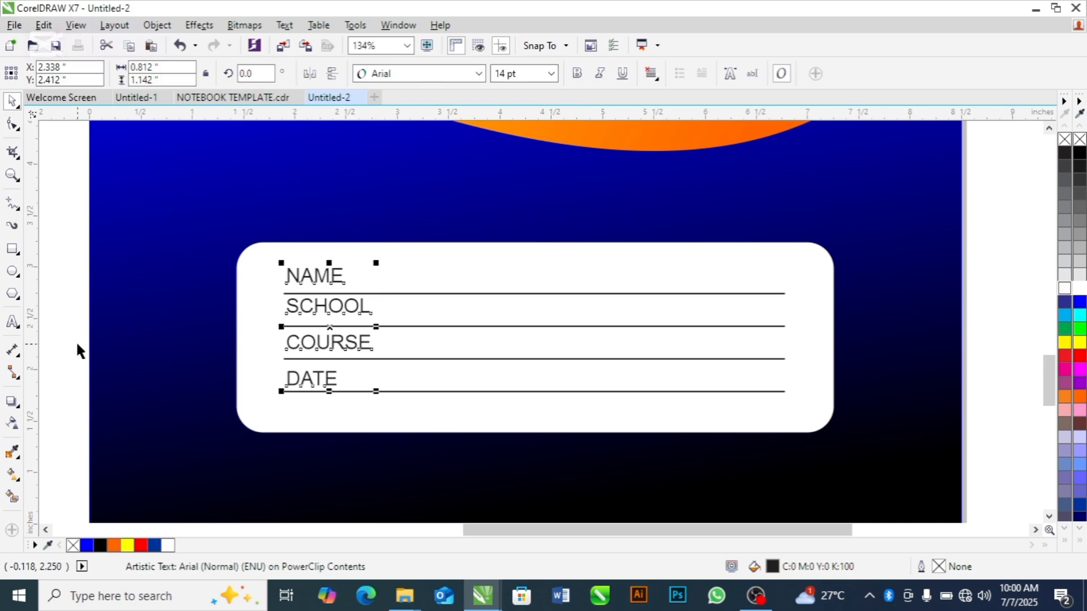
pyautogui.press('Down')
pyautogui.press('Down')
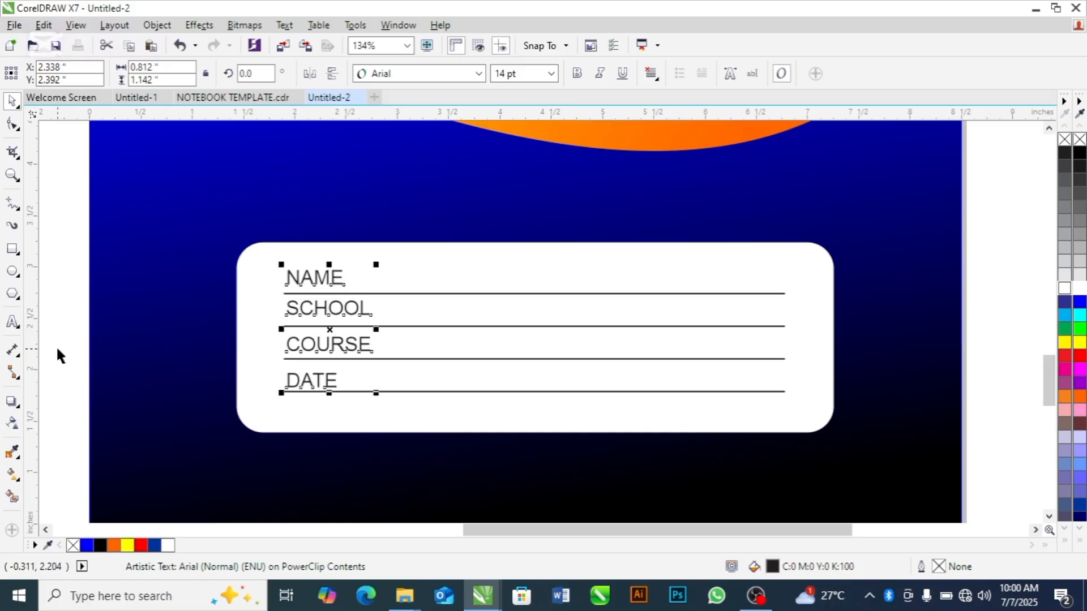
pyautogui.press('Left')
pyautogui.press('Left')
pyautogui.press('Left')
pyautogui.press('Left')
pyautogui.press('Left')
pyautogui.press('Left')
pyautogui.press('Left')
pyautogui.press('Left')
pyautogui.press('Left')
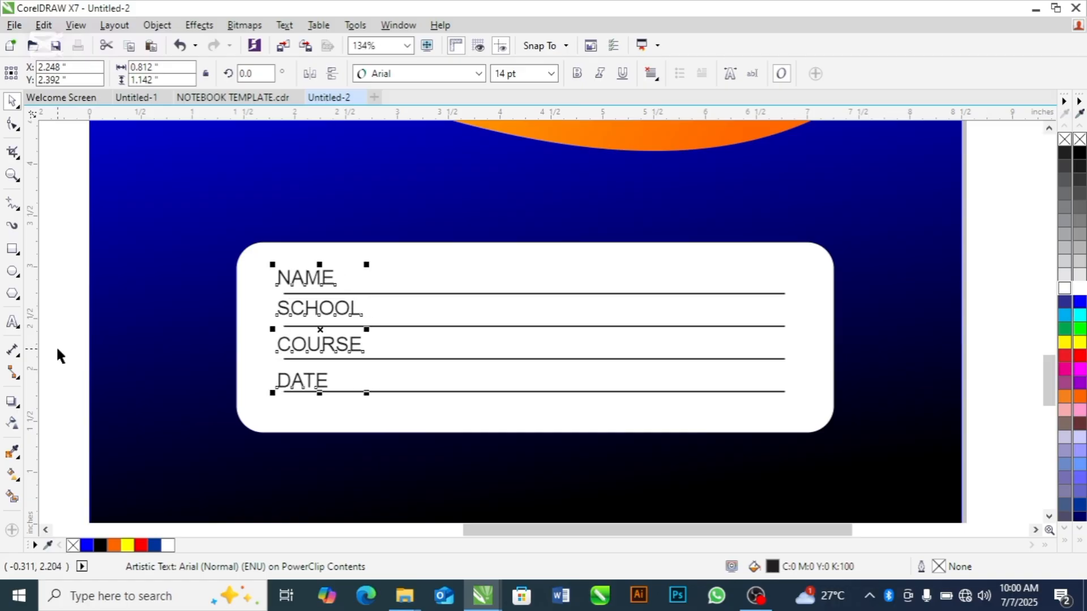
pyautogui.press('Left')
pyautogui.press('Left')
pyautogui.press('Left')
pyautogui.press('Left')
pyautogui.press('Left')
pyautogui.press('Left')
pyautogui.press('Left')
pyautogui.press('Left')
pyautogui.press('Left')
pyautogui.press('Left')
pyautogui.press('Left')
pyautogui.press('Left')
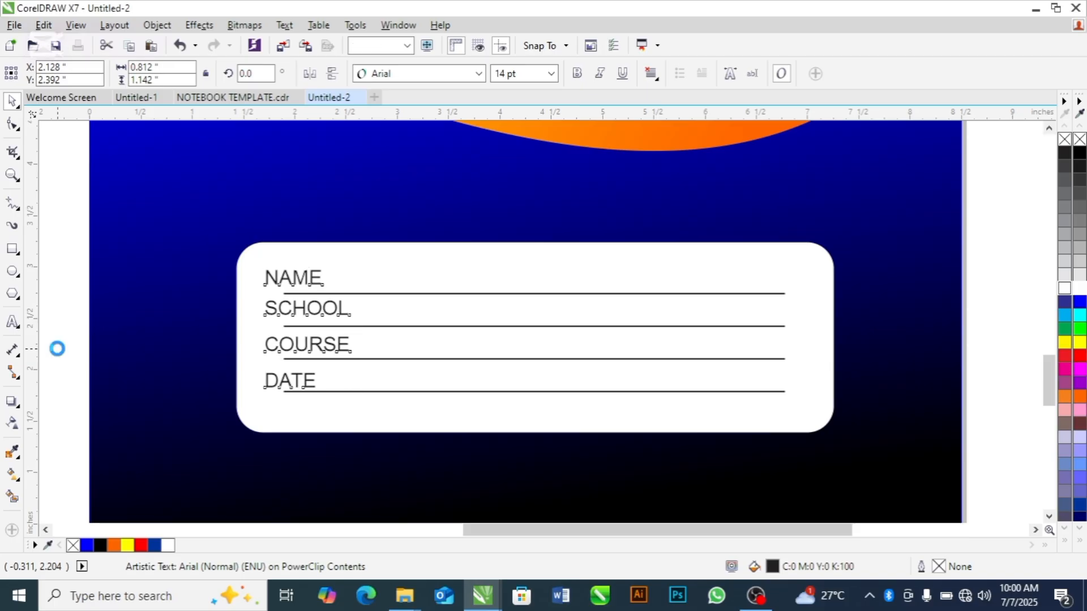
pyautogui.press('Right')
pyautogui.press('Right')
pyautogui.press('Right')
pyautogui.press('Right')
pyautogui.press('Right')
pyautogui.press('Right')
pyautogui.press('Right')
pyautogui.press('Right')
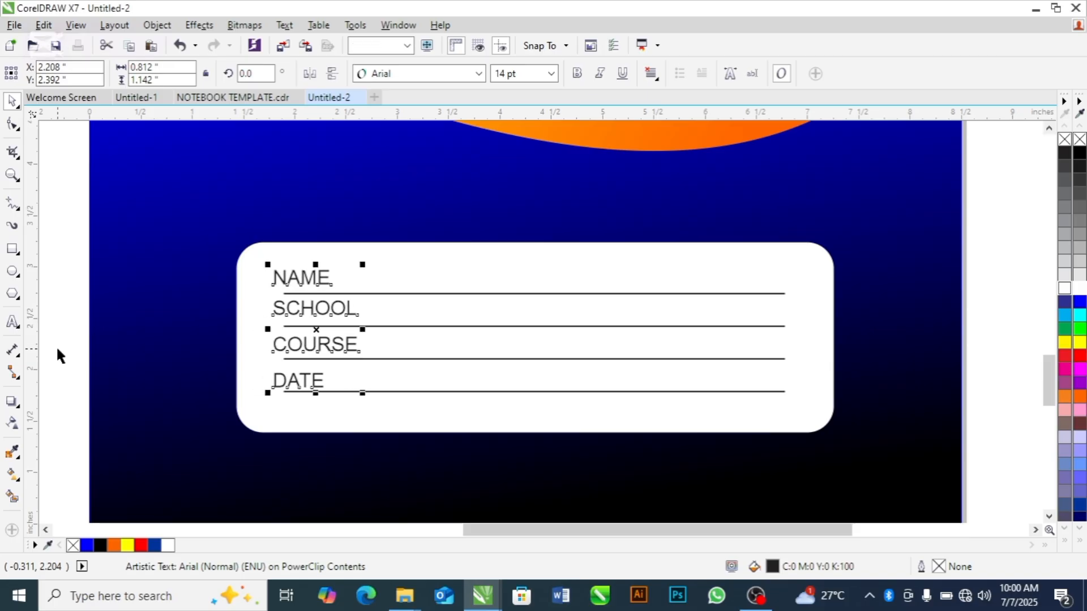
pyautogui.press('Right')
pyautogui.press('Right')
pyautogui.press('Right')
pyautogui.press('Right')
pyautogui.press('Right')
pyautogui.press('Right')
pyautogui.press('Right')
pyautogui.press('Right')
pyautogui.press('Right')
pyautogui.press('Right')
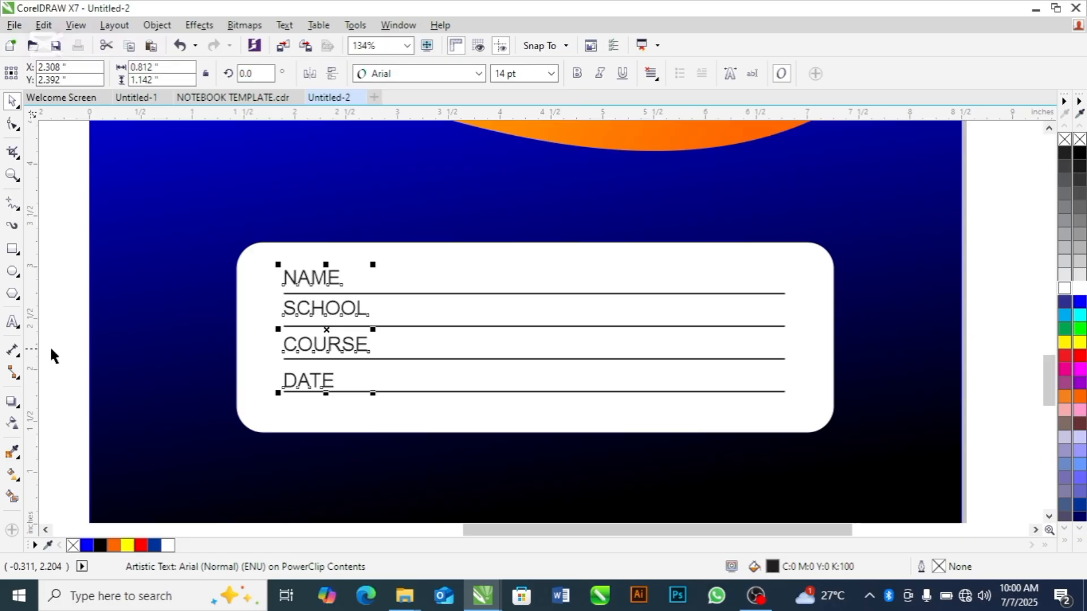
pyautogui.click(56, 318)
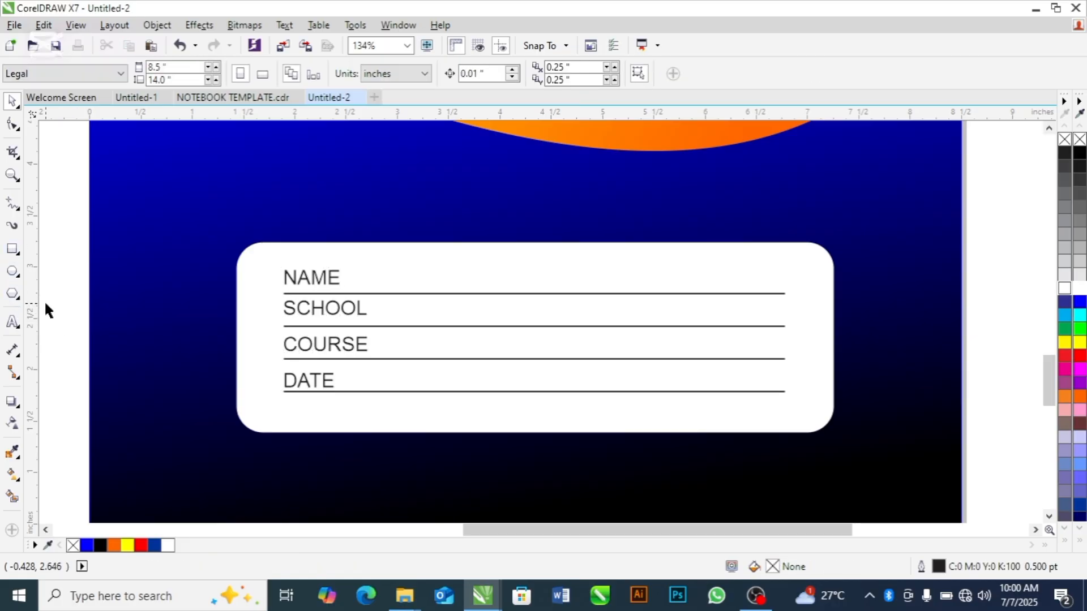
# Leave the PowerClip contents and compare the whole cover with the reference design beside it
pyautogui.scroll(-2, 44, 300)
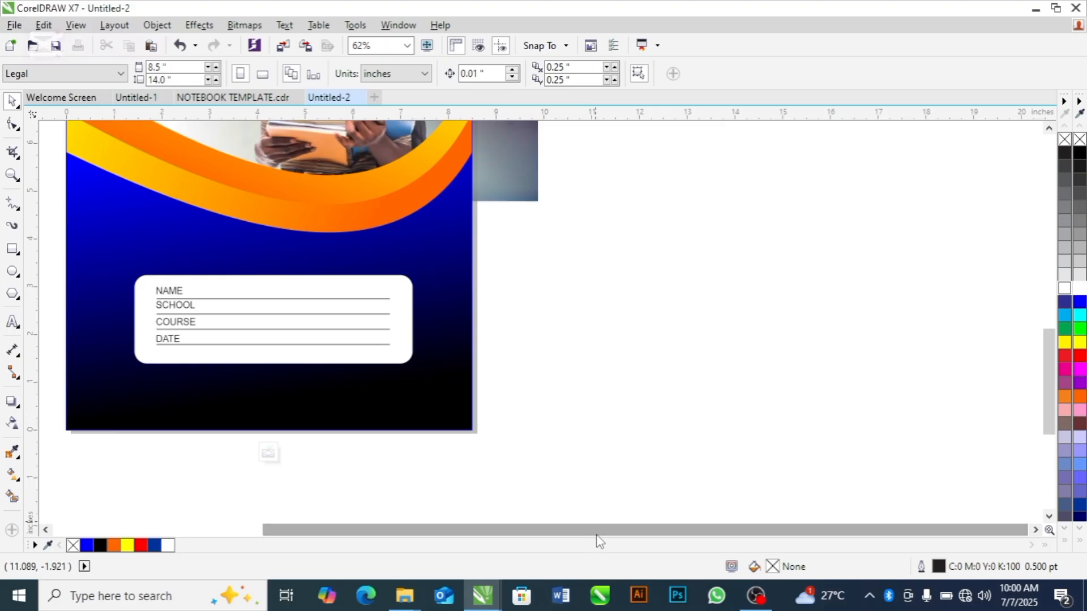
pyautogui.moveTo(584, 534); pyautogui.dragTo(573, 537)
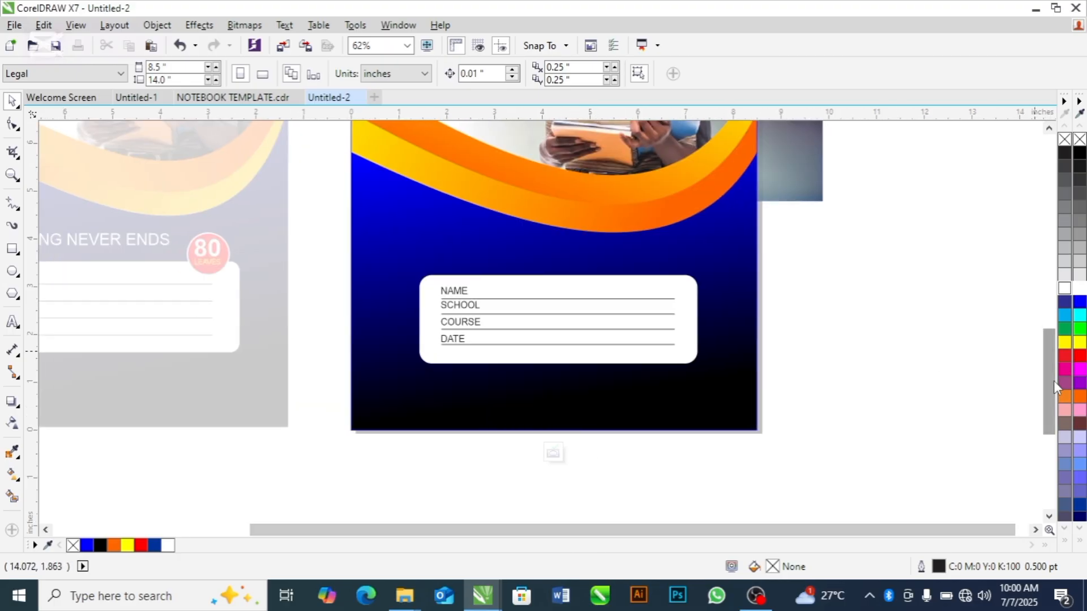
pyautogui.moveTo(1047, 409); pyautogui.dragTo(1045, 366)
pyautogui.press('F3')
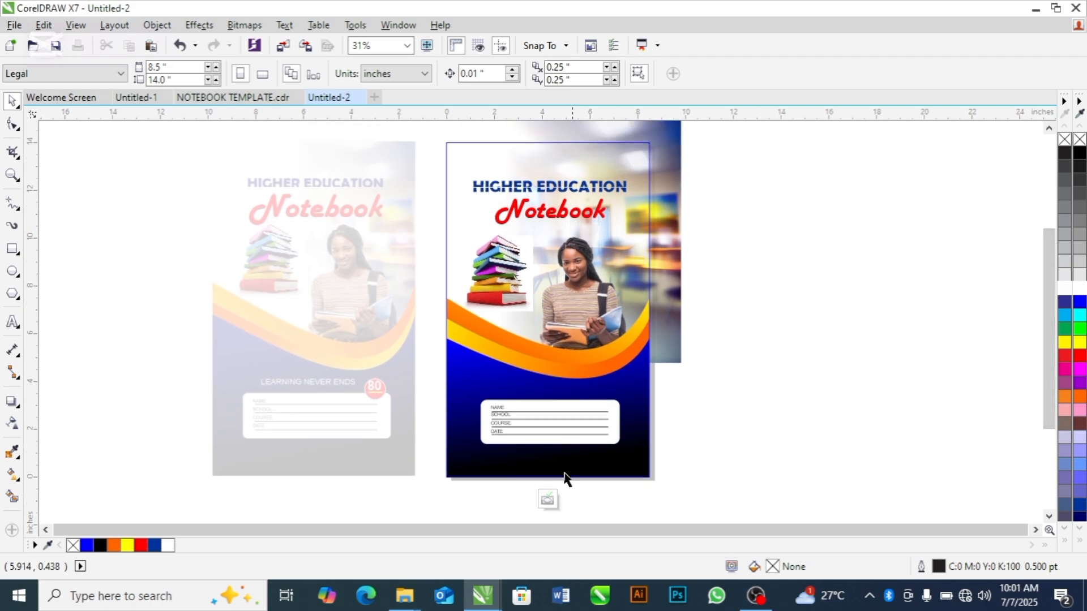
pyautogui.click(820, 382)
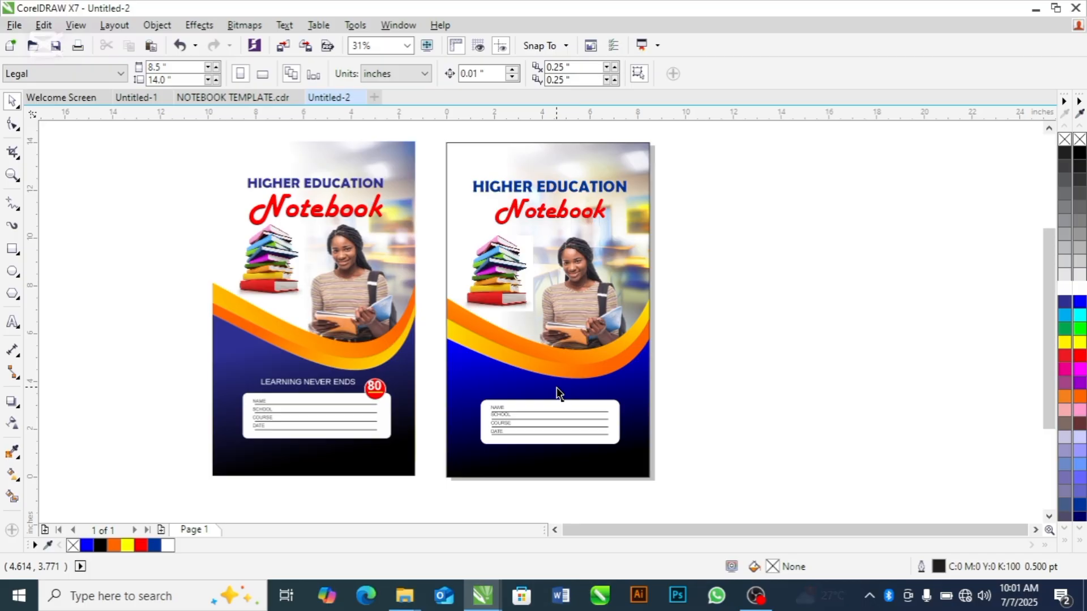
# Reopen the cover's PowerClip contents and draw a circle about 0.83 in across overlapping the white box's upper edge near its right corner
pyautogui.click(583, 391)
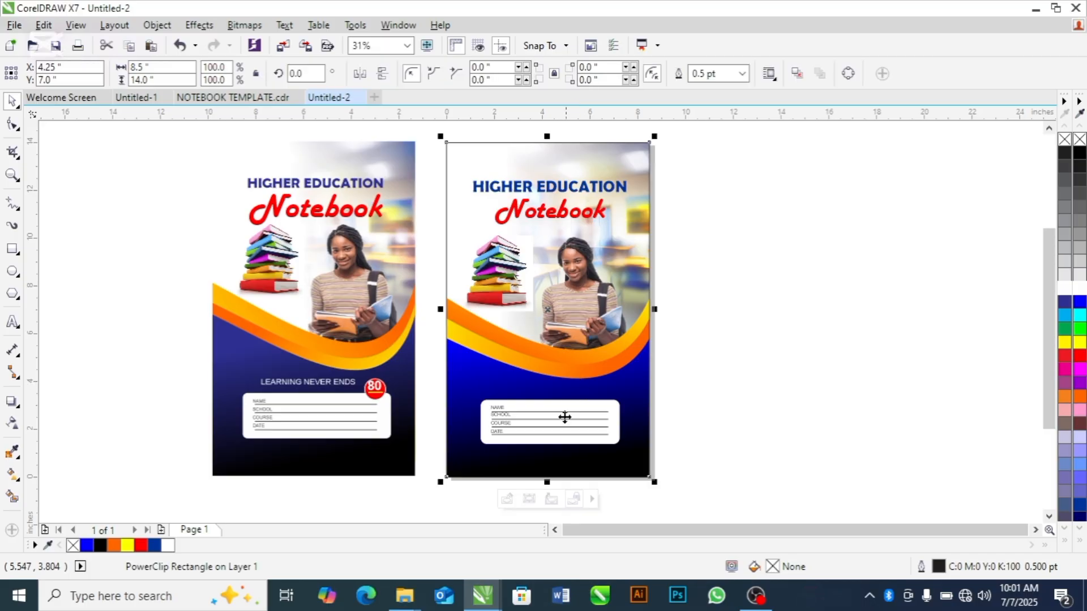
pyautogui.click(507, 499)
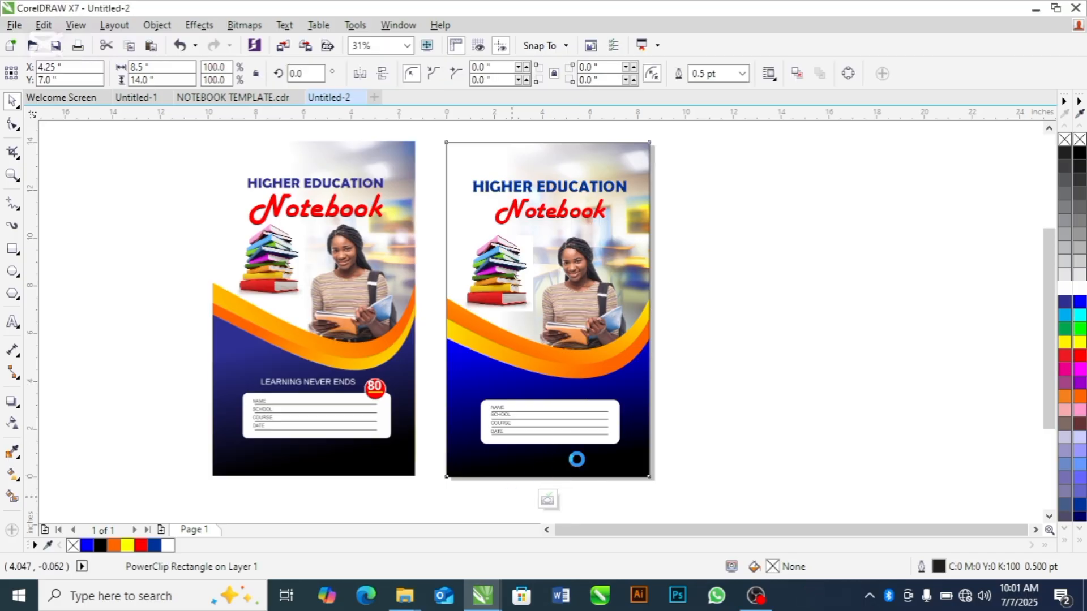
pyautogui.press('x')
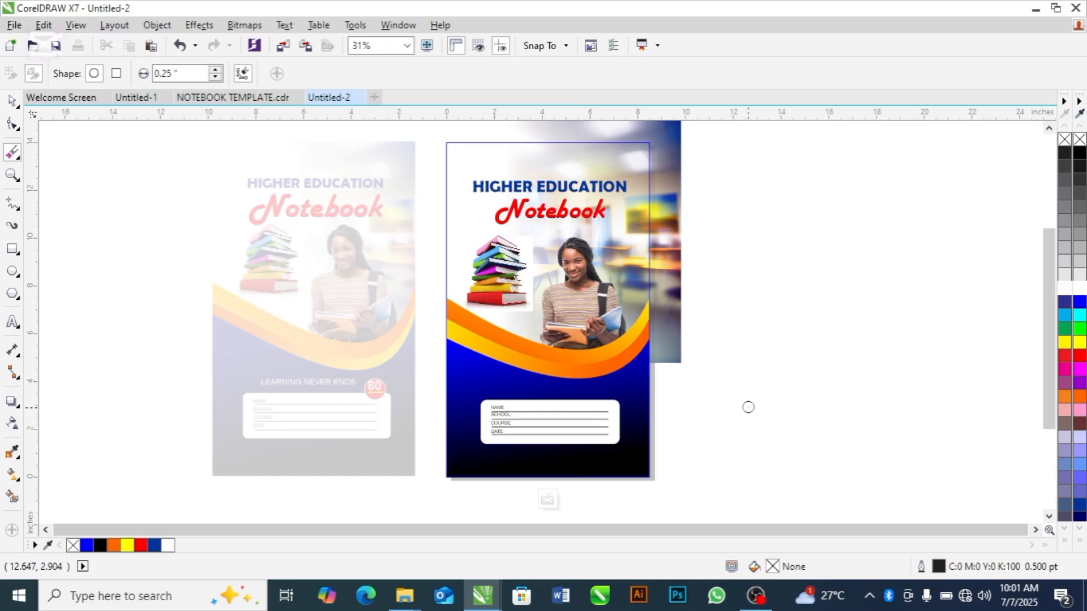
pyautogui.press('z')
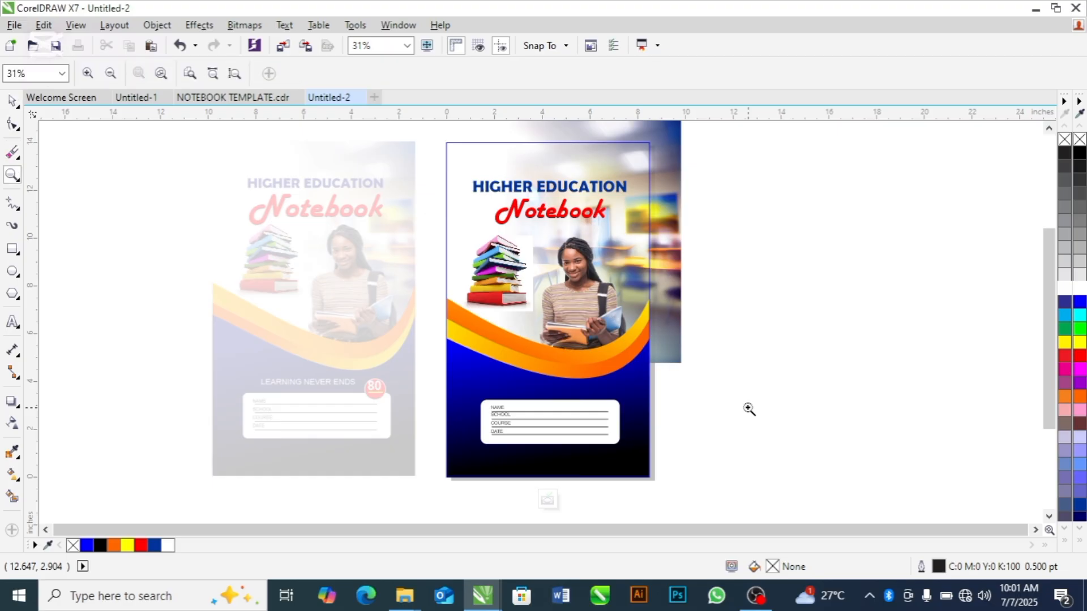
pyautogui.press('space')
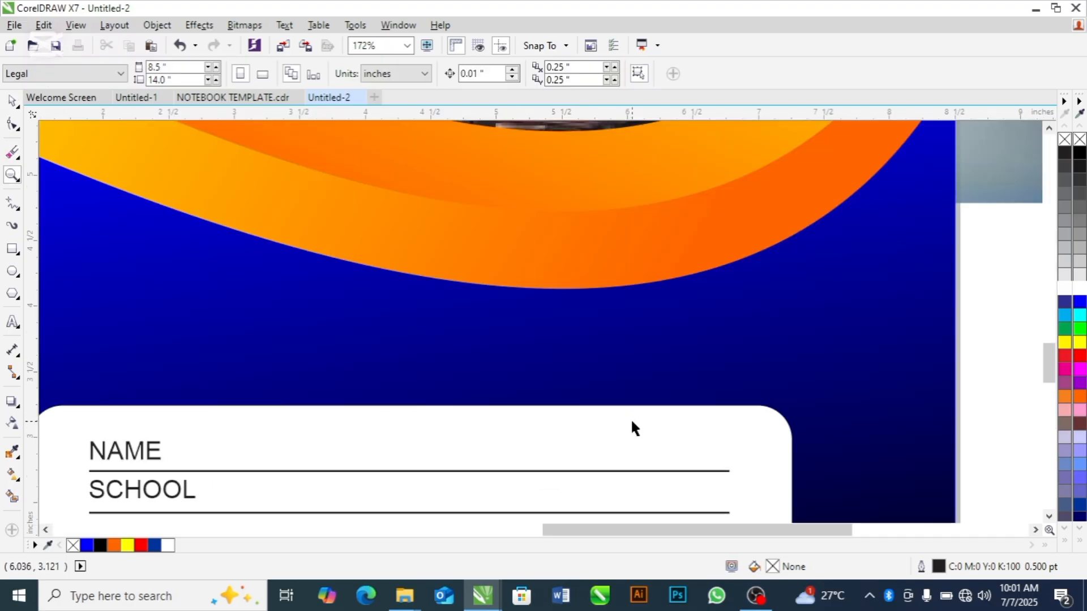
pyautogui.click(12, 270)
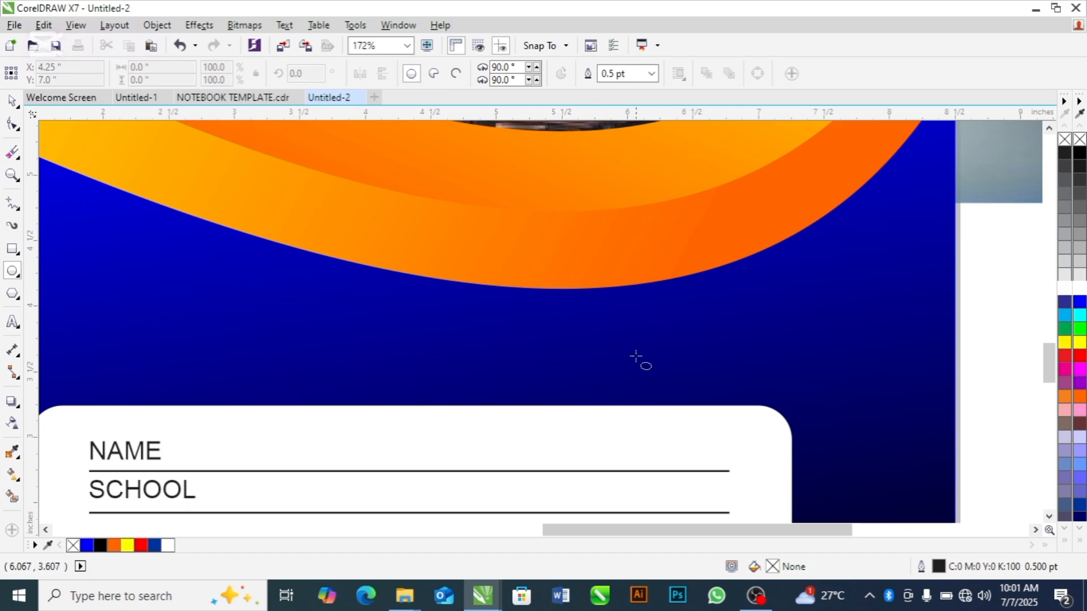
pyautogui.moveTo(635, 347); pyautogui.dragTo(743, 448)
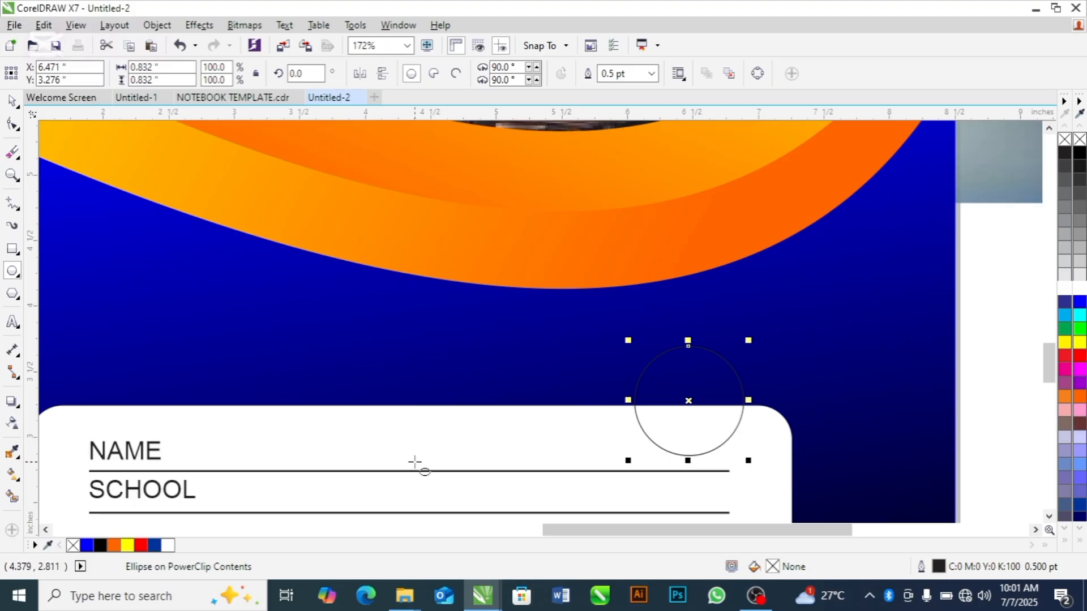
# Fill the circle at the white box's upper edge with red and remove its outline
pyautogui.click(140, 545)
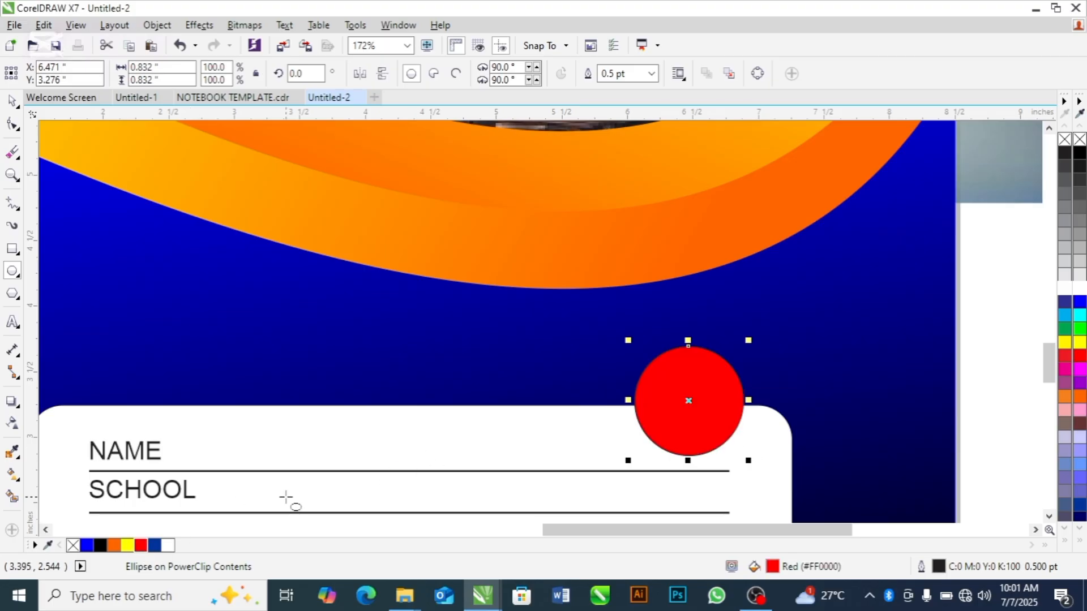
pyautogui.rightClick(73, 547)
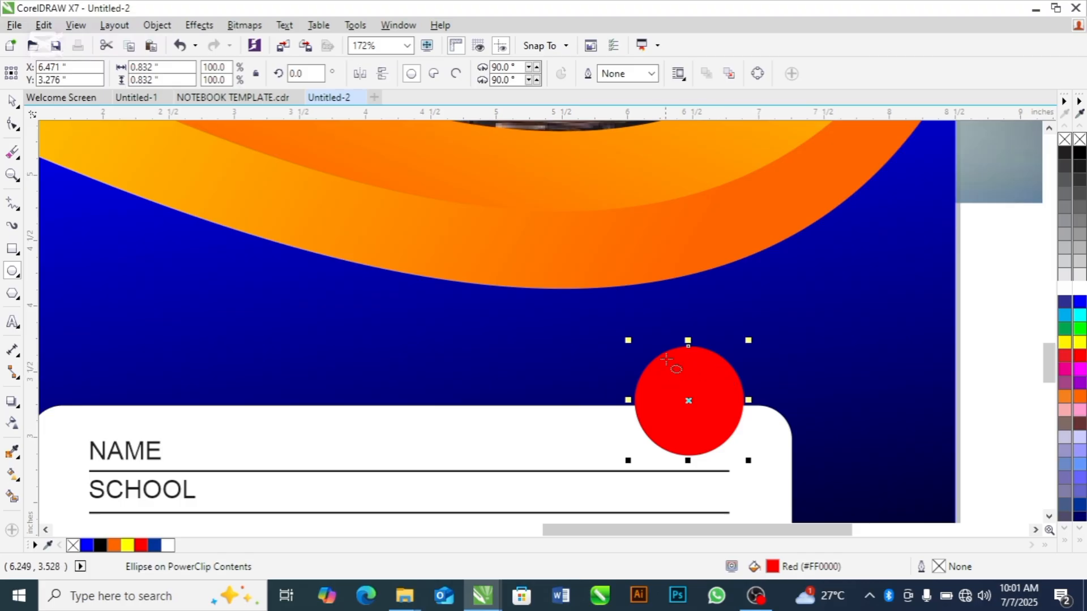
pyautogui.press('space')
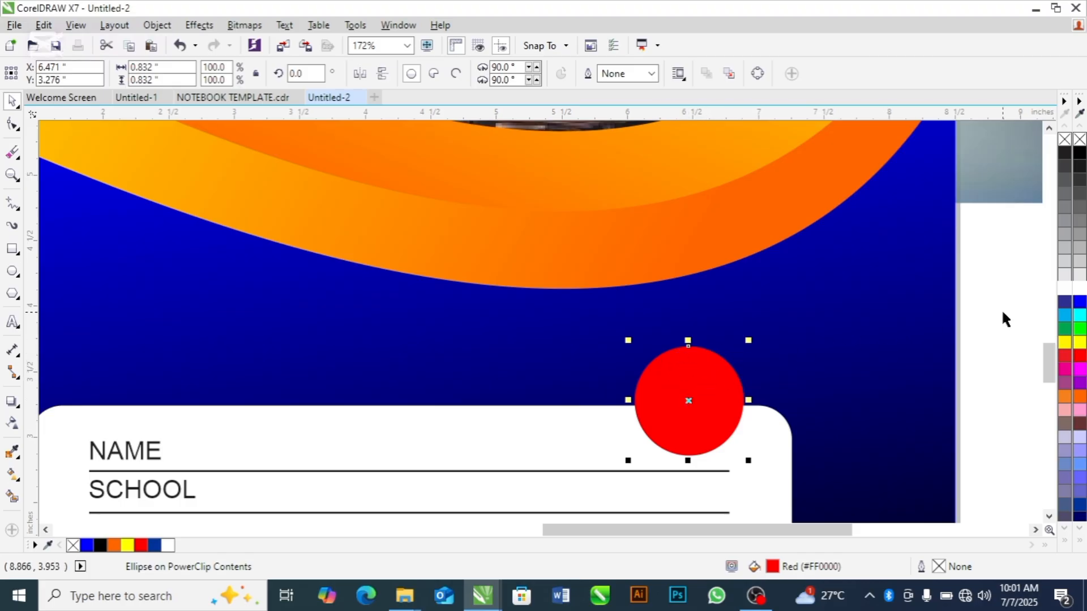
# Give the red circle a white 4.0 pt outline with rounded corners, placed behind the fill
pyautogui.rightClick(1079, 290)
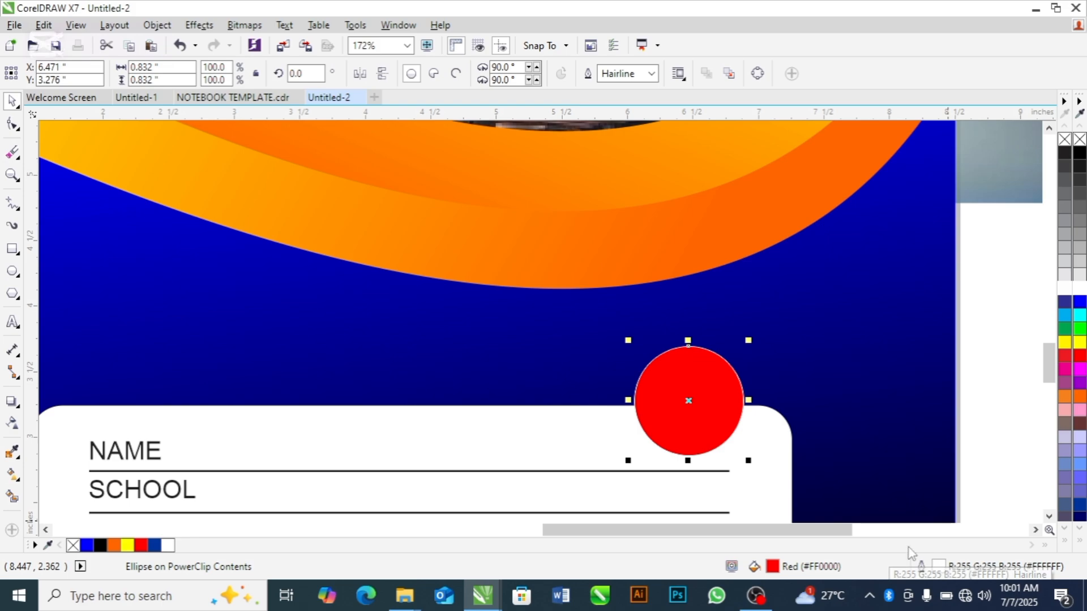
pyautogui.doubleClick(937, 568)
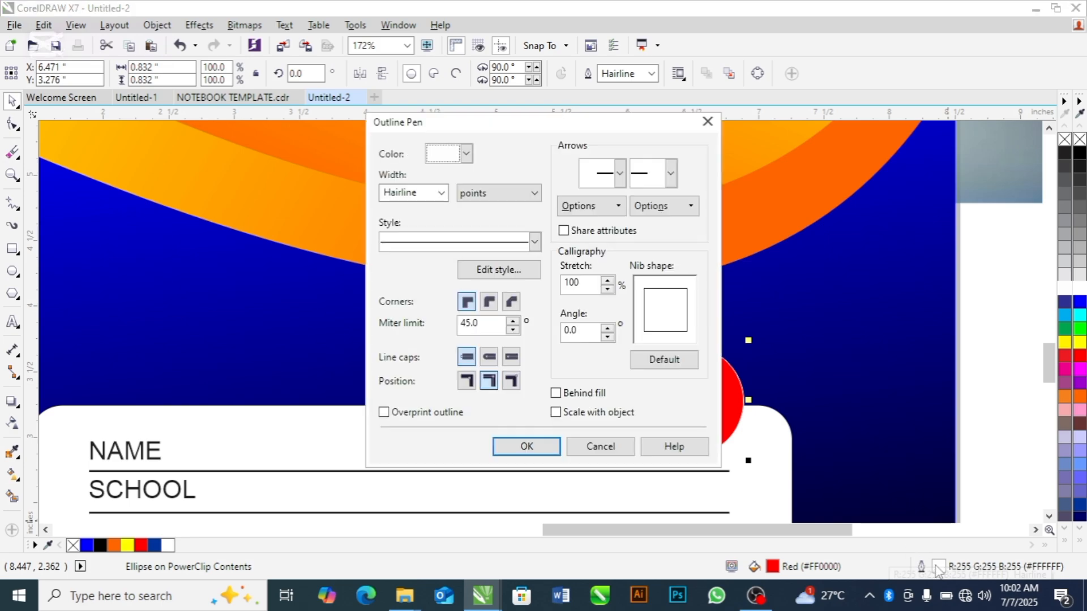
pyautogui.click(442, 194)
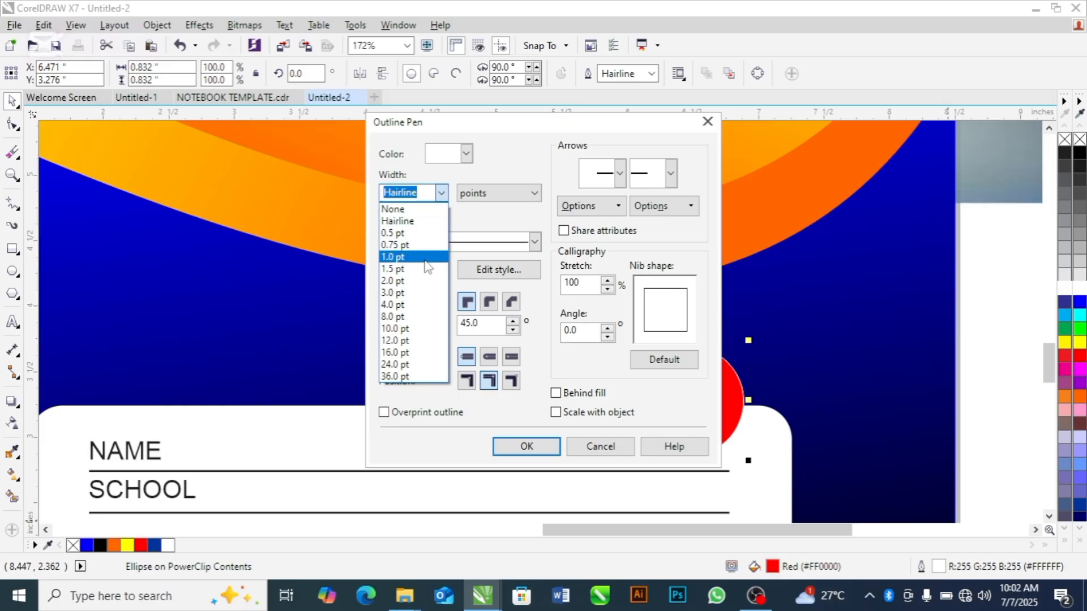
pyautogui.click(395, 307)
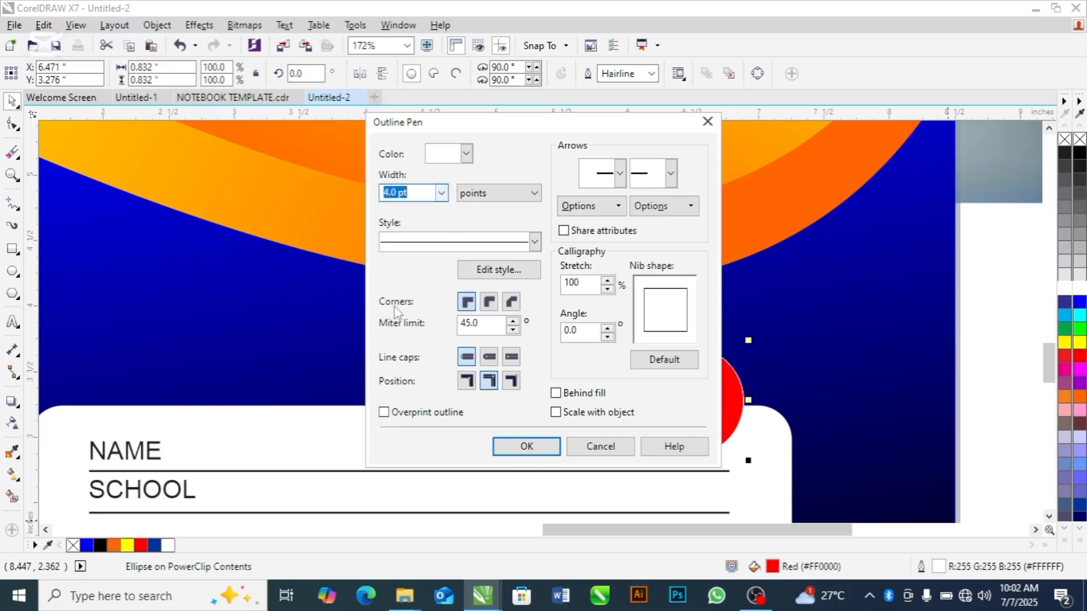
pyautogui.click(491, 303)
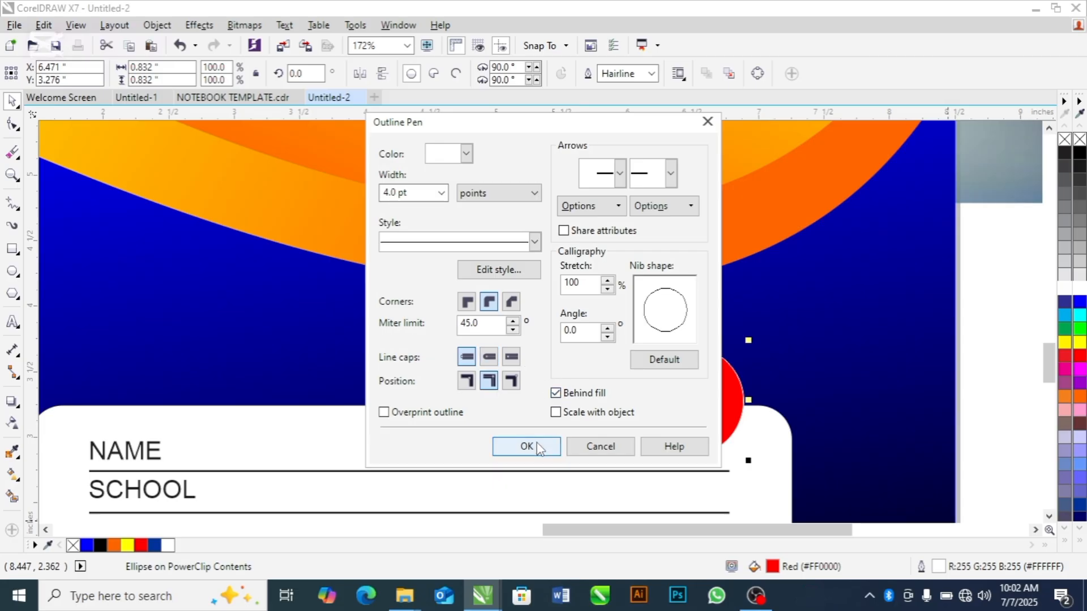
pyautogui.click(521, 450)
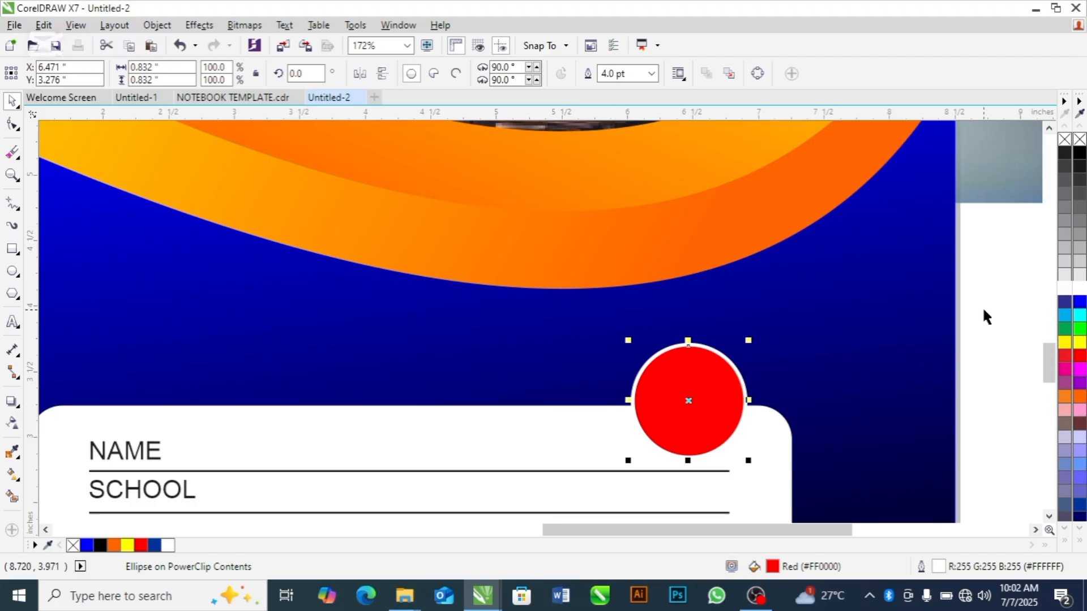
pyautogui.click(983, 310)
# Add the artistic text "80" with "LEAVES" on a second line over the blue area above the white box
pyautogui.click(714, 412)
pyautogui.click(12, 322)
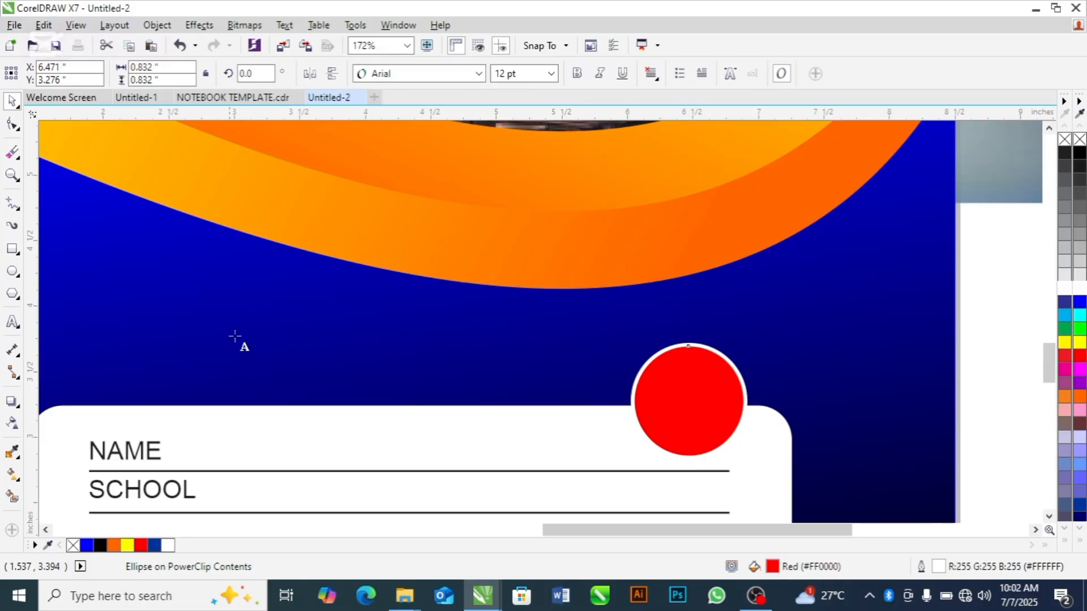
pyautogui.click(241, 337)
pyautogui.write('8')
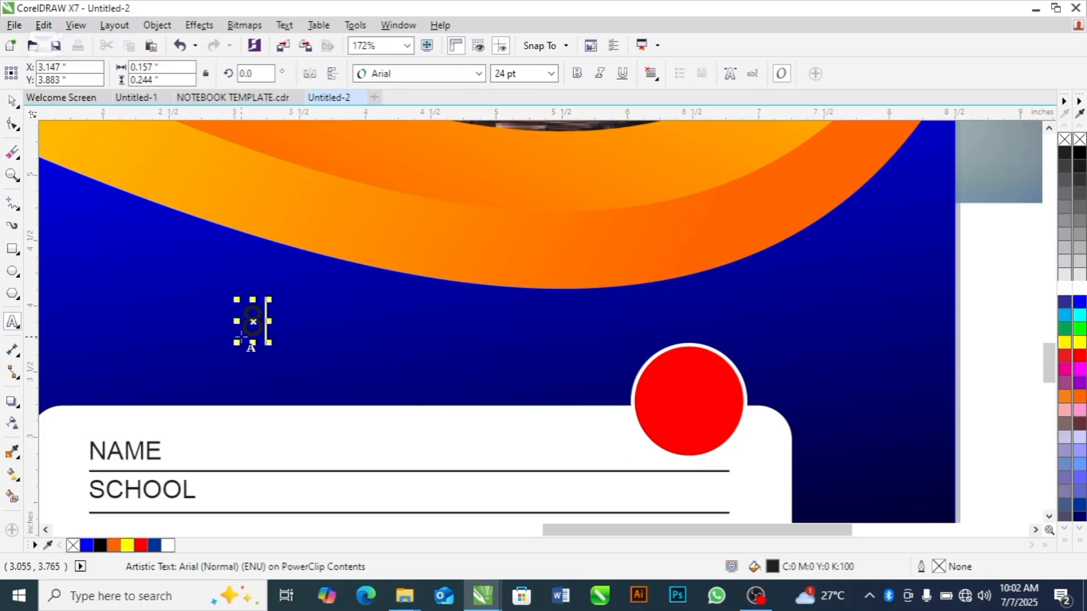
pyautogui.write('0')
pyautogui.press('Return')
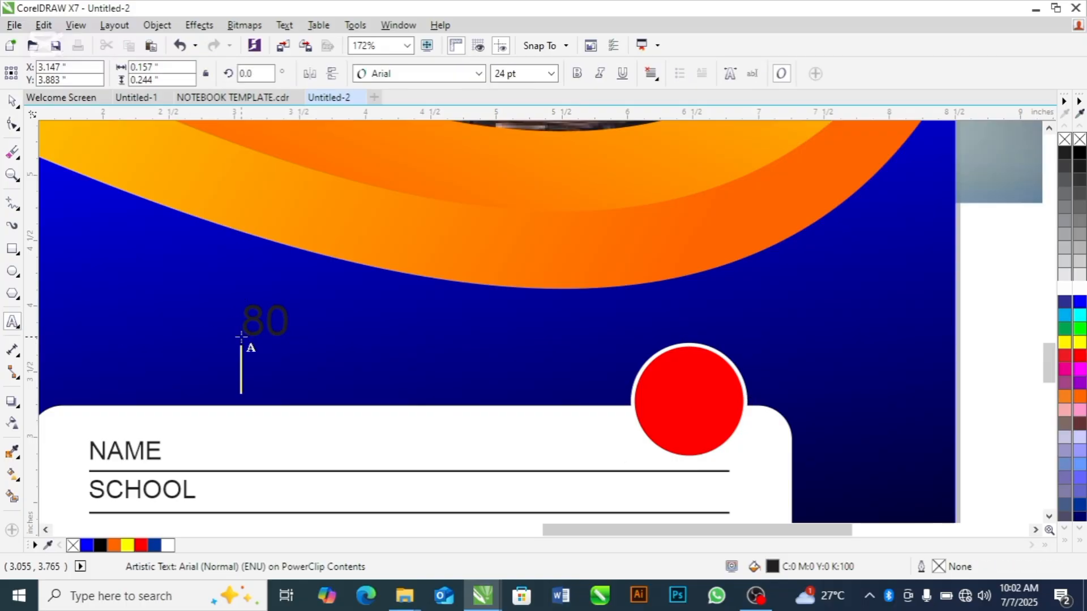
pyautogui.write('LEA')
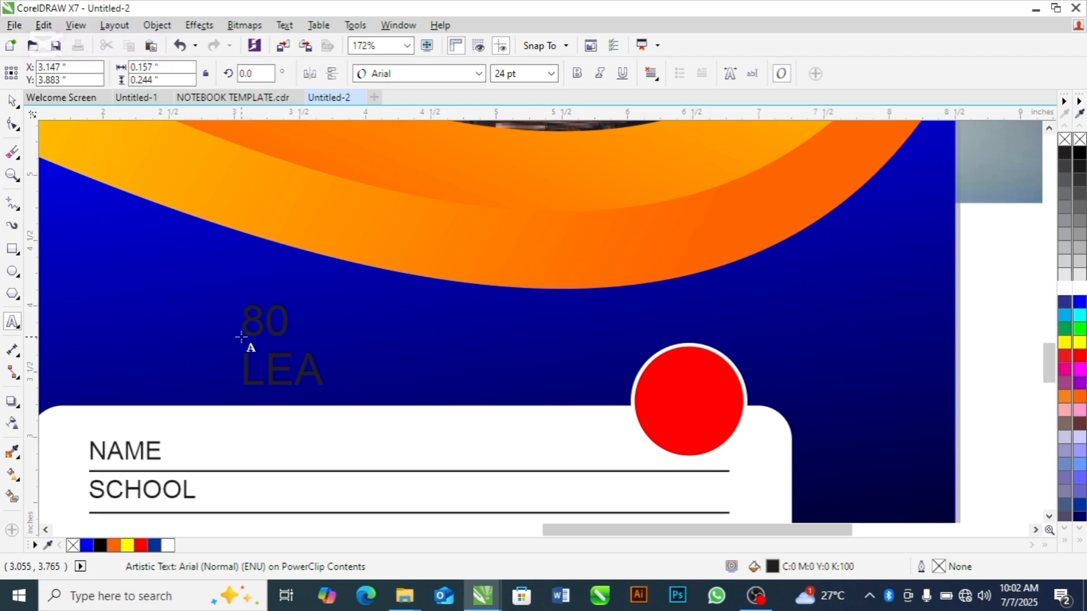
pyautogui.write('VED')
pyautogui.press('BackSpace')
pyautogui.write('S')
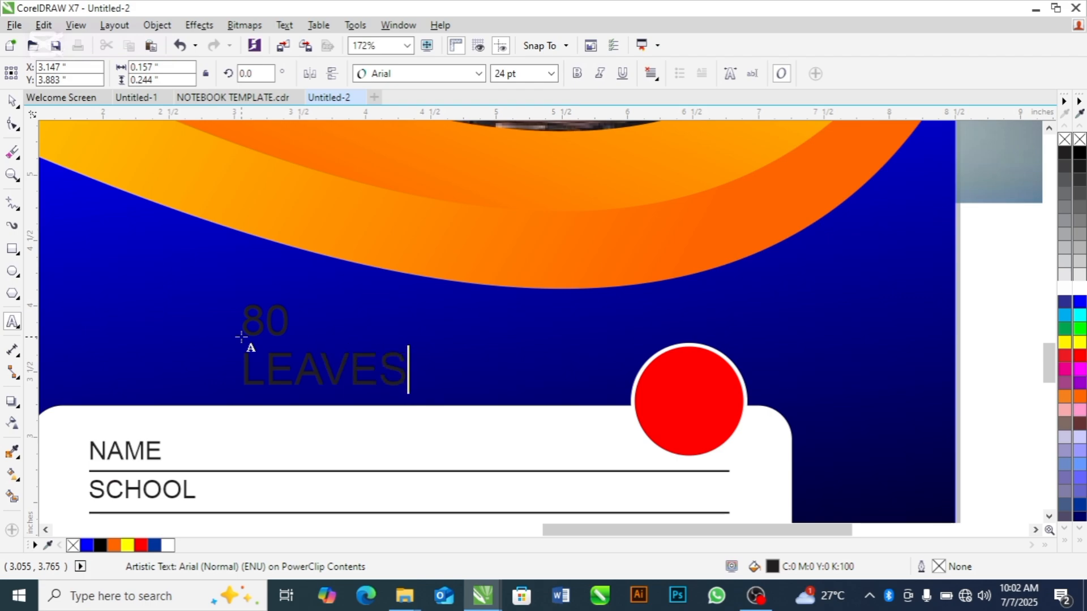
# Colour both lines of the 80 LEAVES text white
pyautogui.hotkey('ctrl', 'a')
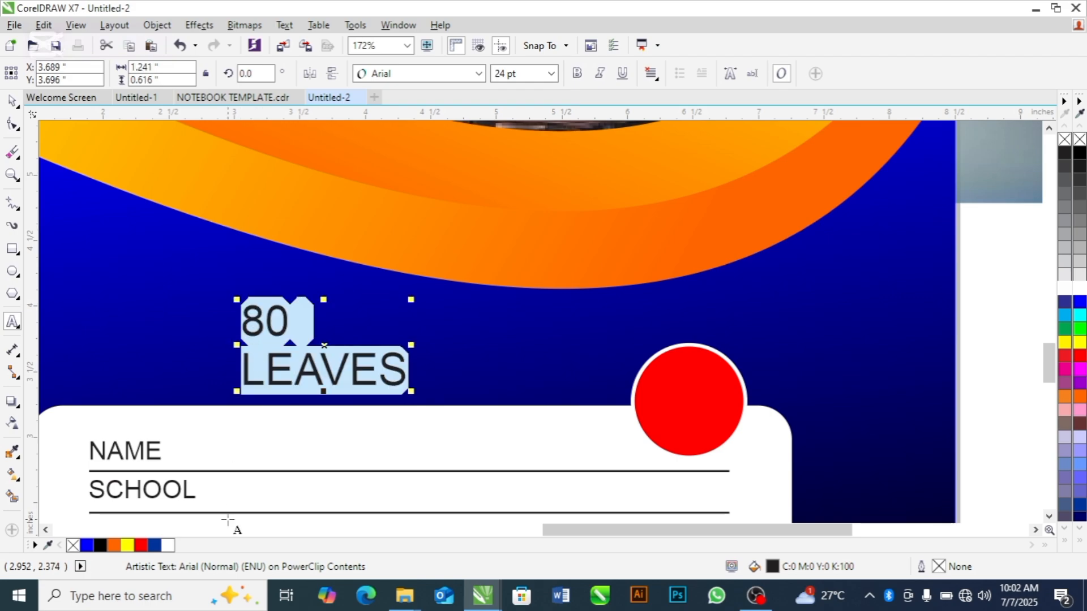
pyautogui.click(170, 543)
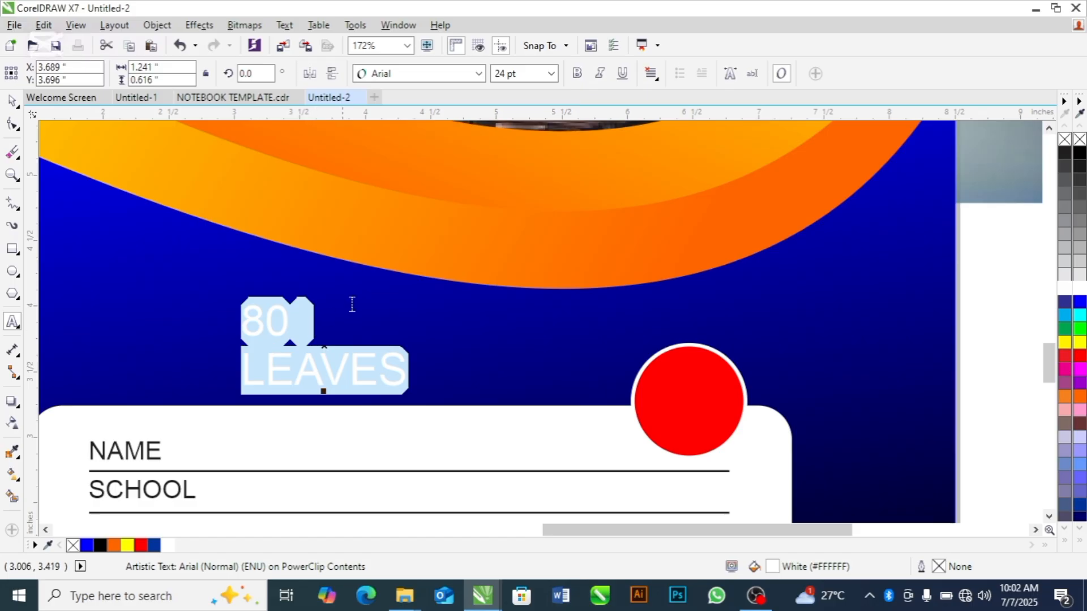
pyautogui.click(380, 301)
# Break the two text lines apart and place the 80 in the red circle's upper half, bold and enlarged to about 29.5 pt
pyautogui.click(281, 319)
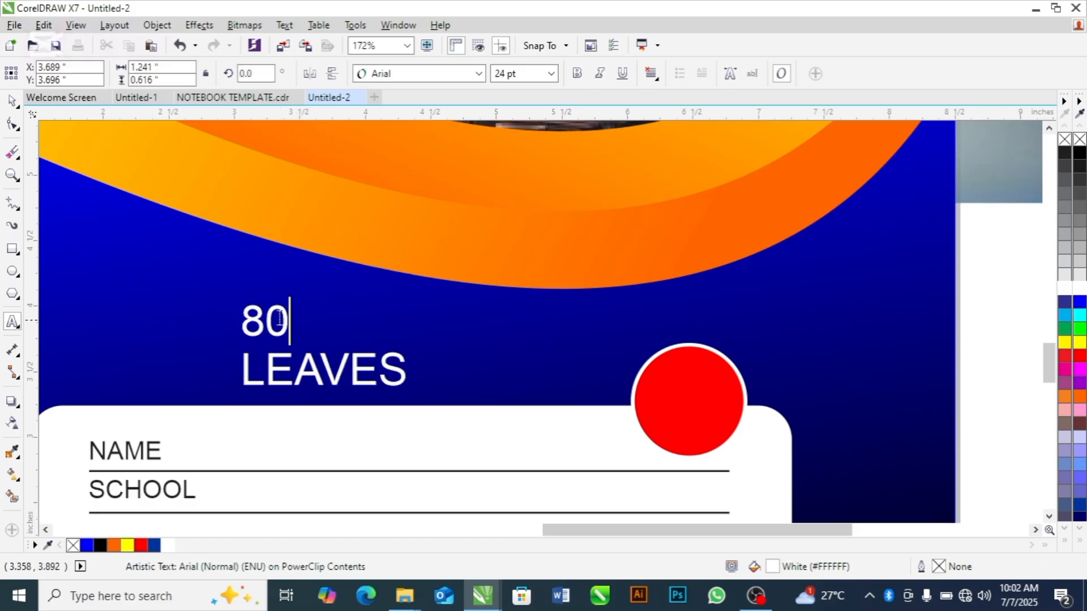
pyautogui.click(274, 321)
pyautogui.hotkey('ctrl', 'space')
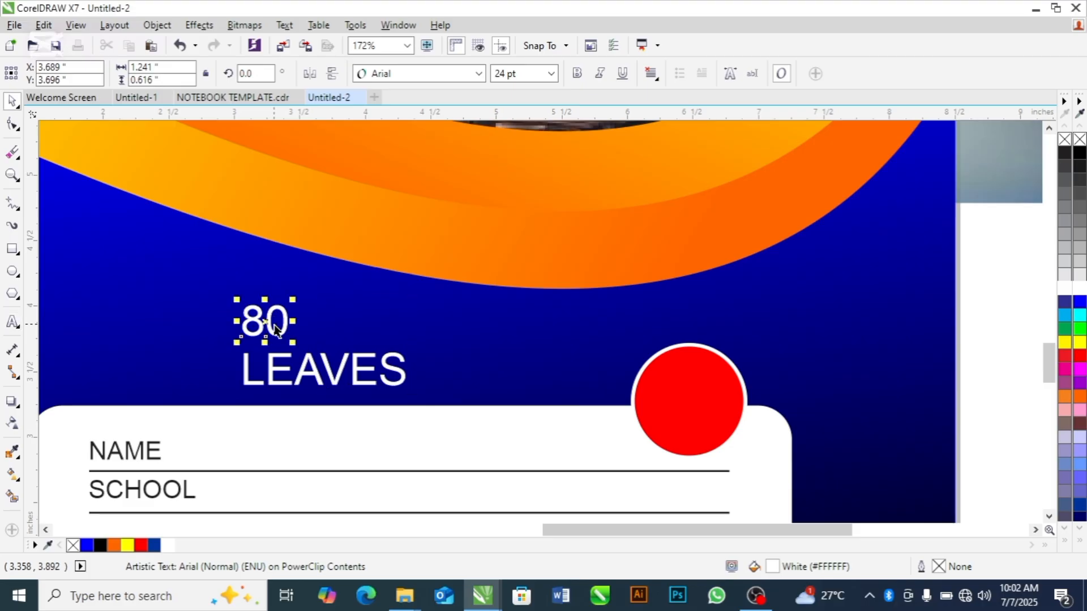
pyautogui.moveTo(274, 321); pyautogui.dragTo(698, 382)
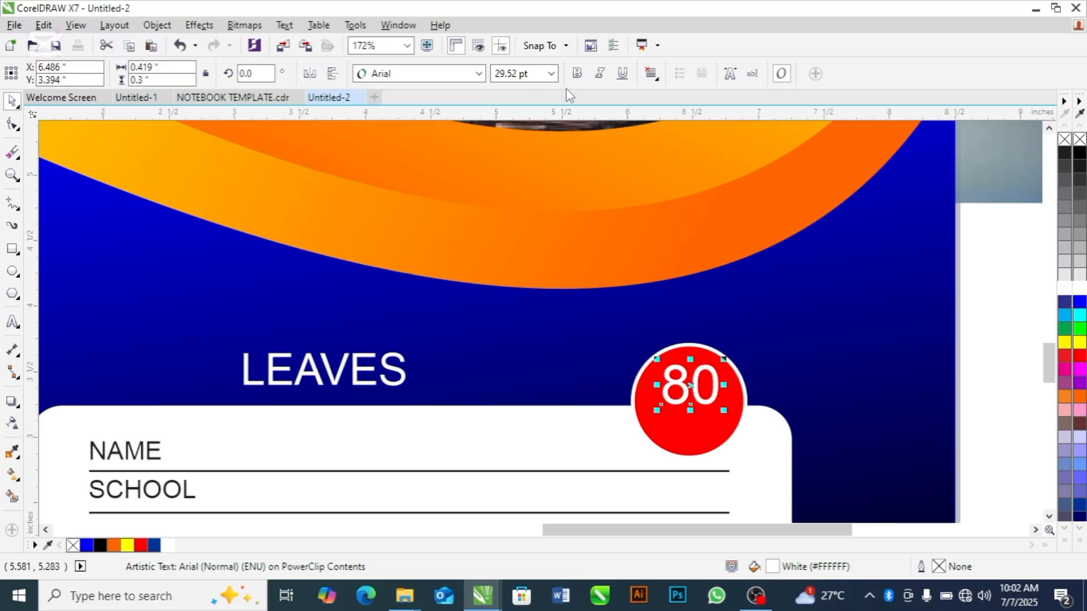
pyautogui.click(577, 73)
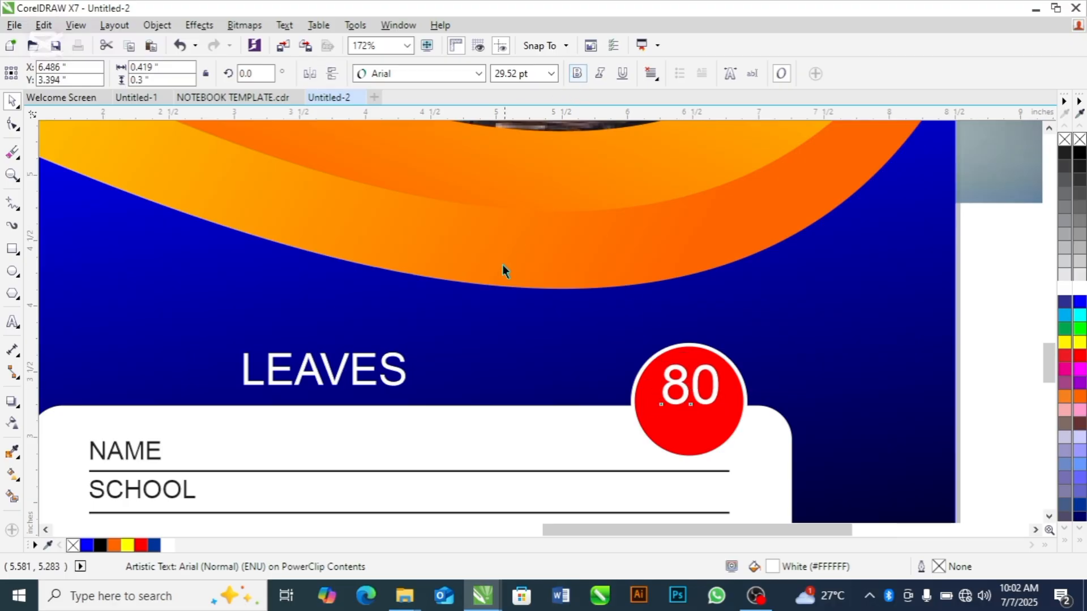
# Shrink LEAVES to about 11.2 pt and place it inside the red circle directly under the 80
pyautogui.click(357, 376)
pyautogui.moveTo(408, 355); pyautogui.dragTo(374, 361)
pyautogui.moveTo(286, 376); pyautogui.dragTo(695, 427)
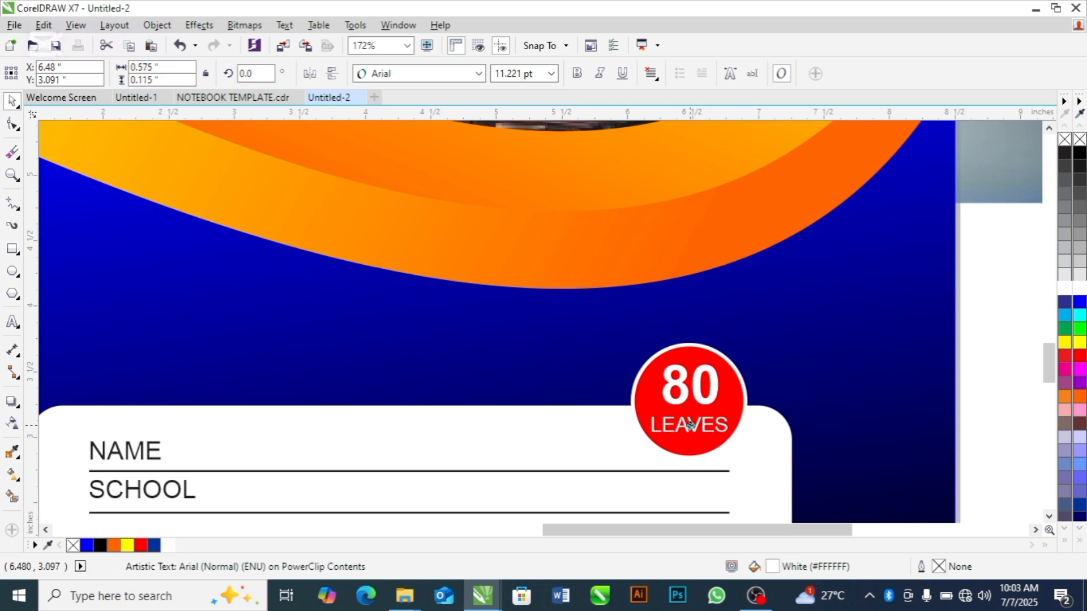
# Enlarge the 80 slightly and centre it horizontally over LEAVES
pyautogui.click(684, 403)
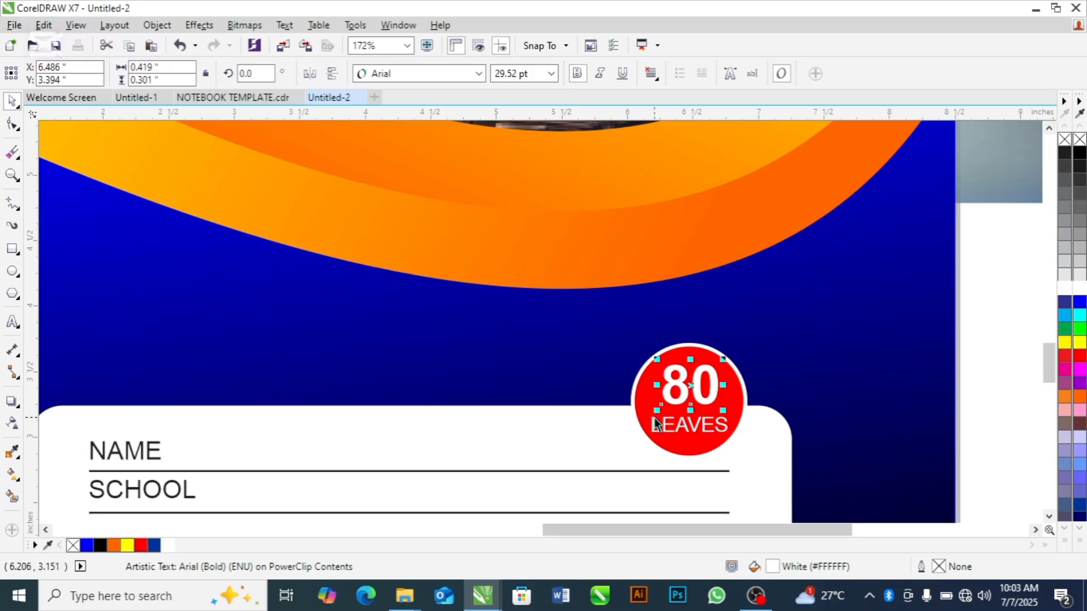
pyautogui.moveTo(658, 408); pyautogui.dragTo(655, 418)
pyautogui.keyDown('shift'); pyautogui.click(688, 429); pyautogui.keyUp('shift')
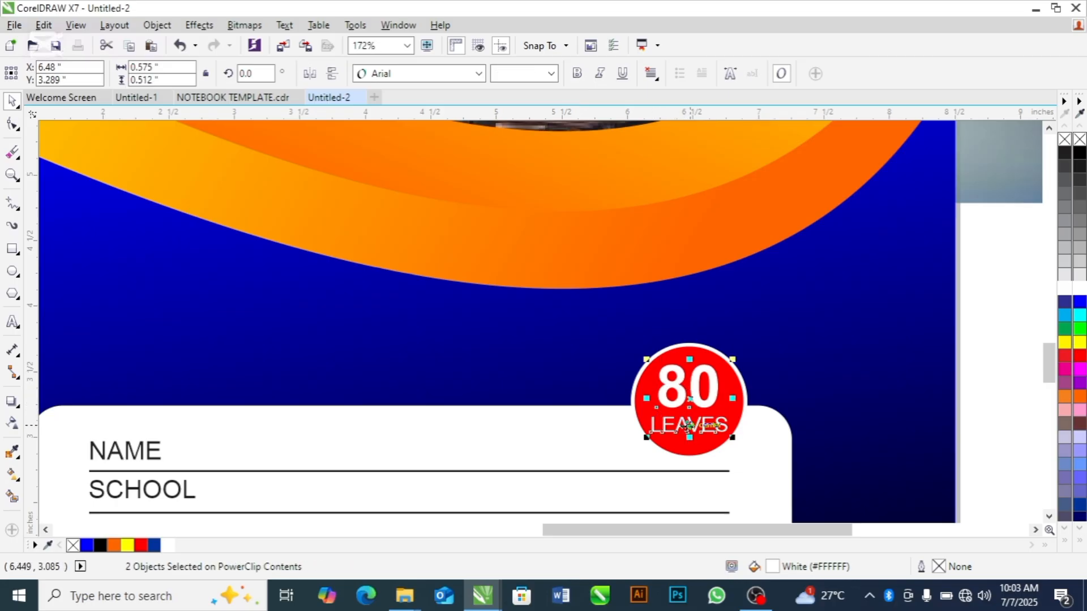
pyautogui.press('c')
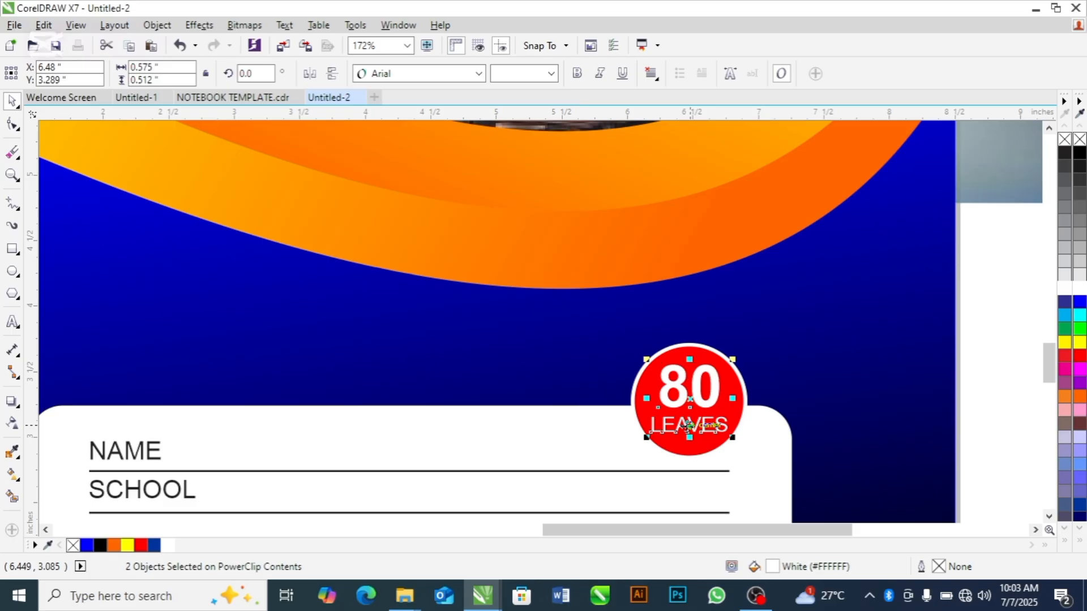
pyautogui.click(1011, 346)
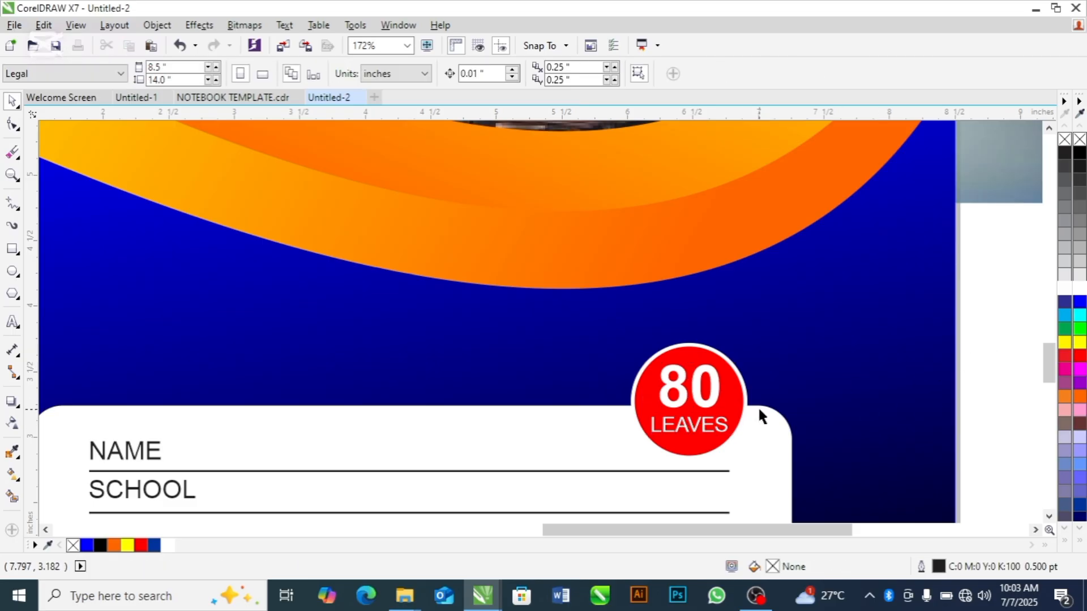
# Colour the word LEAVES in the badge yellow
pyautogui.click(707, 436)
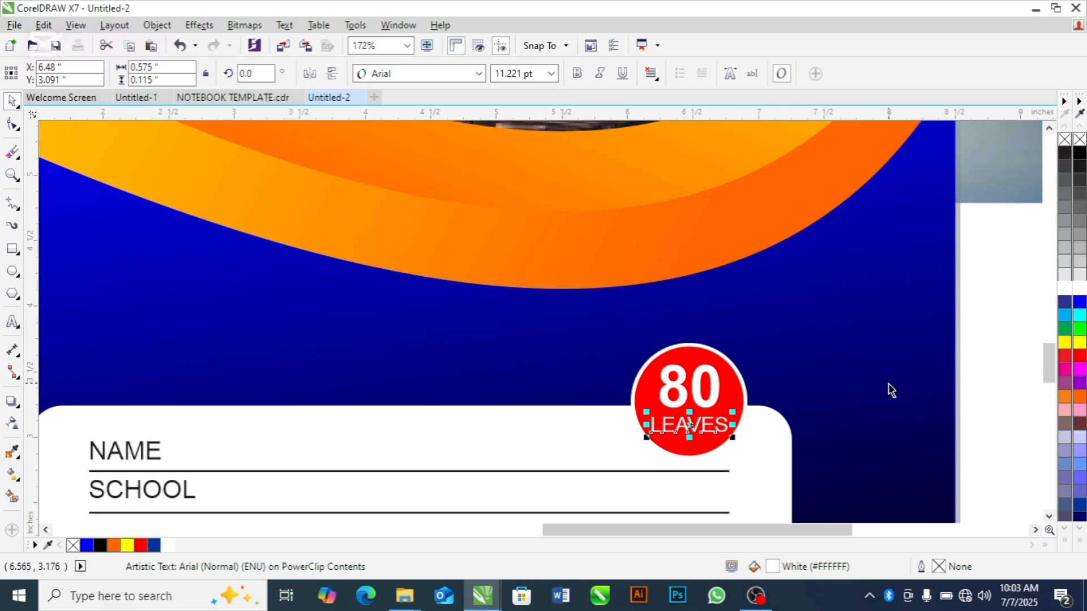
pyautogui.click(128, 546)
pyautogui.click(991, 352)
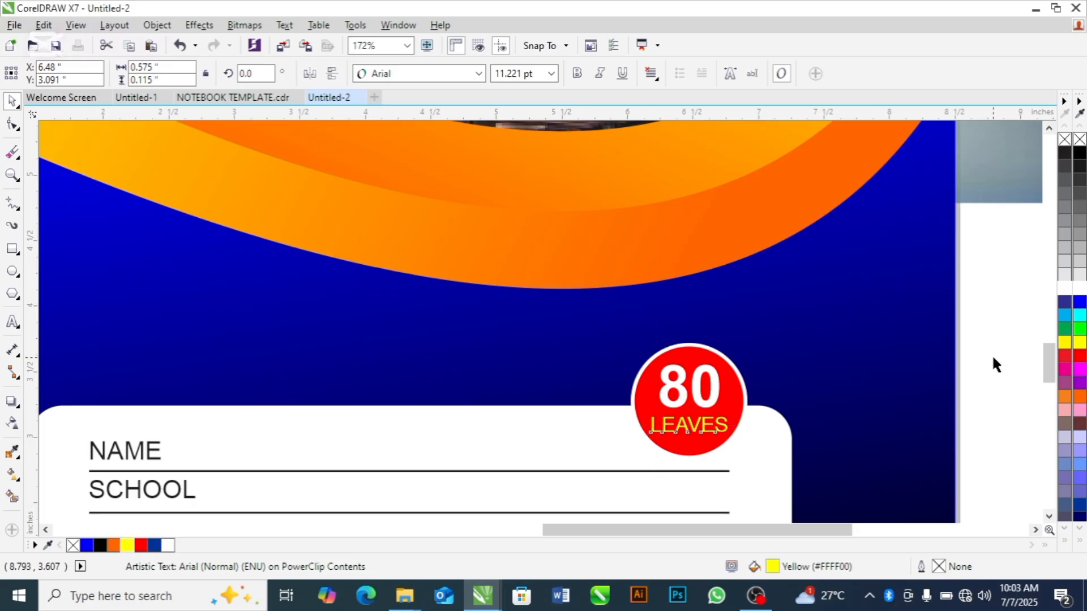
# Add the artistic text "LEARNING NEVER END" on the blue area above the white details box
pyautogui.click(12, 321)
pyautogui.click(138, 341)
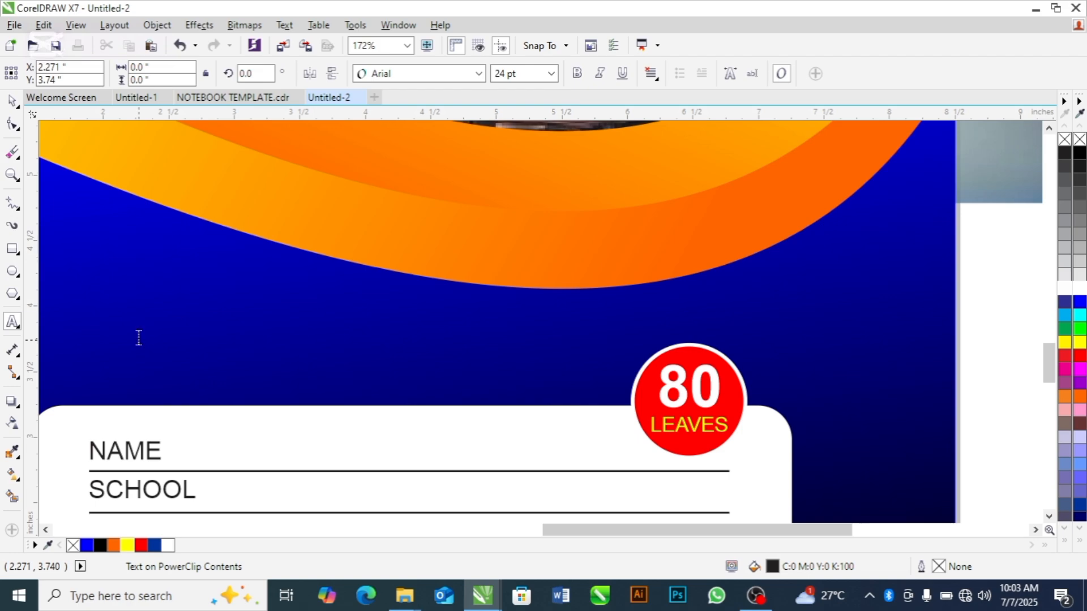
pyautogui.write('LEAR')
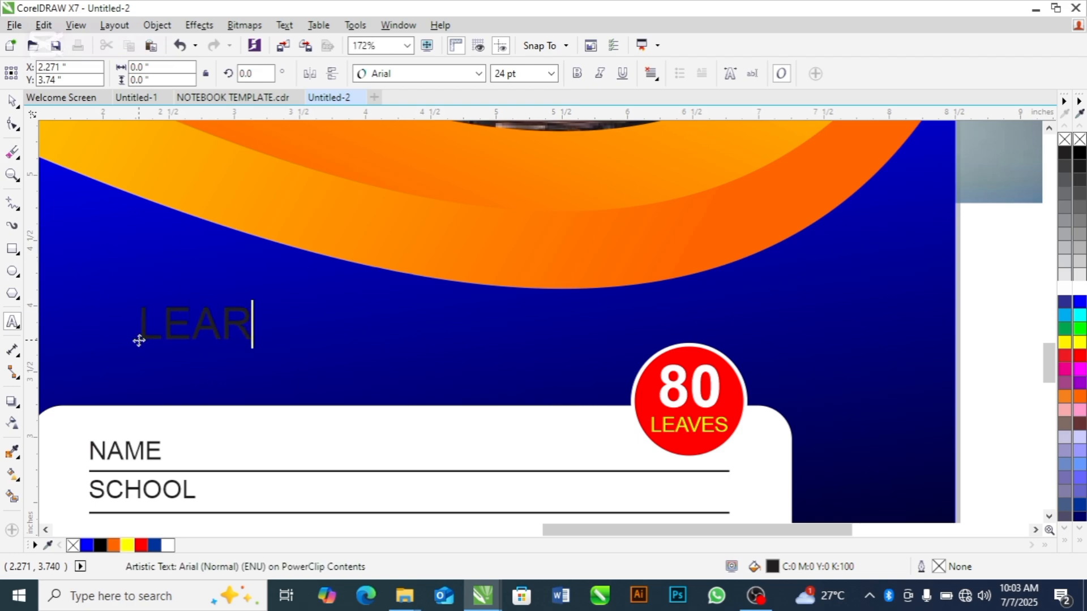
pyautogui.write('NING')
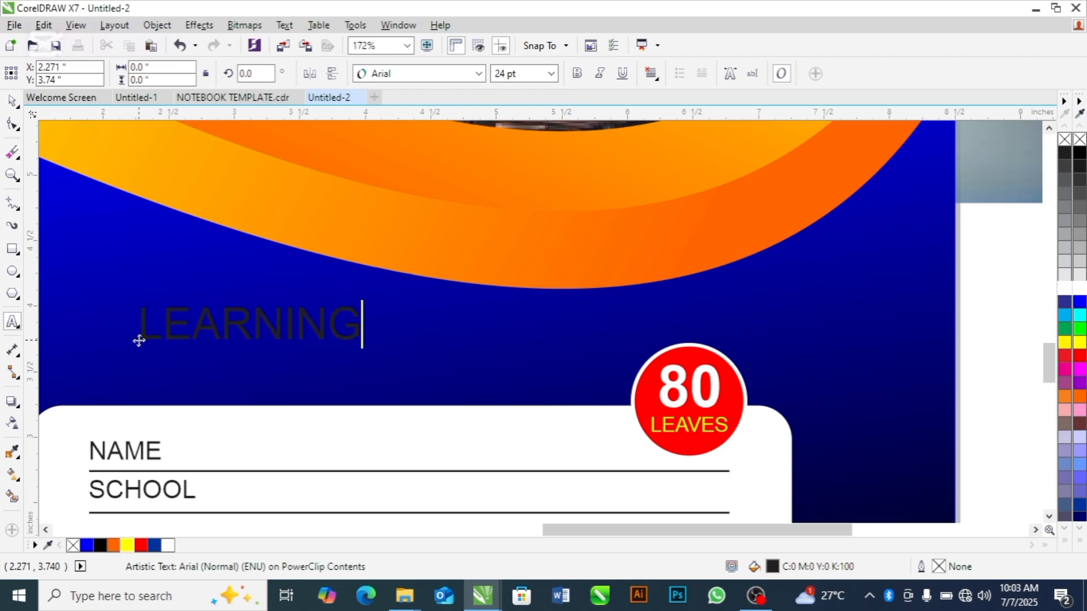
pyautogui.write(' N')
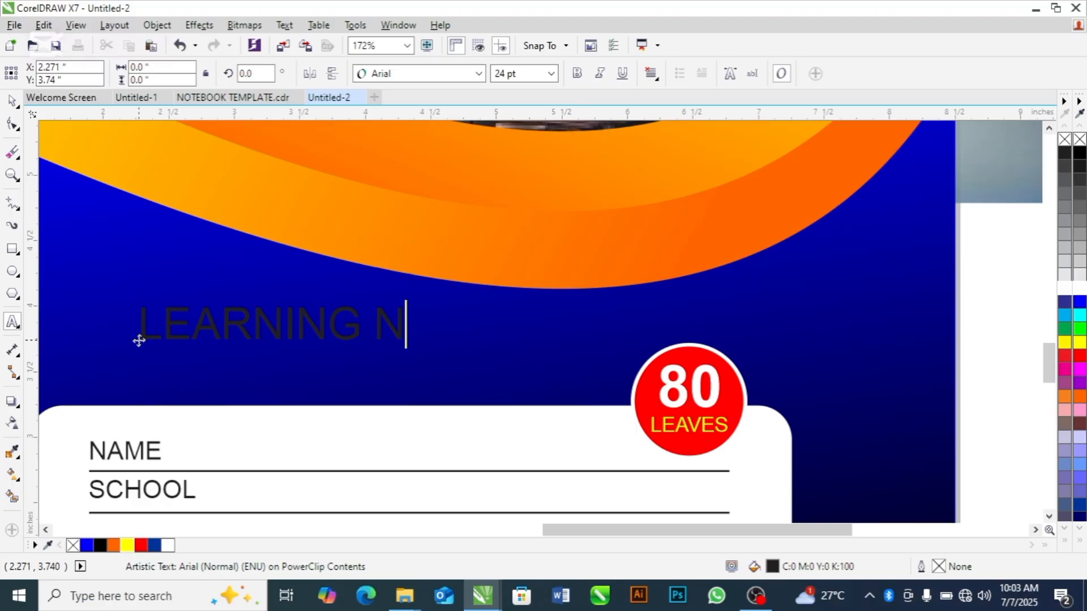
pyautogui.write('ES')
pyautogui.press('BackSpace')
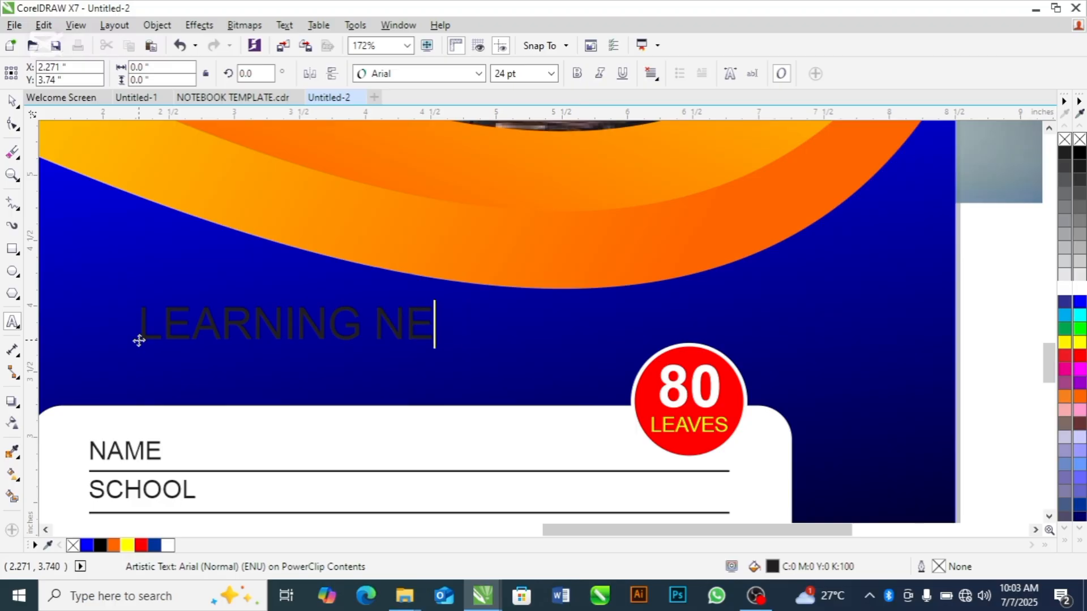
pyautogui.write('VER')
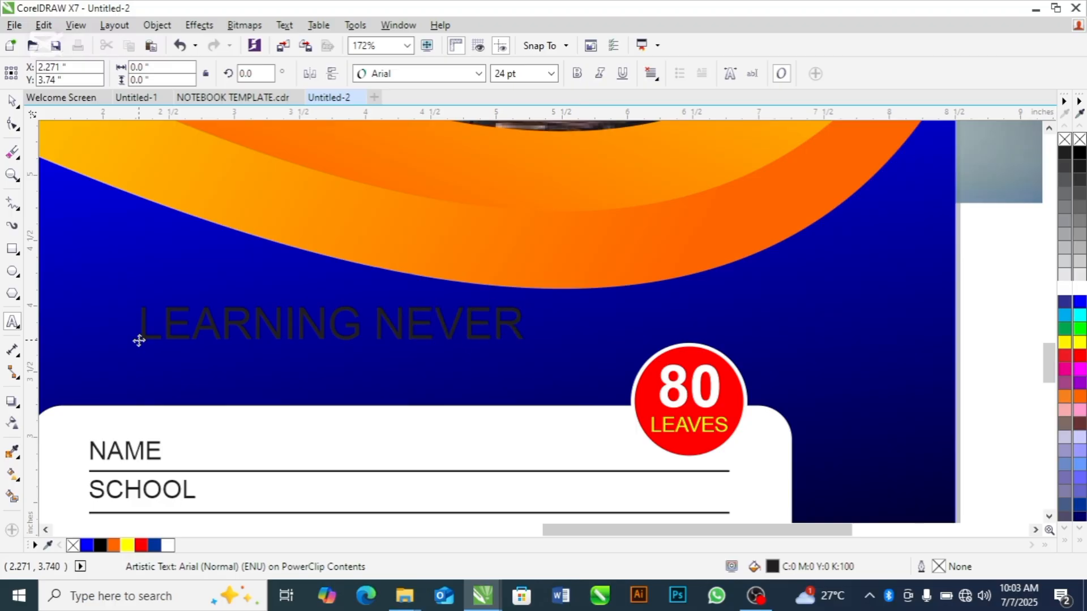
pyautogui.write(' EN')
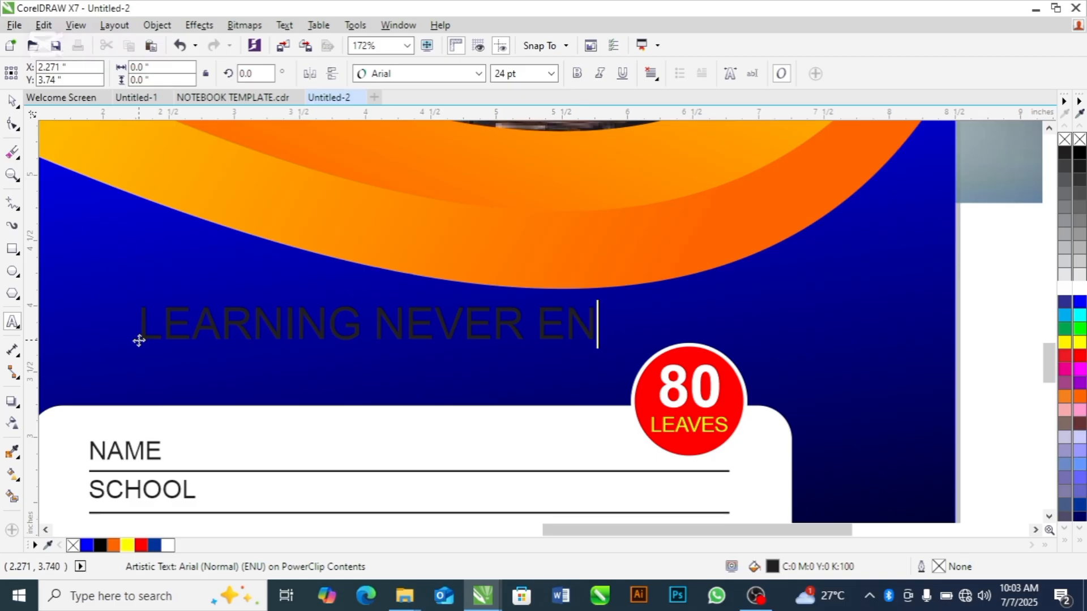
pyautogui.write('D')
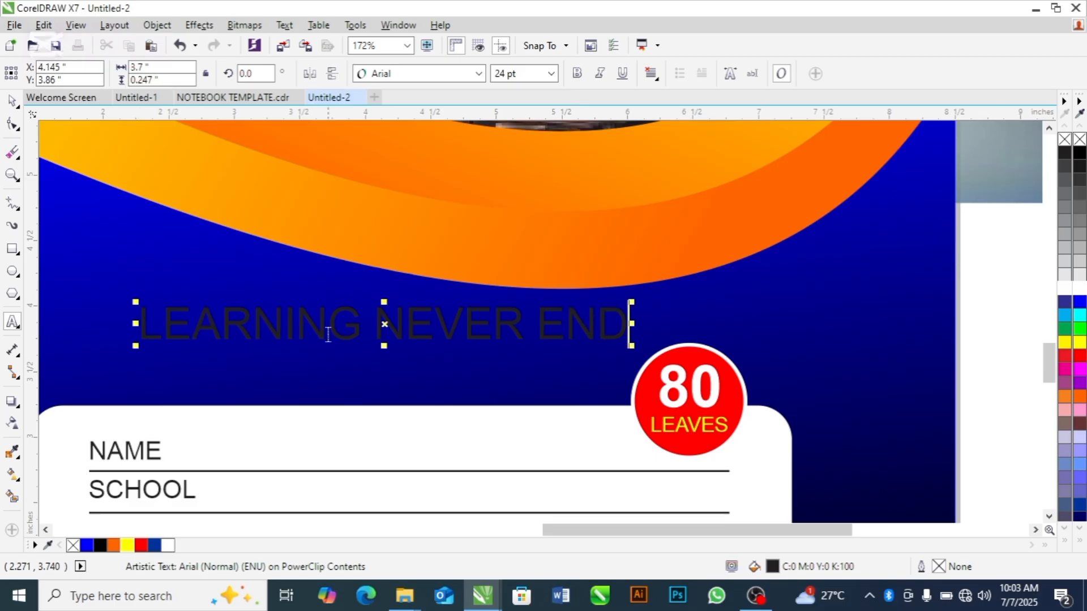
# Move the LEARNING NEVER END slogan to about X 3.917, Y 3.631 in, just above the details box, and colour it white
pyautogui.moveTo(385, 326); pyautogui.dragTo(356, 355)
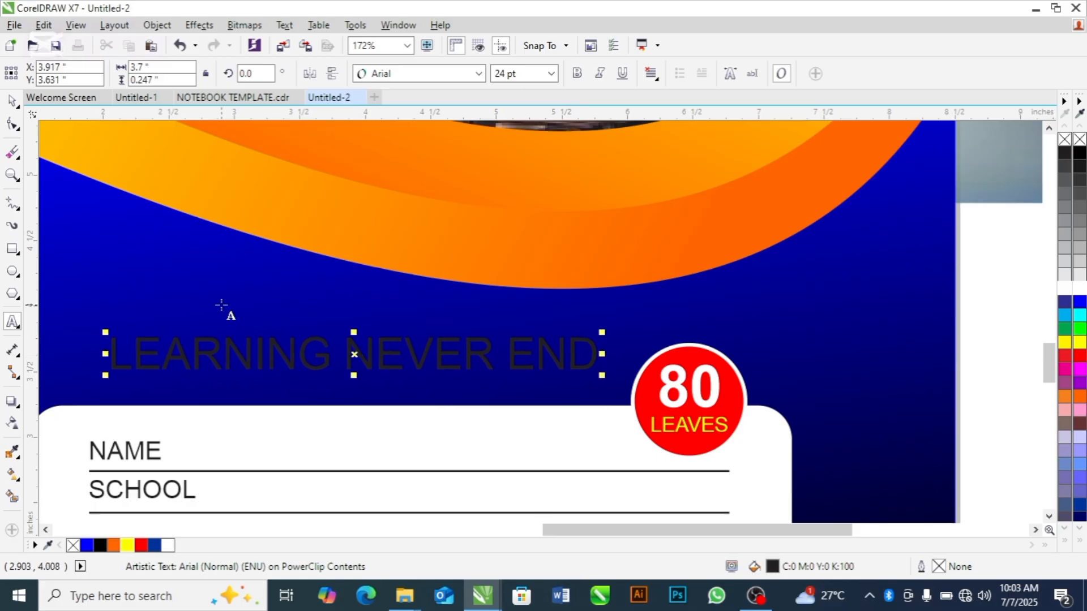
pyautogui.hotkey('ctrl', 'a')
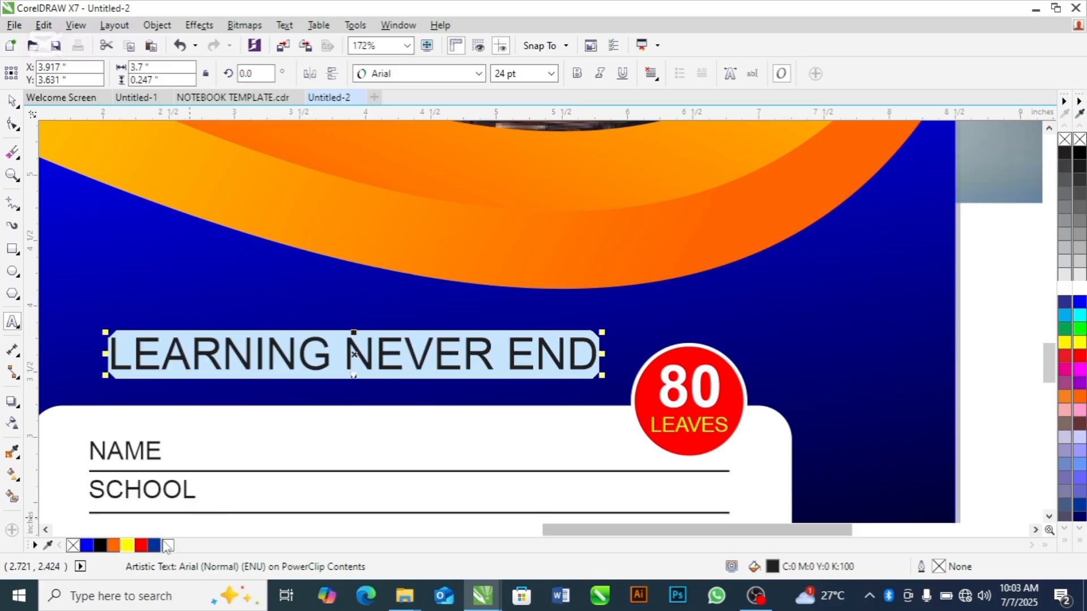
pyautogui.click(168, 546)
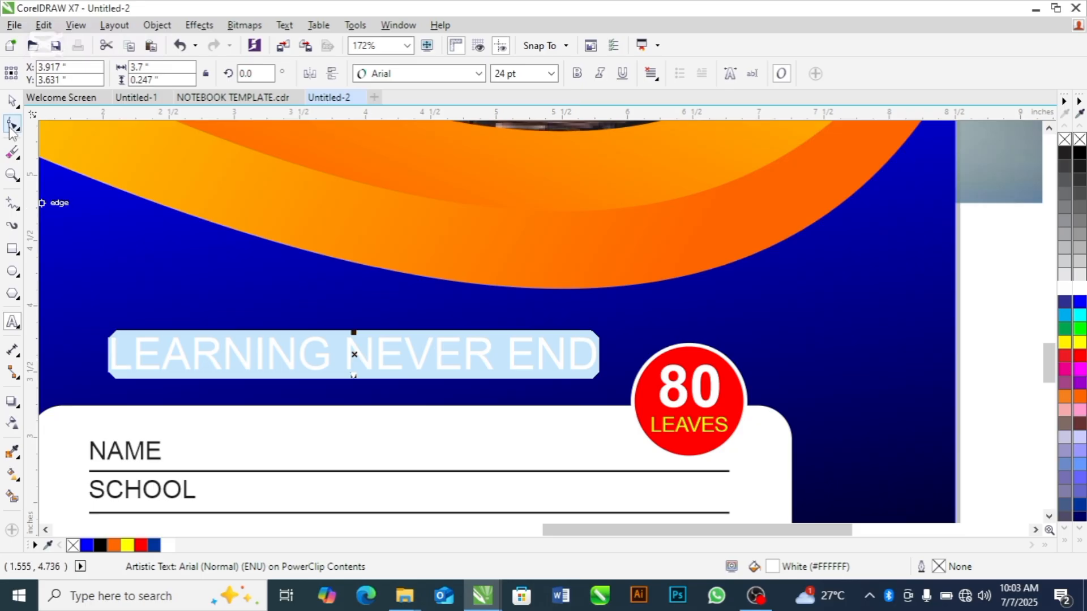
pyautogui.click(11, 105)
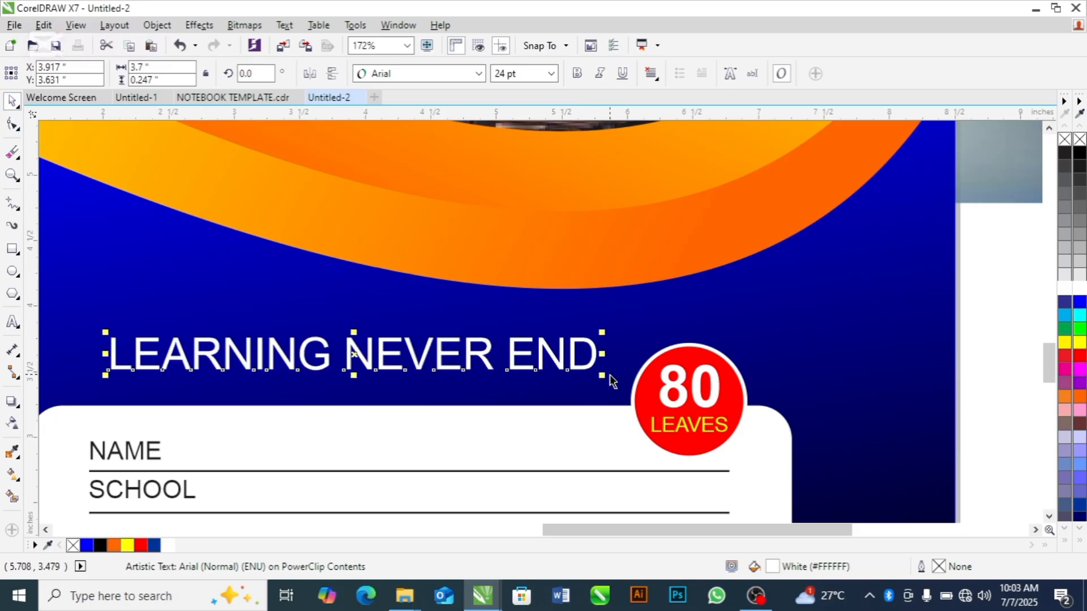
# Correct the slogan to read LEARNING NEVER ENDS and shift it closer to the details box, to about X 3.929, Y 3.583 in
pyautogui.doubleClick(594, 351)
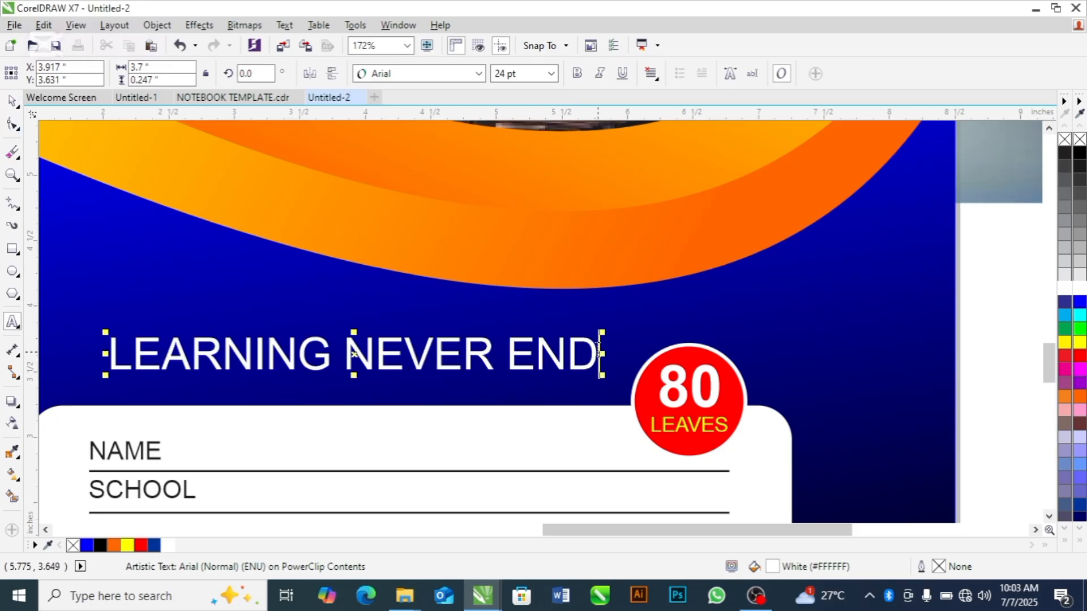
pyautogui.write('S')
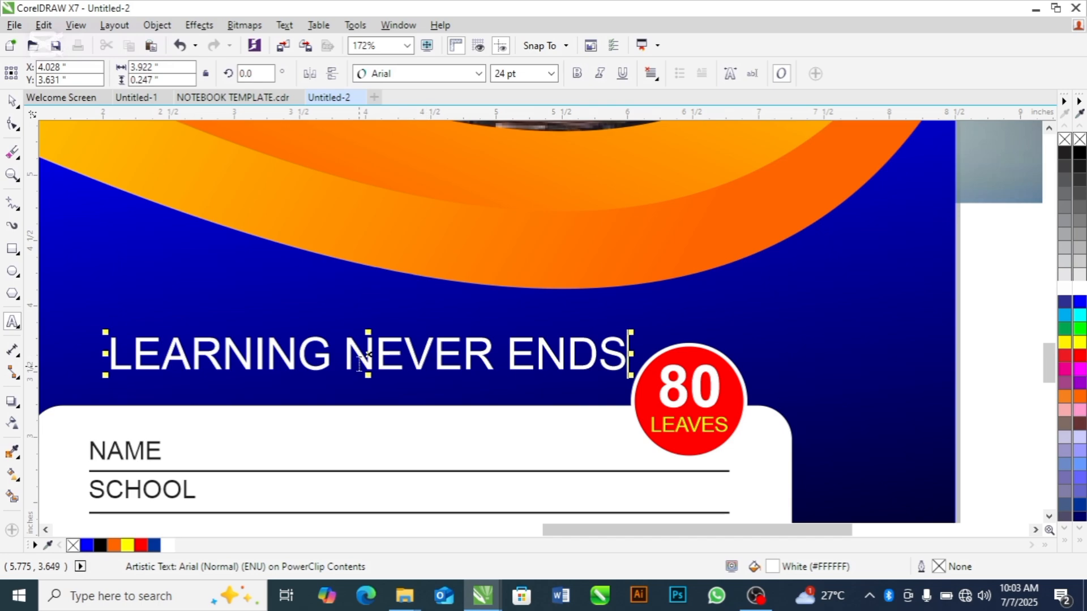
pyautogui.moveTo(367, 356); pyautogui.dragTo(355, 362)
pyautogui.scroll(-3, 356, 362)
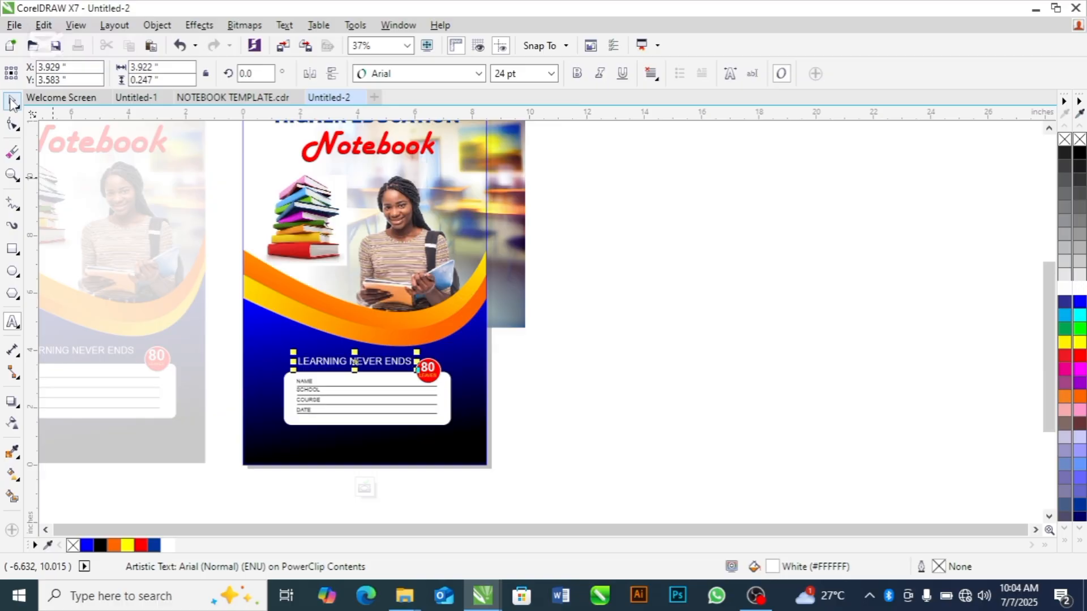
# Nudge the red circle, 80 and LEAVES of the badge up together to about Y 3.406 in
pyautogui.click(686, 366)
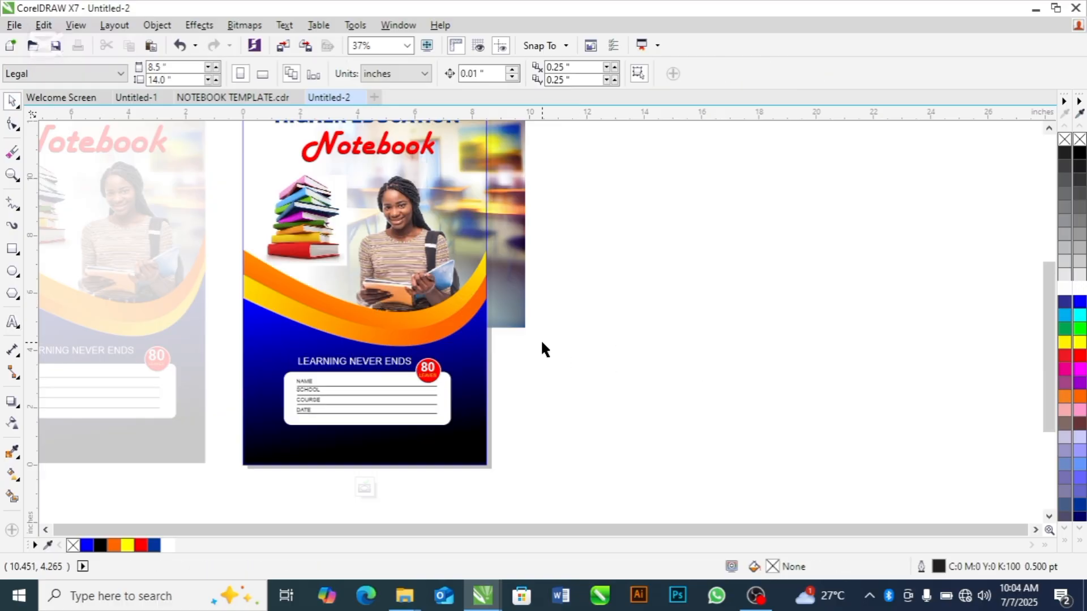
pyautogui.moveTo(590, 308); pyautogui.dragTo(400, 397)
pyautogui.press('Up')
pyautogui.press('Up')
pyautogui.press('Up')
pyautogui.press('Up')
pyautogui.press('Up')
pyautogui.press('Up')
pyautogui.press('Up')
pyautogui.press('Up')
pyautogui.press('Up')
pyautogui.press('Up')
pyautogui.press('Up')
pyautogui.press('Up')
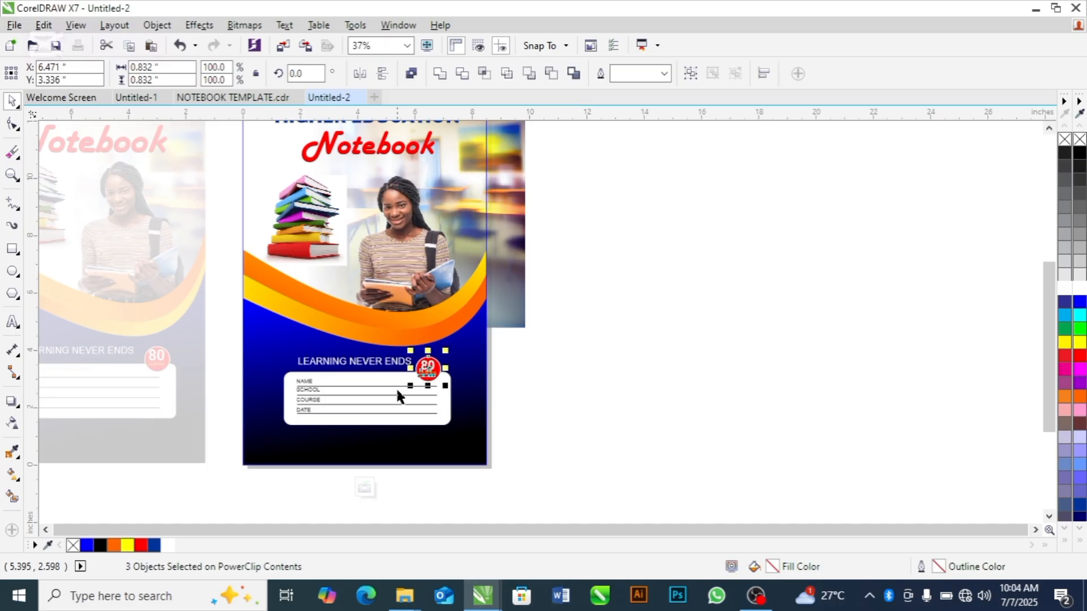
pyautogui.click(660, 381)
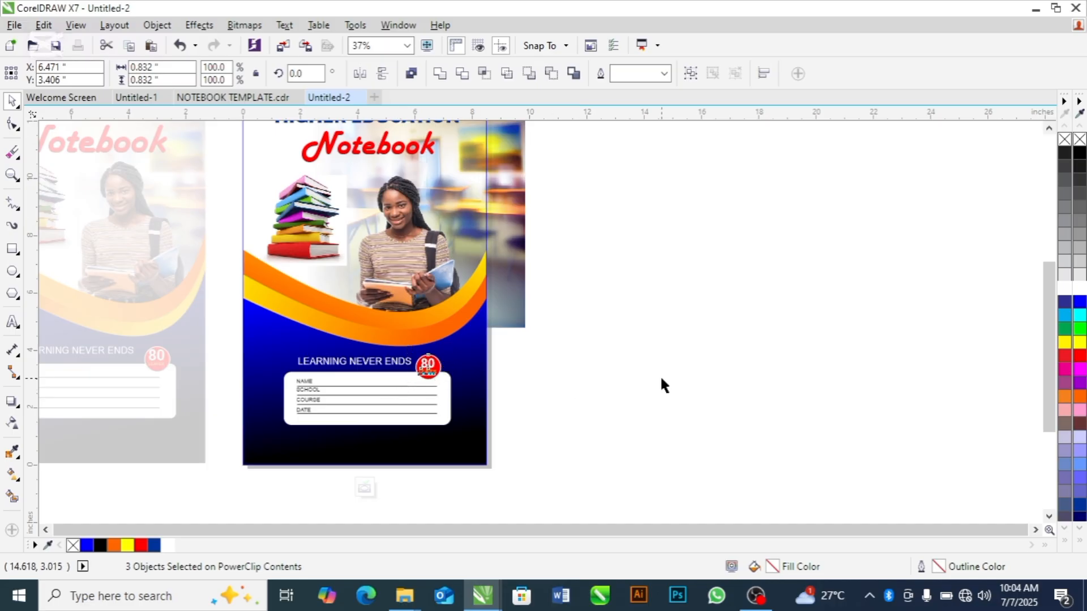
# Finish editing the PowerClip contents and remove the outline from the cover's frame
pyautogui.moveTo(1044, 395); pyautogui.dragTo(1045, 384)
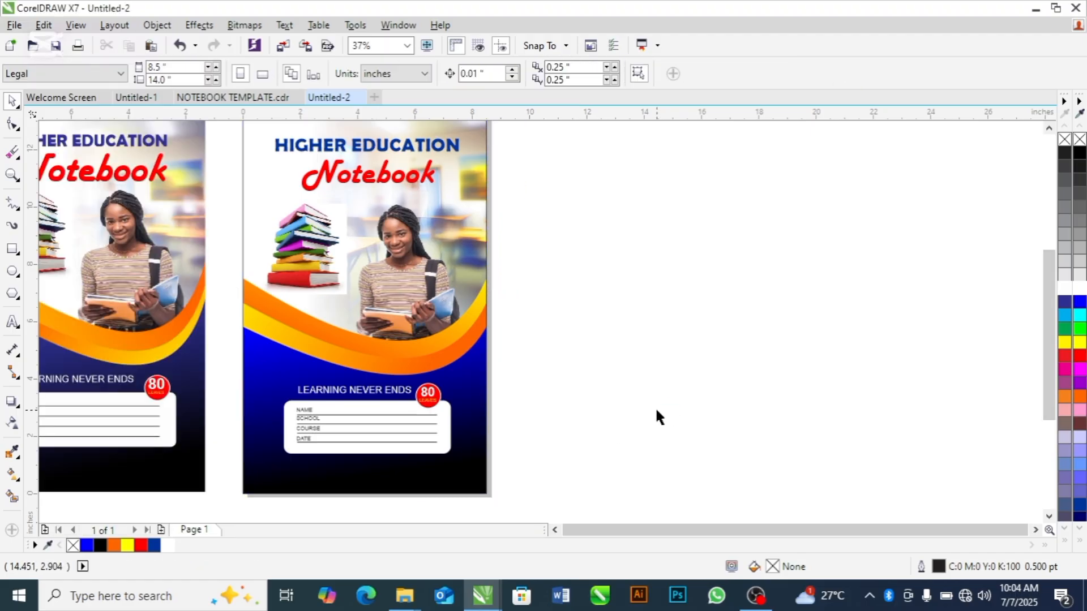
pyautogui.scroll(-3, 656, 418)
pyautogui.click(518, 375)
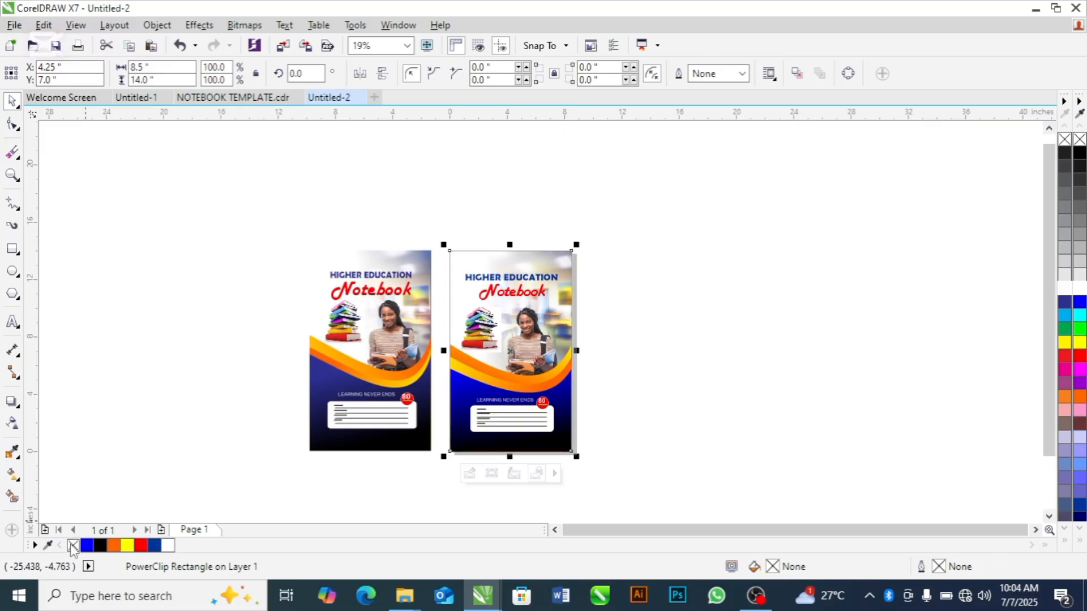
pyautogui.click(161, 359)
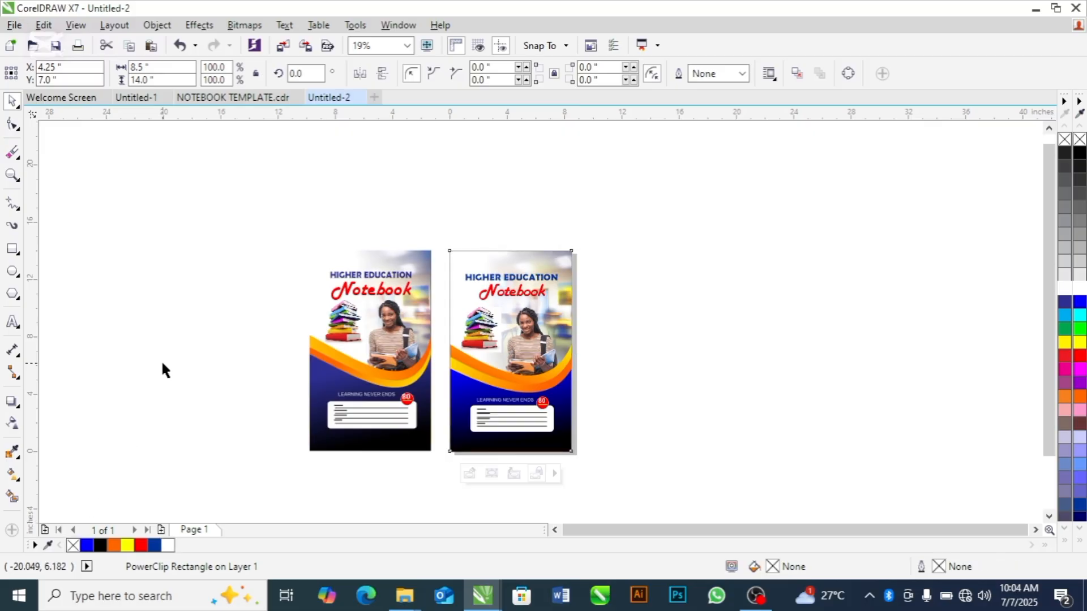
# Select the finished cover and switch to the open NOTEBOOK TEMPLATE.cdr document
pyautogui.click(549, 339)
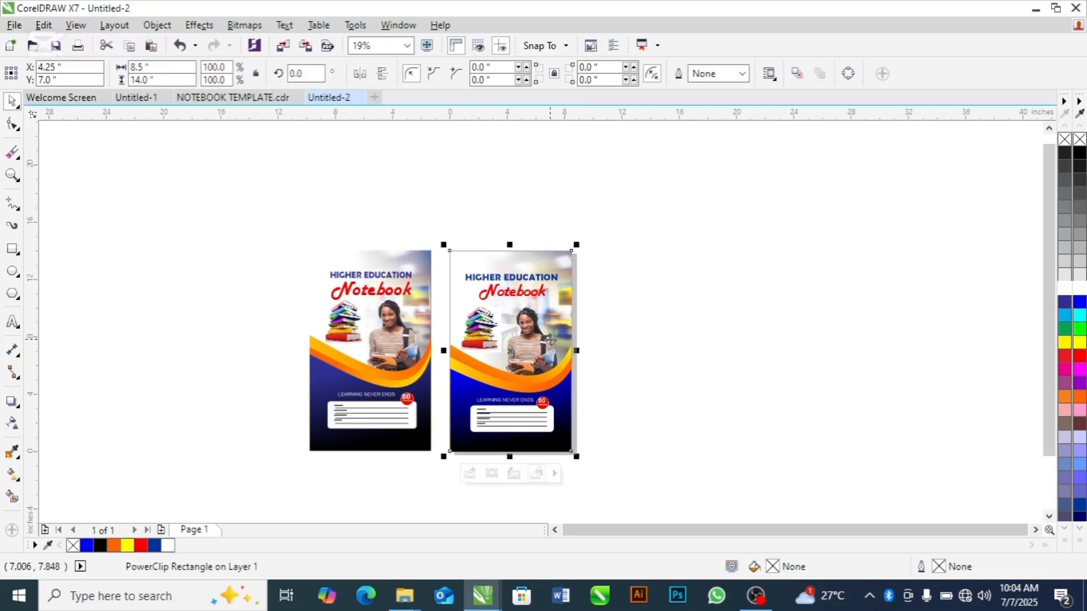
pyautogui.click(233, 99)
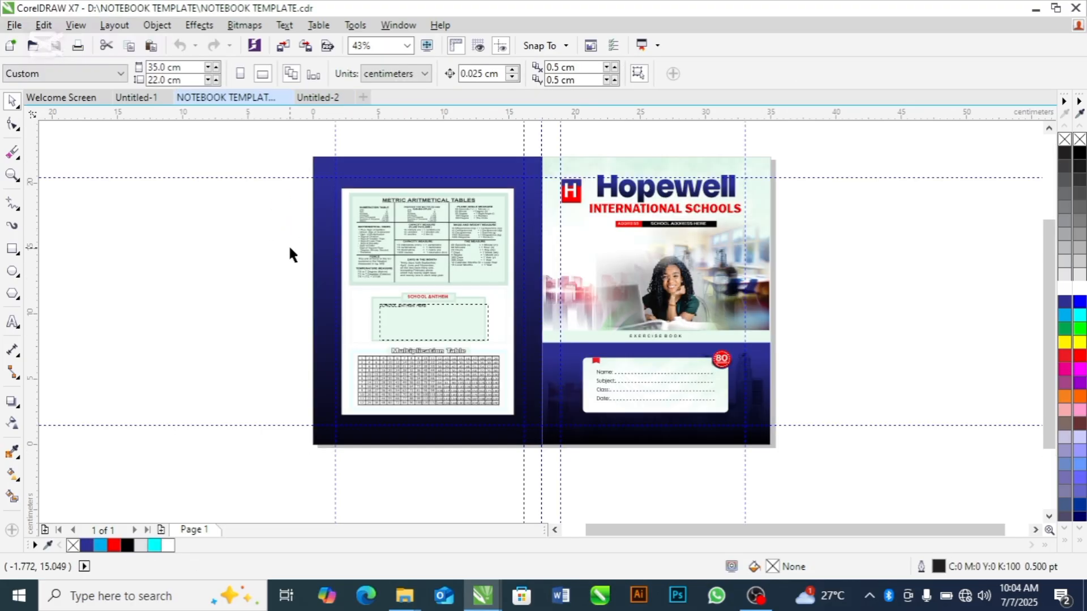
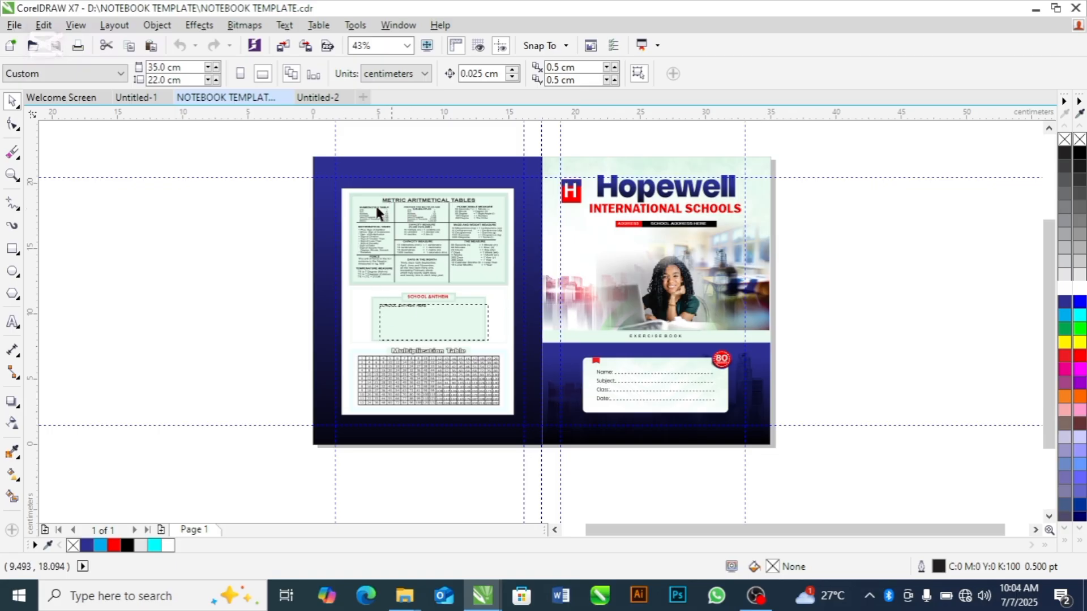
# Examine the metric arithmetical tables, school anthem box and multiplication table on the template's back cover
pyautogui.click(351, 228)
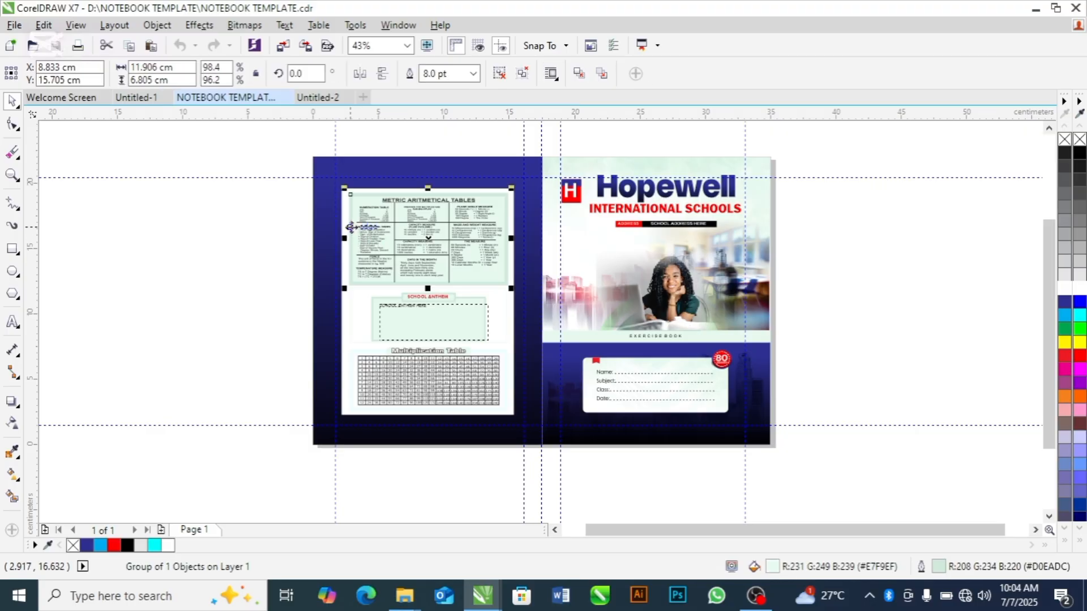
pyautogui.click(252, 292)
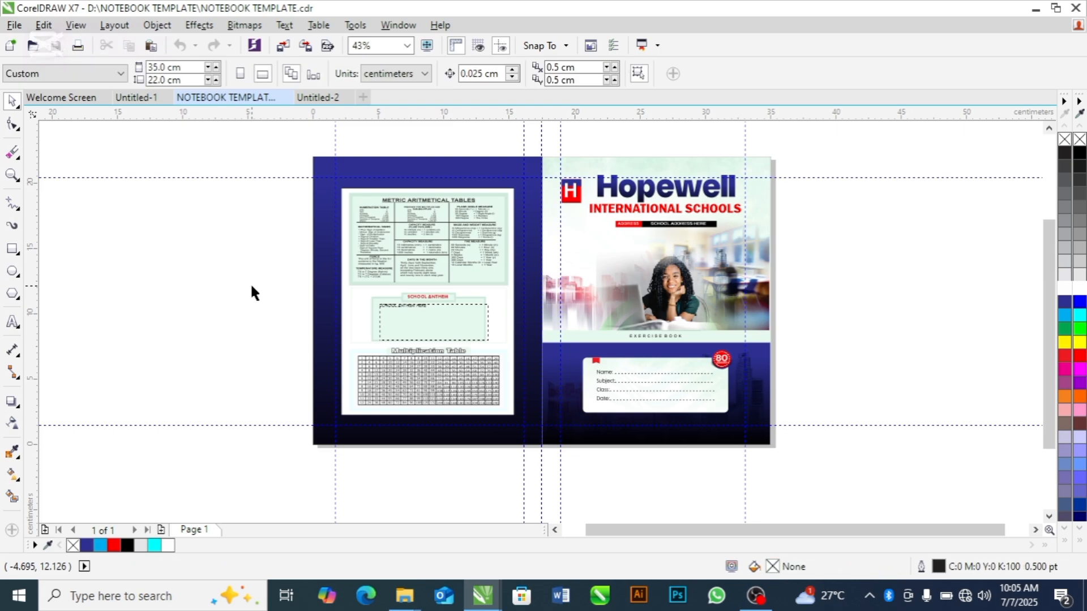
pyautogui.press('z')
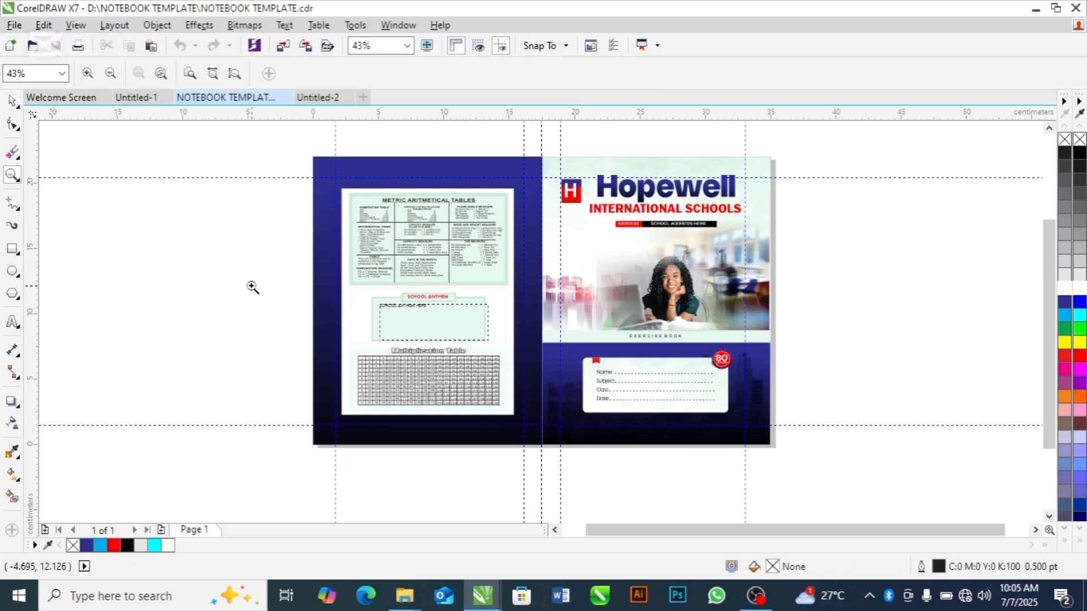
pyautogui.moveTo(313, 169); pyautogui.dragTo(518, 291)
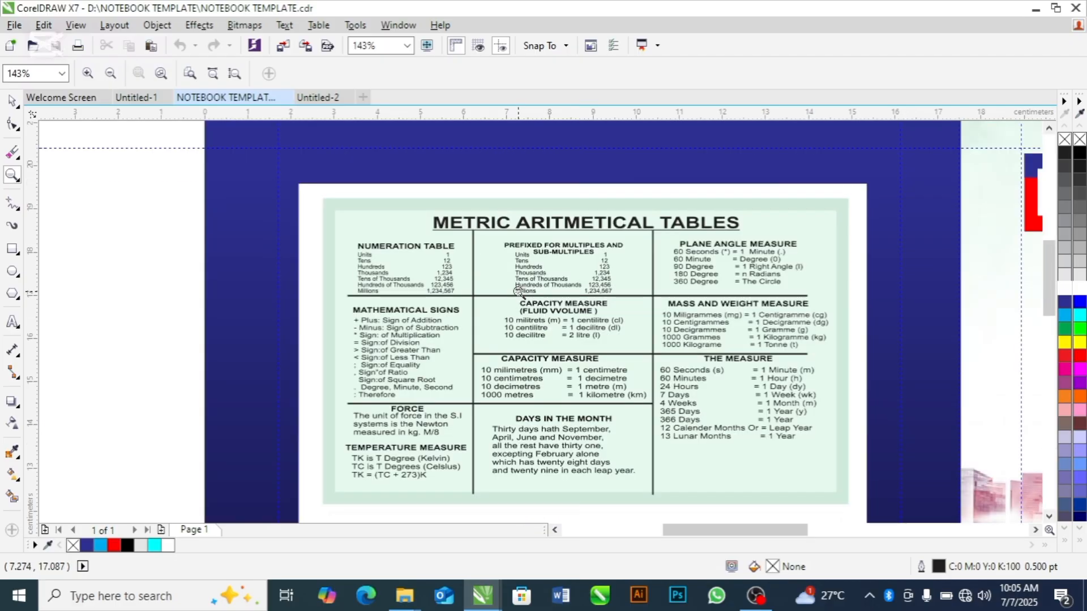
pyautogui.moveTo(343, 233); pyautogui.dragTo(615, 340)
pyautogui.scroll(-3, 616, 340)
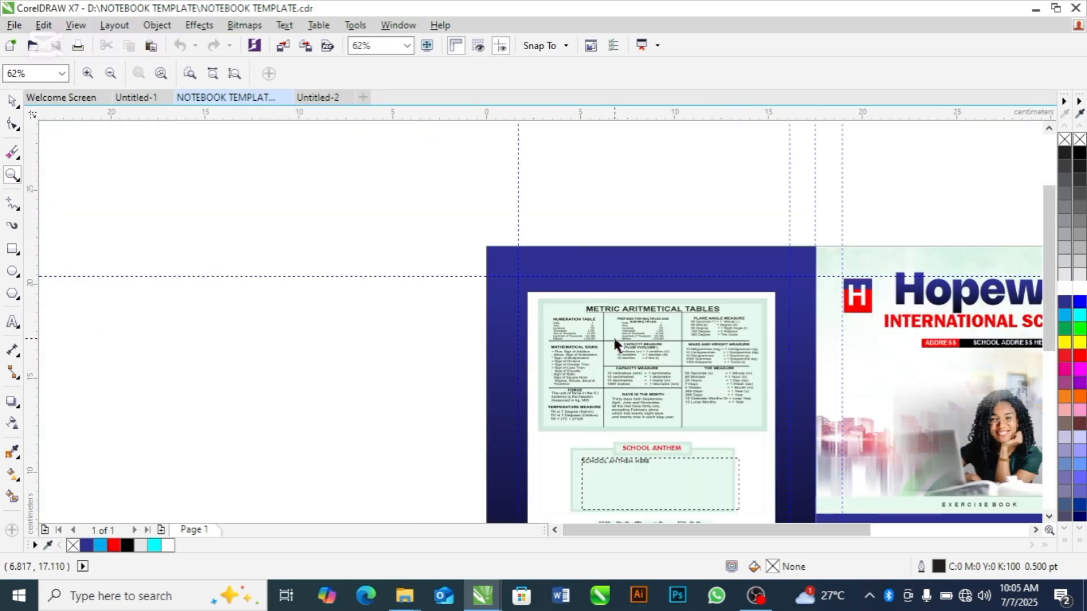
pyautogui.press('space')
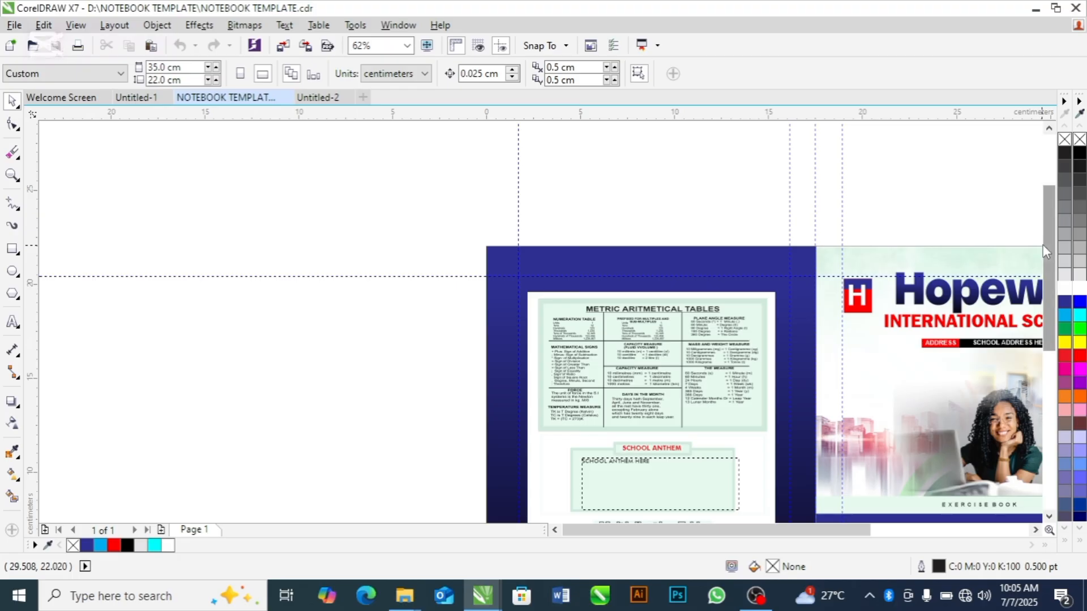
pyautogui.moveTo(1043, 244); pyautogui.dragTo(1054, 296)
pyautogui.press('space')
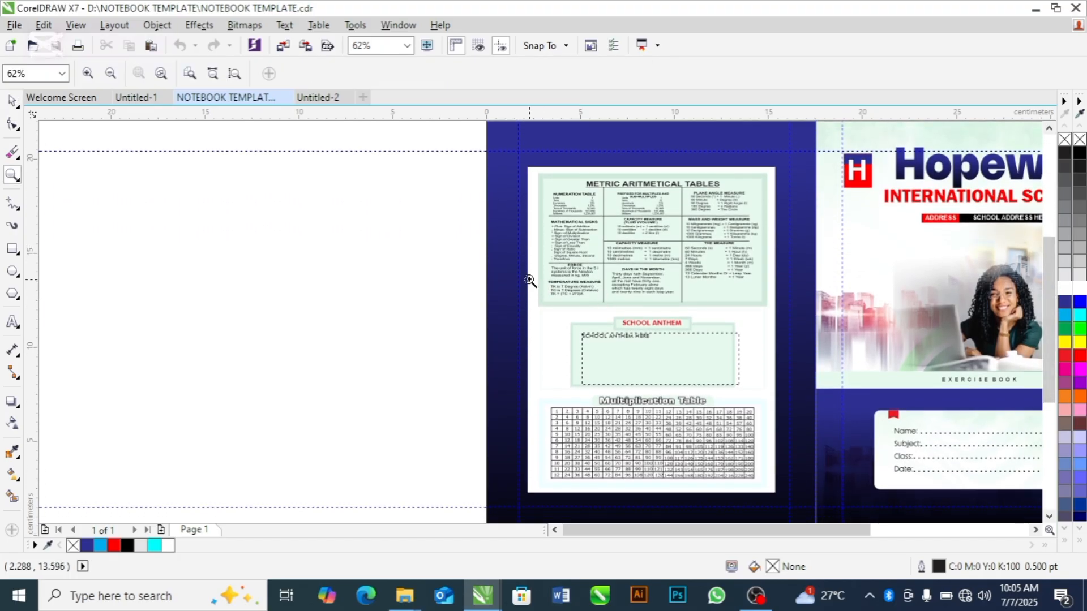
pyautogui.press('space')
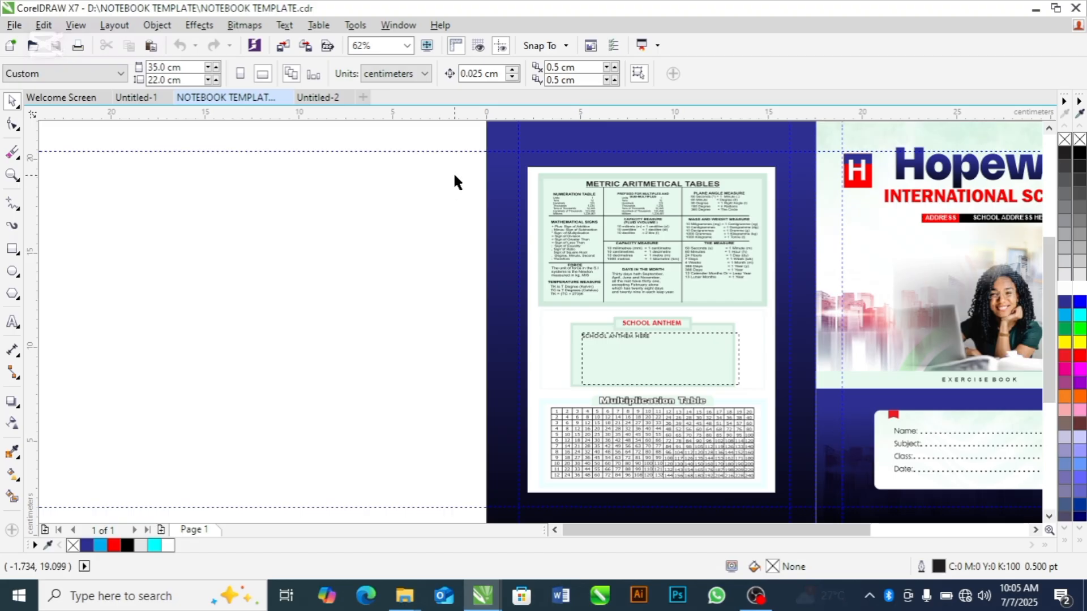
# Copy the metric tables, school anthem box and multiplication table from the template's back cover and switch to the Untitled-2 document
pyautogui.moveTo(467, 158); pyautogui.dragTo(782, 500)
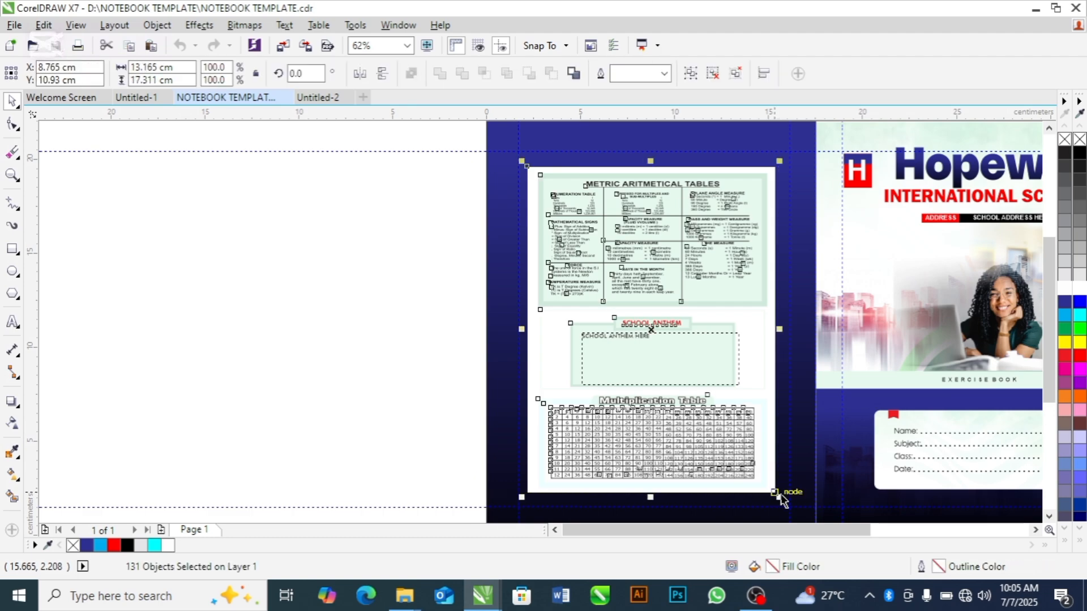
pyautogui.click(780, 493)
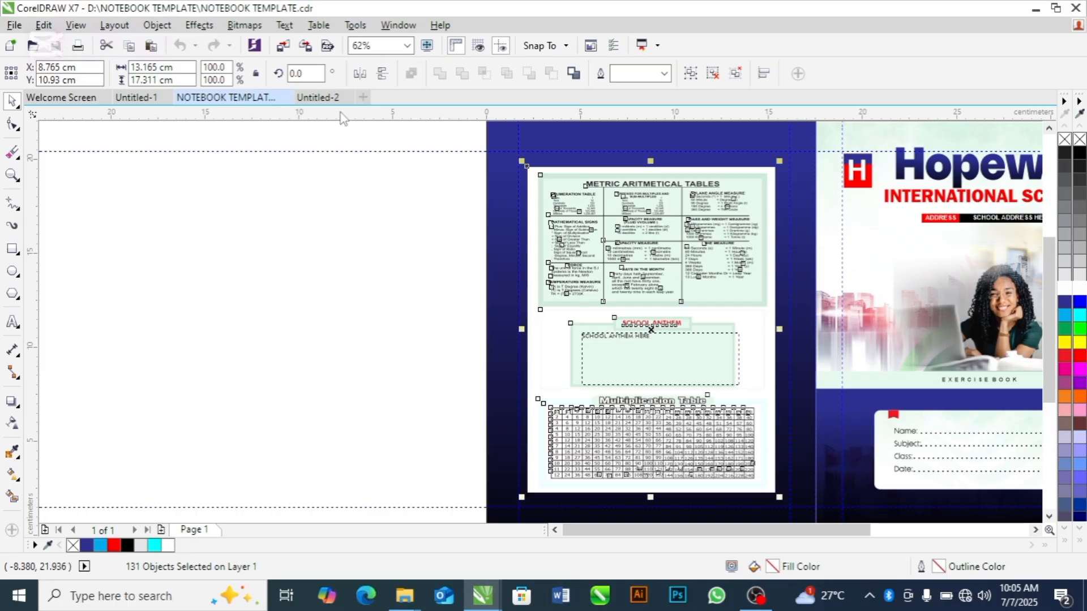
pyautogui.click(322, 98)
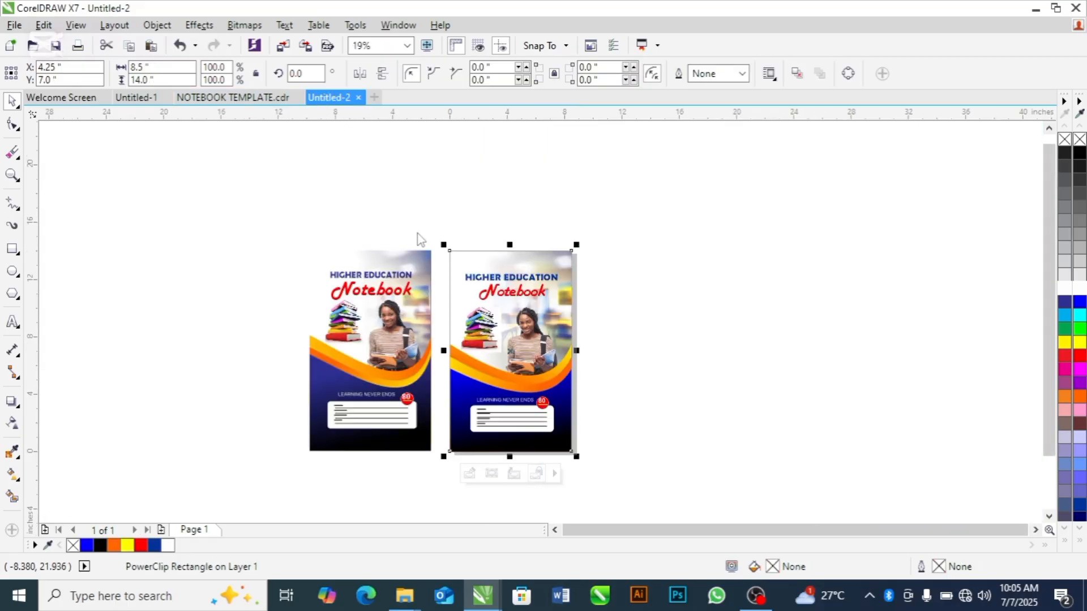
# Insert one new Legal-size page, 8.5 × 14 in, after page 1
pyautogui.click(665, 314)
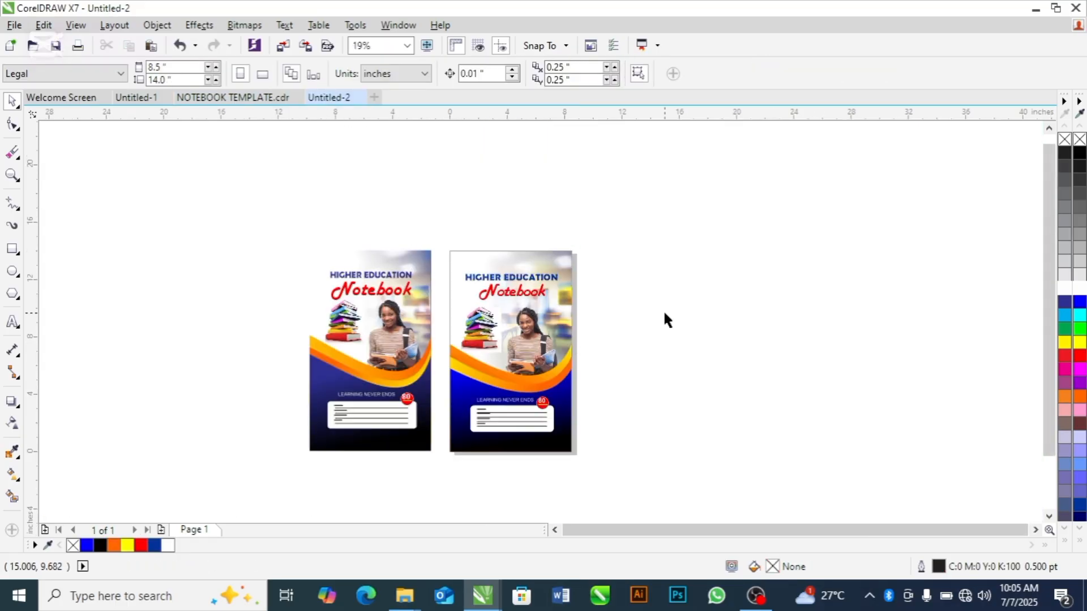
pyautogui.click(551, 351)
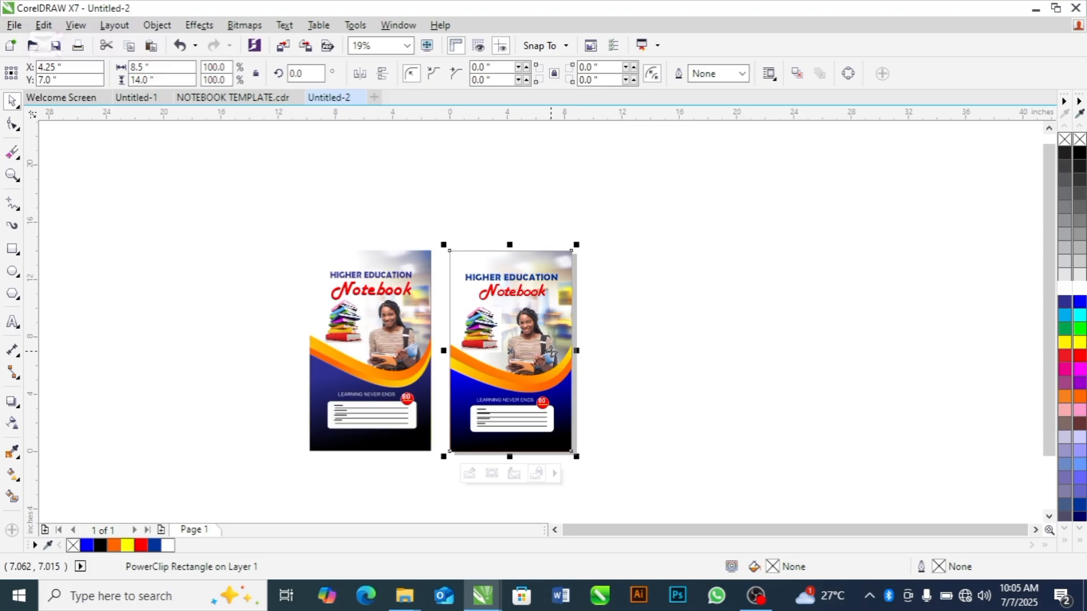
pyautogui.press('pagedown')
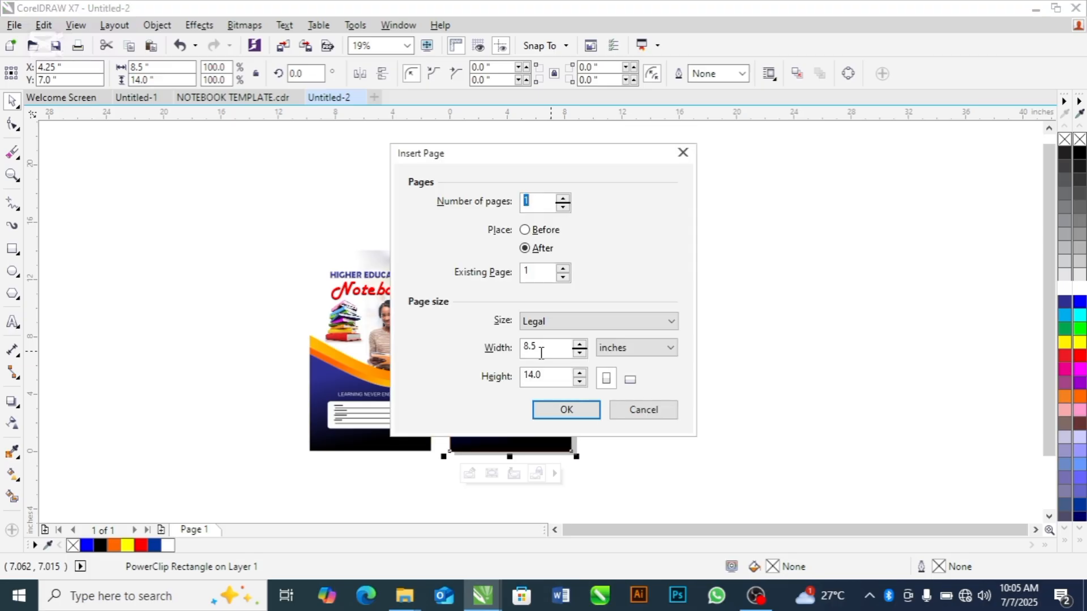
pyautogui.click(564, 410)
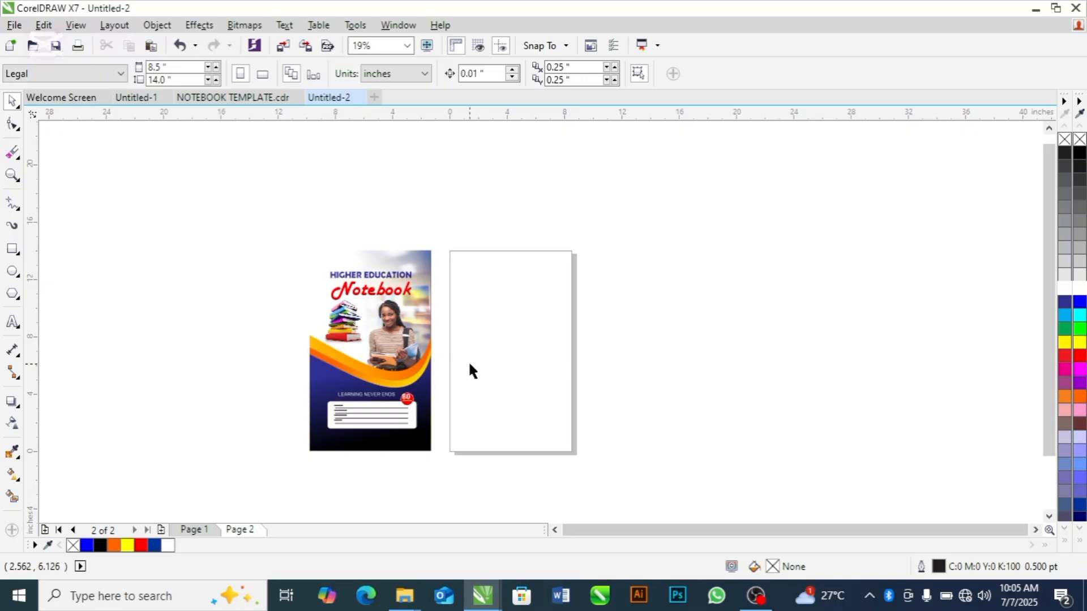
# Create a page-sized rectangle on page 2, fill it with blue #0000FF and remove its outline
pyautogui.doubleClick(12, 250)
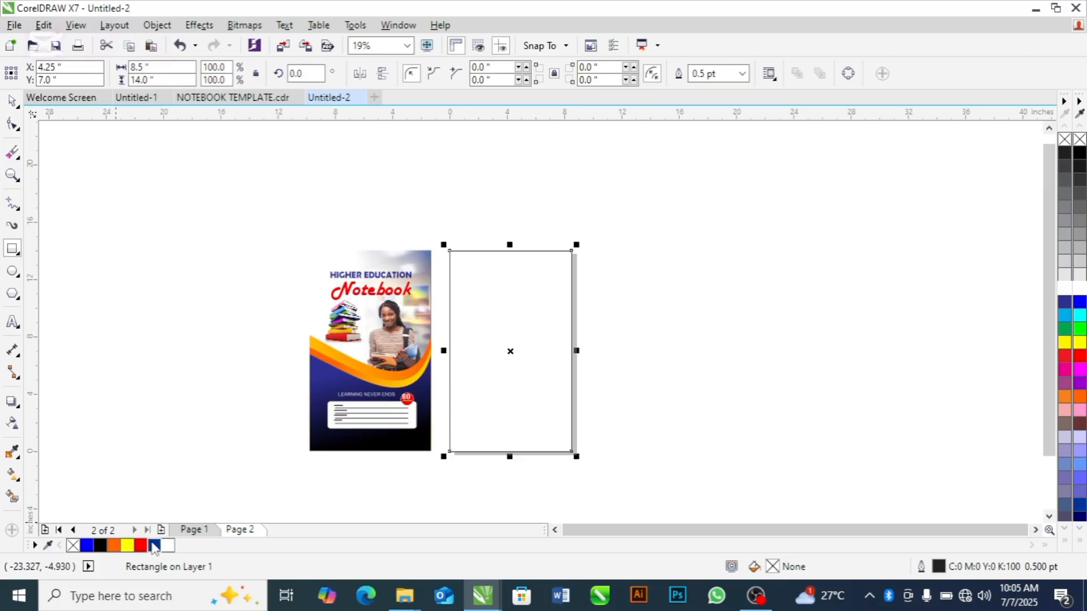
pyautogui.click(88, 547)
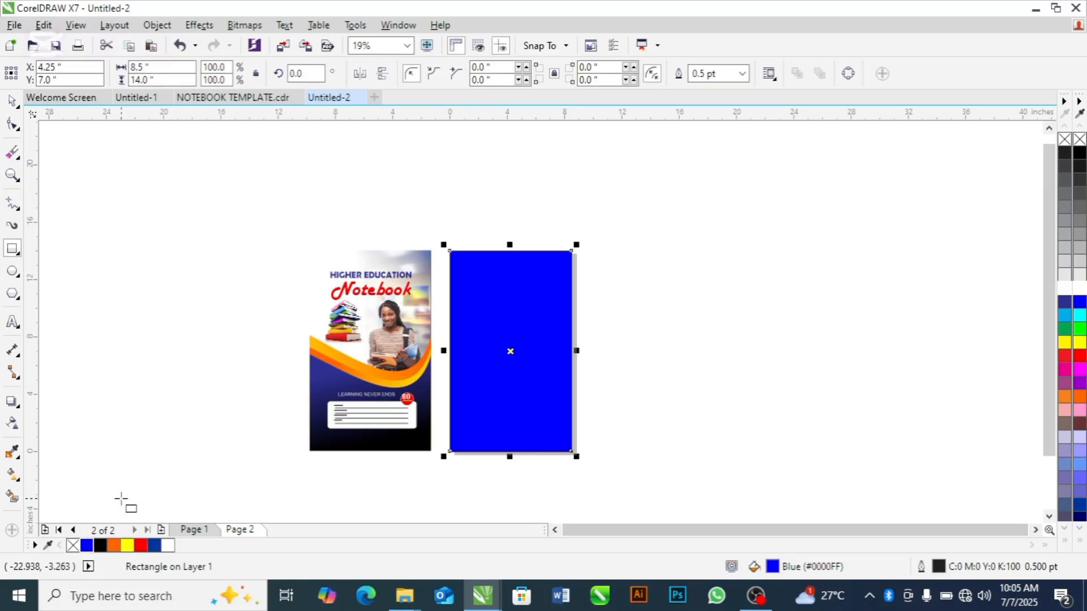
pyautogui.rightClick(72, 546)
pyautogui.press('space')
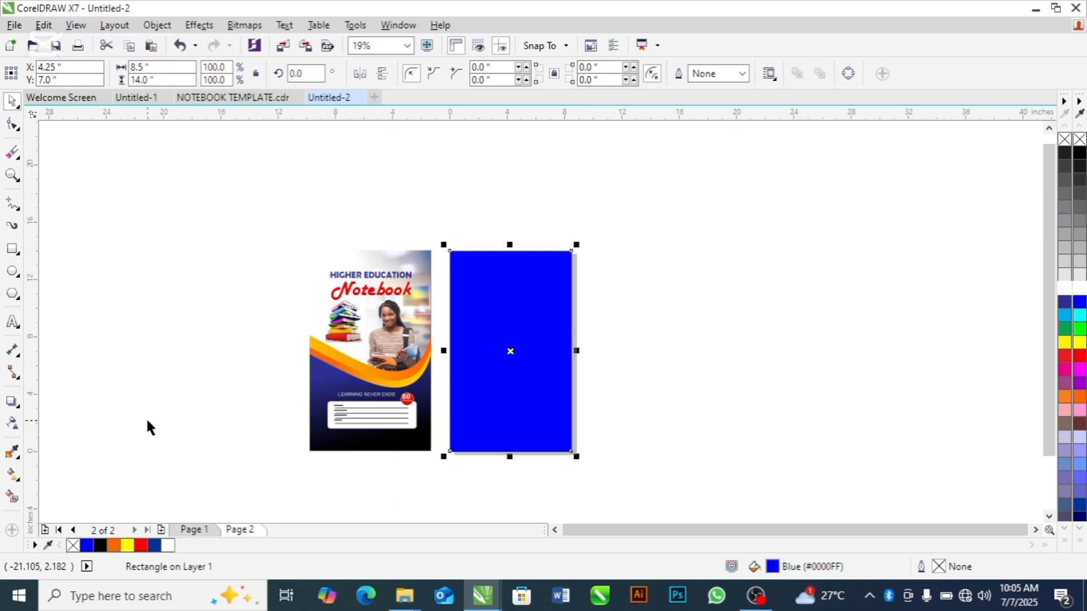
# Apply a linear fountain fill to the rectangle, running from blue near the page's upper edge to black near its lower edge
pyautogui.click(13, 474)
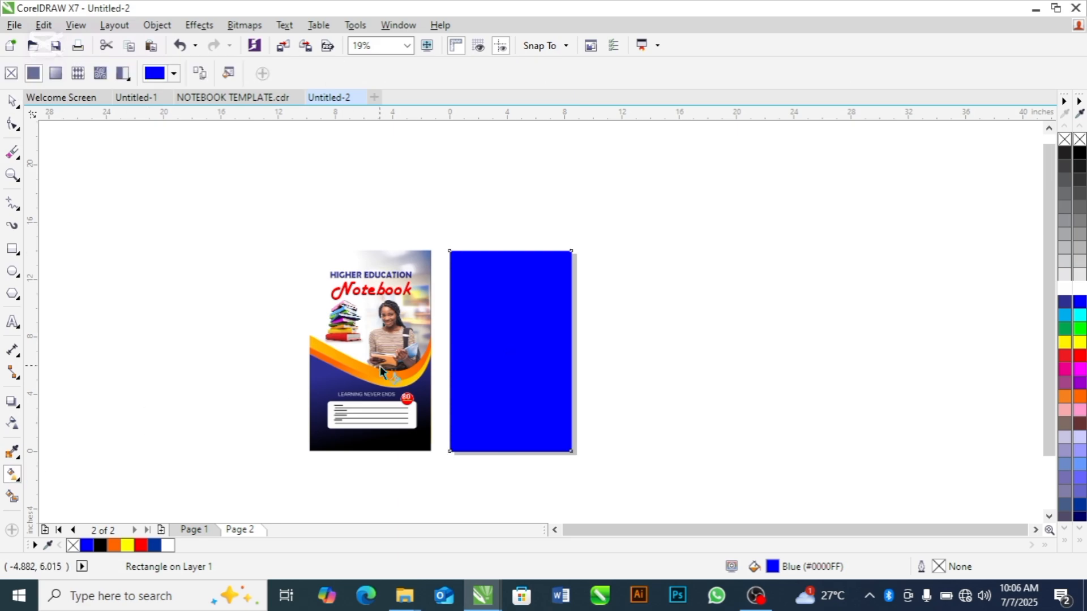
pyautogui.moveTo(507, 277); pyautogui.dragTo(522, 440)
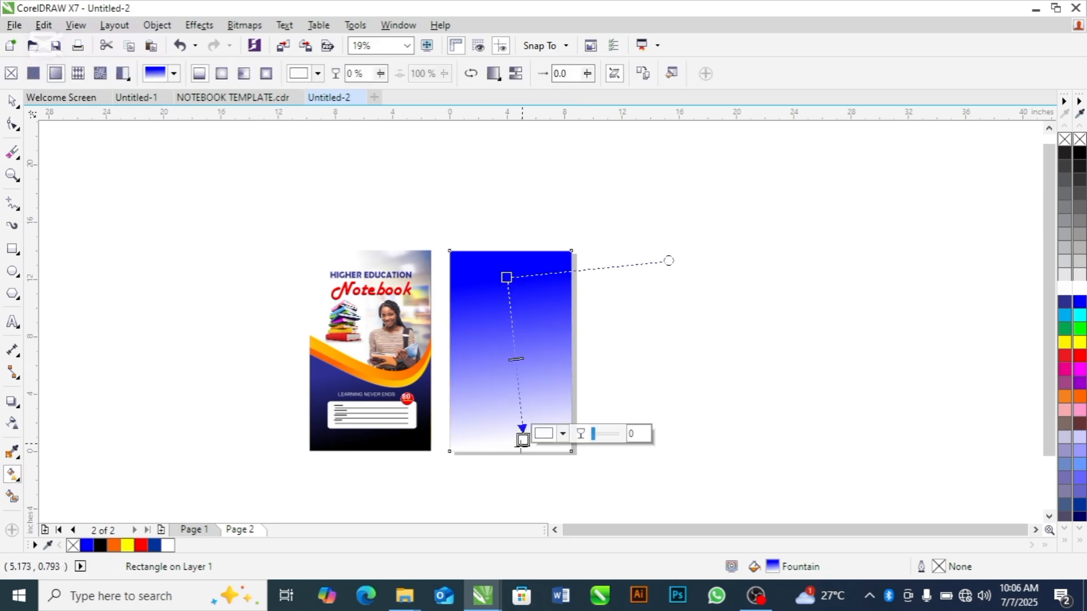
pyautogui.click(101, 546)
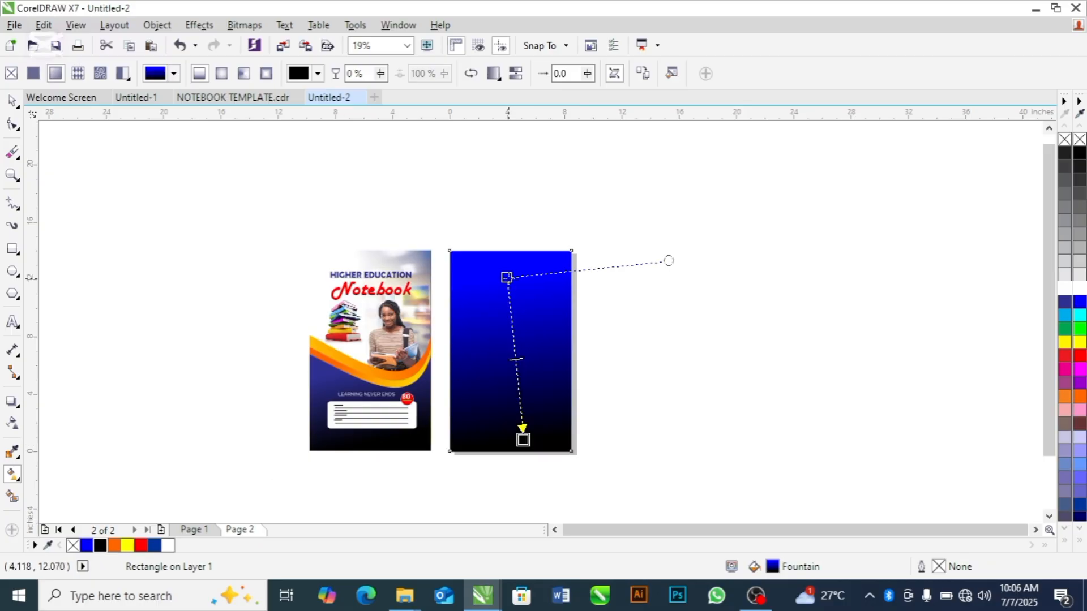
pyautogui.moveTo(506, 278); pyautogui.dragTo(512, 233)
pyautogui.press('space')
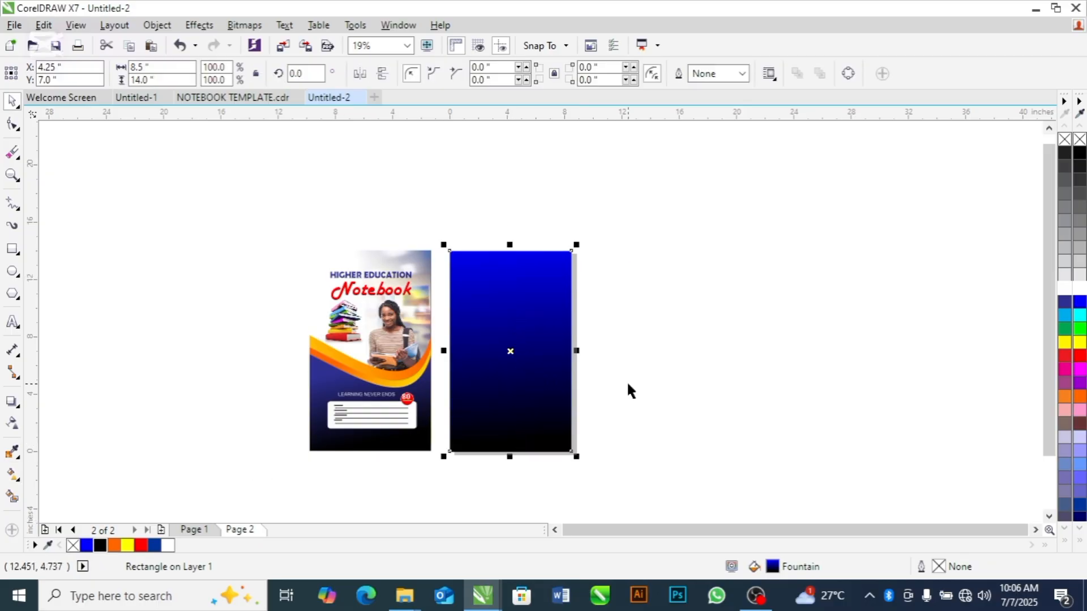
# Duplicate the gradient rectangle about its centre at about 7.101 × 11.696 in and fill the copy with white
pyautogui.press('space')
pyautogui.press('space')
pyautogui.click(625, 320)
pyautogui.click(546, 318)
pyautogui.moveTo(577, 243); pyautogui.dragTo(568, 260)
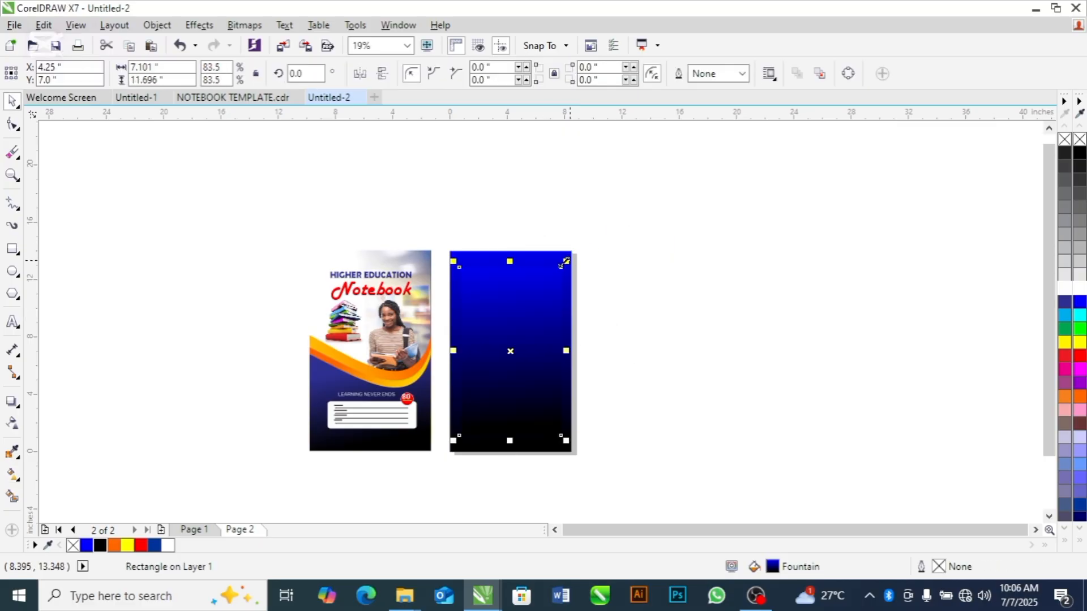
pyautogui.click(169, 545)
pyautogui.click(673, 325)
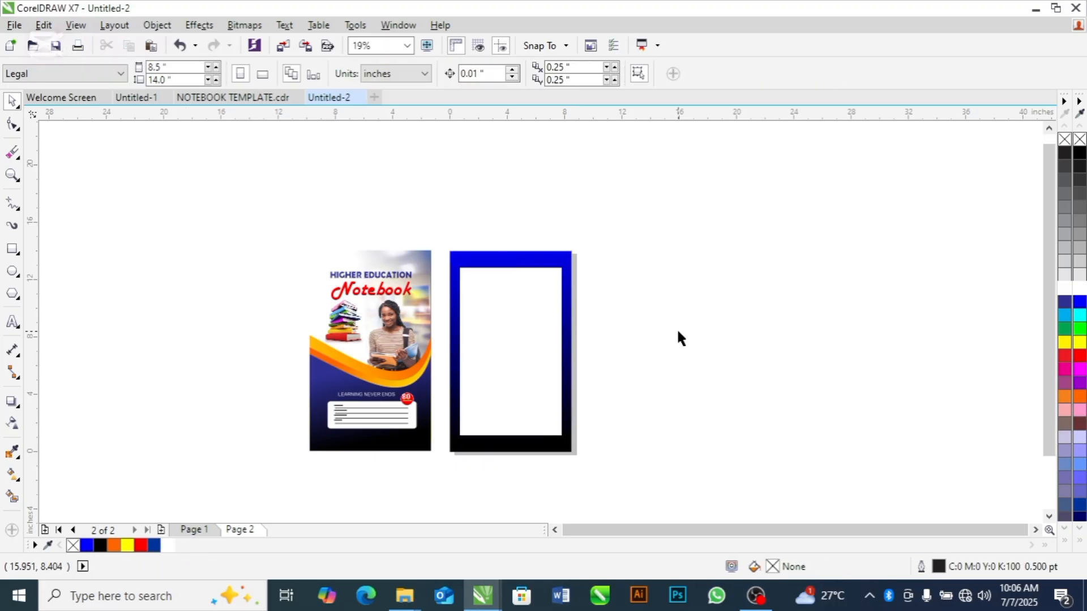
# Shrink the white rectangle proportionally about its centre to about 6.697 × 11.03 in
pyautogui.click(518, 334)
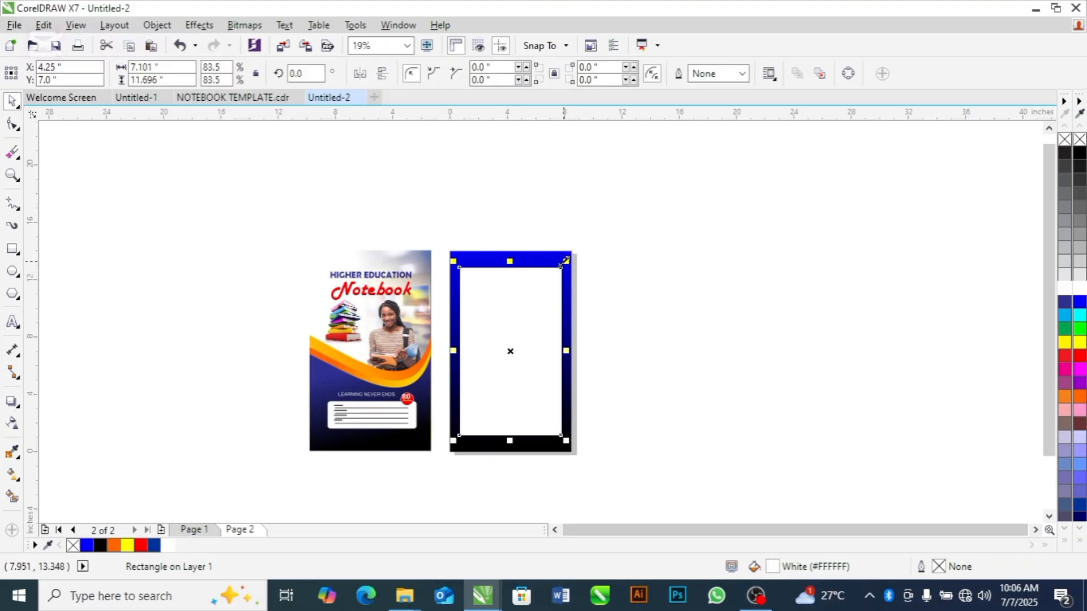
pyautogui.moveTo(564, 263); pyautogui.dragTo(560, 272)
pyautogui.click(683, 293)
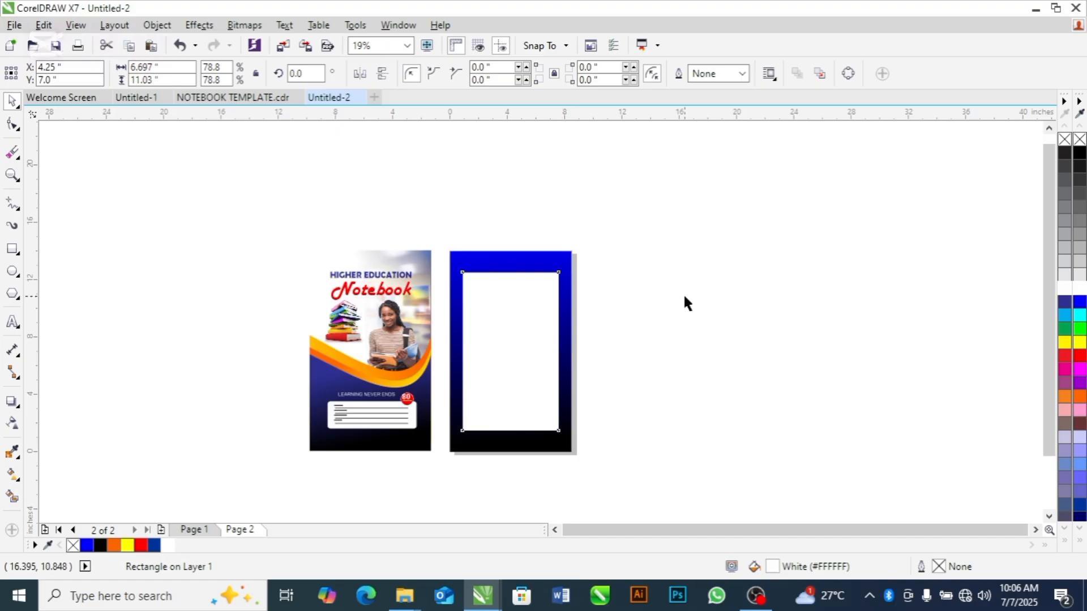
# Paste the copied tables onto page 2 and move them to the middle of the white rectangle
pyautogui.click(504, 371)
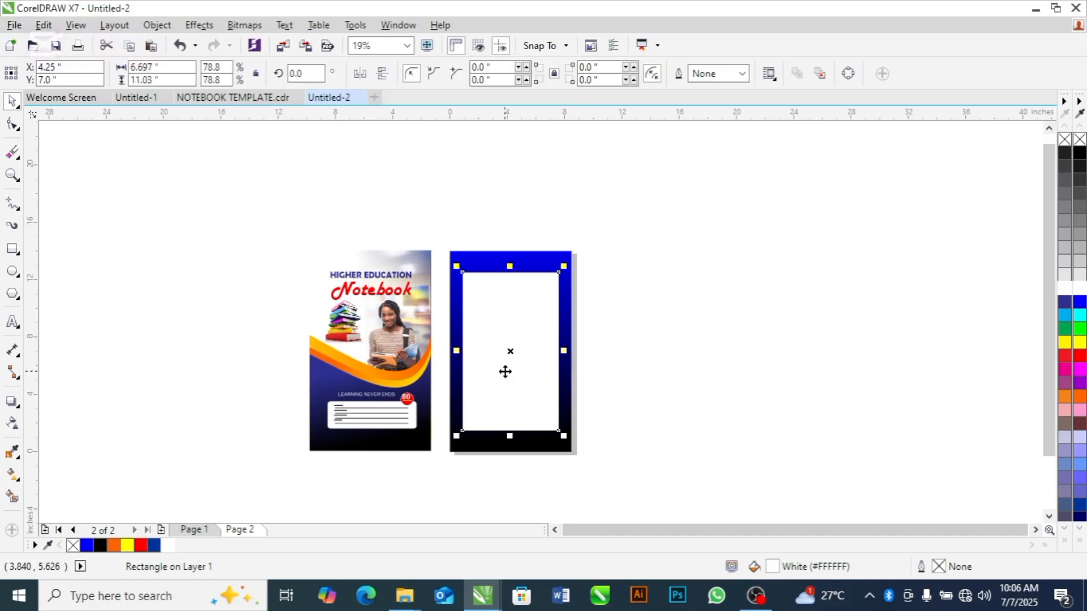
pyautogui.click(715, 352)
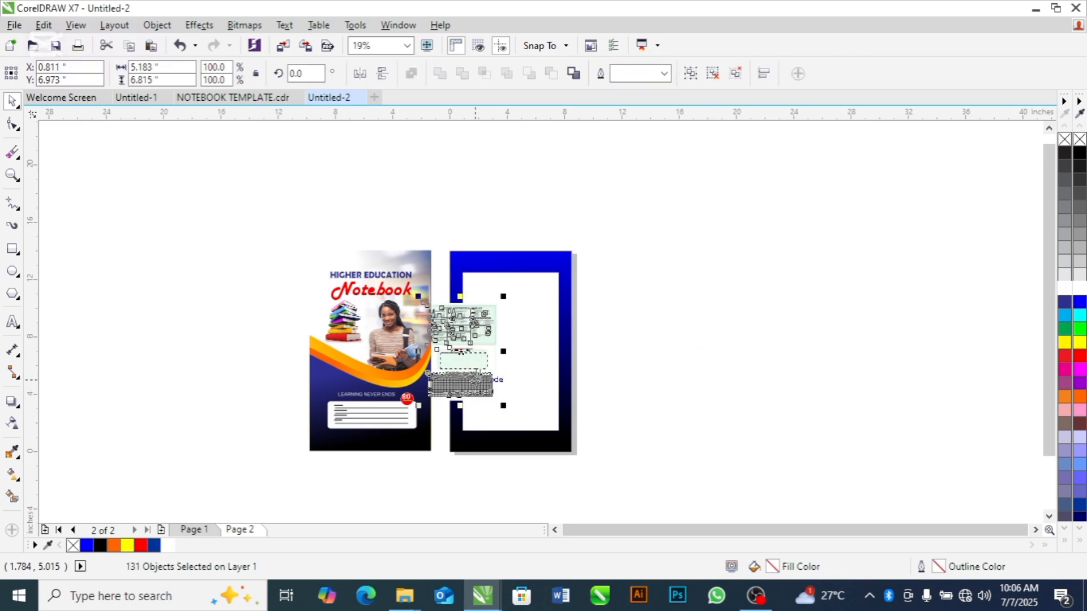
pyautogui.moveTo(459, 354); pyautogui.dragTo(513, 348)
# Delete the SCHOOL ANTHEM heading, the anthem text frame and its green box from between the two tables
pyautogui.press('z')
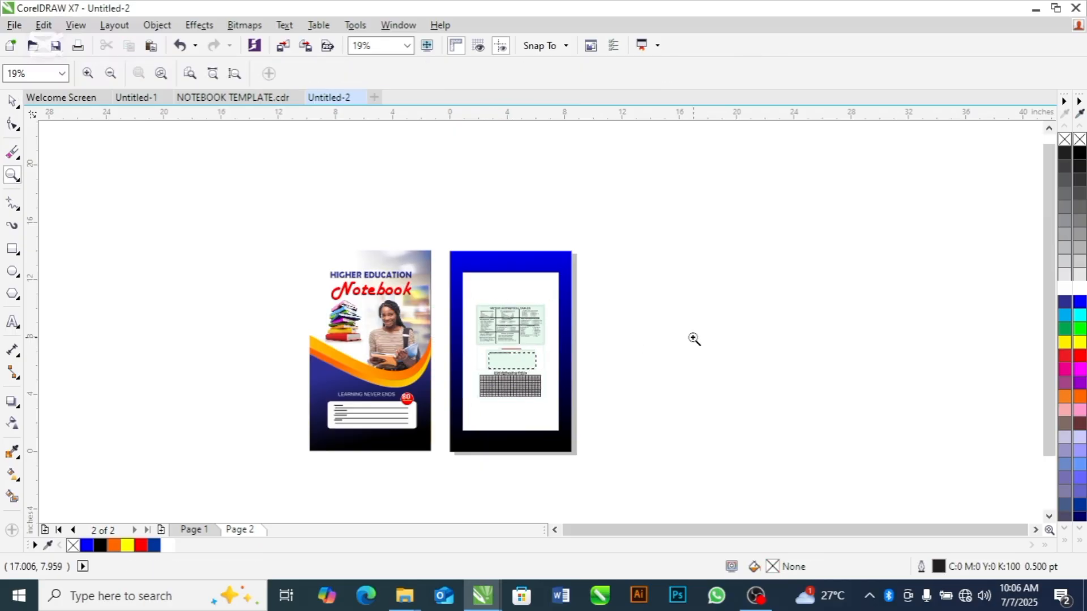
pyautogui.moveTo(439, 274); pyautogui.dragTo(609, 456)
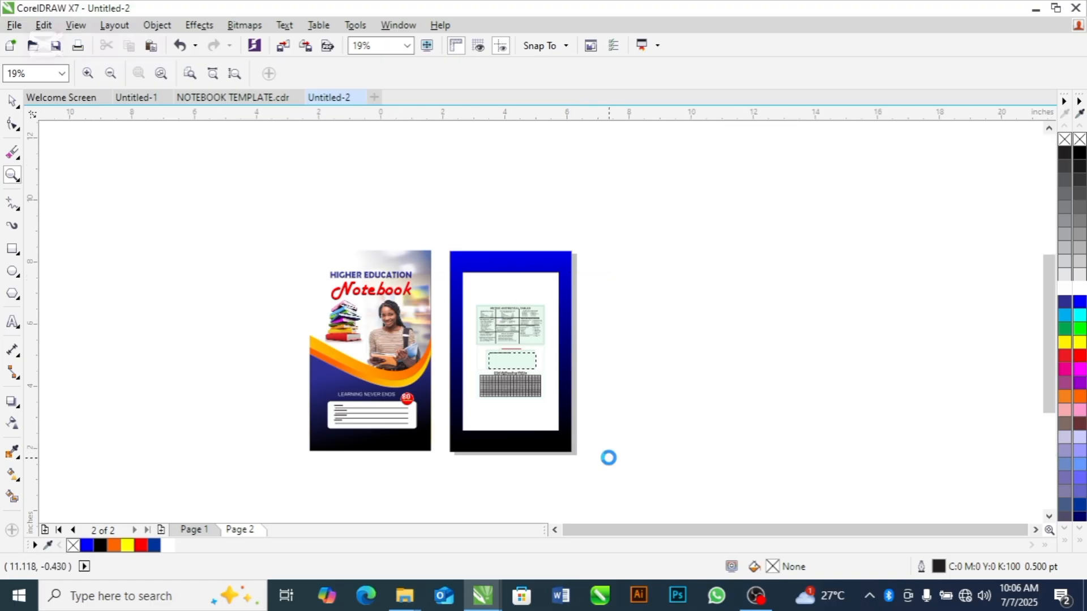
pyautogui.press('space')
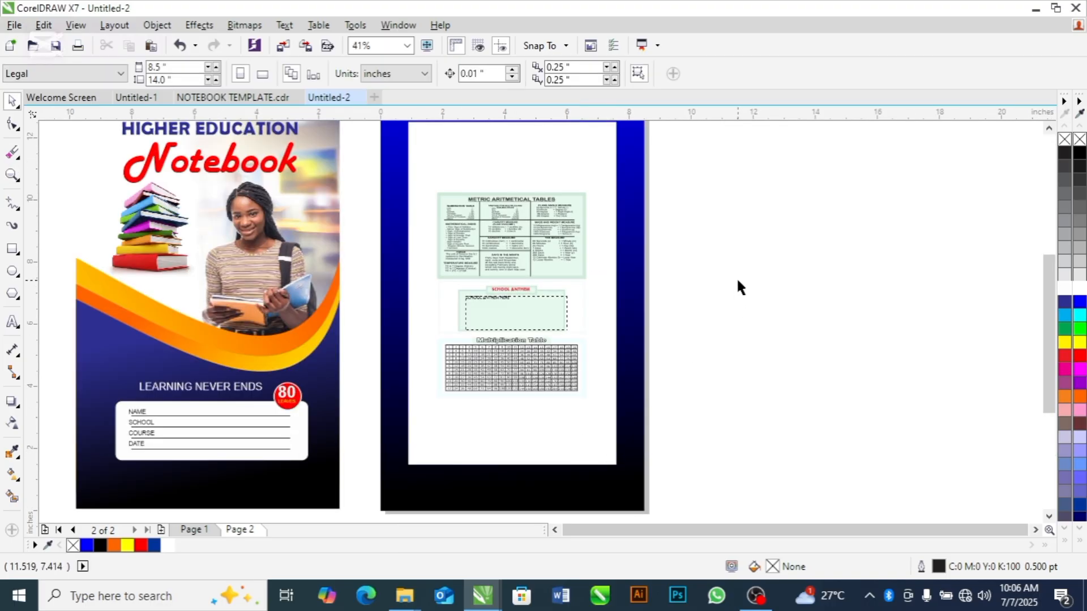
pyautogui.click(518, 297)
pyautogui.press('Delete')
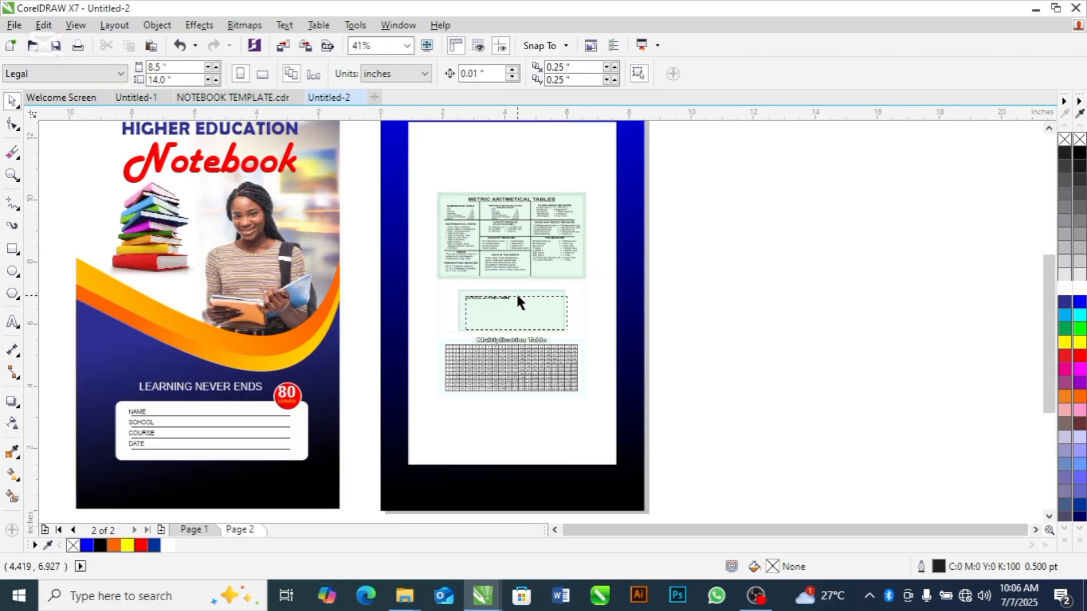
pyautogui.click(500, 308)
pyautogui.press('Delete')
pyautogui.click(498, 306)
pyautogui.press('Delete')
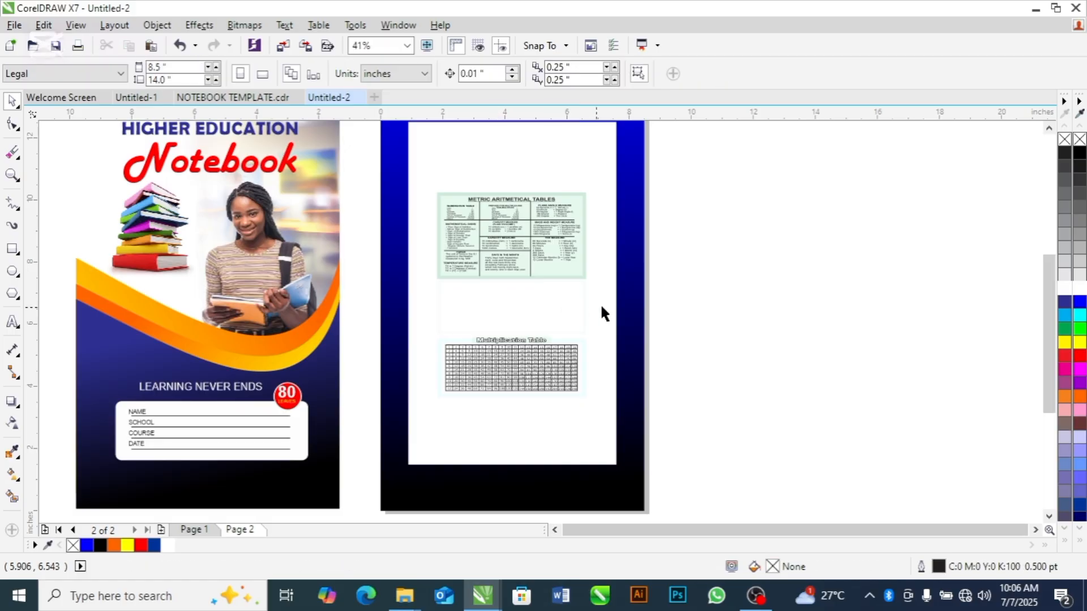
# Enlarge the whole multiplication table proportionally and centre it near the lower edge of the white rectangle
pyautogui.moveTo(705, 307); pyautogui.dragTo(364, 430)
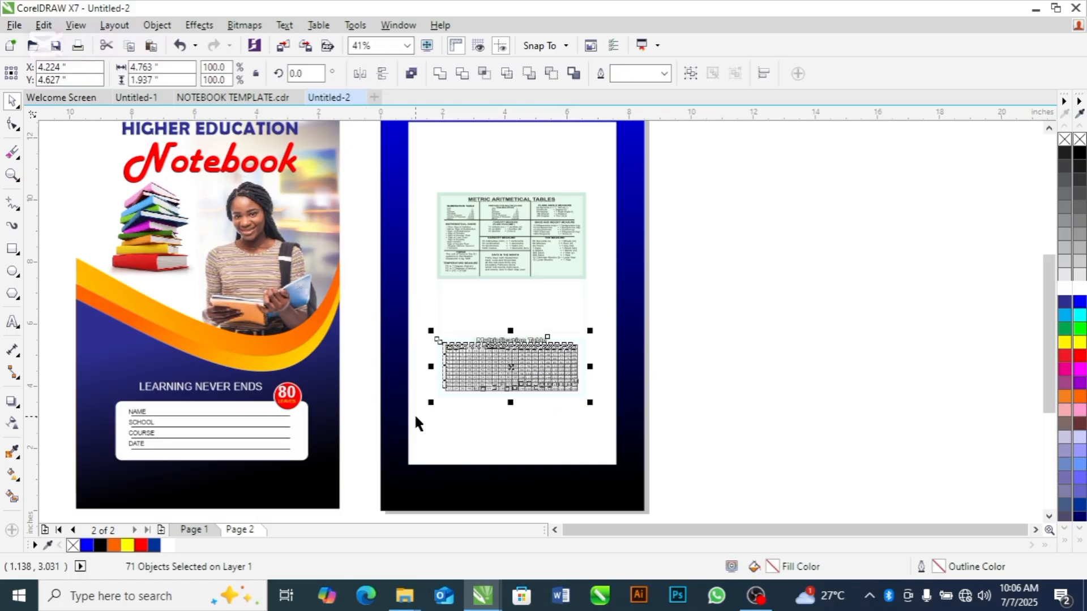
pyautogui.moveTo(430, 403); pyautogui.dragTo(408, 412)
pyautogui.moveTo(512, 378); pyautogui.dragTo(526, 410)
pyautogui.moveTo(424, 444); pyautogui.dragTo(415, 447)
pyautogui.click(731, 356)
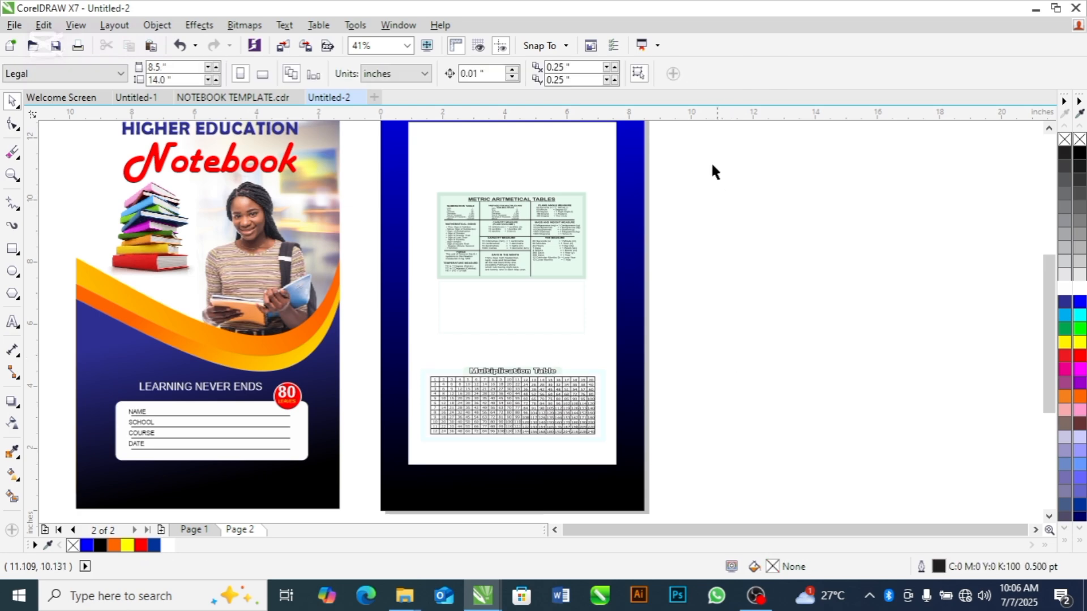
# Enlarge the whole metric tables block proportionally to about 5.722 × 3.271 in and move it slightly down within the white rectangle
pyautogui.moveTo(707, 158); pyautogui.dragTo(404, 331)
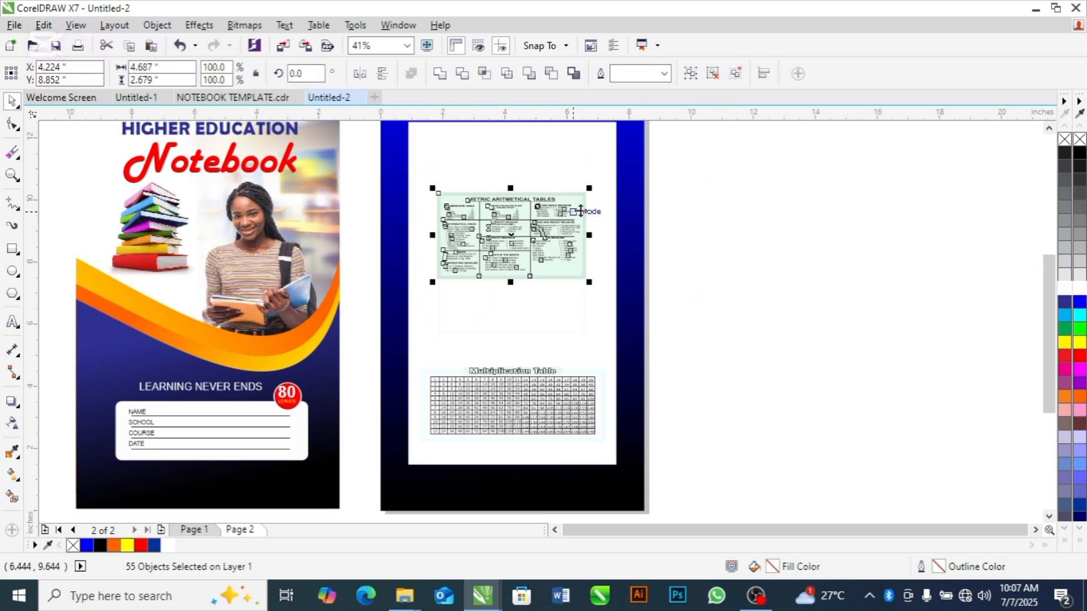
pyautogui.moveTo(597, 186); pyautogui.dragTo(611, 177)
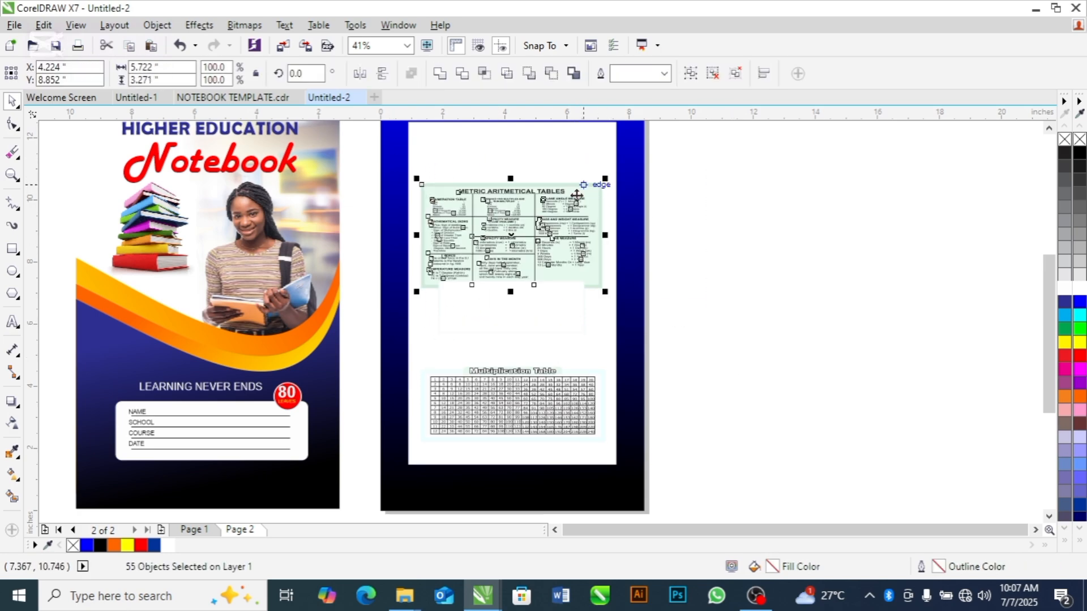
pyautogui.moveTo(516, 225); pyautogui.dragTo(518, 238)
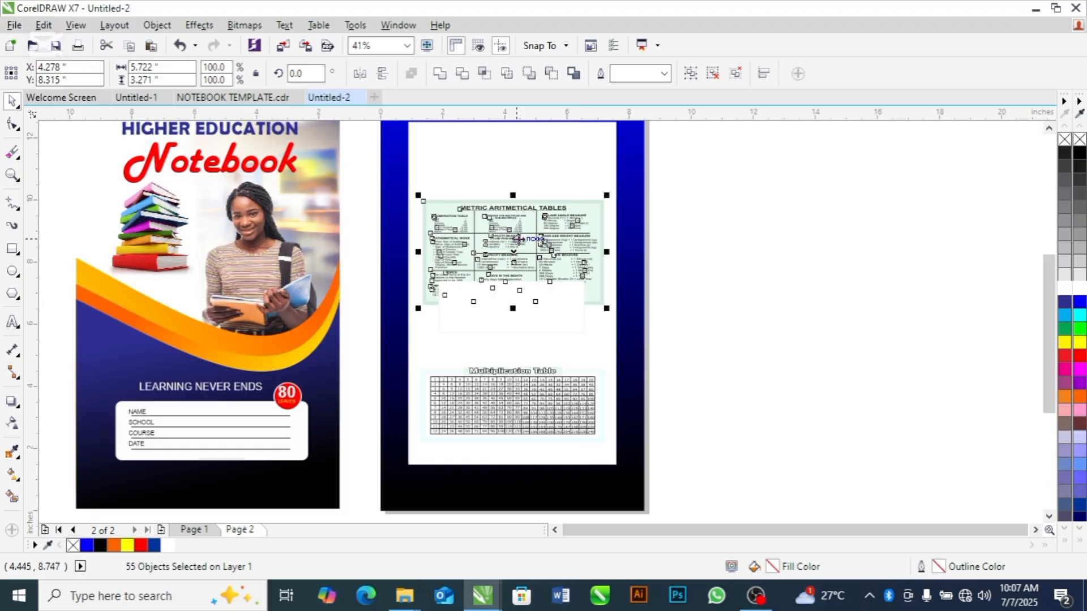
pyautogui.click(752, 238)
# Delete the leftover white box that covers the lower part of the metric tables
pyautogui.click(532, 345)
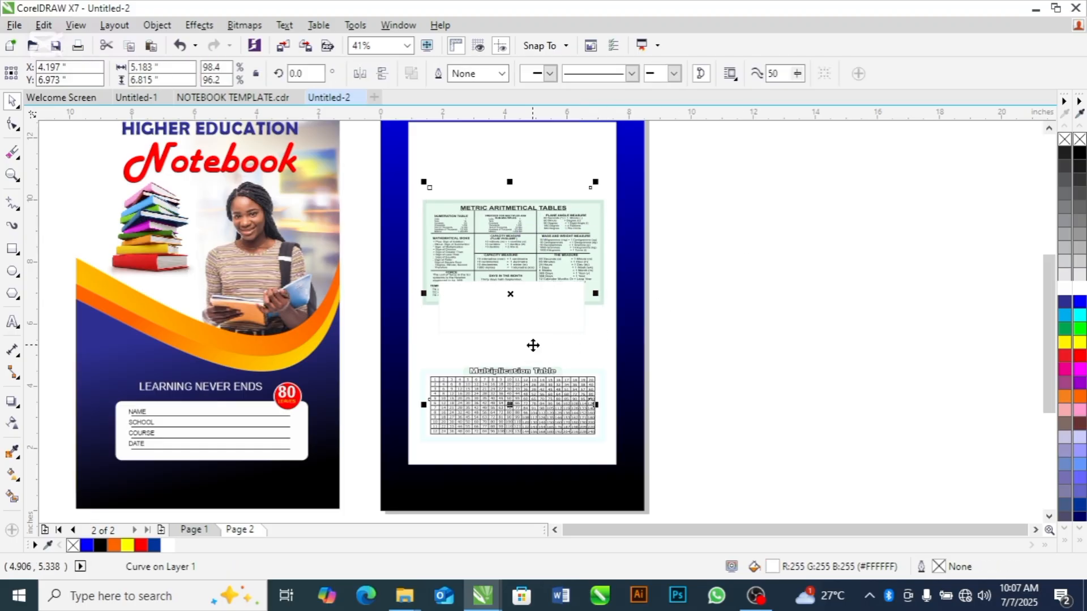
pyautogui.click(540, 333)
pyautogui.click(770, 275)
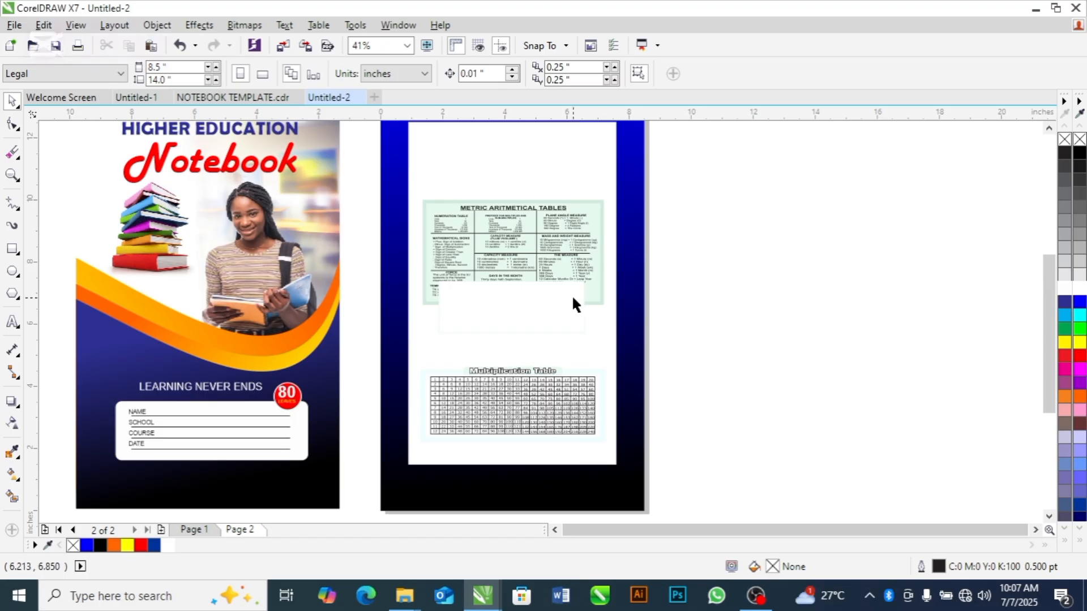
pyautogui.click(573, 300)
pyautogui.press('Delete')
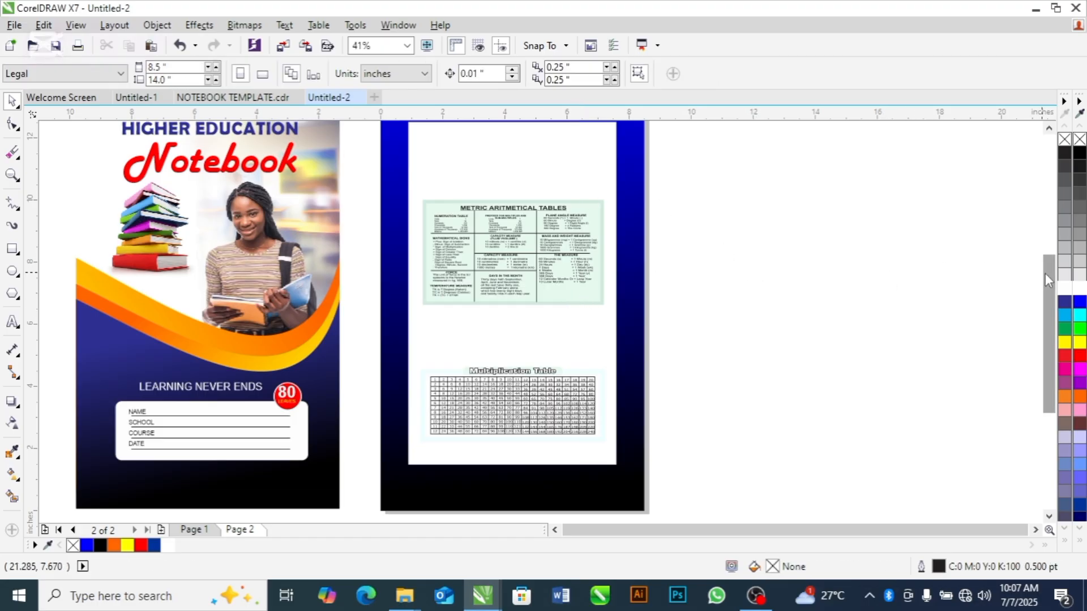
# Move the whole metric tables block up into the upper half of the white rectangle, centred at about Y 9.099 in
pyautogui.scroll(2, 1045, 270)
pyautogui.moveTo(1045, 265)
pyautogui.mouseDown()
pyautogui.moveTo(1044, 249)
pyautogui.moveTo(1044, 259)
pyautogui.mouseUp()
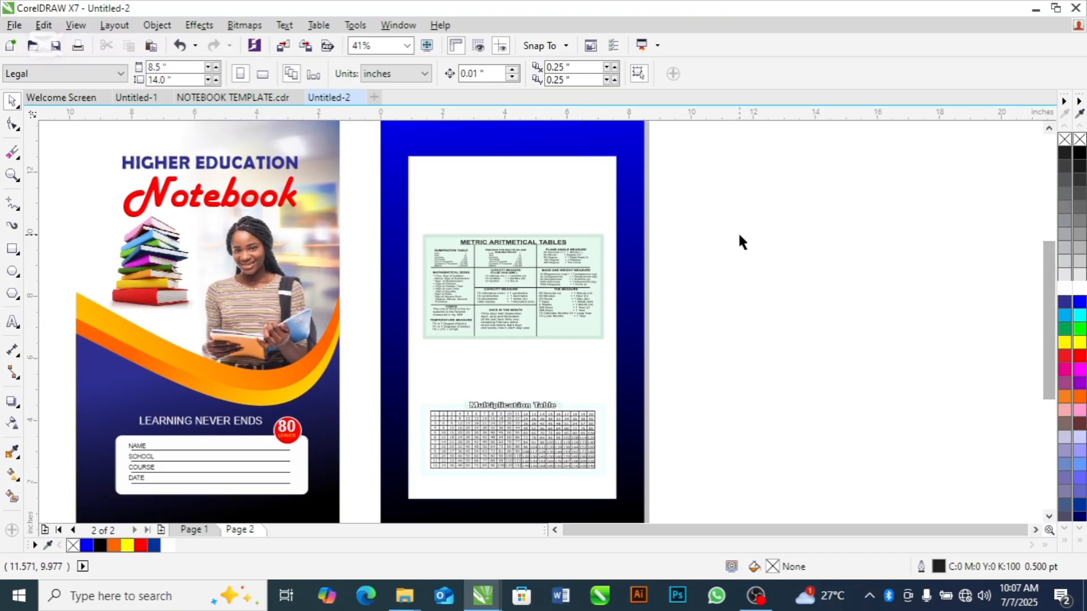
pyautogui.moveTo(732, 185); pyautogui.dragTo(418, 341)
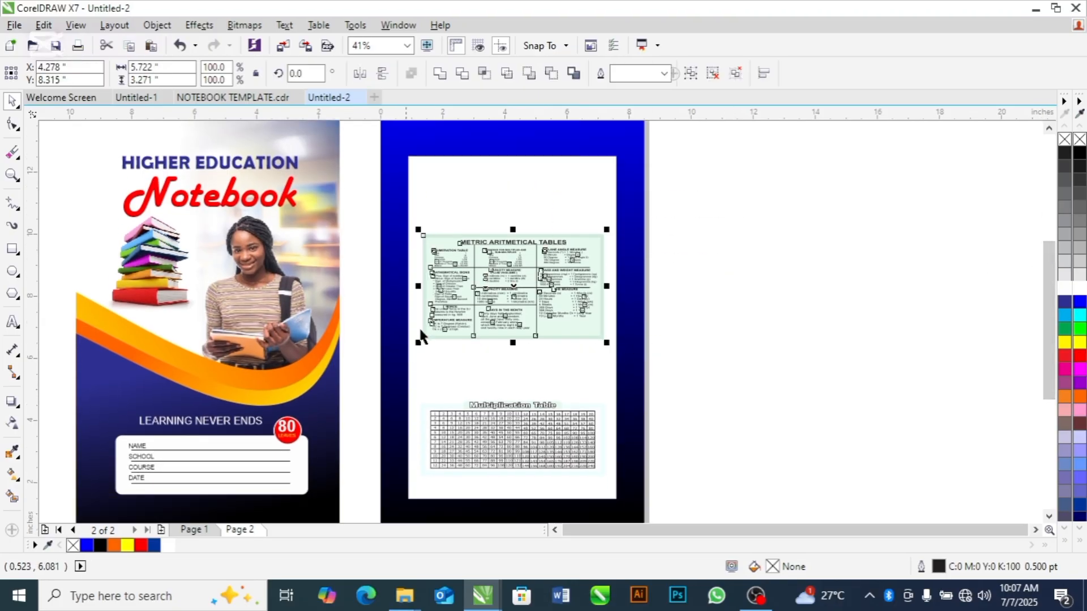
pyautogui.moveTo(512, 259); pyautogui.dragTo(512, 209)
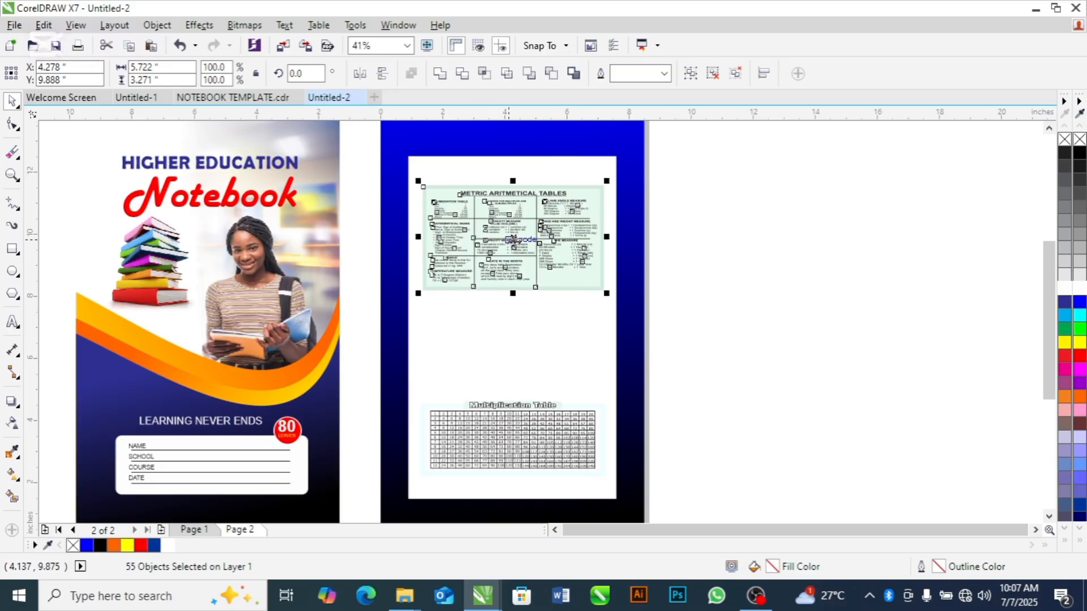
pyautogui.moveTo(514, 240); pyautogui.dragTo(516, 266)
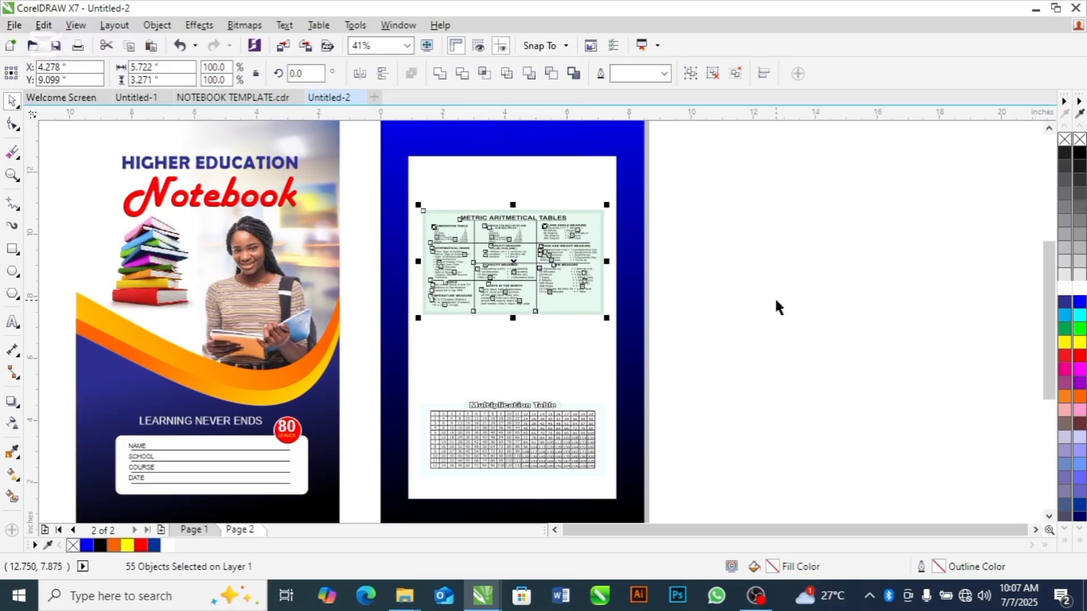
pyautogui.click(761, 306)
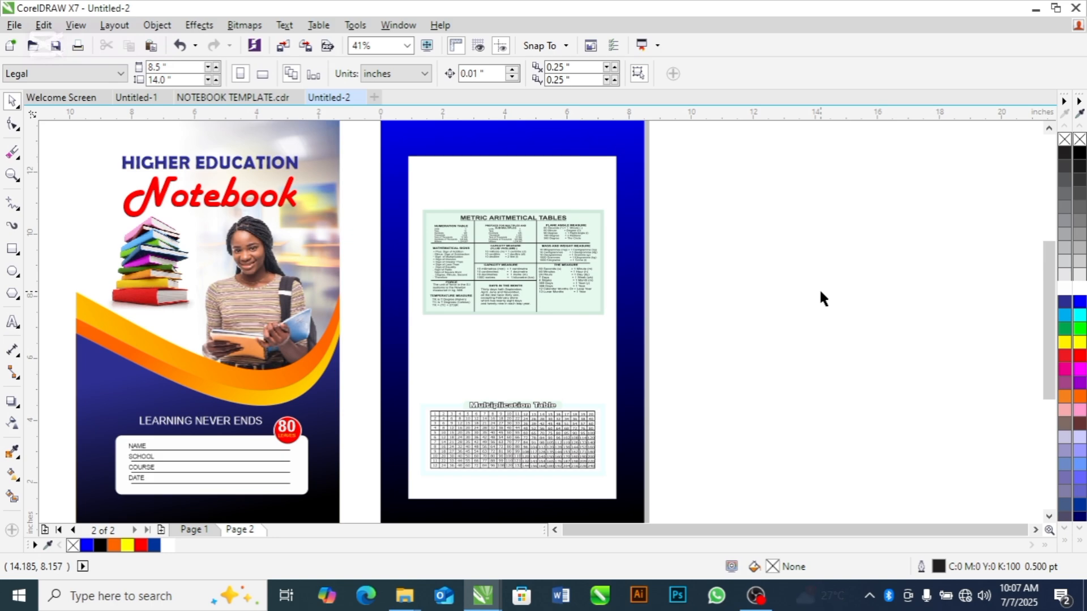
# Move the whole multiplication table up within the white rectangle, with its centre at about Y 4.281 in
pyautogui.moveTo(726, 355); pyautogui.dragTo(378, 512)
pyautogui.moveTo(514, 436); pyautogui.dragTo(514, 409)
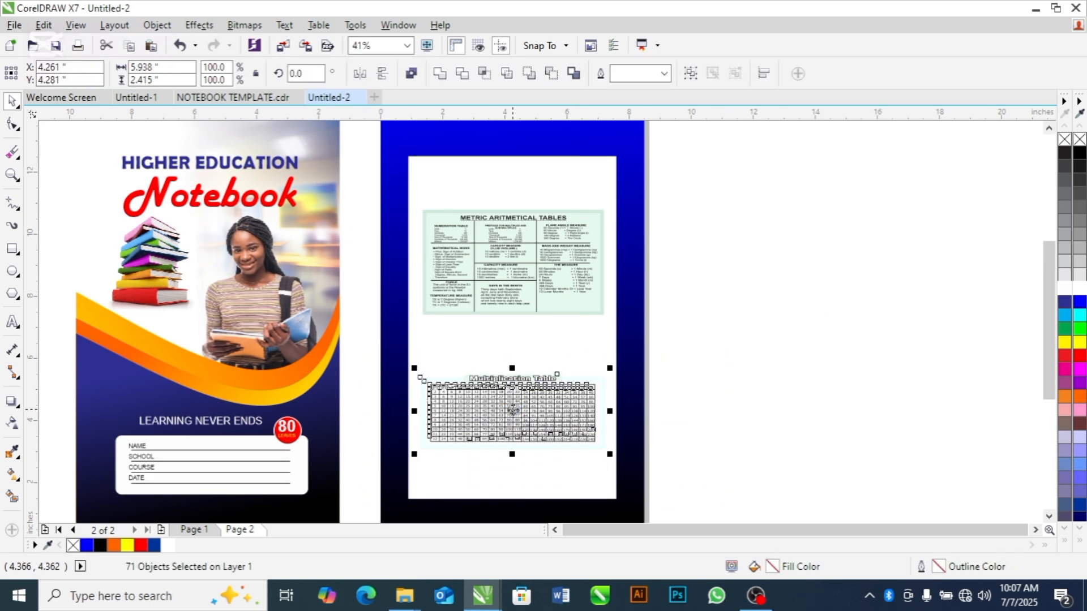
pyautogui.click(759, 344)
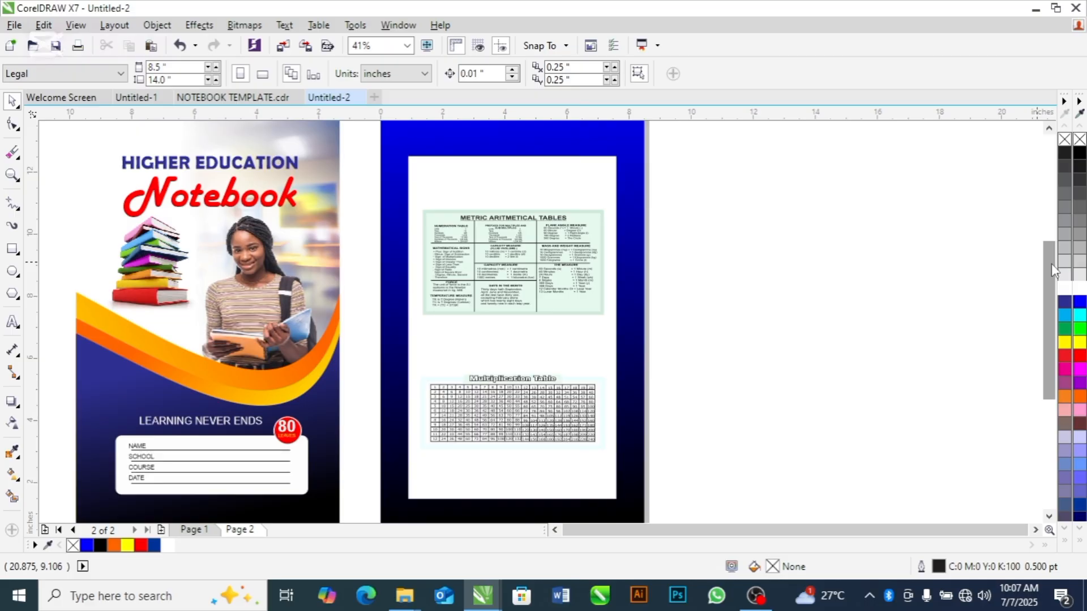
# Return to page 1 and delete the reference notebook cover lying on the desktop beside the page
pyautogui.moveTo(1051, 264); pyautogui.dragTo(1052, 275)
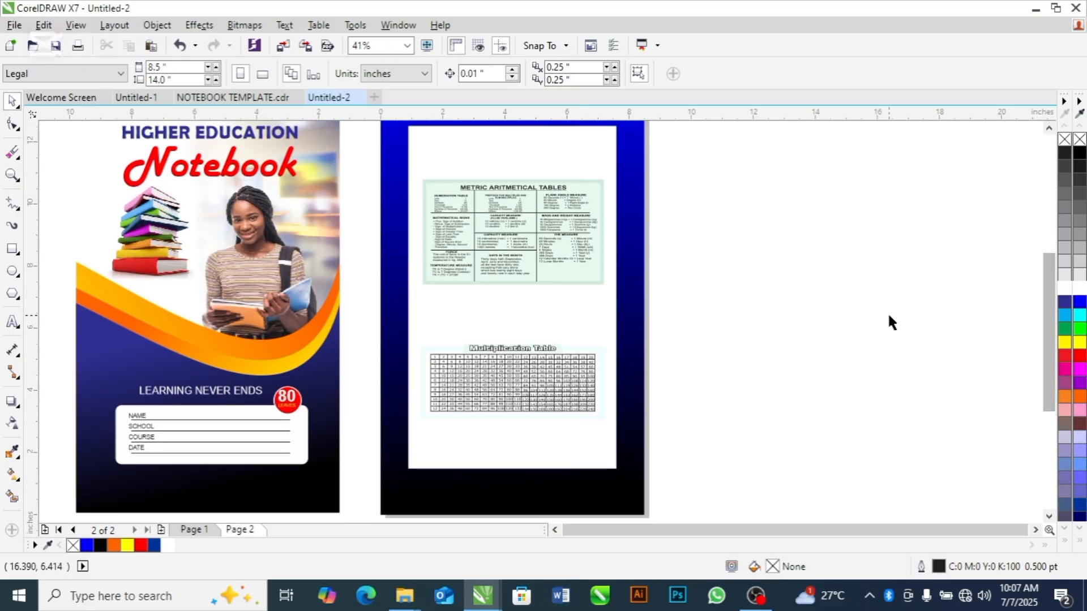
pyautogui.scroll(-3, 320, 347)
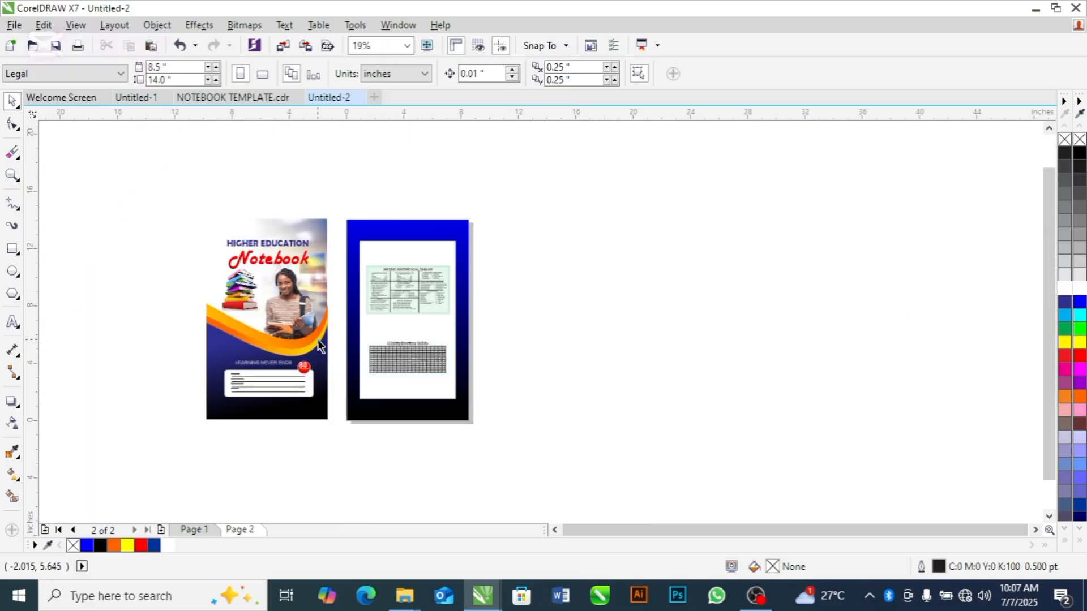
pyautogui.click(263, 367)
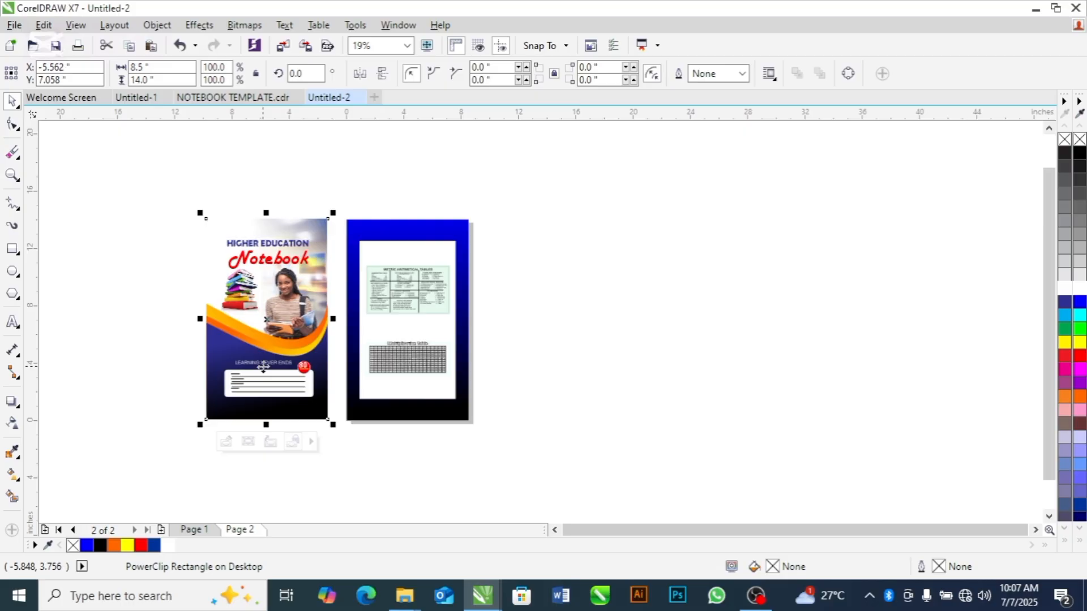
pyautogui.click(195, 530)
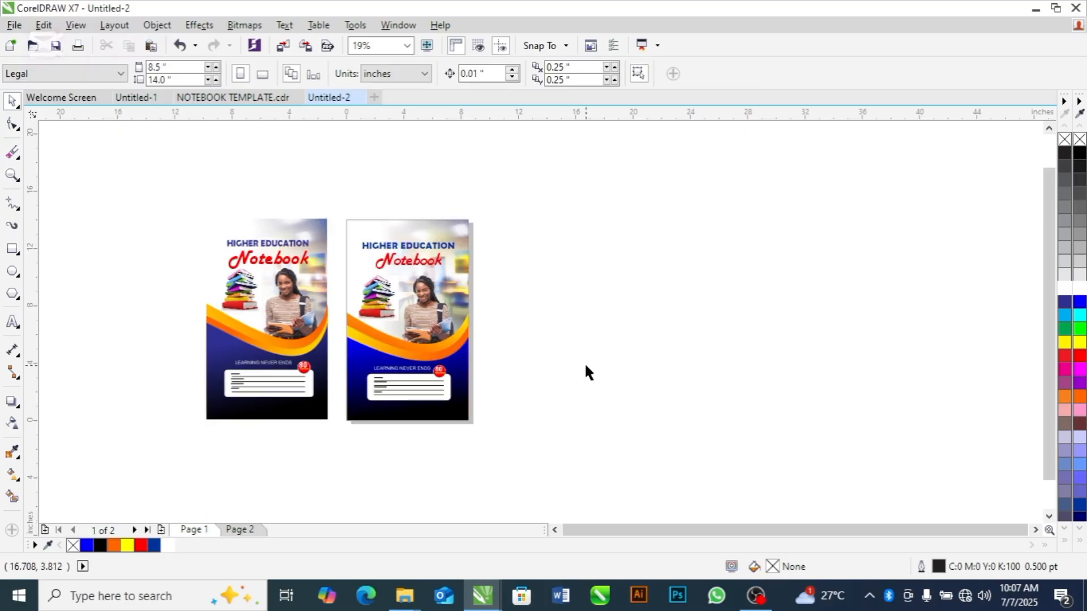
pyautogui.click(281, 344)
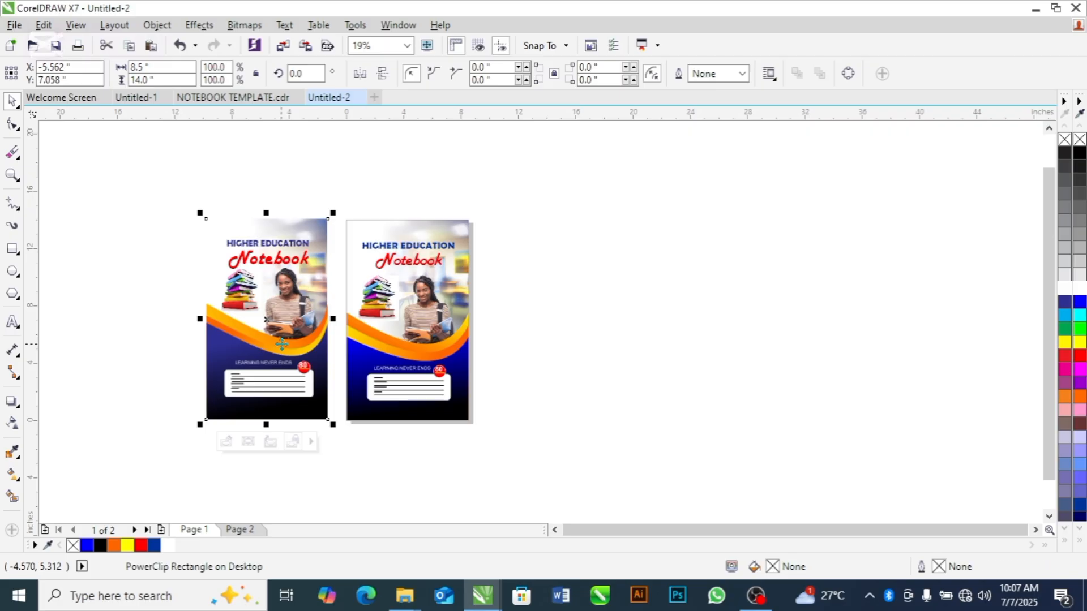
pyautogui.press('Delete')
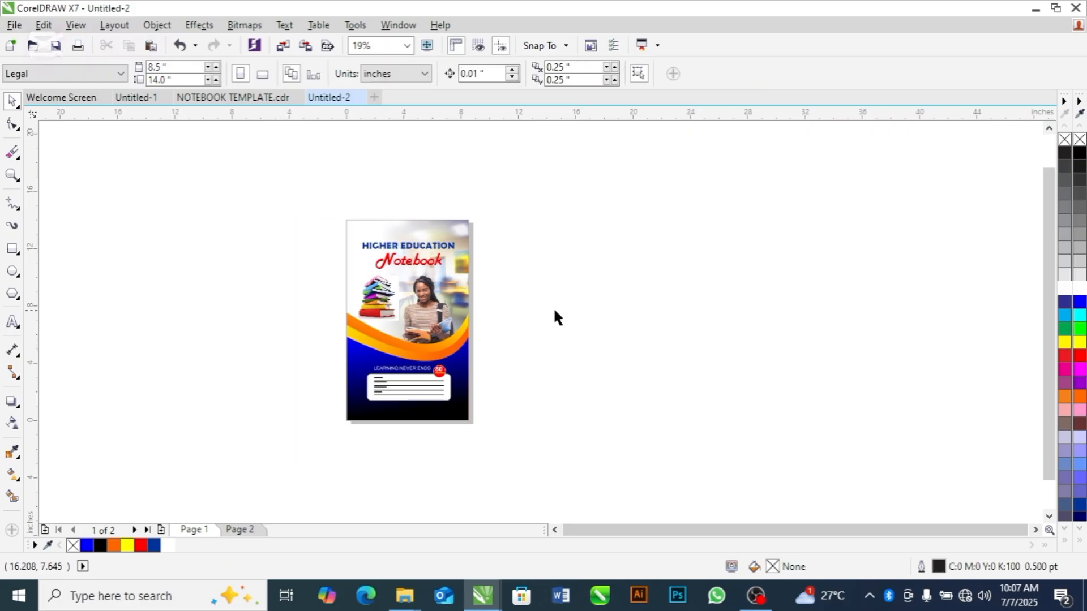
# Copy all back cover objects from page 2, paste them onto page 1 and place them just left of the front cover
pyautogui.click(375, 317)
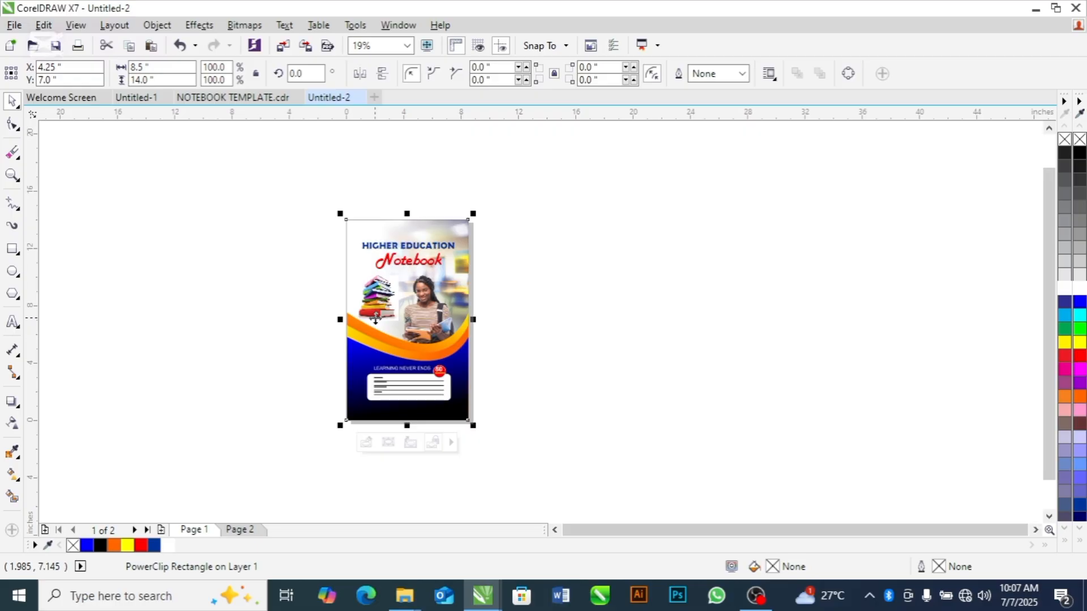
pyautogui.click(240, 531)
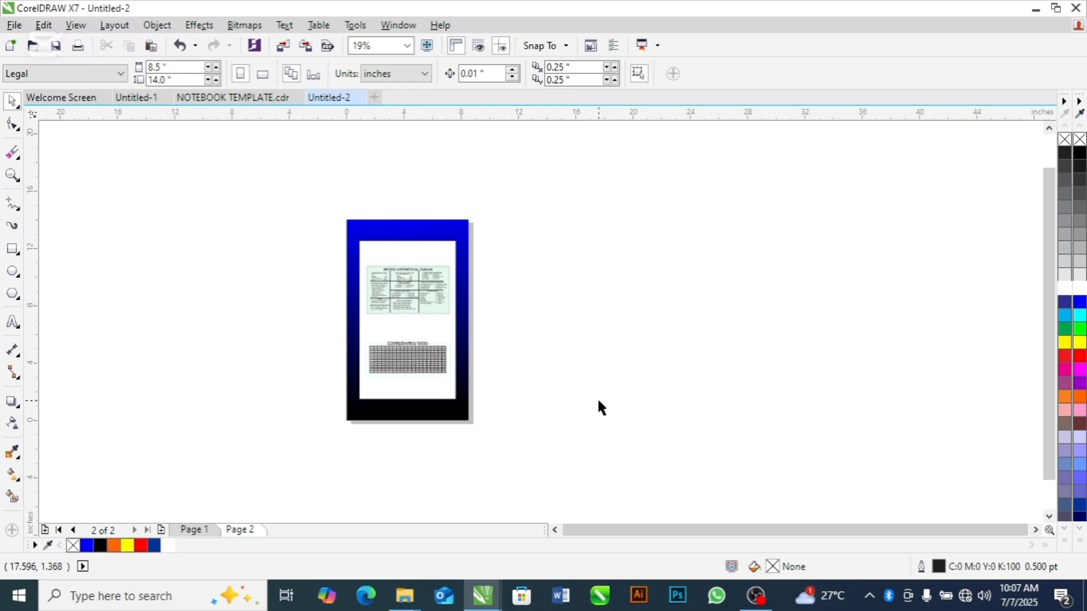
pyautogui.click(194, 530)
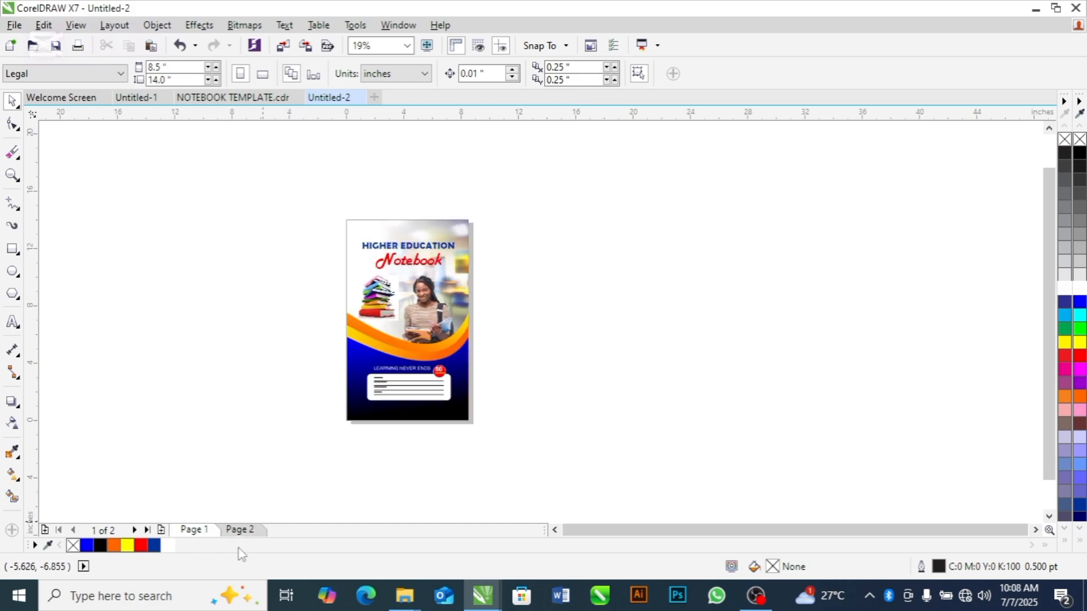
pyautogui.click(240, 530)
pyautogui.moveTo(557, 201); pyautogui.dragTo(309, 430)
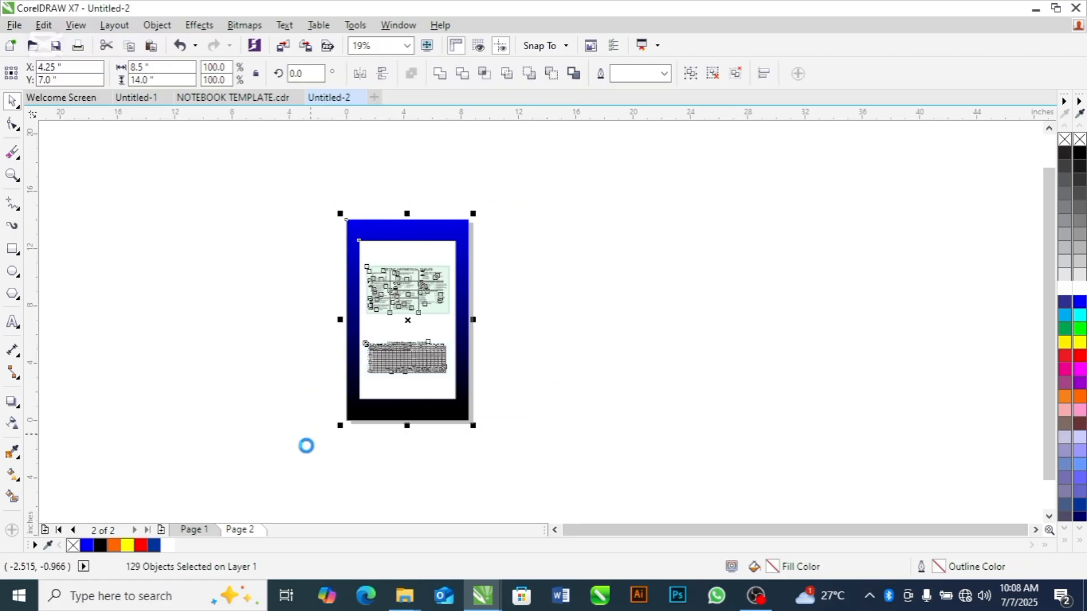
pyautogui.click(195, 530)
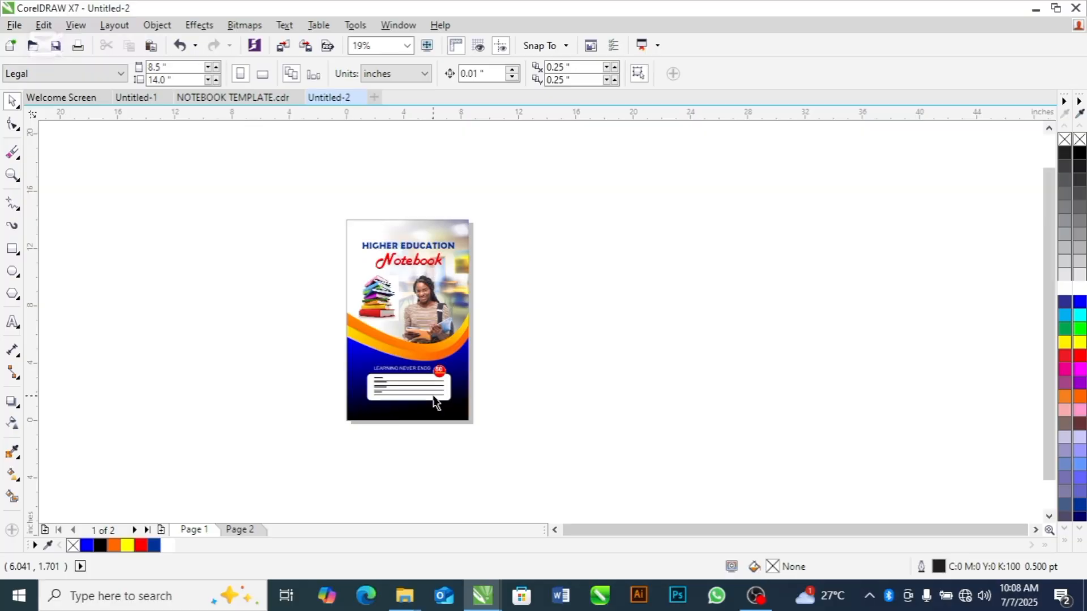
pyautogui.hotkey('ctrl', 'v')
pyautogui.moveTo(413, 317); pyautogui.dragTo(284, 317)
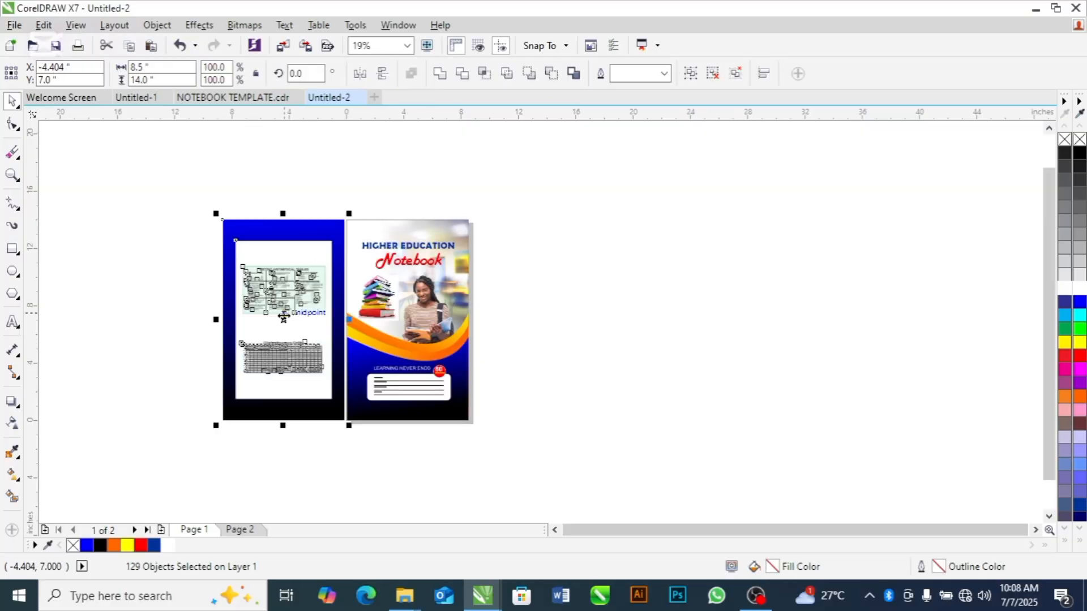
# Group the pasted back cover and nudge it right until it meets the front cover's left edge
pyautogui.hotkey('ctrl', 'g')
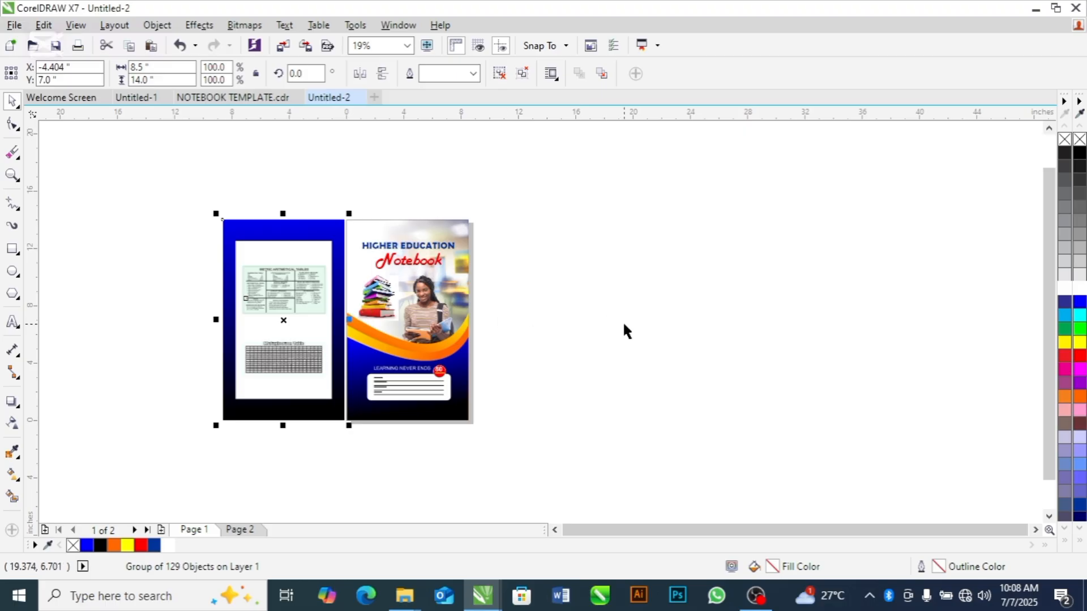
pyautogui.click(622, 320)
pyautogui.press('z')
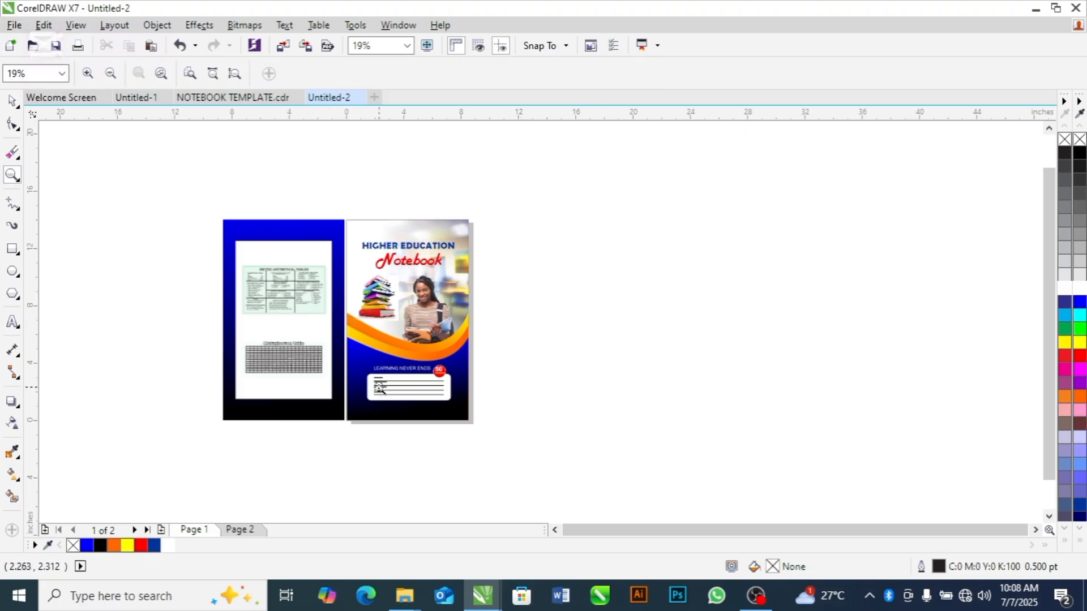
pyautogui.moveTo(201, 194); pyautogui.dragTo(520, 430)
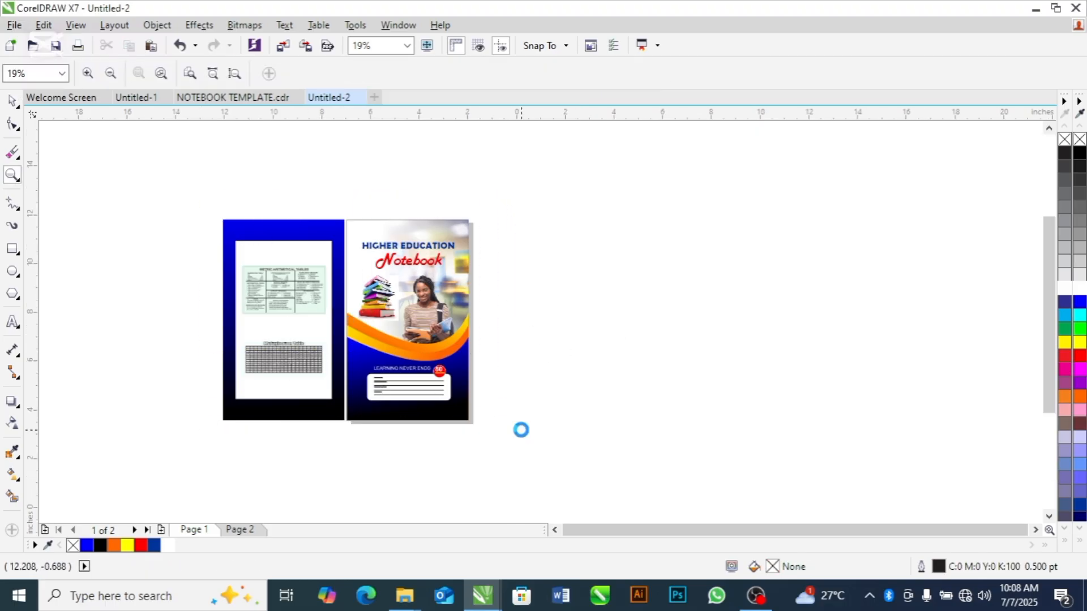
pyautogui.click(522, 430)
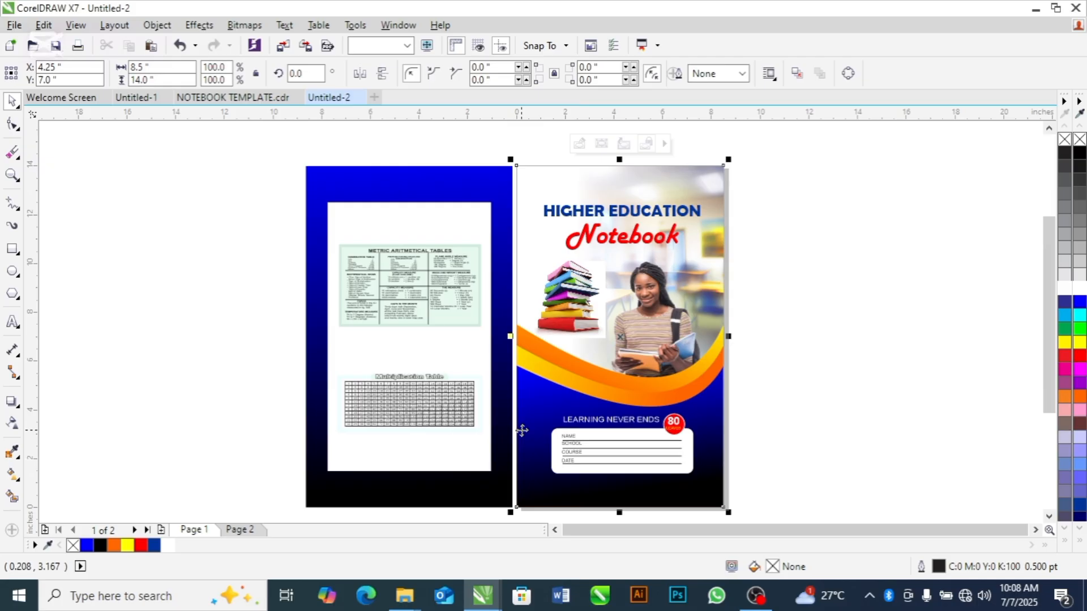
pyautogui.click(454, 447)
pyautogui.press('Right')
pyautogui.press('Right')
pyautogui.press('Right')
pyautogui.press('Right')
pyautogui.press('Right')
pyautogui.press('Right')
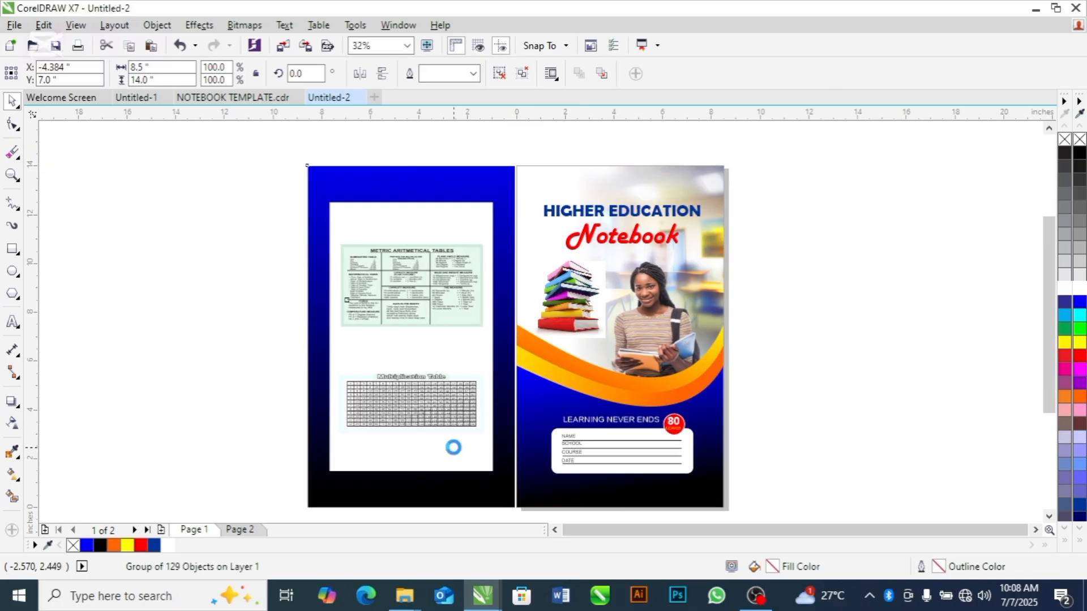
pyautogui.press('Right')
pyautogui.press('Right')
pyautogui.press('Right')
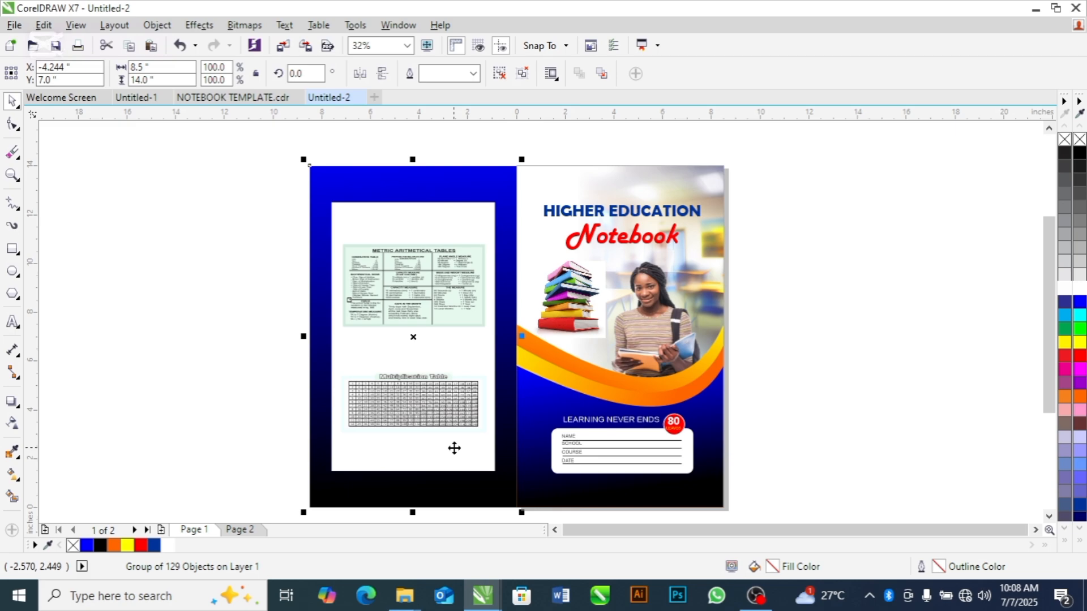
pyautogui.click(773, 326)
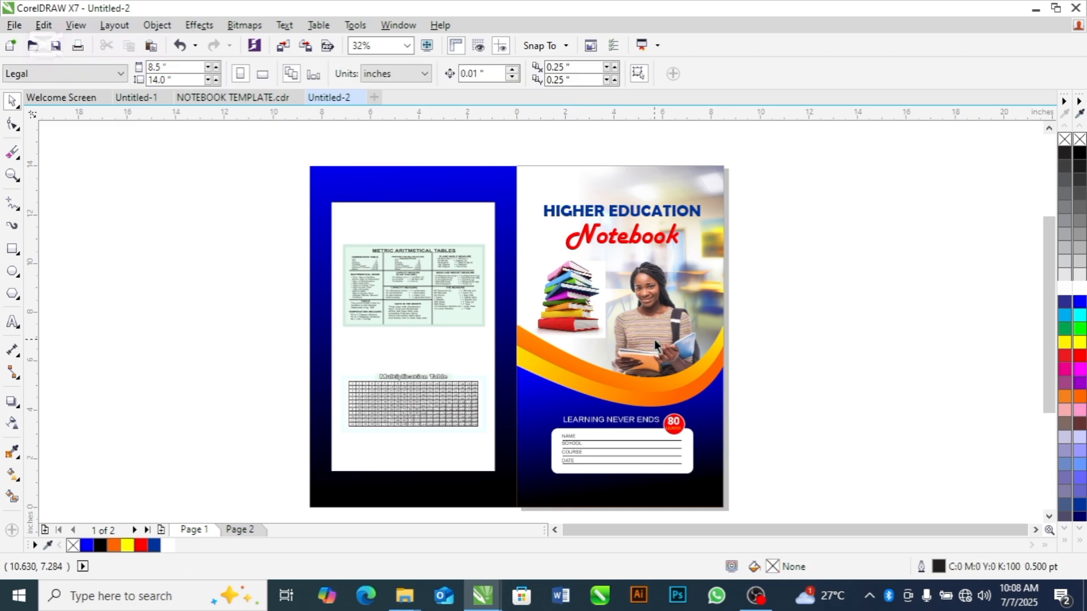
# Group the back cover and the front cover on page 1 into one object
pyautogui.click(655, 340)
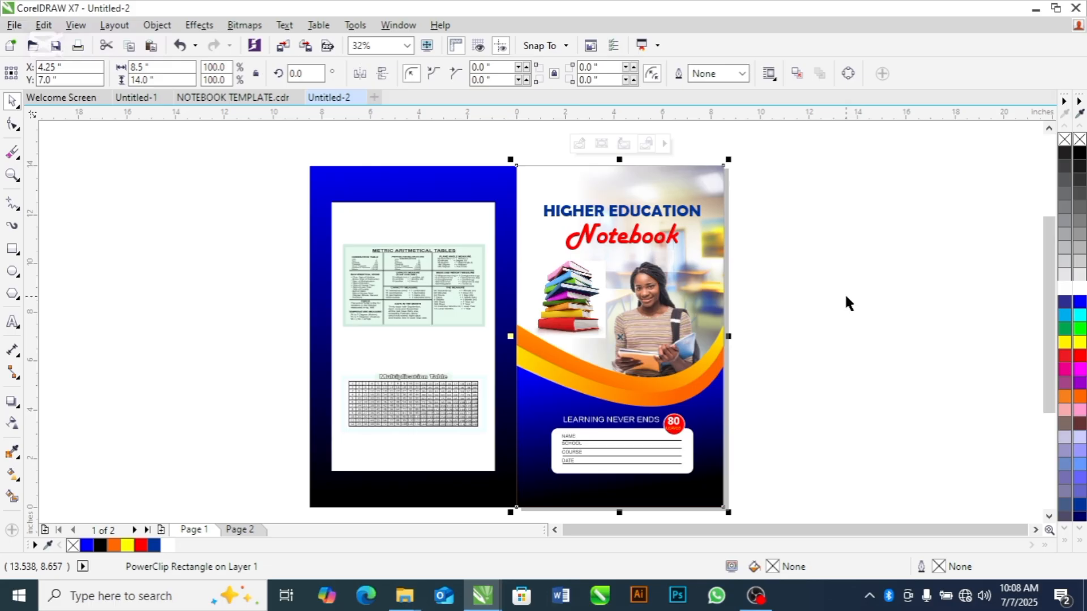
pyautogui.hotkey('ctrl', 'a')
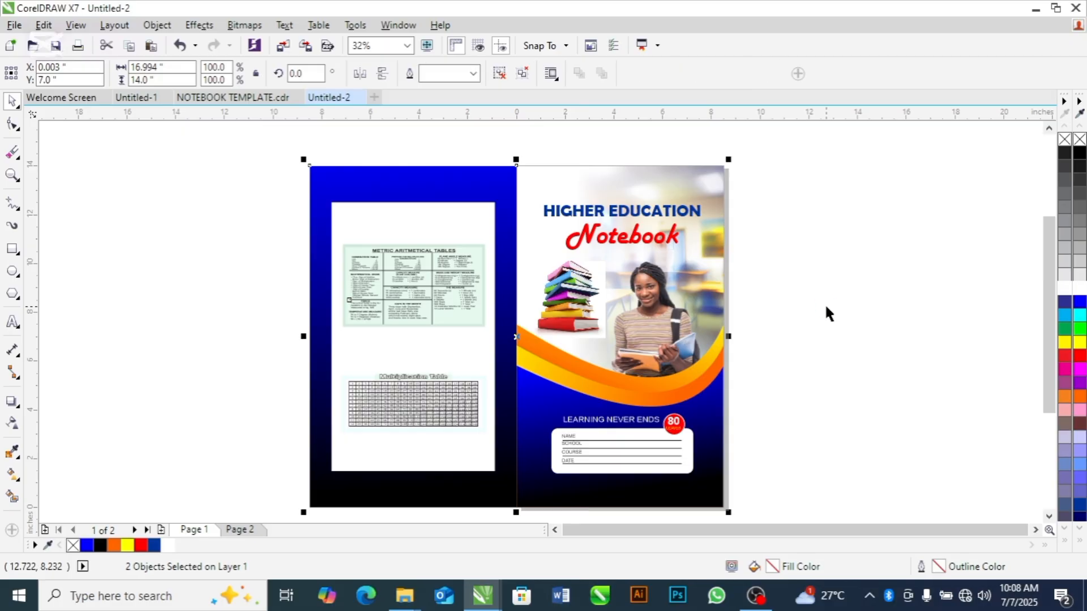
pyautogui.hotkey('ctrl', 'g')
pyautogui.click(818, 311)
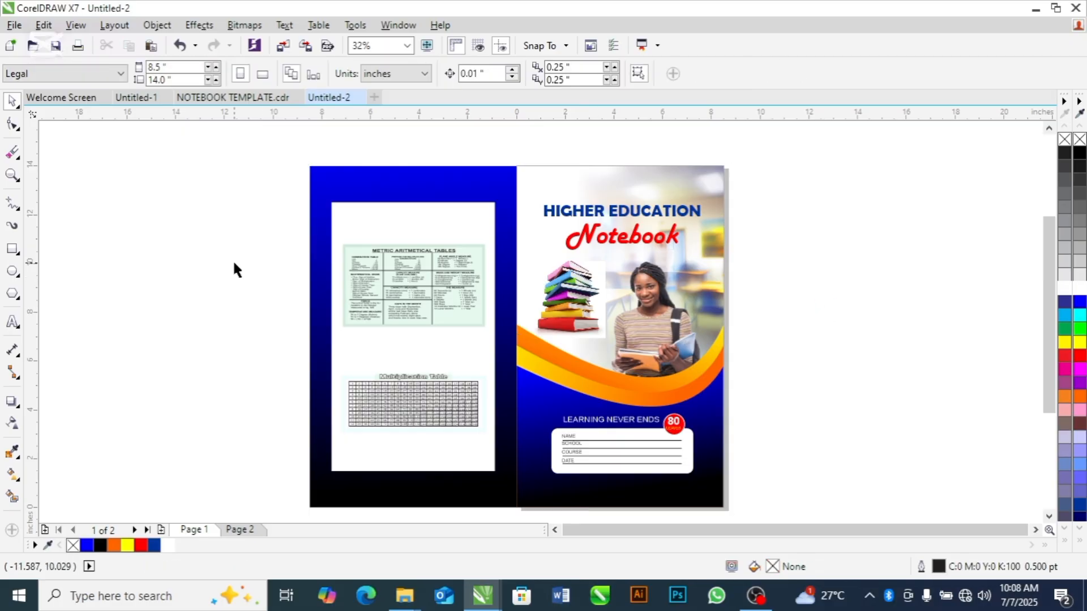
# Select the joined cover group on page 1 and check its overall width and height
pyautogui.click(347, 200)
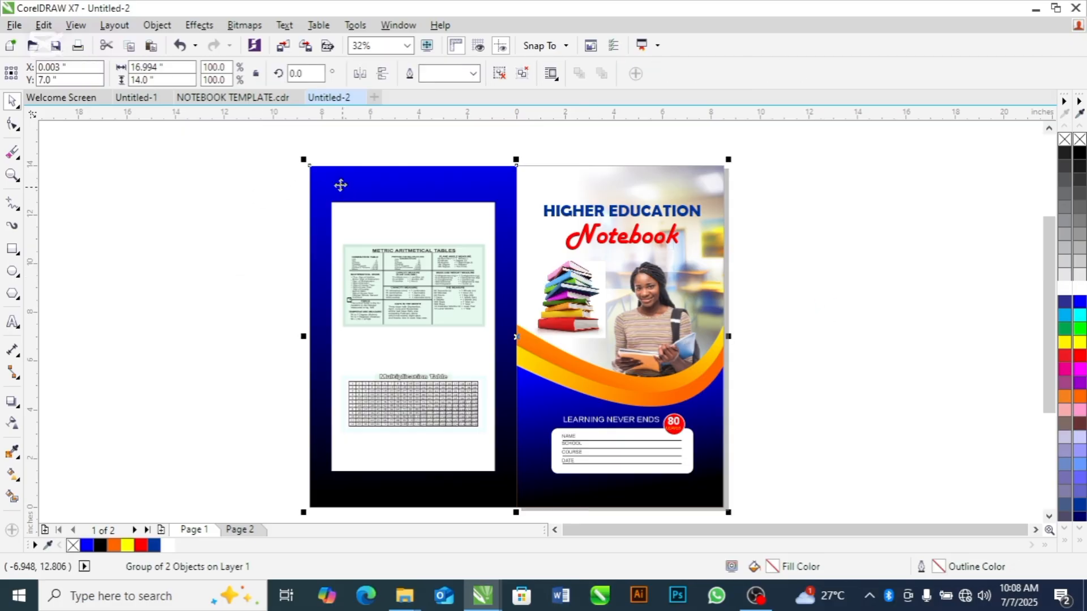
pyautogui.click(151, 80)
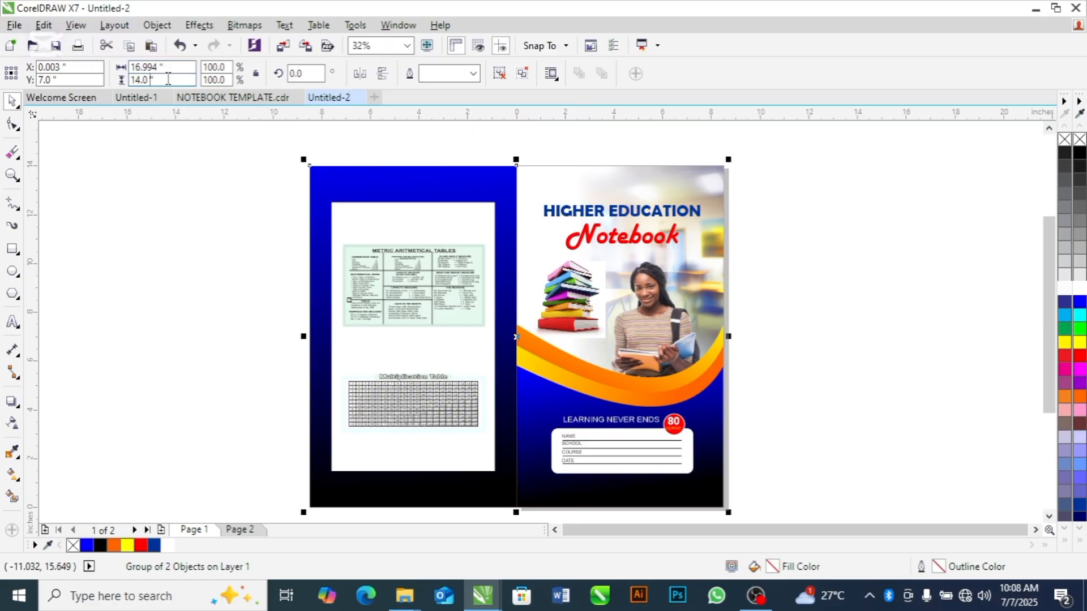
pyautogui.click(149, 67)
pyautogui.click(160, 67)
# Start exporting the joined cover design and name the file HIGHER EDU NOTEBOOK
pyautogui.click(7, 26)
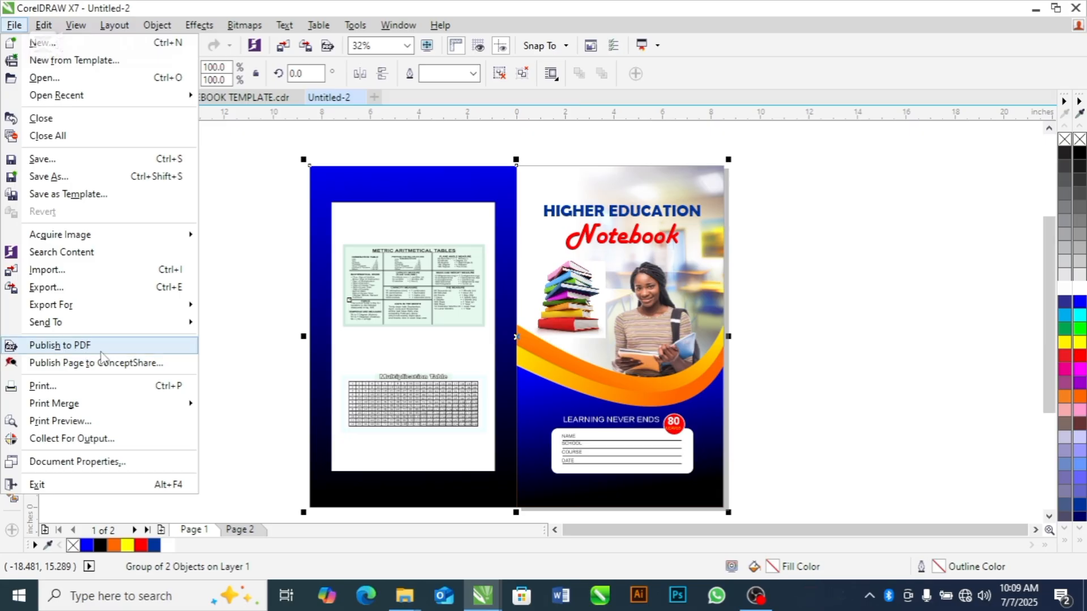
pyautogui.click(117, 293)
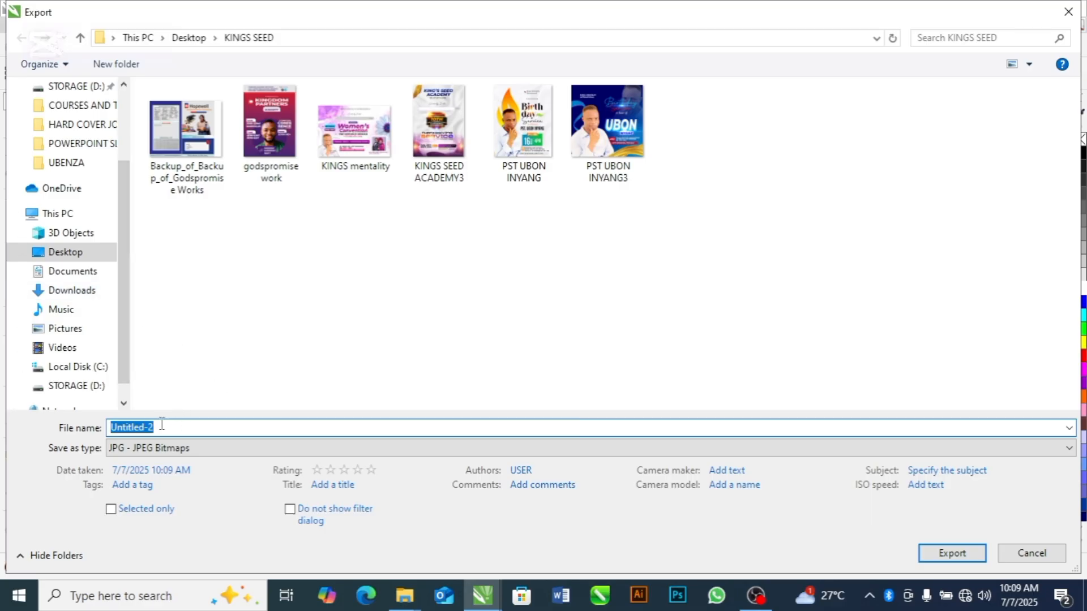
pyautogui.write('HIGHER EDU NOTEBOOK')
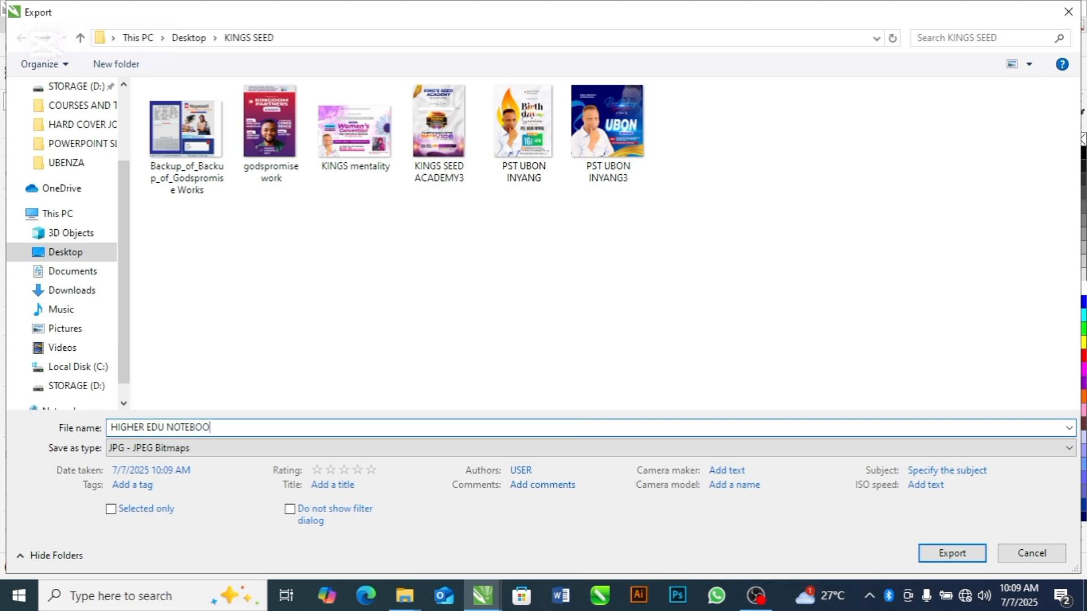
# Set the export format to PDF - Adobe Portable Document Format and export the current page to the KINGS SEED folder
pyautogui.click(171, 448)
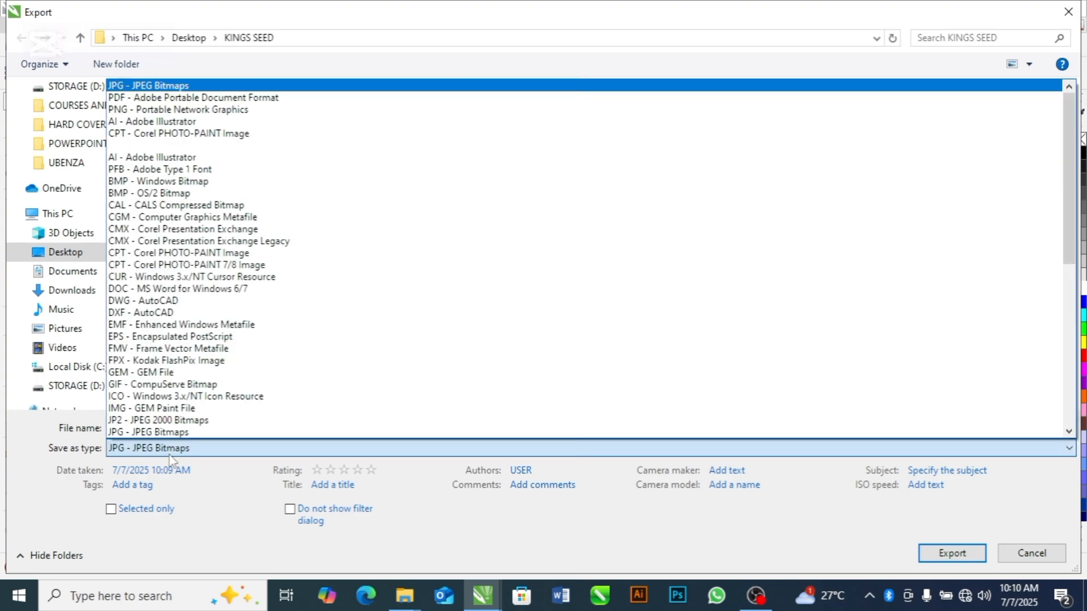
pyautogui.click(258, 98)
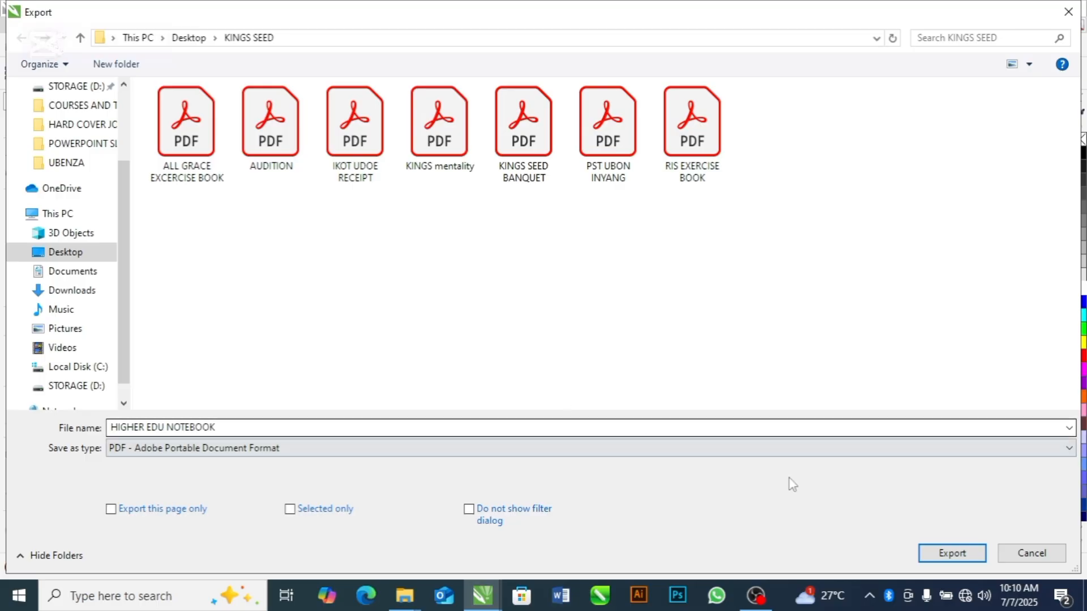
pyautogui.click(940, 560)
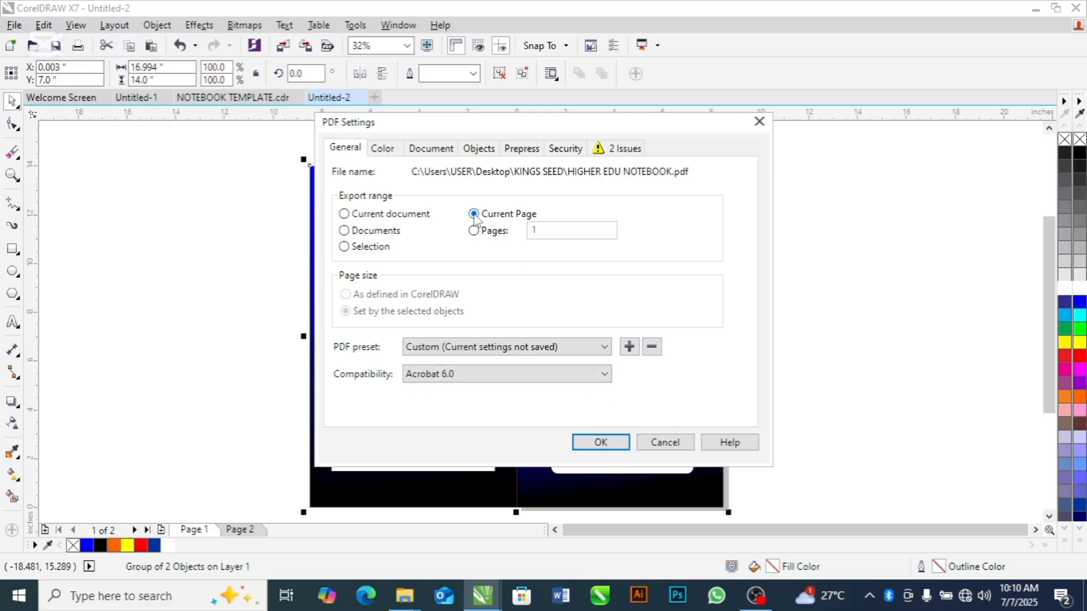
pyautogui.click(606, 443)
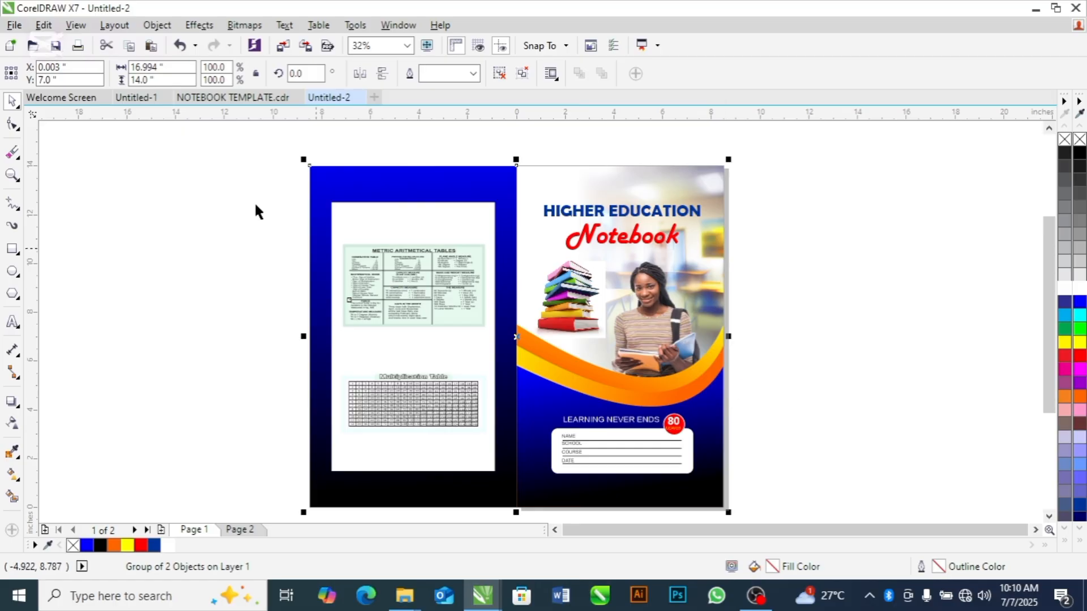
# Switch to the NOTEBOOK TEMPLATE.cdr document, examine its full back and front cover layout, and clear the selection
pyautogui.click(253, 101)
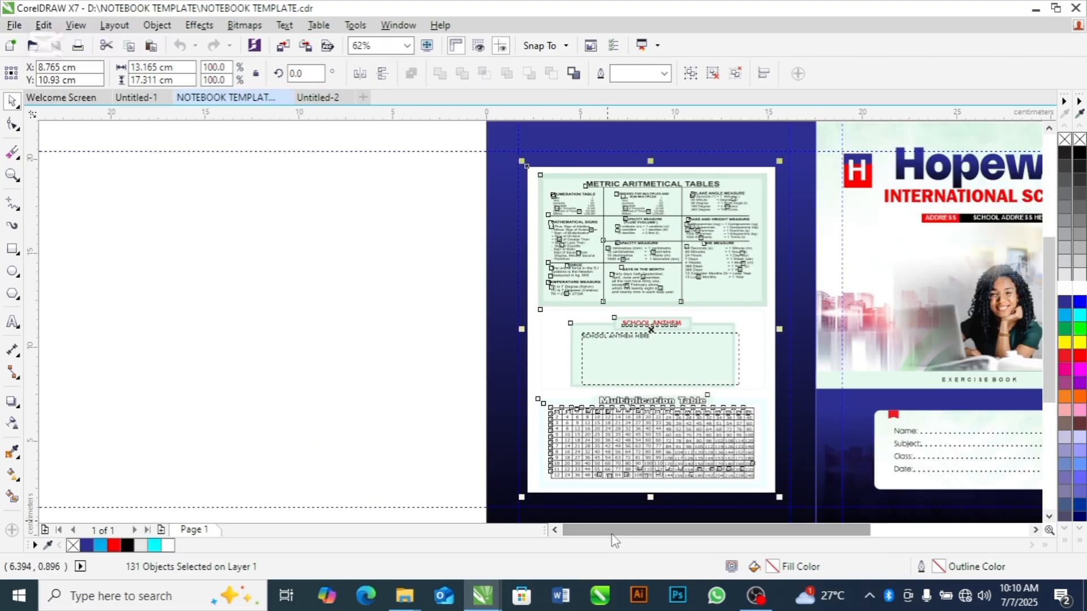
pyautogui.moveTo(616, 531); pyautogui.dragTo(682, 539)
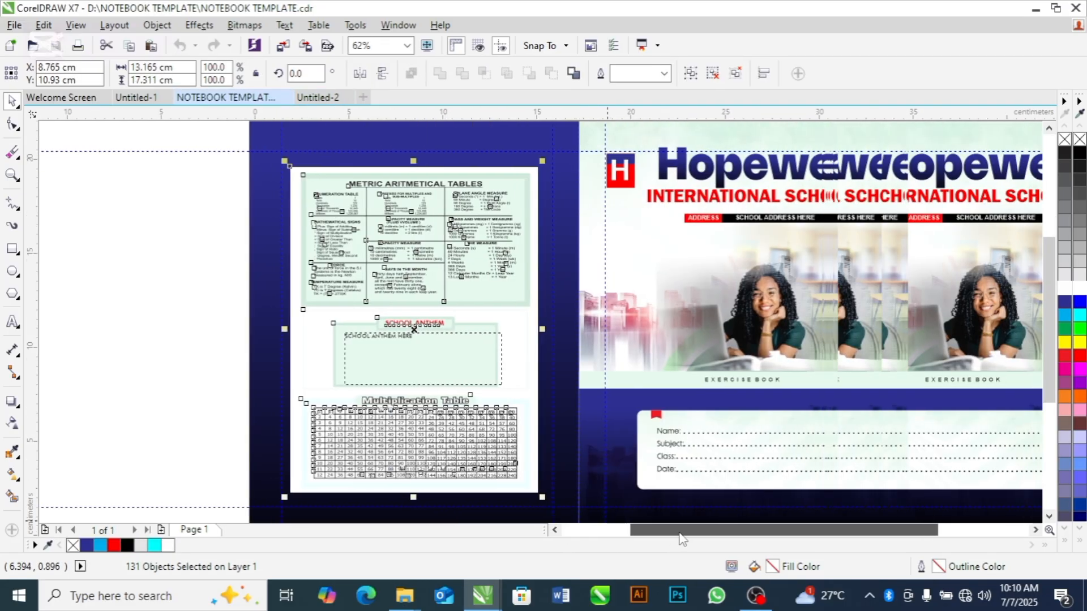
pyautogui.press('F3')
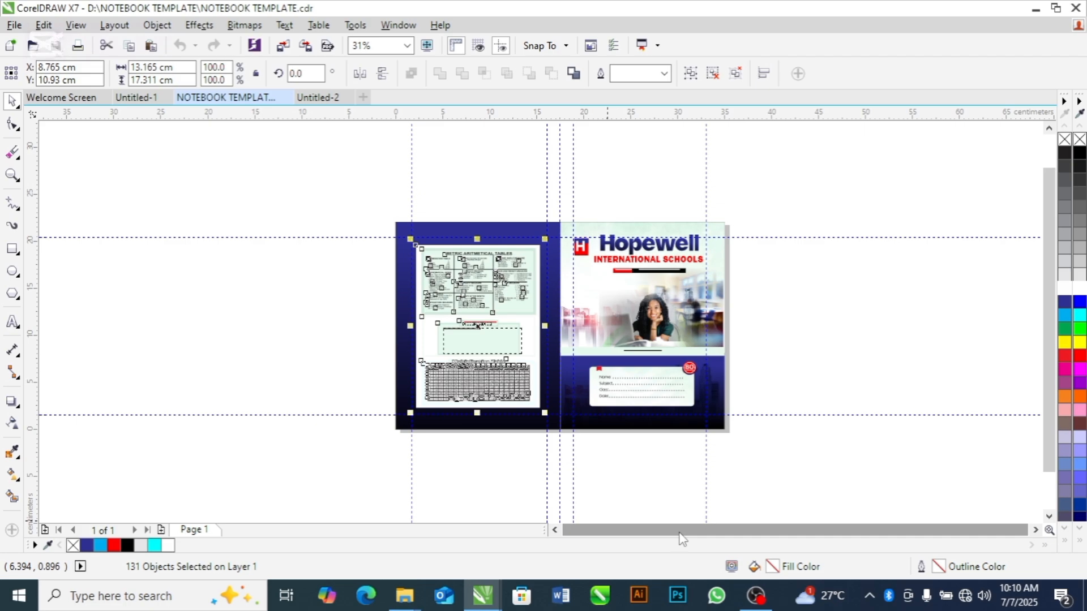
pyautogui.click(796, 403)
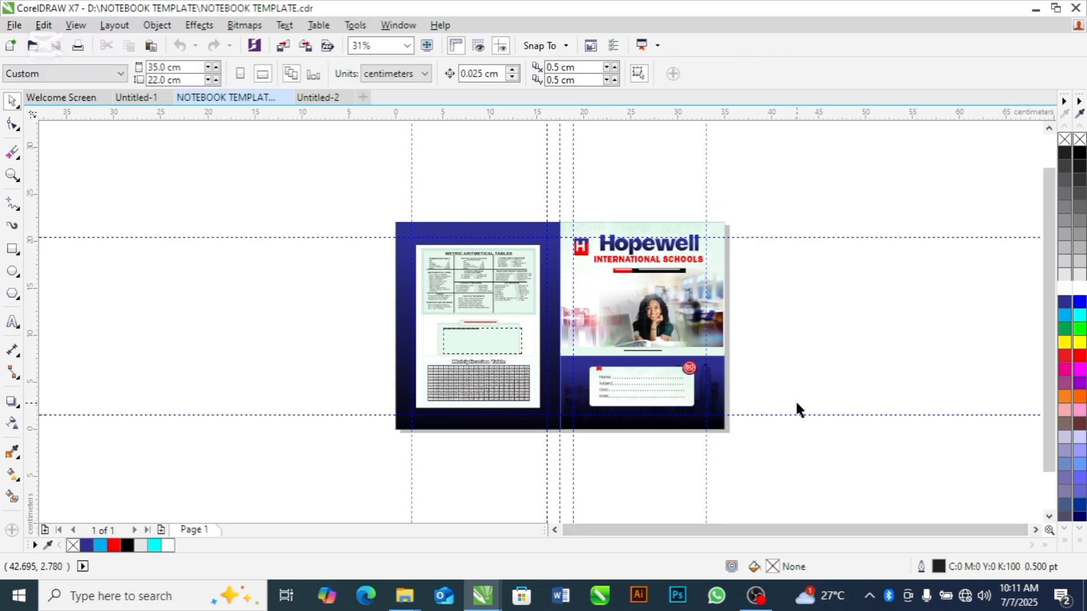